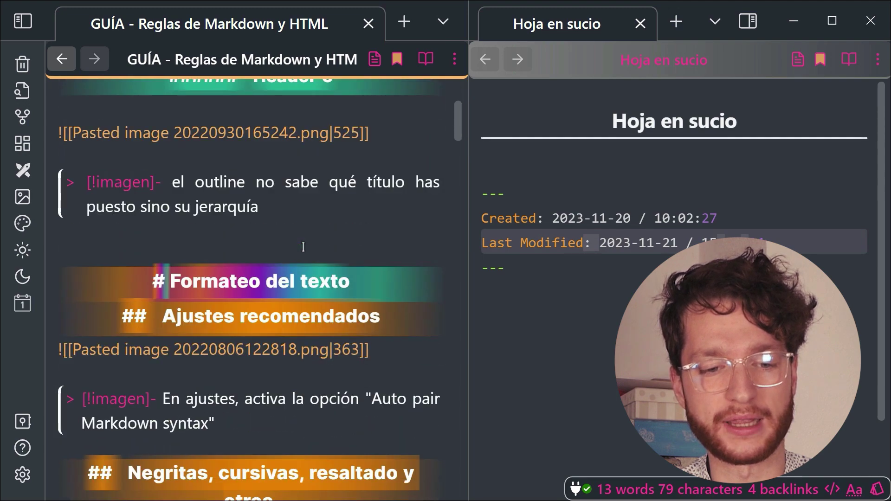
Copy a link to the [!imagen] callout about the outline and select its block identifier
right_click(293, 204)
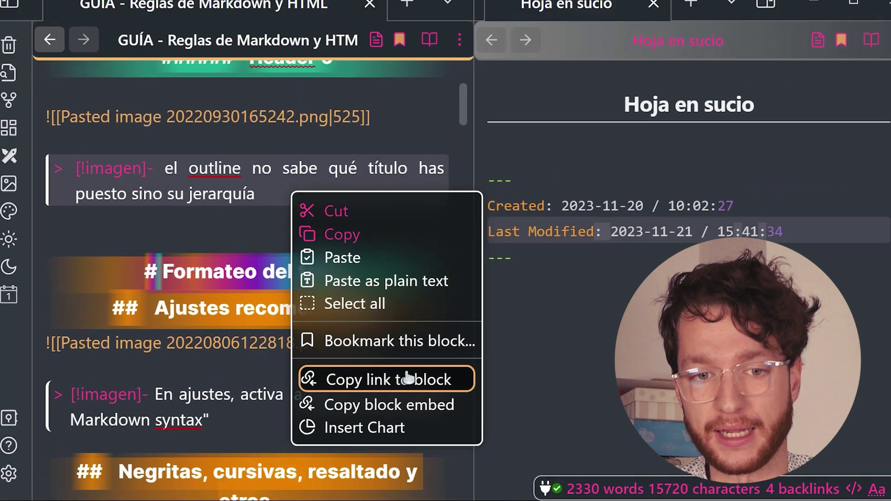
left_click(424, 347)
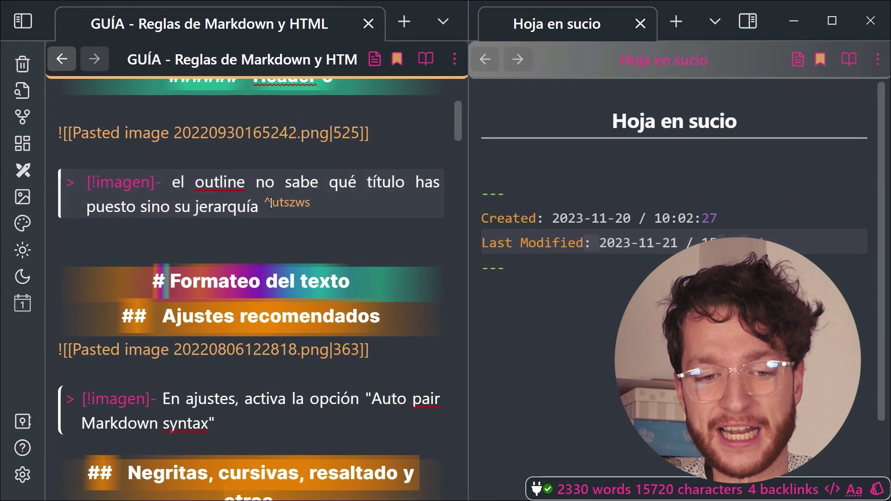
left_click_drag(263, 203, 311, 203)
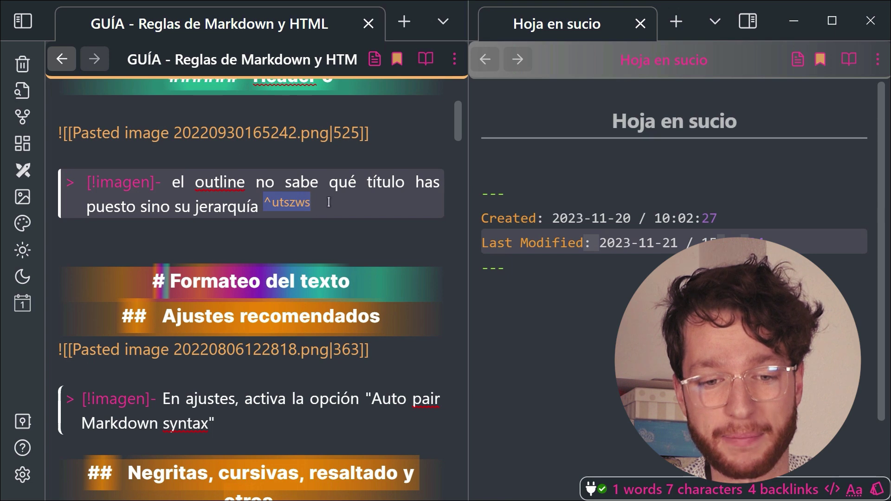
Paste the block link into the Hoja en sucio note and follow it in reading view
left_click(510, 315)
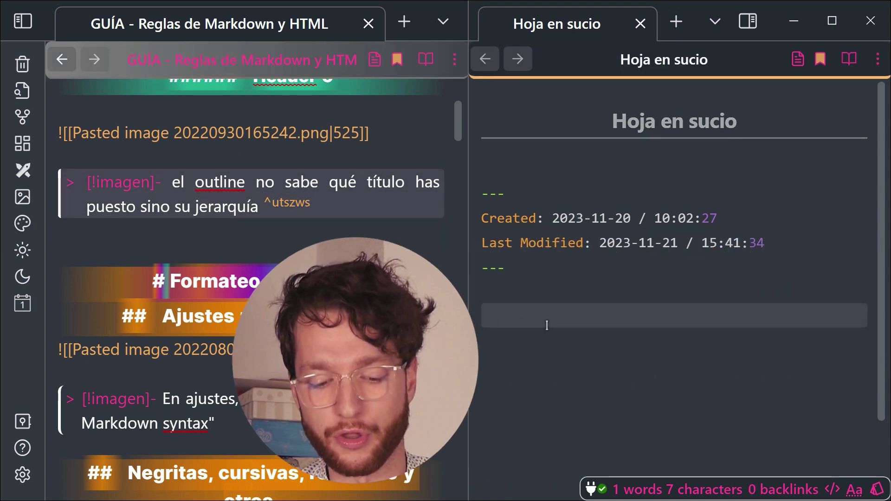
key("ctrl+v")
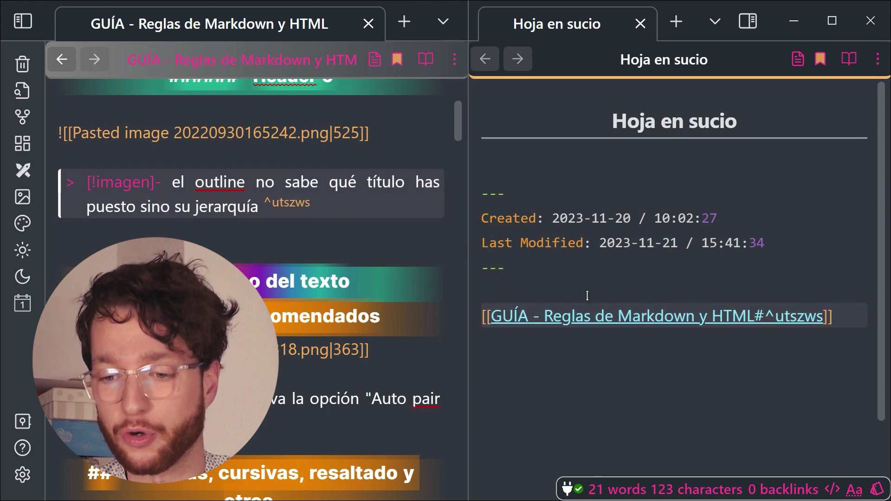
key("ctrl+e")
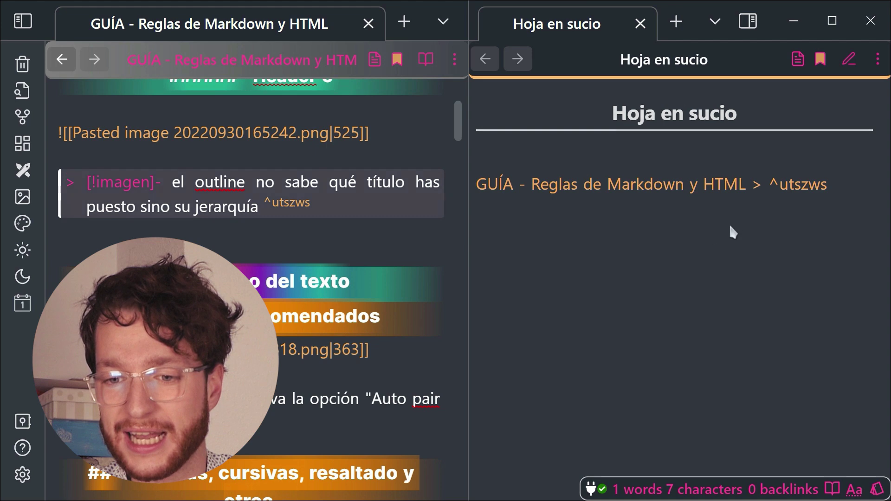
left_click(700, 188)
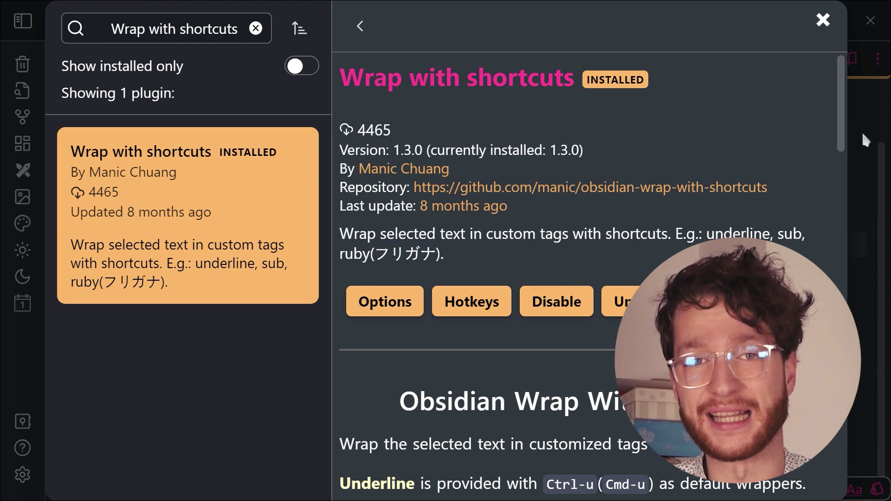
Open the options of the Wrap with shortcuts plugin and review the configured wrappers, from the arrows to Youtube-video
left_click(379, 302)
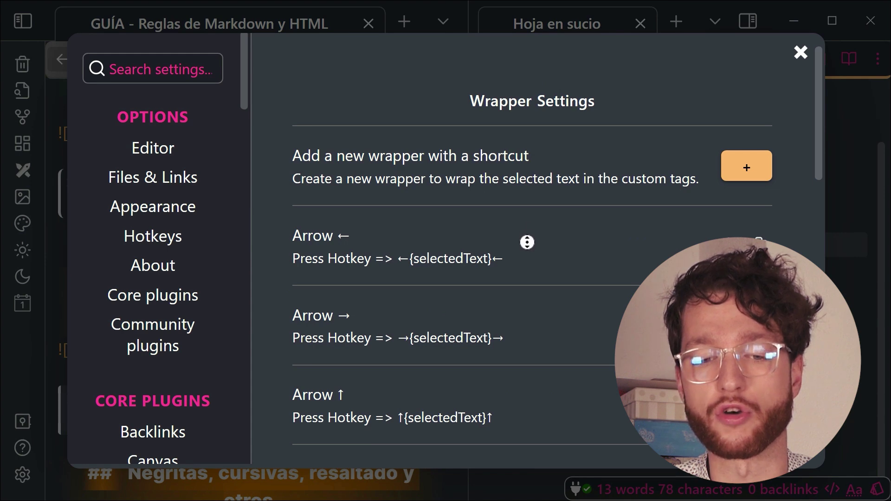
scroll(527, 242, "down", 4)
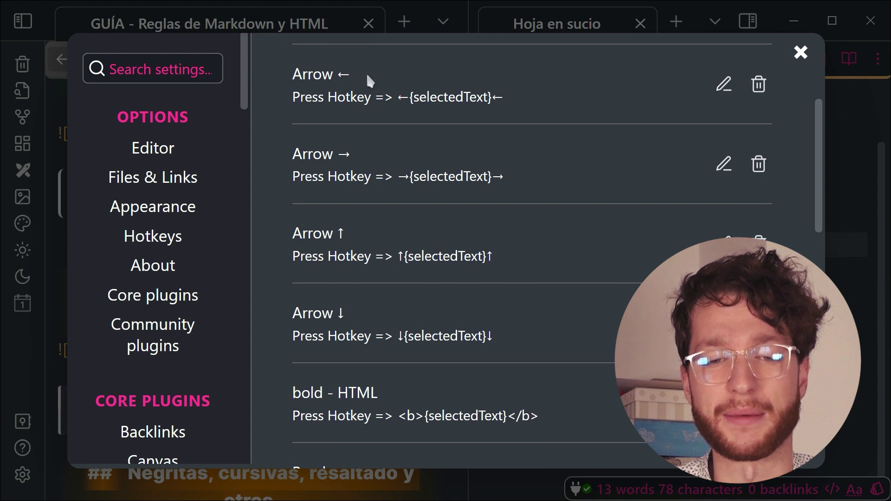
scroll(340, 84, "down", 3)
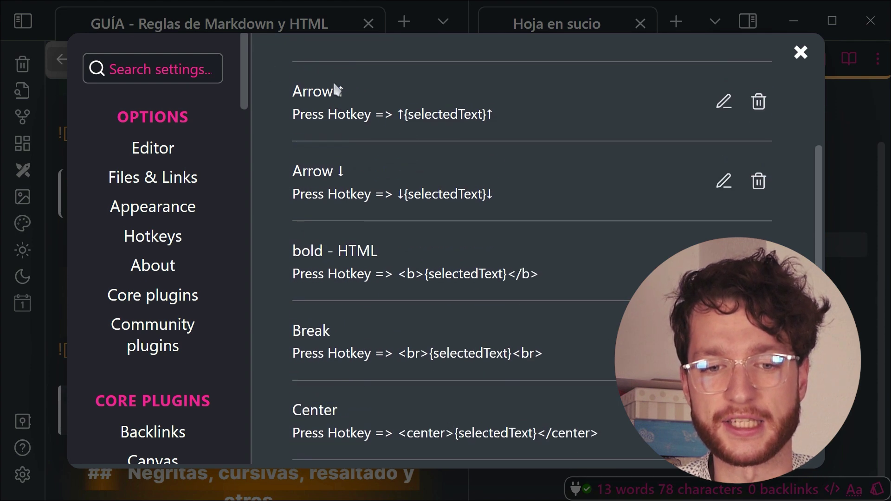
scroll(346, 162, "down", 3)
scroll(343, 123, "down", 5)
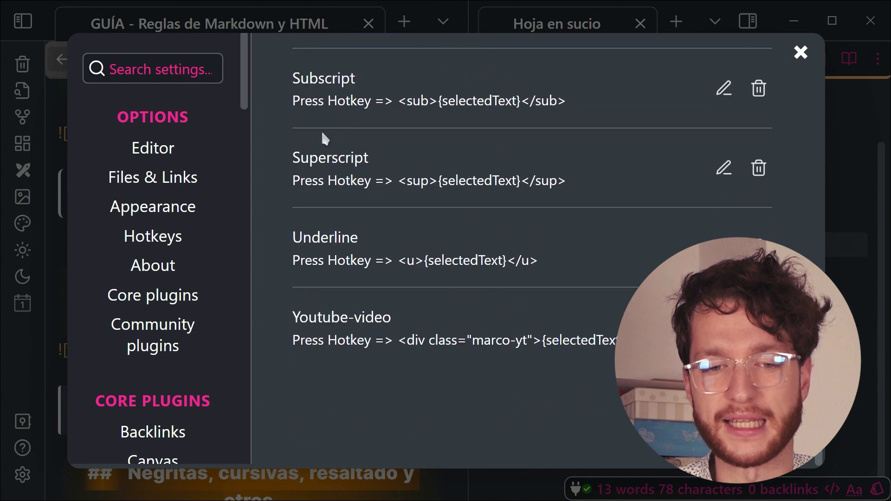
left_click(873, 218)
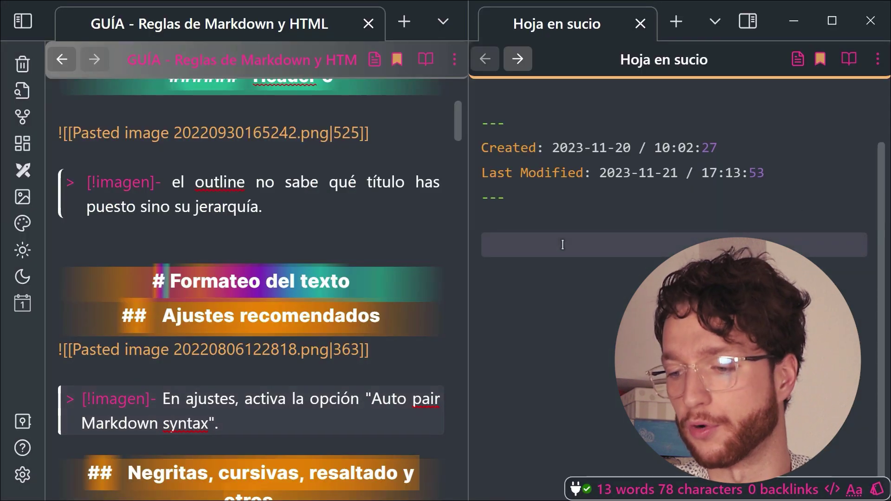
Try the ←, ↑, → and ↓ arrow wrappers on the empty line of Hoja en sucio, and clear the line
type("←↑→↓↓→↑←")
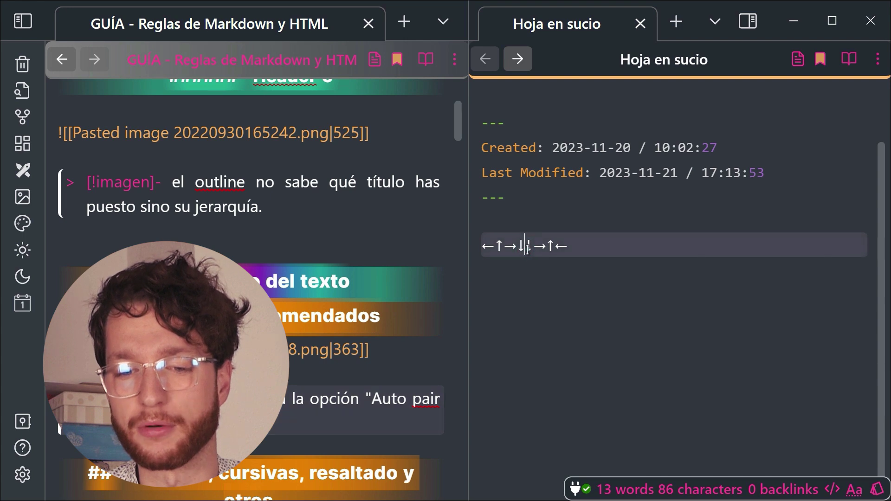
key("BackSpace")
key("BackSpace")
key("BackSpace")
key("BackSpace")
key("shift+Home")
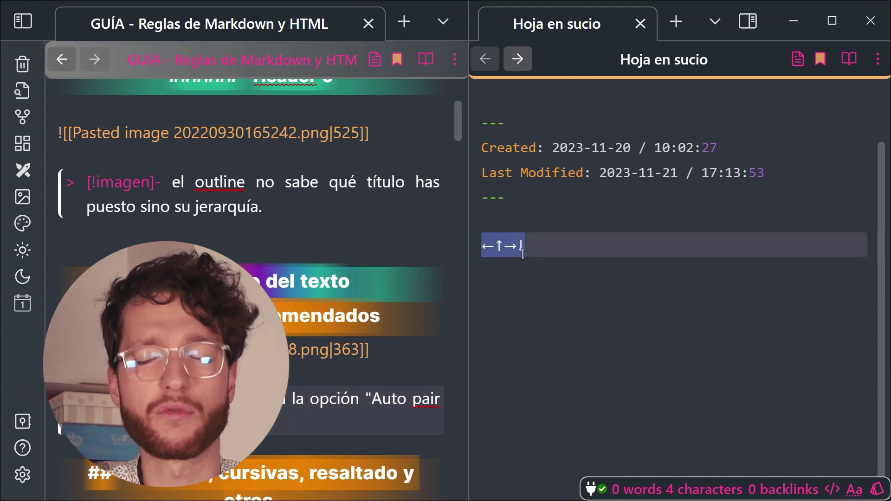
key("BackSpace")
Start a bullet list in Hoja en sucio with the item "negrita" wrapped in <b> tags
type("- ")
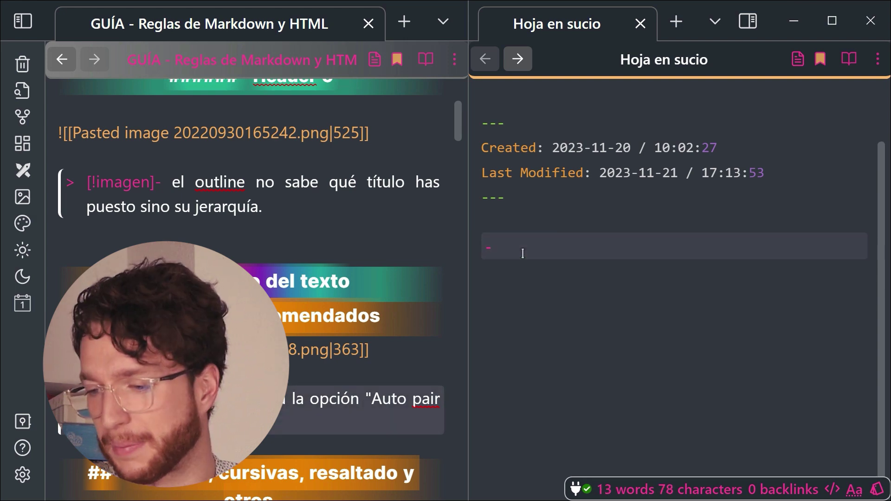
type("<b>")
type("negrita")
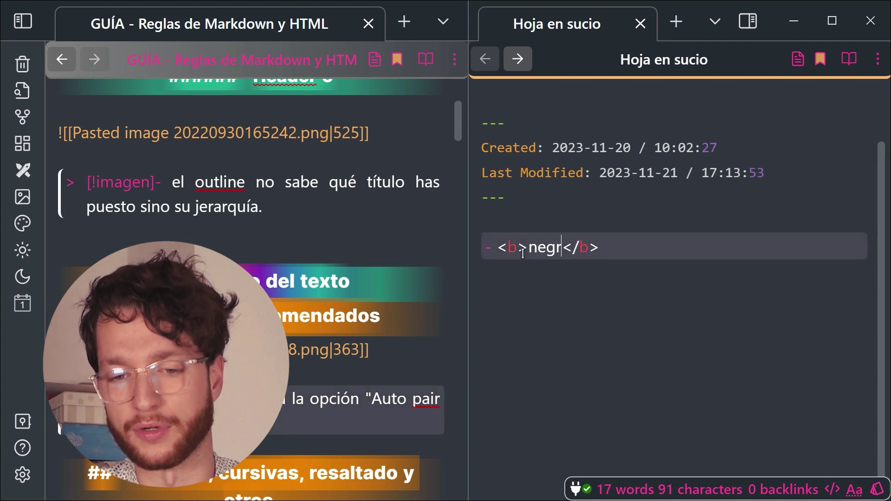
Add a second bullet containing only a single <br> tag, removing the surplus closing tag
left_click(634, 248)
key("Return")
type("<br>")
key("Delete")
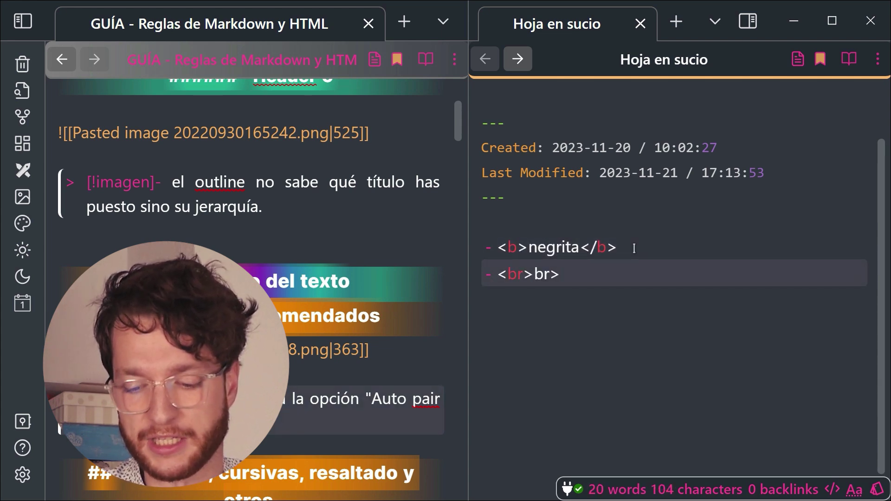
key("Delete")
key("Delete")
key("Delete")
Add a bullet with "centrar" wrapped in <center> tags, followed by a bullet reading "texto tachado"
key("Return")
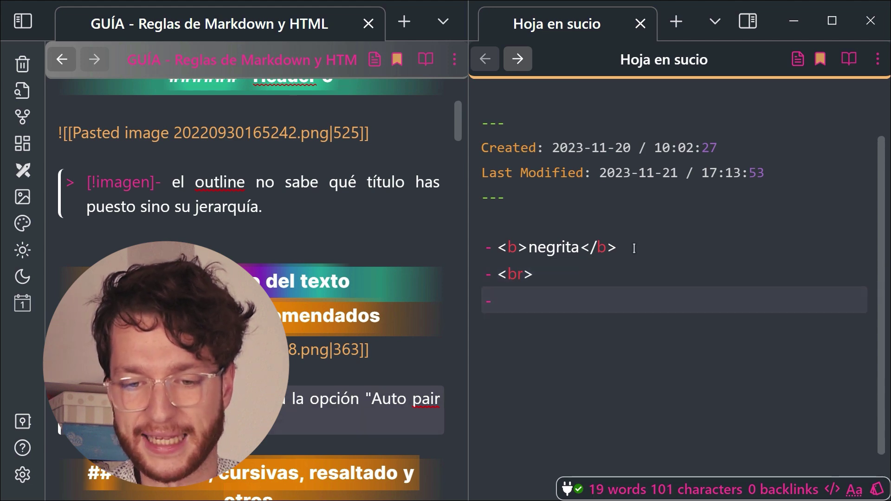
type("centrar")
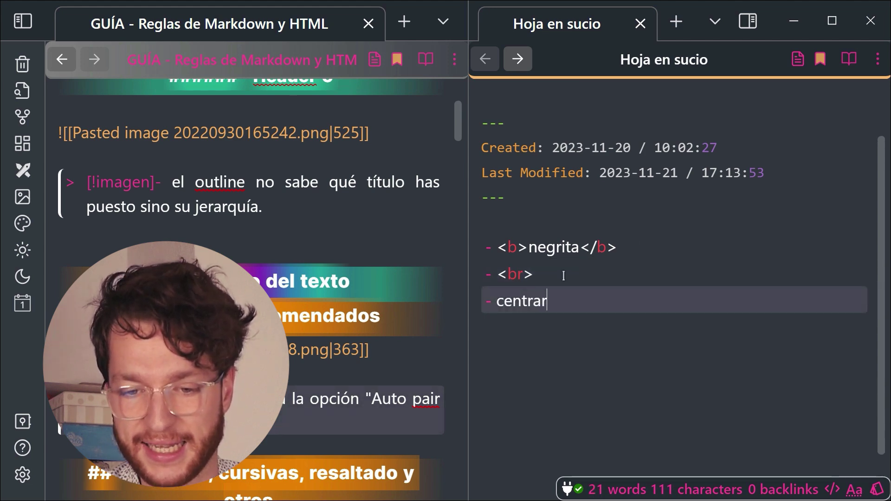
double_click(516, 311)
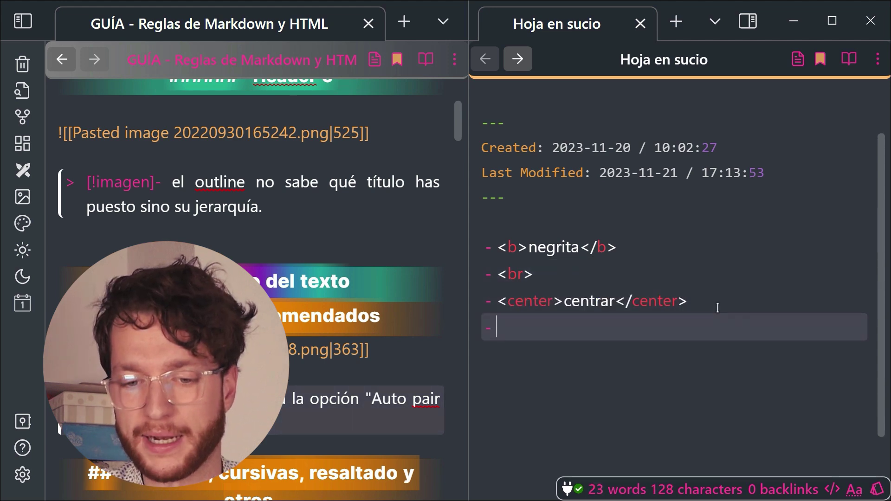
type("texto tachado")
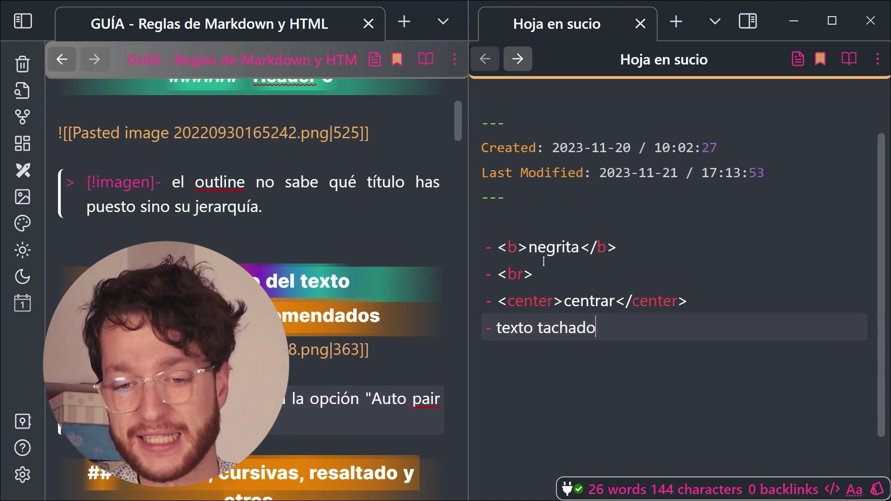
Try empty ~~~~ strikethrough markers after "texto tachado" with sample letters inside, and undo the insertion
type("~~~~")
left_click_drag(602, 331, 648, 328)
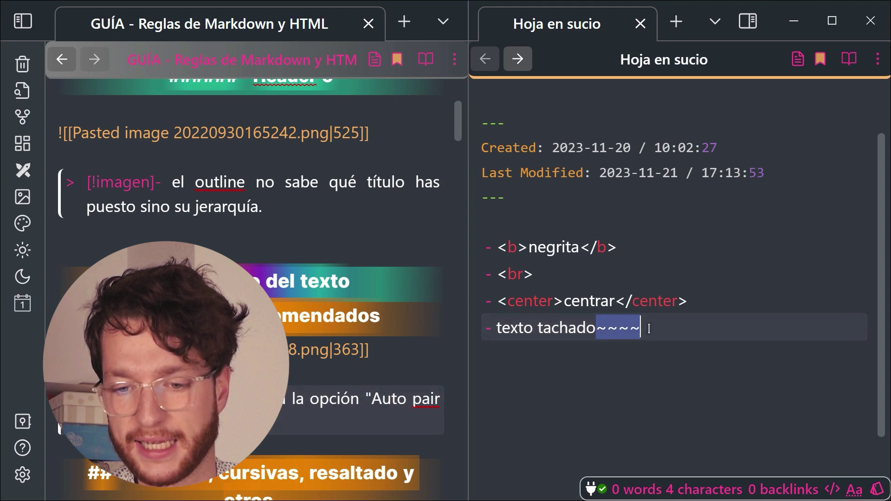
left_click(619, 329)
type("sssss")
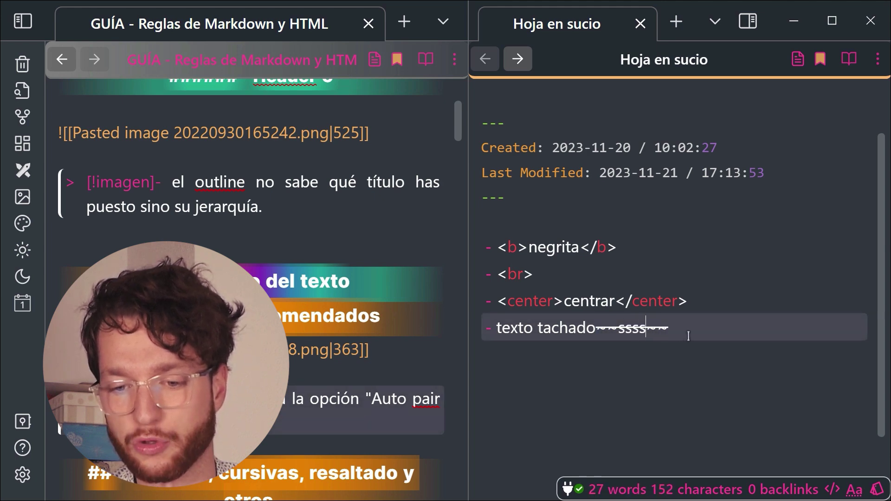
key("ctrl+z")
key("ctrl+z")
Strike through the whole phrase "texto tachado" by wrapping it in ~~ markers
double_click(519, 328)
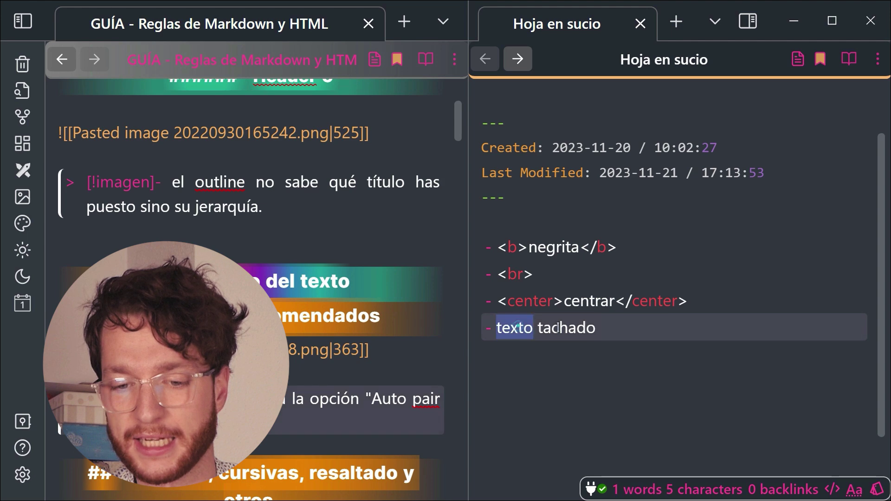
left_click_drag(519, 328, 569, 328)
type("~~")
left_click(671, 334)
Add a bullet reading "itálico o cursiva" and wrap the text in <i> tags
key("Return")
type("i")
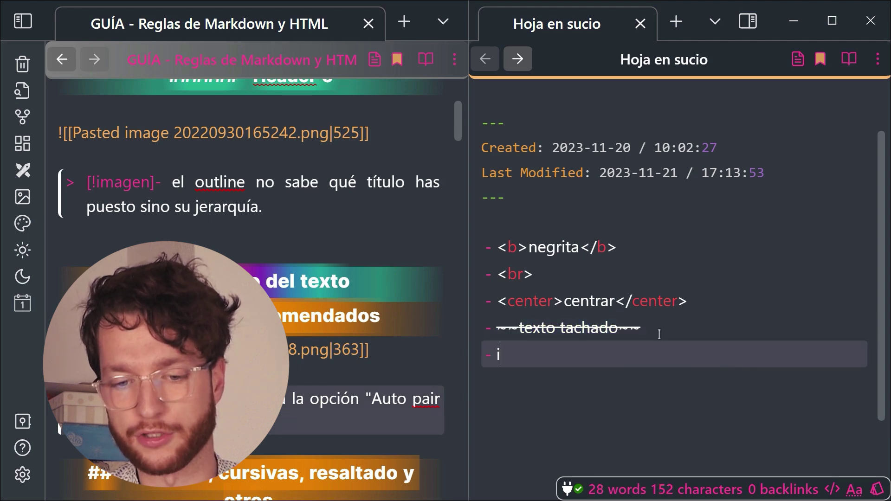
type("tálico o cursiva")
key("shift+Home")
type("<i")
Add two bullets, "subíndice" wrapped in <sub> tags and "superíndice" wrapped in <sup> tags
key("Return")
type("<sub>subíndice")
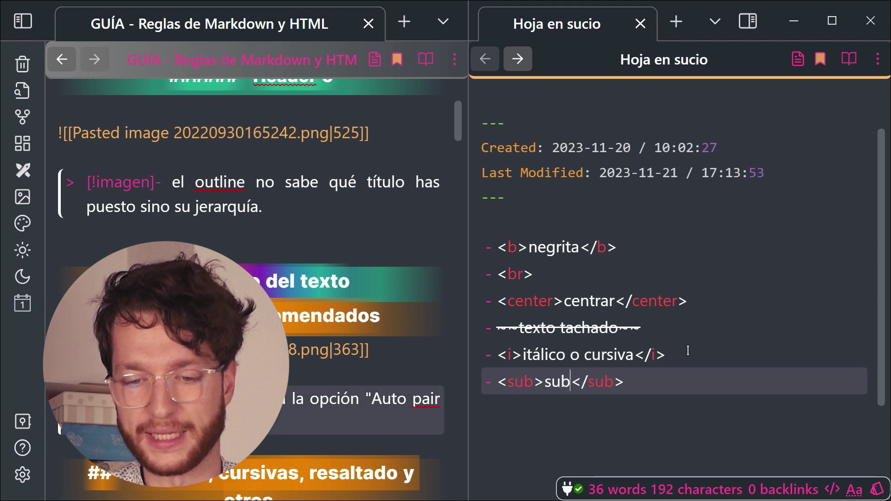
key("End")
key("Return")
type("<sup>superíndice")
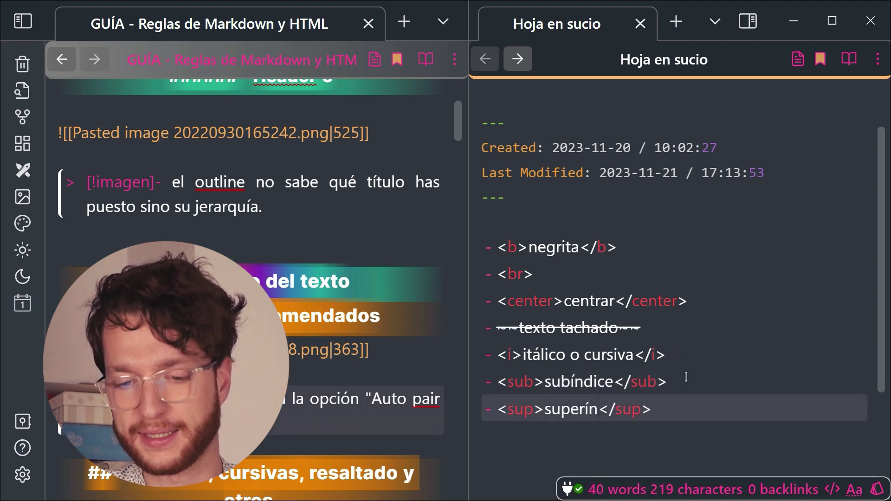
Add a bullet reading "Subrayado" and wrap the word in <u> underline tags
key("End")
key("Return")
type("Subrayado")
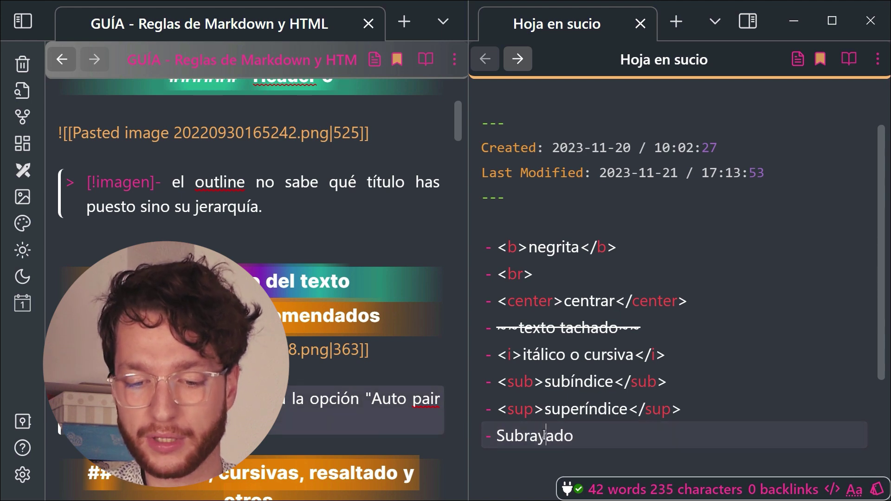
double_click(544, 436)
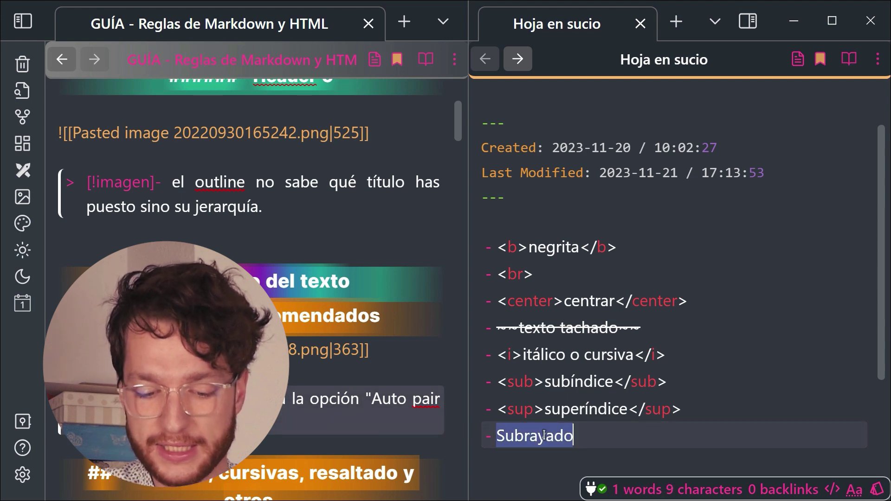
key("ctrl+u")
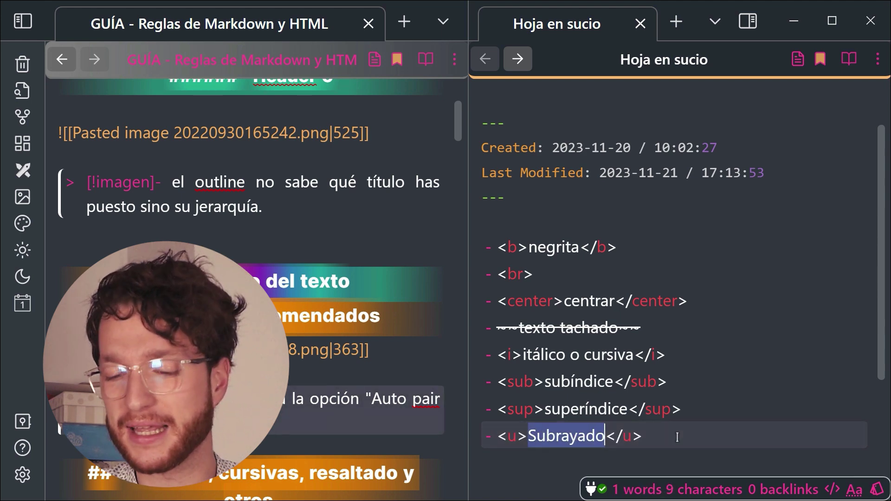
Below the underlined item, insert an empty <div class="marco-yt"></div> wrapper for YouTube videos
key("End")
key("Return")
key("Return")
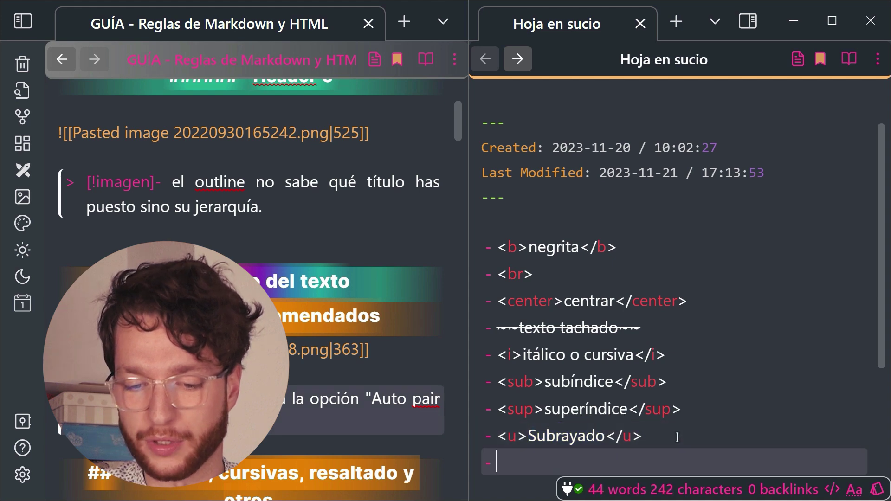
type("<div class=\"marco-yt\"></div>")
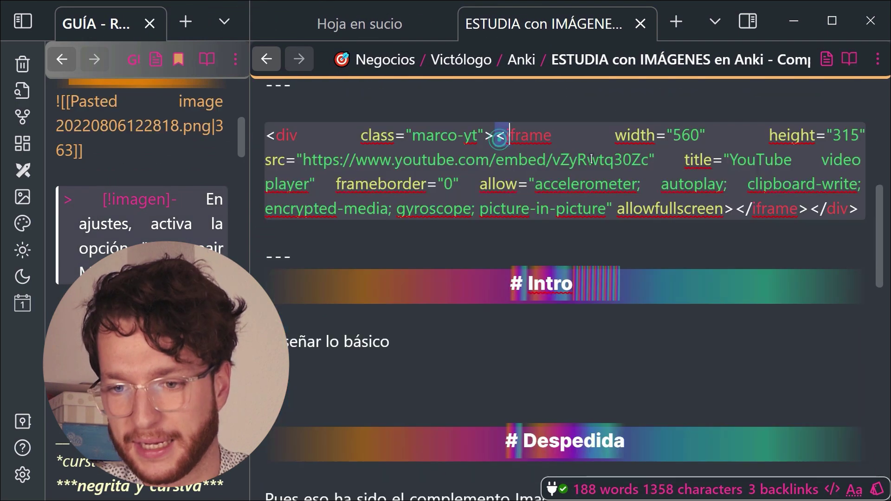
Preview the Anki images note without the marco-yt div around its YouTube iframe, and restore the wrapper
left_click_drag(495, 135, 807, 212)
key("ctrl+z")
key("ctrl+e")
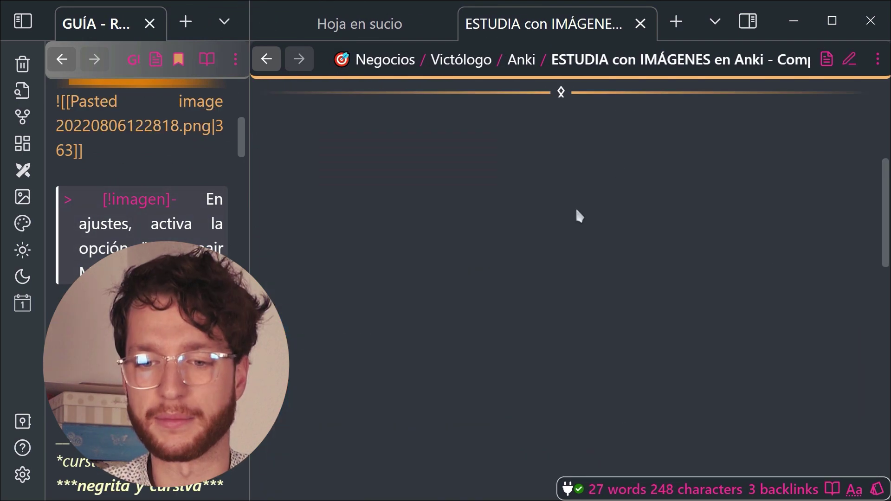
key("ctrl+e")
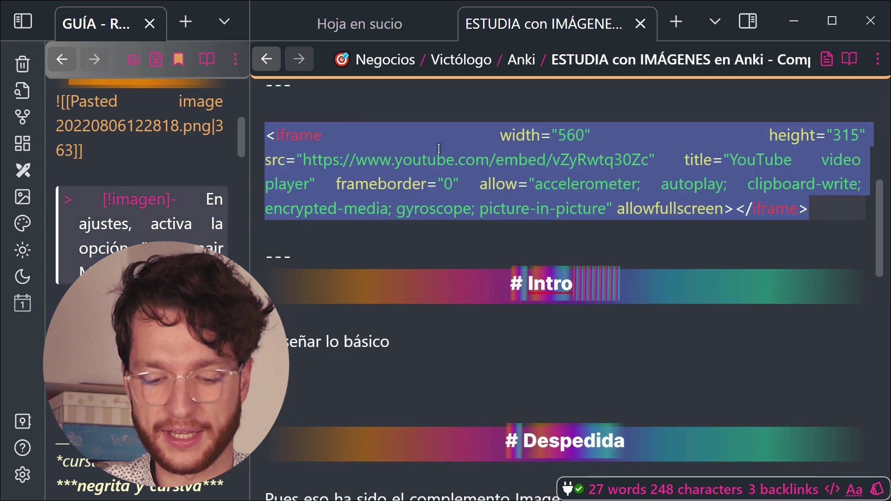
key("ctrl+y")
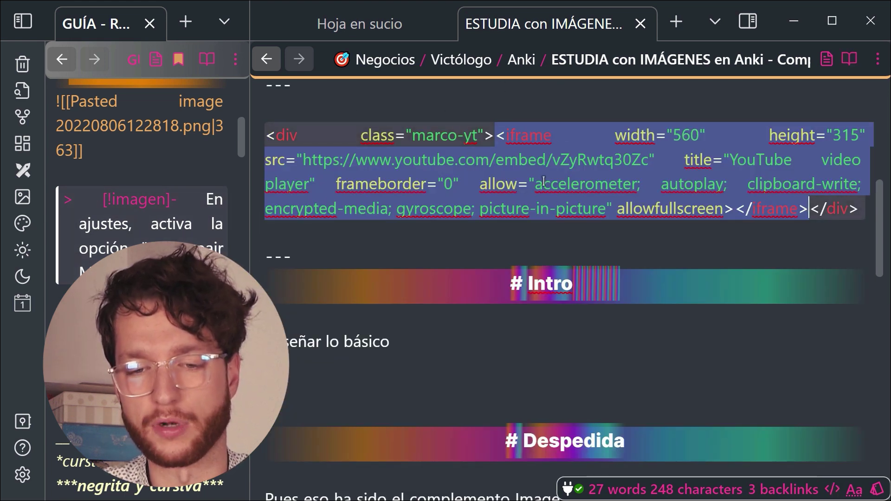
Preview the Anki images note with the marco-yt wrapper around its YouTube iframe
key("ctrl+e")
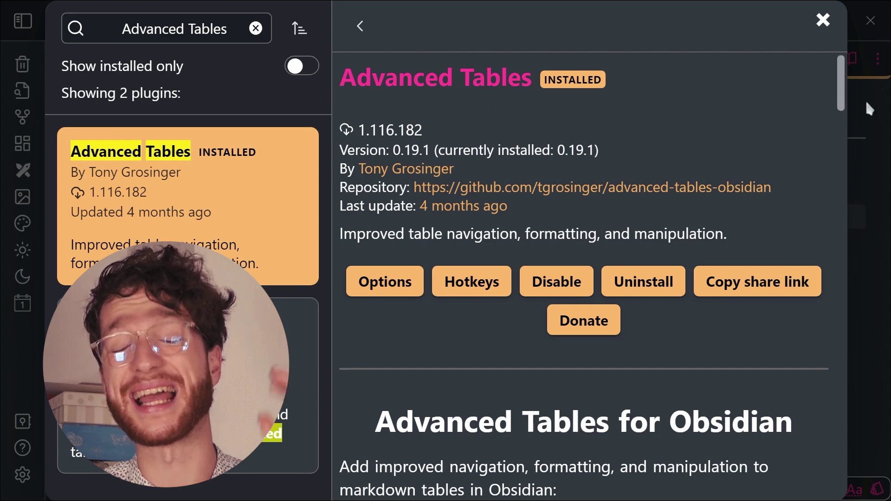
Leave the plugin browser and create a table in Hoja en sucio with the headers "columna 1", "Columna 2" and "Columna 3"
key("Escape")
key("Escape")
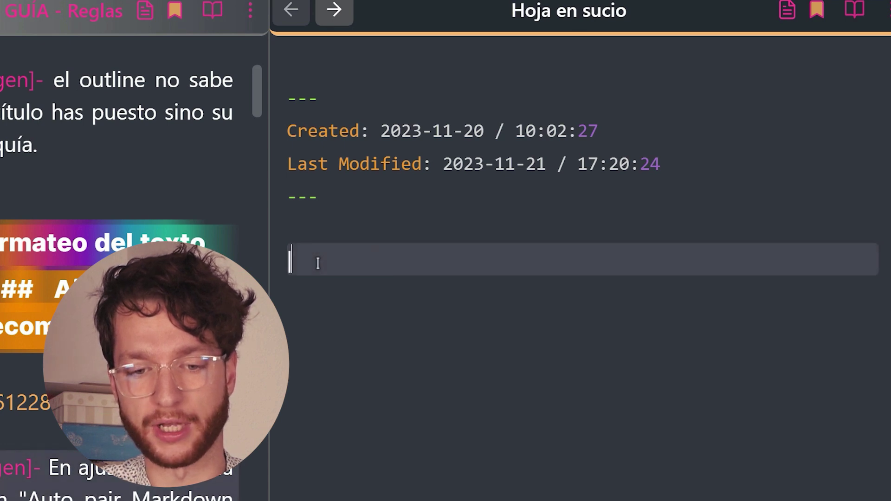
type("columna 1")
key("Tab")
type("Columna 2")
key("Tab")
type("Columna 3")
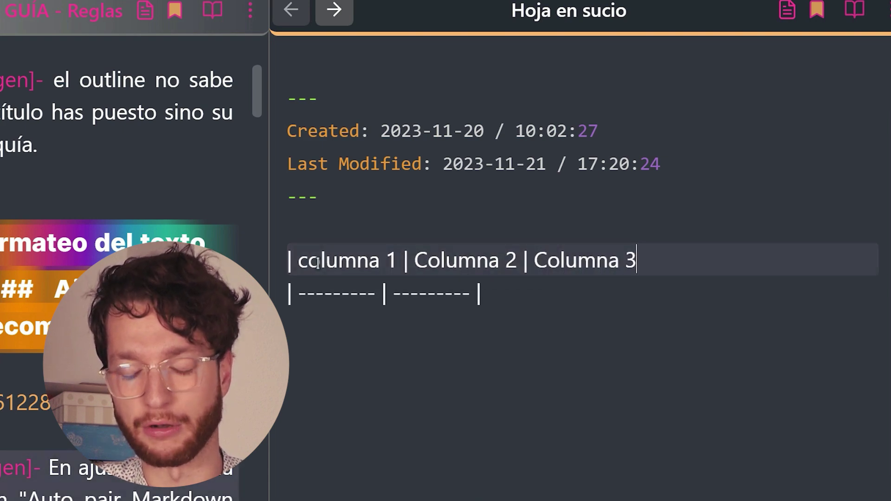
key("Return")
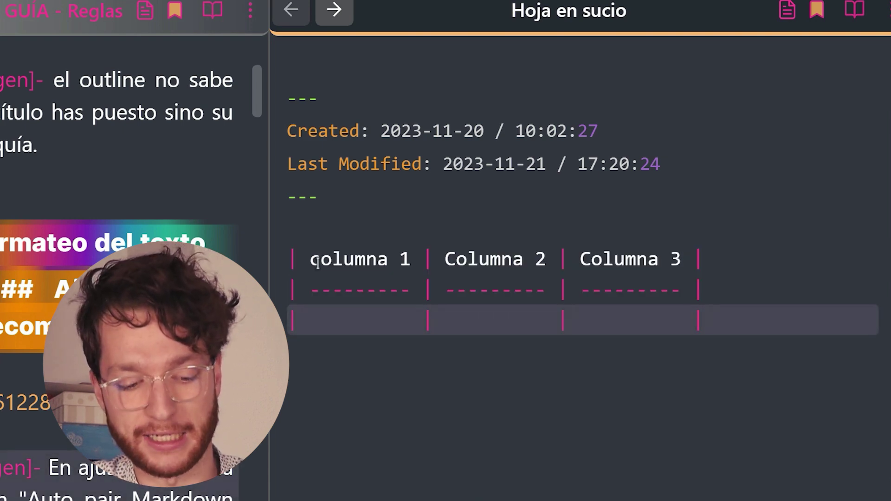
Fill the table's first body row with "fila 1.1", "fila 1.2" and "fila 1.3", and add another row
type("fila 1.1")
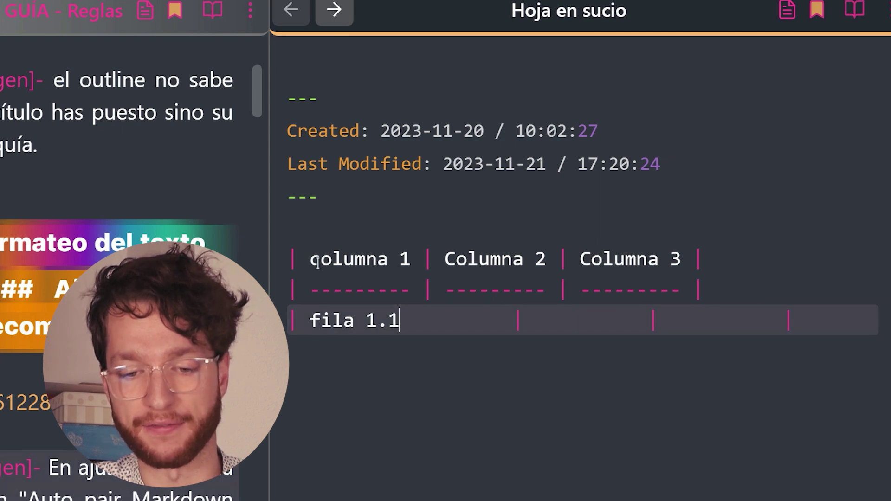
key("Tab")
type("fila 1.2")
key("Tab")
type("fila 1.3")
key("Return")
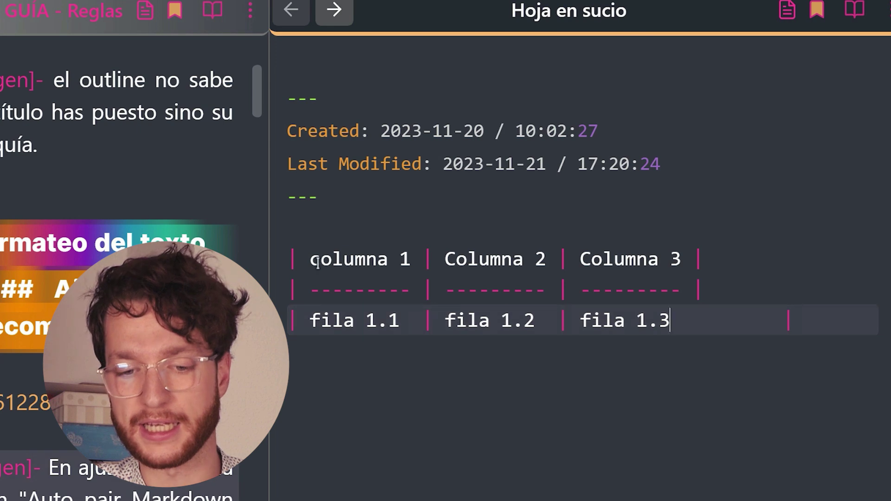
Fill the second body row with "sadfafd", "dfadsdfa" and "asdfsadf", and start a third row with "asdfasfd"
type("sadfafd")
key("Tab")
type("dfadsdfa")
key("Tab")
type("asdfsadf")
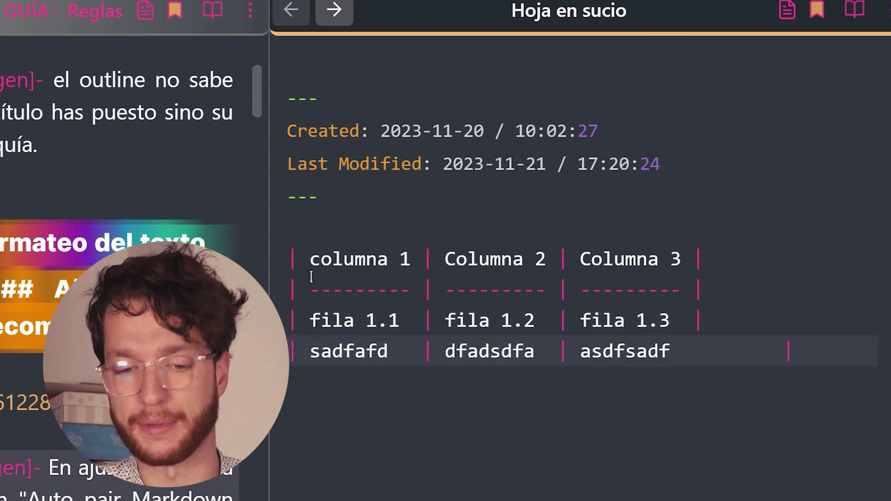
key("Return")
type("asdfasfd | | |")
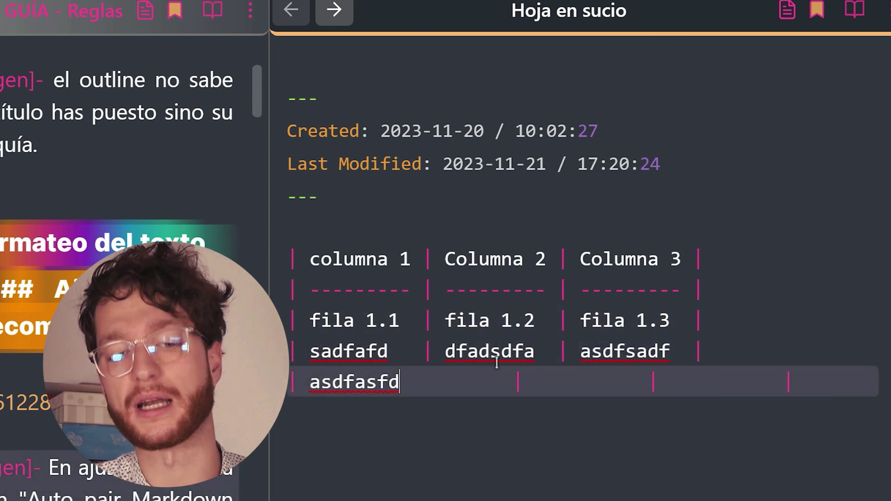
Highlight the "columna 1" header text and the spaces and separators around the table cells
left_click_drag(310, 259, 408, 260)
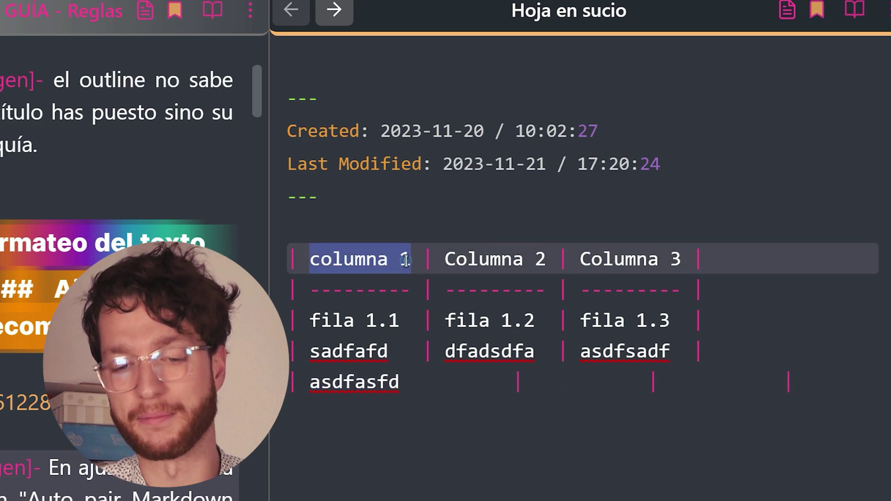
left_click(405, 260)
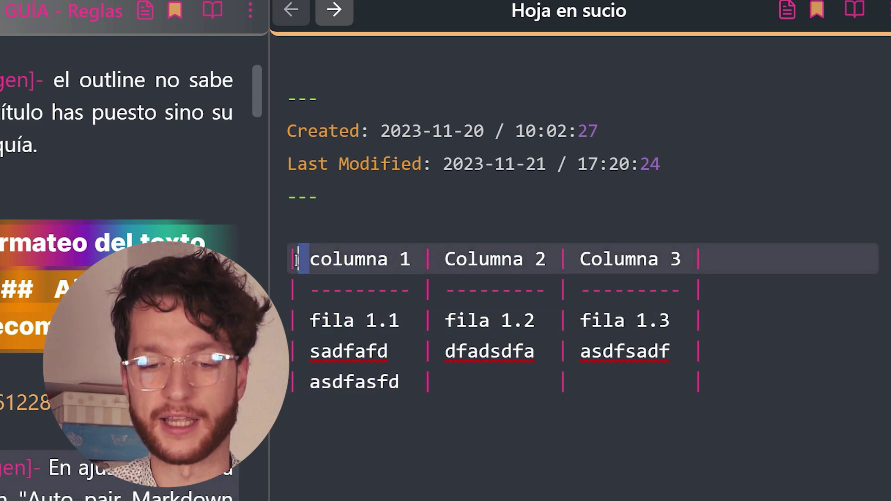
left_click(418, 263)
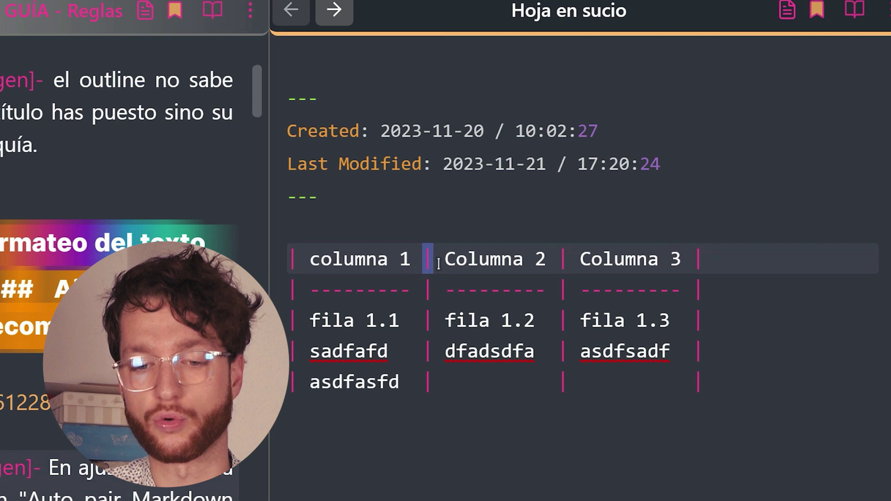
mouse_move(422, 320)
left_mouse_down()
mouse_move(309, 324)
mouse_move(419, 331)
left_mouse_up()
left_click(318, 320)
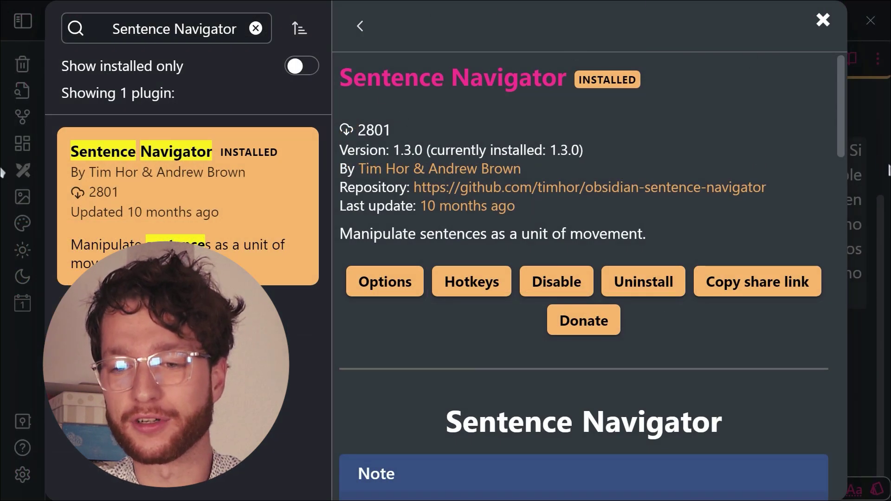
Close the Sentence Navigator plugin page, and highlight the sample paragraph and its second "Si esto pasa" sentence in Hoja en sucio
key("Escape")
key("Escape")
left_click_drag(618, 302, 349, 144)
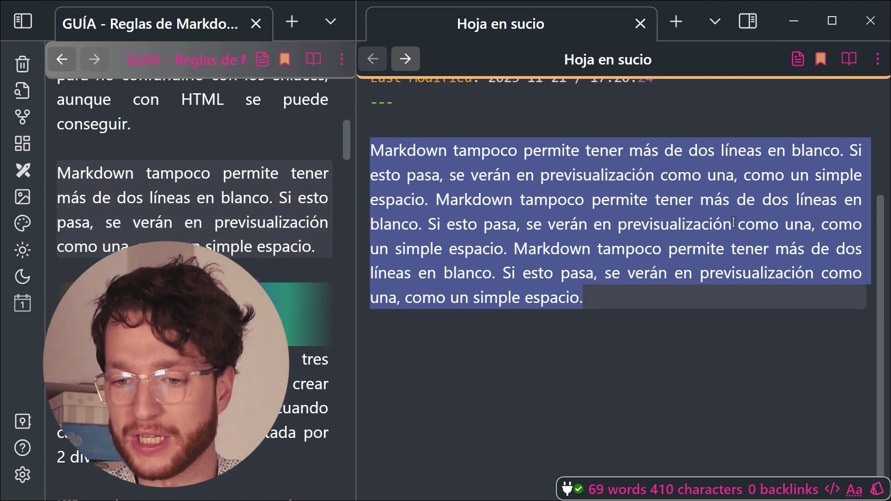
left_click_drag(427, 224, 785, 224)
From after "una," in the second "Si esto pasa" sentence, delete back to its start, undo, and try deleting forward to its end
left_click(812, 225)
left_click(814, 226)
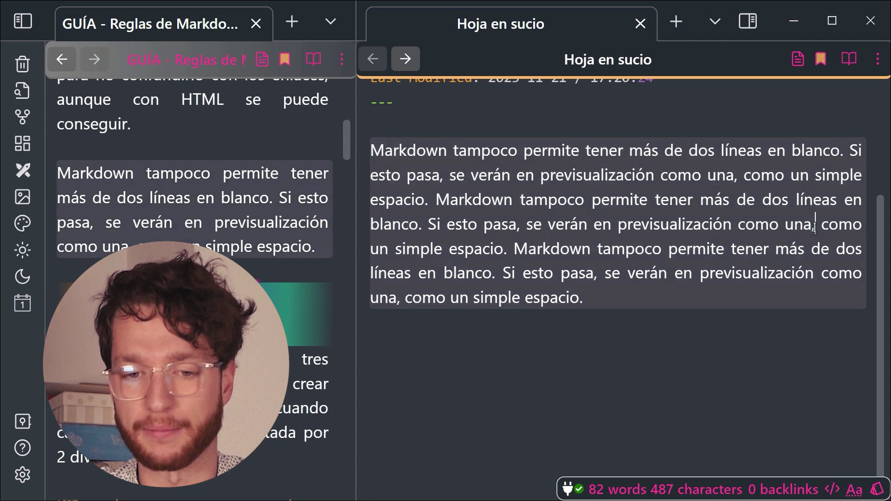
key("ctrl+shift+BackSpace")
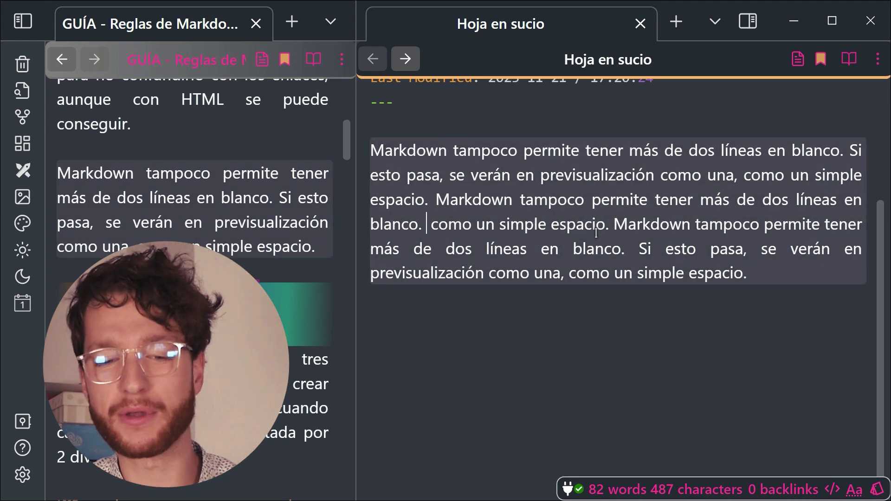
key("ctrl+z")
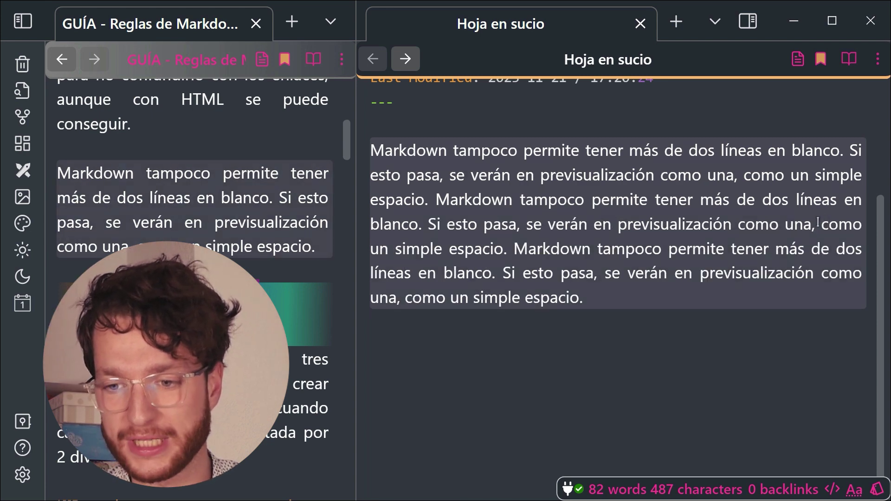
key("ctrl+shift+Delete")
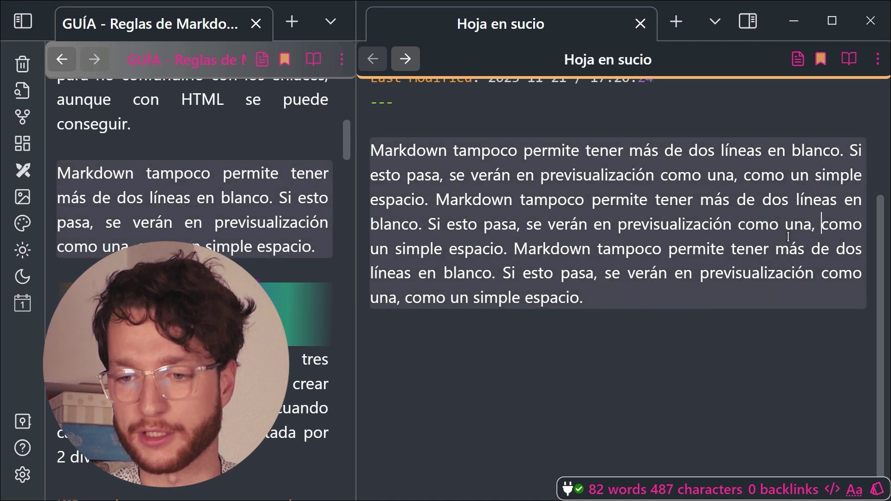
Delete "como una," before the cursor and "como un simple" after it, word by word, in the second "Si esto pasa" sentence
key("ctrl+BackSpace")
key("ctrl+BackSpace")
key("ctrl+BackSpace")
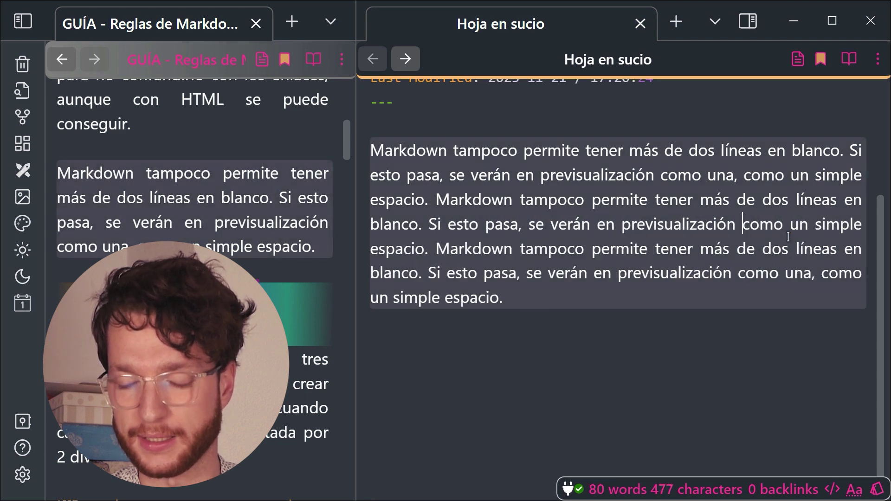
key("ctrl+Delete")
key("ctrl+Delete")
key("ctrl+Delete")
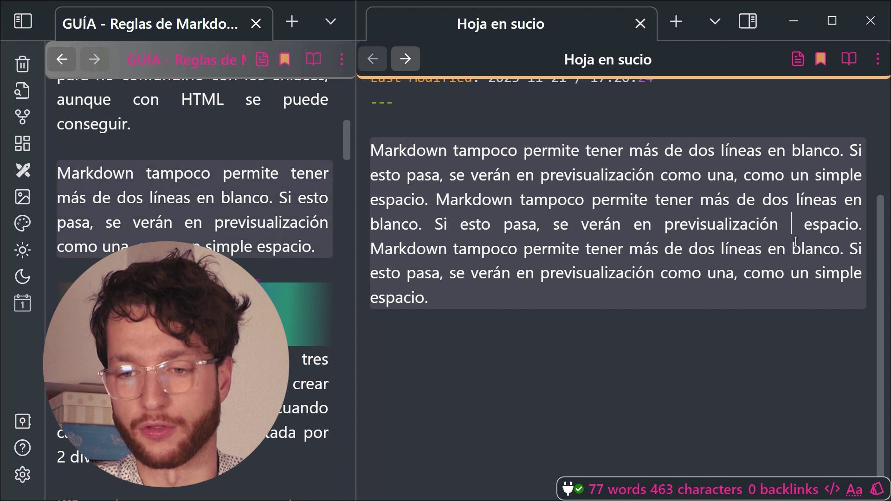
Remove the gap between "previsualización" and "espacio", and delete the following characters one at a time
key("BackSpace")
key("BackSpace")
key("BackSpace")
key("BackSpace")
key("BackSpace")
key("BackSpace")
key("BackSpace")
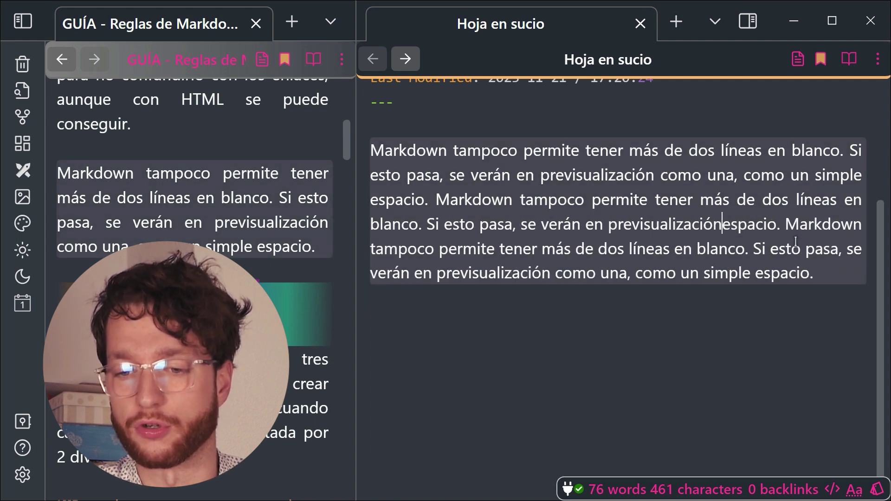
key("Delete")
key("Delete")
key("Delete")
key("Delete")
key("Delete")
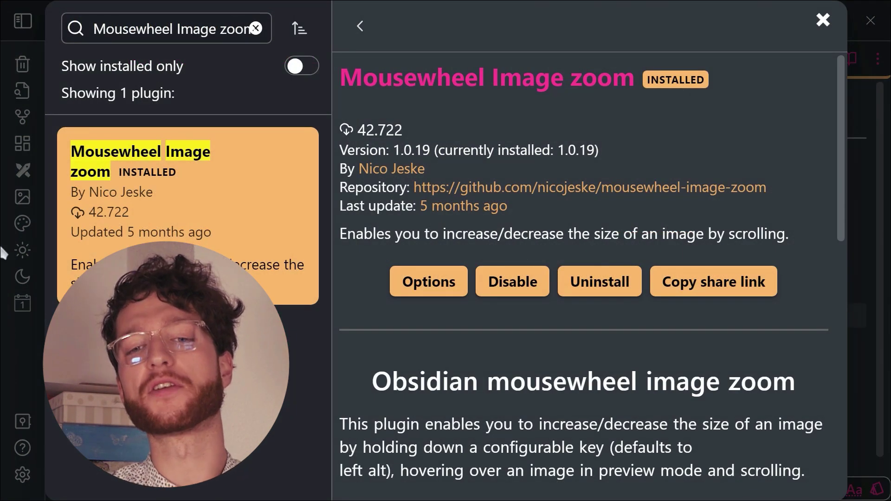
Close the Mousewheel Image zoom page and the settings, and preview the pasted image in Hoja en sucio
key("Escape")
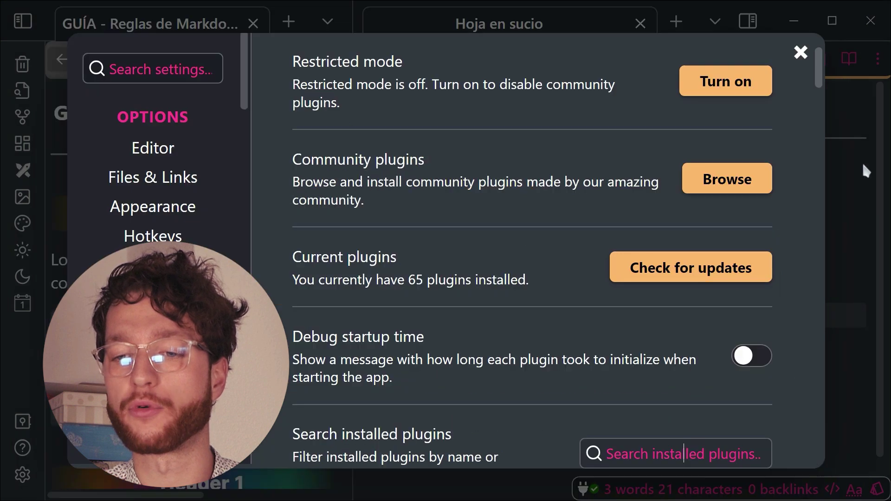
key("Escape")
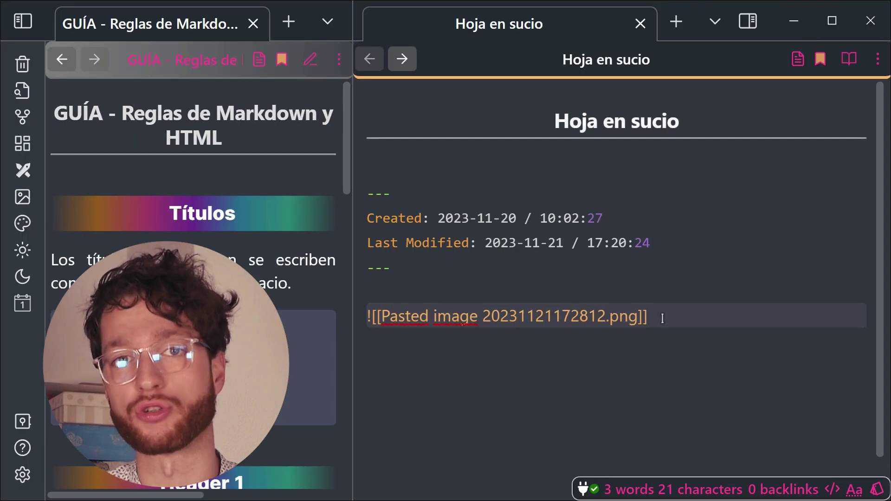
key("ctrl+e")
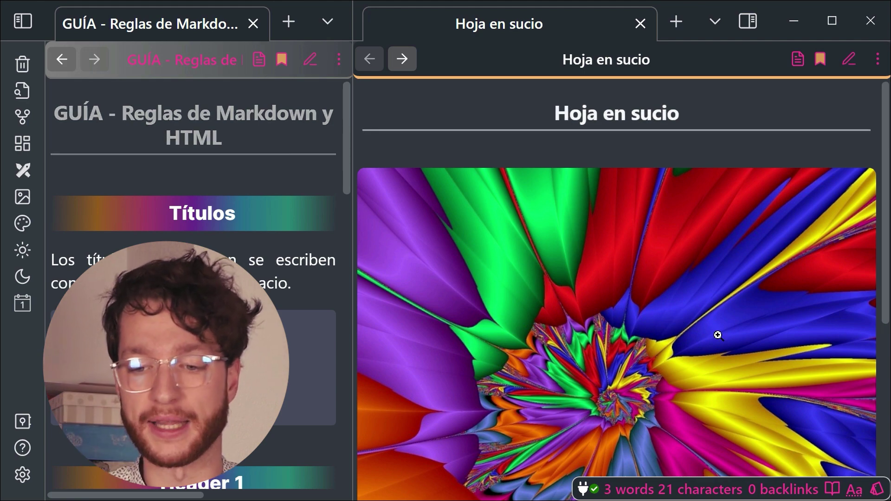
Resize the previewed image to a width of 280 with the mousewheel zoom, and return to editing the note
scroll(718, 335, "down", 12)
scroll(654, 302, "up", 1)
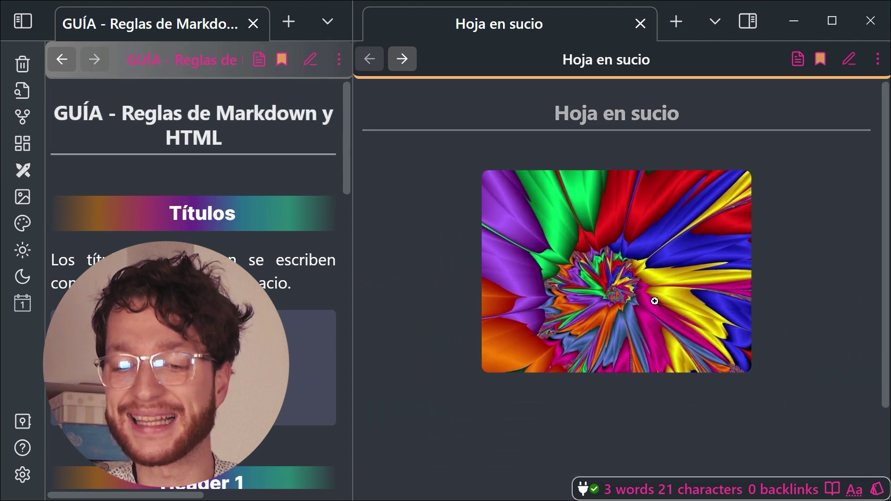
scroll(654, 301, "up", 4)
scroll(655, 301, "down", 1)
key("ctrl+e")
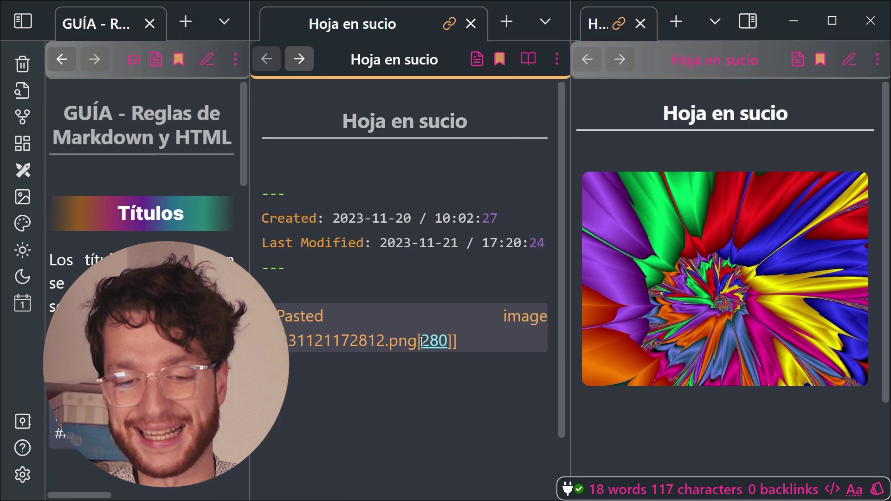
Highlight the width value in the image embed, and enlarge and shrink the image in the linked preview
left_click_drag(422, 341, 448, 342)
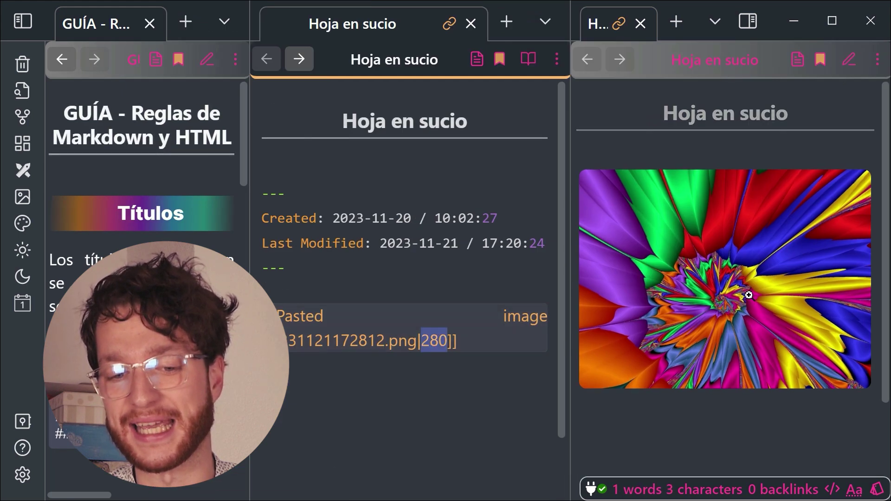
scroll(748, 297, "up", 5)
scroll(748, 297, "down", 4)
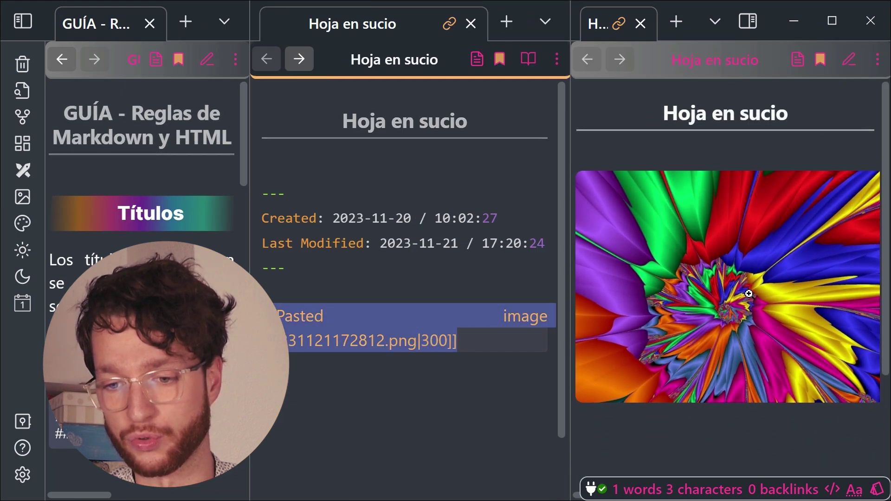
scroll(748, 293, "down", 1)
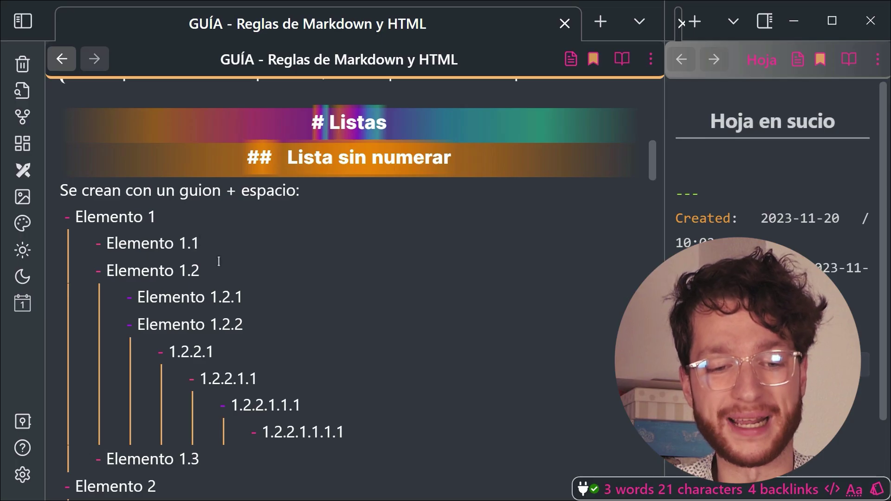
In the guide's unnumbered list, move "Elemento 1.2" with its subitems down one position and back up
left_click(212, 271)
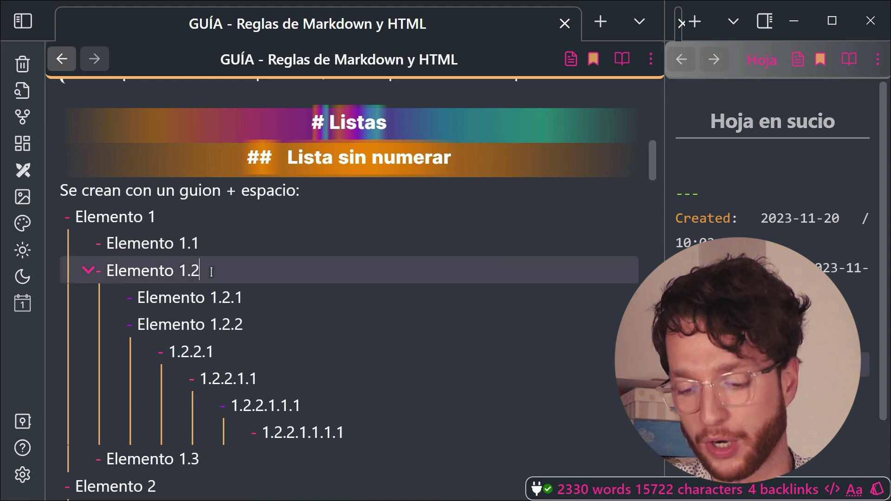
key("ctrl+shift+Down")
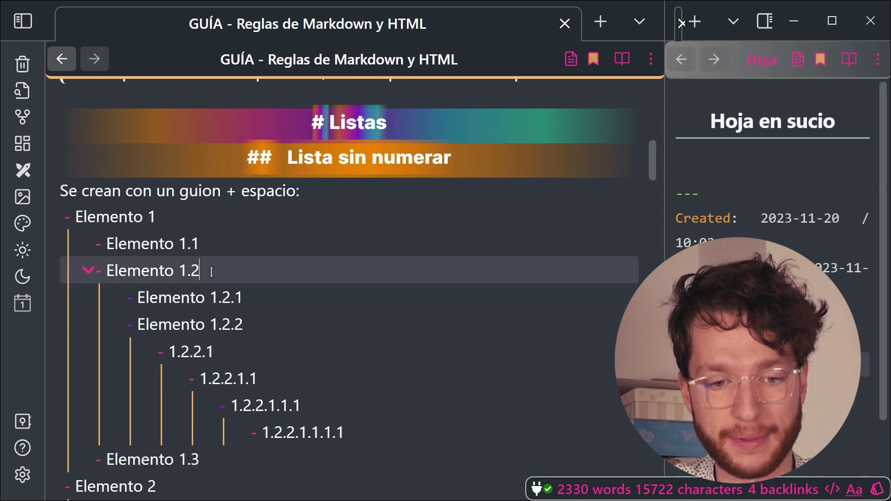
key("ctrl+shift+Up")
Select "Elemento 1.2" together with all its nested subitems through "1.2.2.1.1.1.1"
key("Home")
key("shift+End")
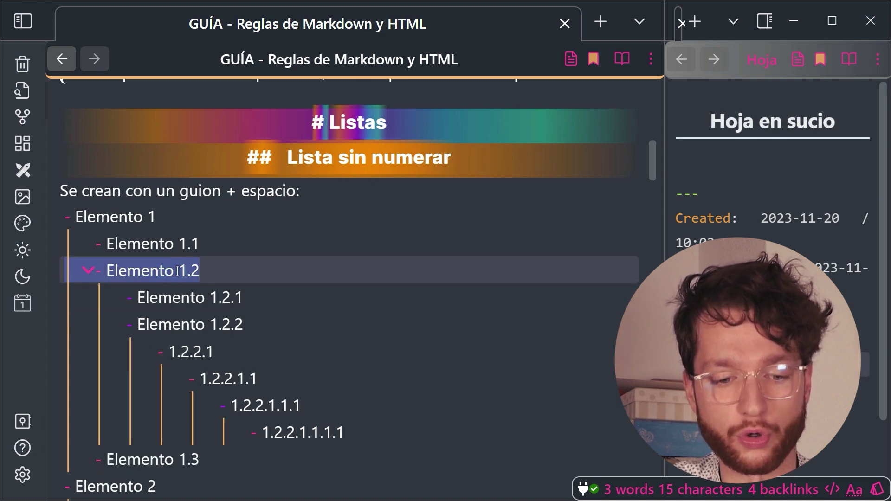
key("shift+Down")
key("shift+Down")
key("shift+Down")
left_click(355, 429, "shift")
Move the "Elemento 1.2.1" list item below its sibling and back up, twice
left_click(242, 292)
key("ctrl+shift+Down")
key("ctrl+shift+Up")
key("ctrl+shift+Down")
key("ctrl+shift+Up")
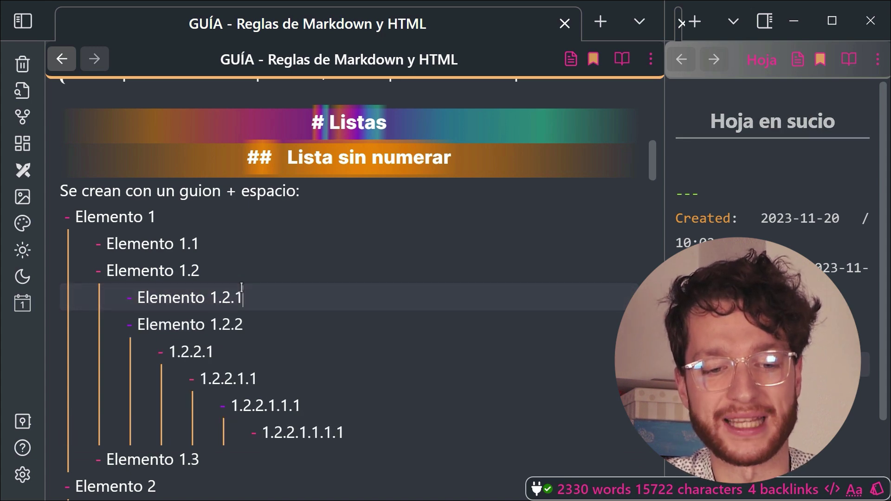
Add two list items, "asdfsadfsafsaf" and "affasdf", at the same level below "1.2.2.1.1.1.1" in the unnumbered list
scroll(251, 288, "down", 3)
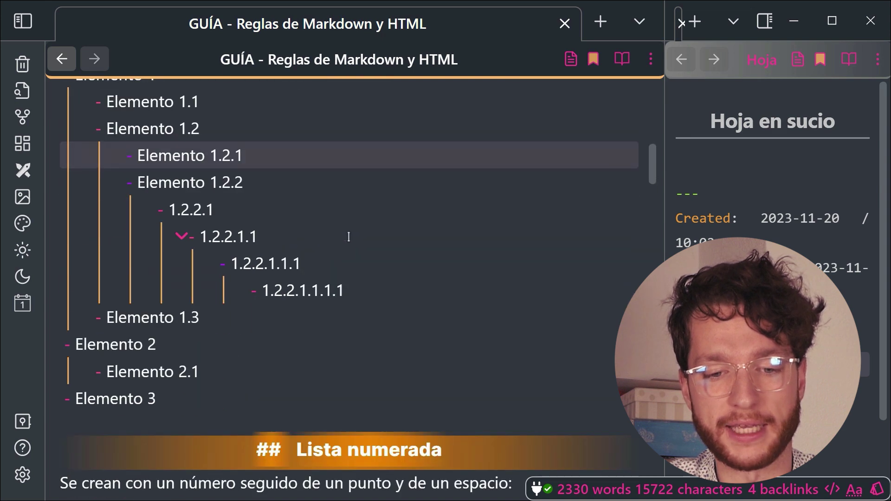
left_click(358, 279)
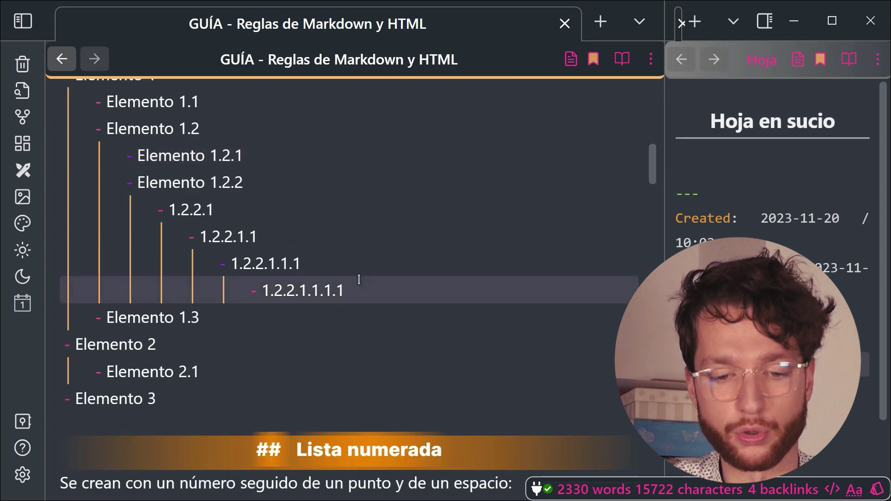
key("Return")
type("asdfsadfsafsaf")
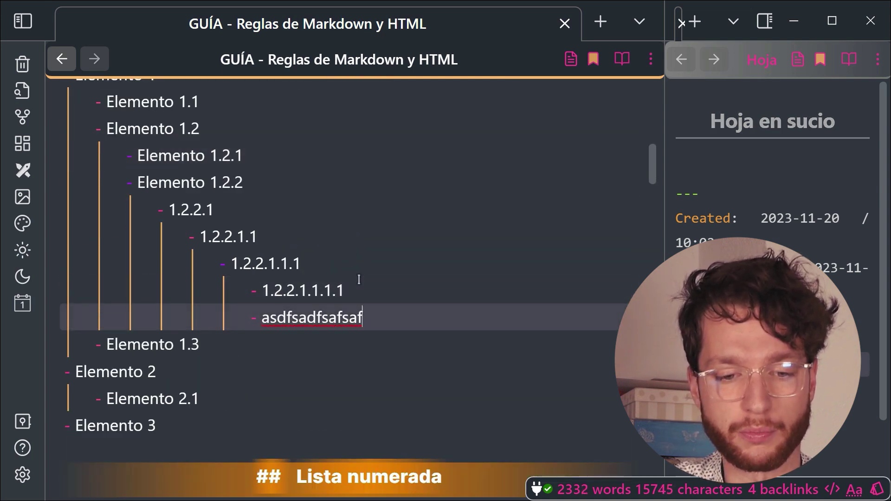
key("Return")
key("shift+Tab")
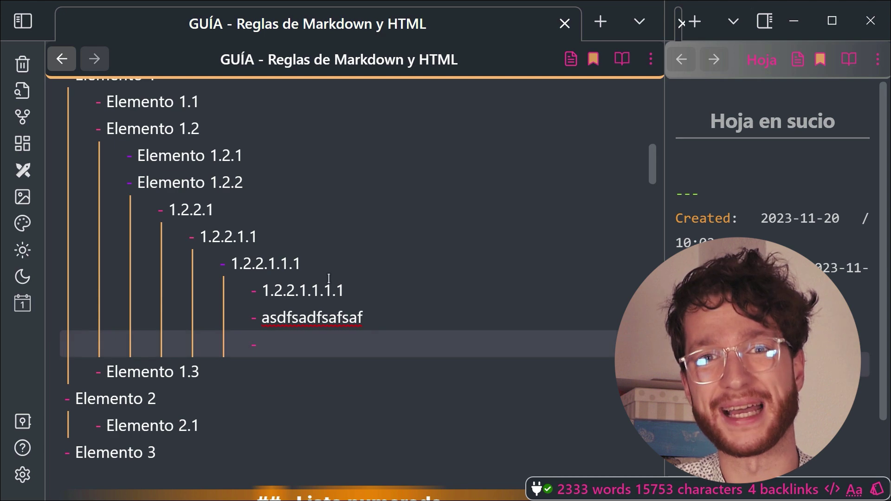
type("affasdf")
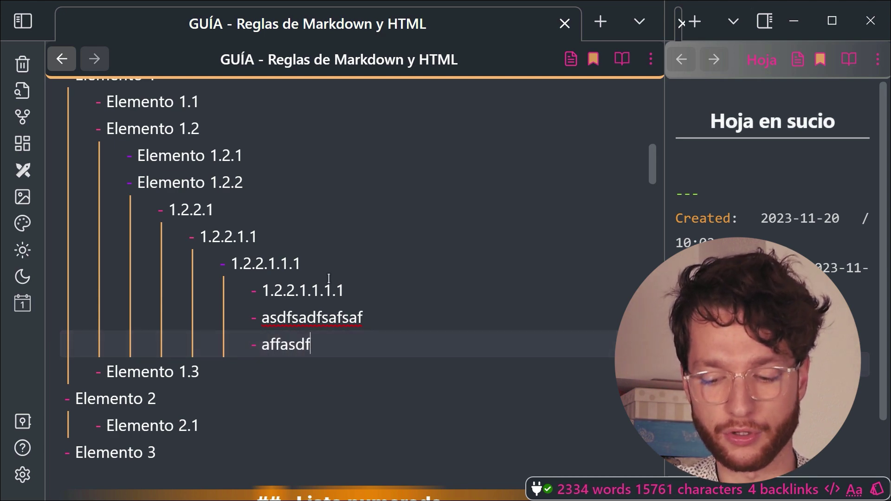
Outdent the "affasdf" list item level by level until it sits at the list's top level above "Elemento 2"
key("shift+Tab")
key("shift+Tab")
key("shift+Tab")
key("shift+Tab")
key("shift+Tab")
key("shift+Tab")
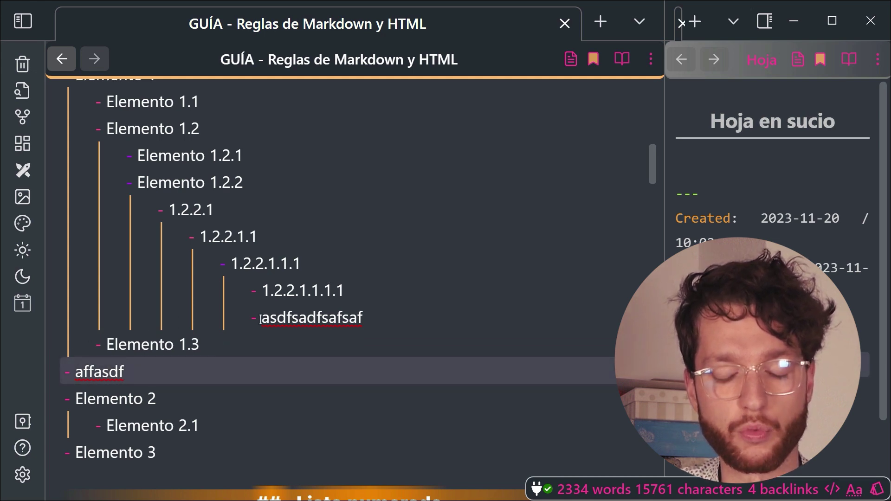
Delete the "affasdf" and "asdfsadfsafsaf" test items from the unnumbered list
left_click_drag(233, 375, 18, 369)
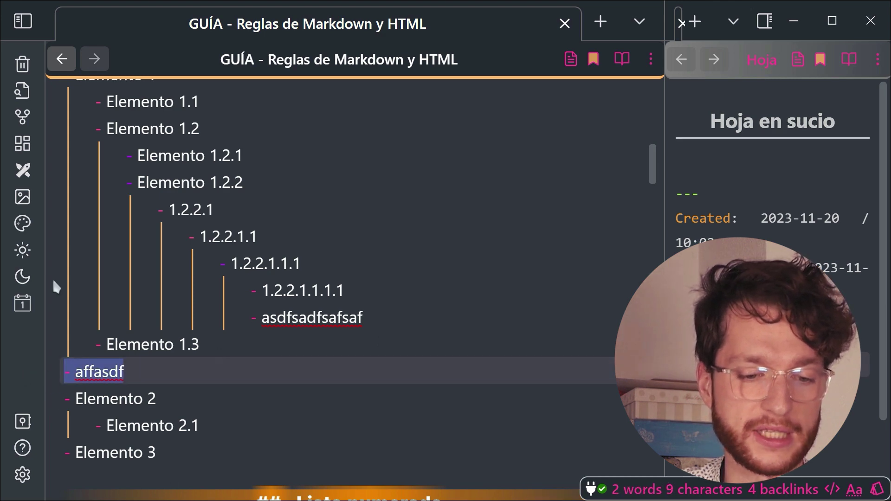
key("BackSpace")
key("BackSpace")
double_click(307, 319)
key("BackSpace")
key("BackSpace")
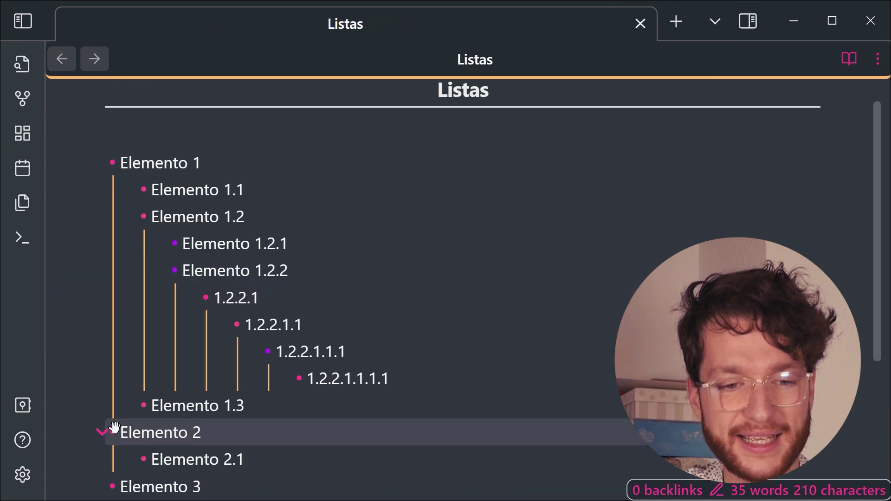
In the Listas note, nest "Elemento 2" with its subitem under "Elemento 1.1", and try relocating "Elemento 1" and "1.2.2.1.1.1.1"
left_click_drag(106, 429, 167, 184)
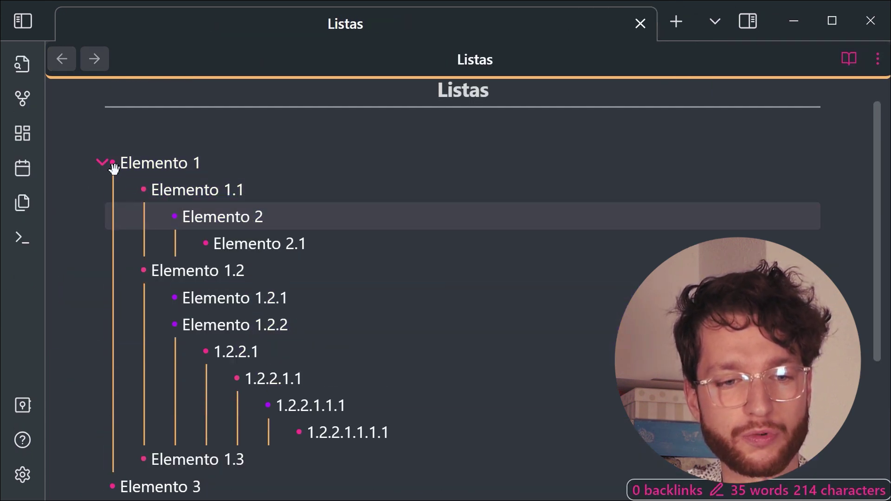
left_click_drag(113, 165, 225, 341)
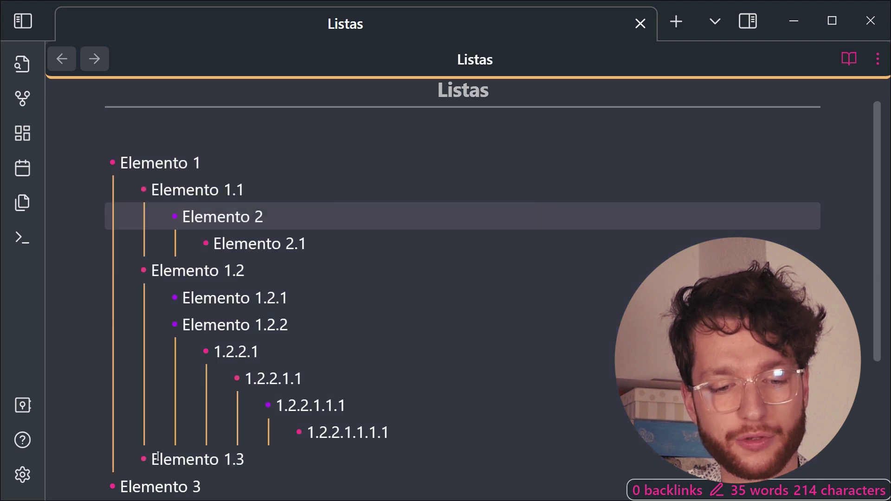
left_click_drag(297, 430, 260, 325)
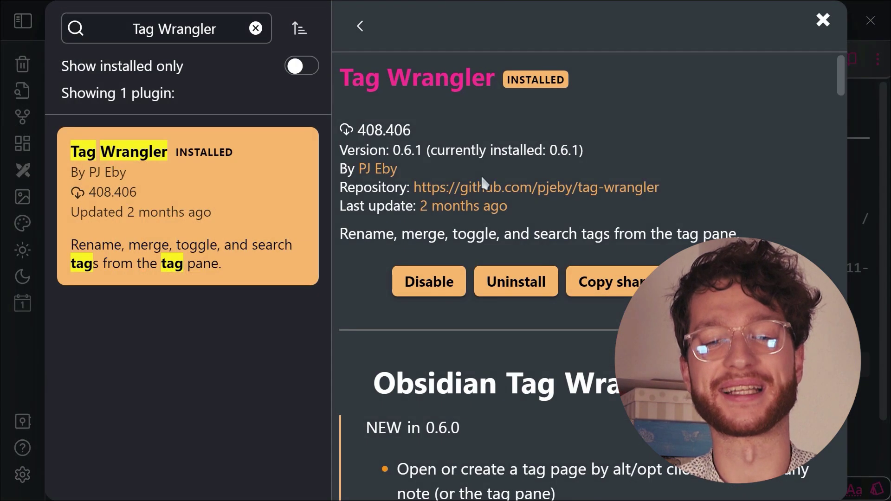
Close the Tag Wrangler plugin page and show the vault's tag list beside the guide note
left_click(868, 103)
left_click(873, 117)
key("ctrl+alt+Right")
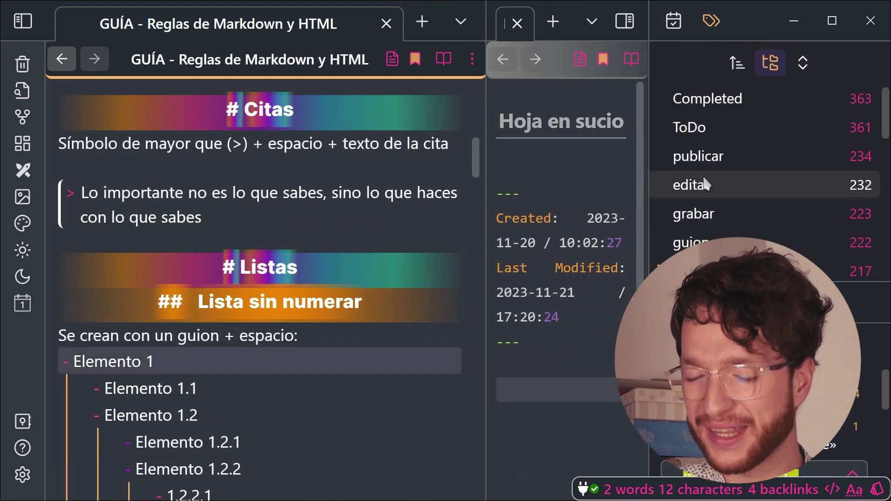
Rename the misspelled "Completedd" tag to "Completed" and accept merging the two tags
left_click(724, 103)
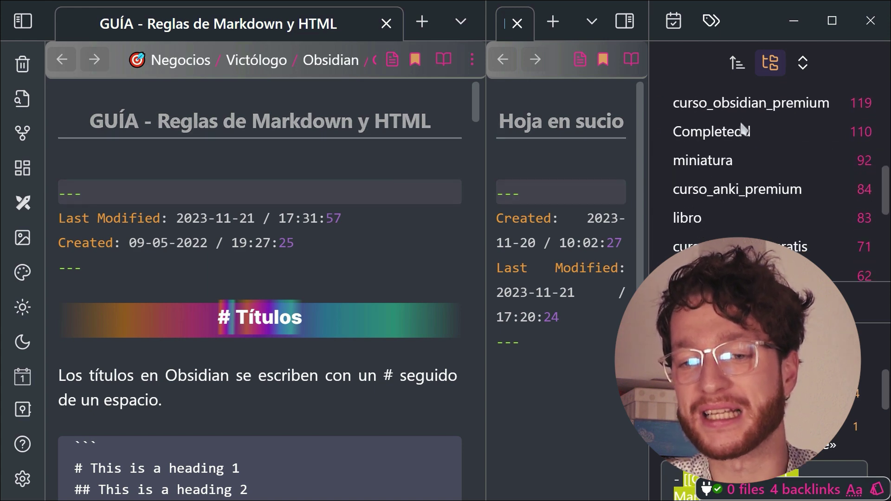
right_click(741, 138)
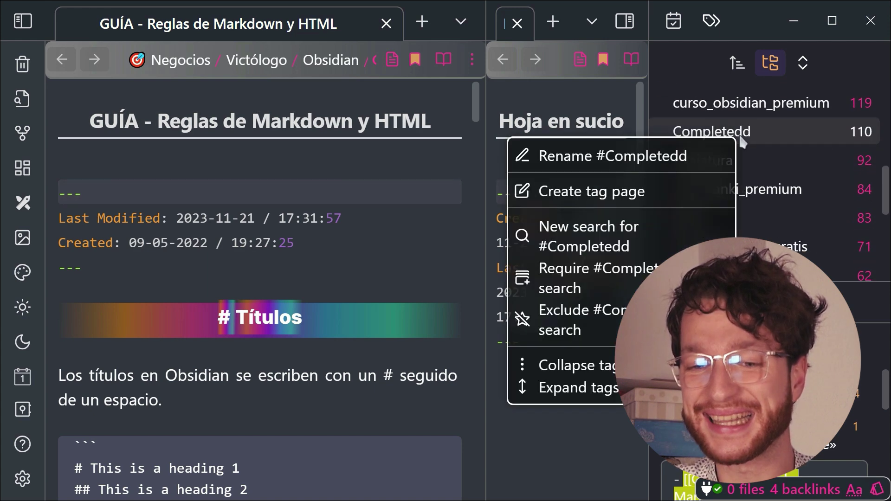
left_click(661, 163)
key("BackSpace")
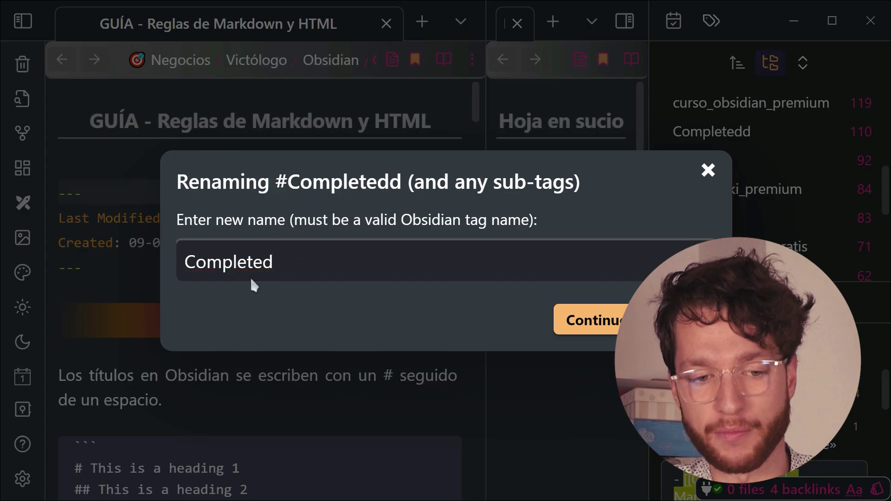
left_click(616, 324)
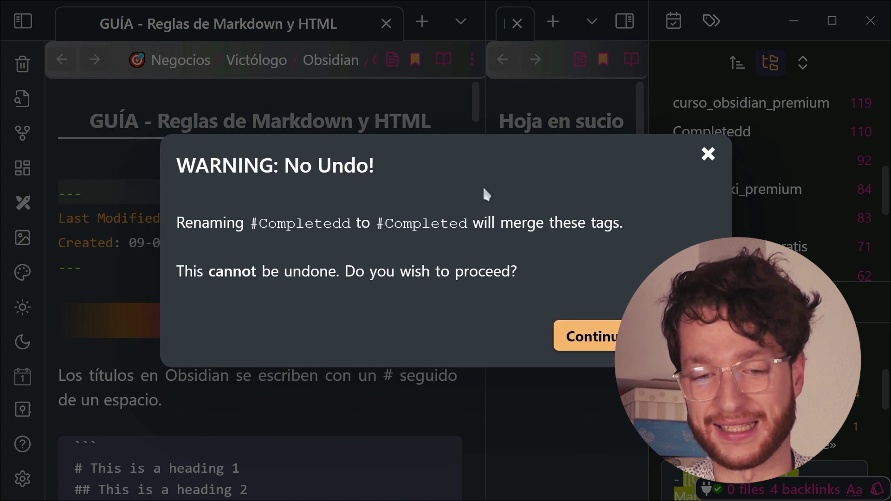
left_click(589, 335)
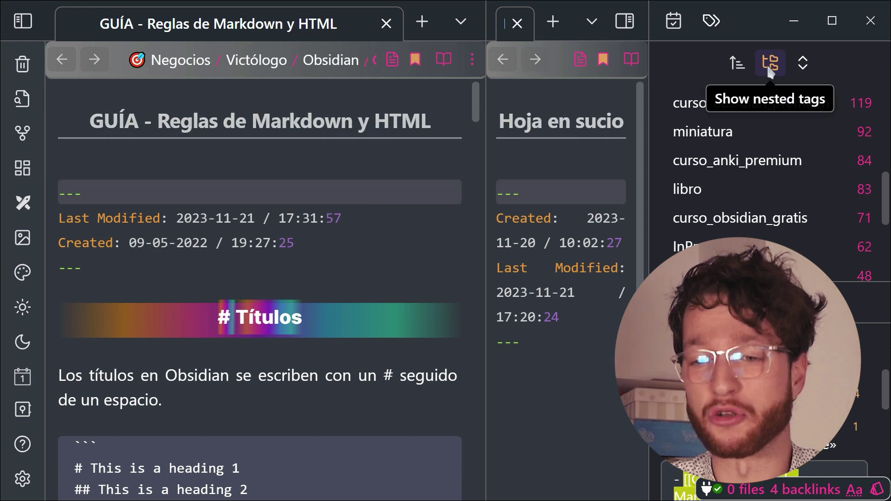
Expand and collapse the "serie" tag in the tag list, and expand "videojuego" to view its nested tags
scroll(741, 133, "down", 3)
scroll(718, 140, "down", 1)
scroll(696, 139, "up", 4)
left_click(661, 130)
left_click(661, 131)
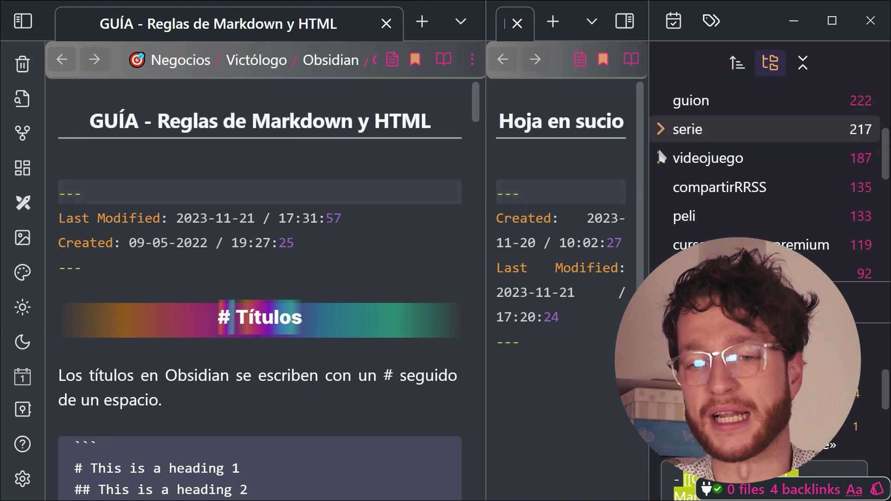
left_click(659, 158)
scroll(713, 167, "down", 3)
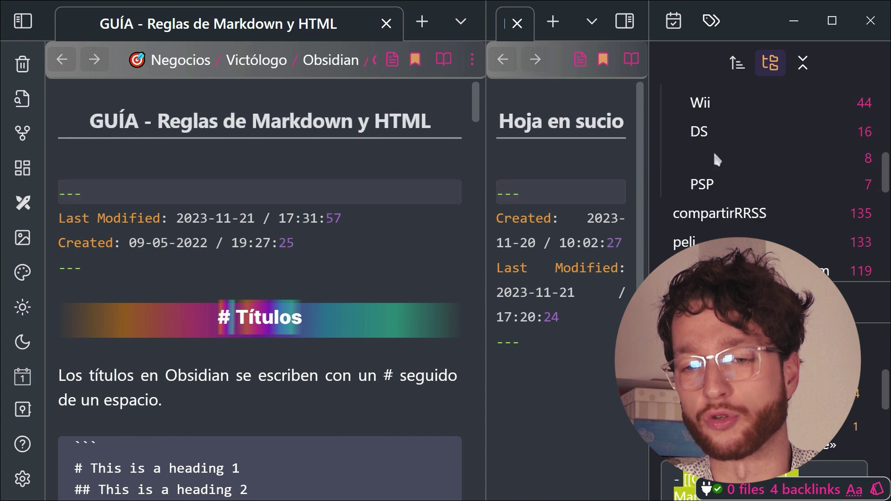
Open a note carrying the nameless nested tag under "videojuego", and try to rename the "videojuego/" tag
left_click(707, 163)
scroll(803, 120, "up", 4)
scroll(711, 160, "down", 4)
right_click(710, 163)
left_click(698, 182)
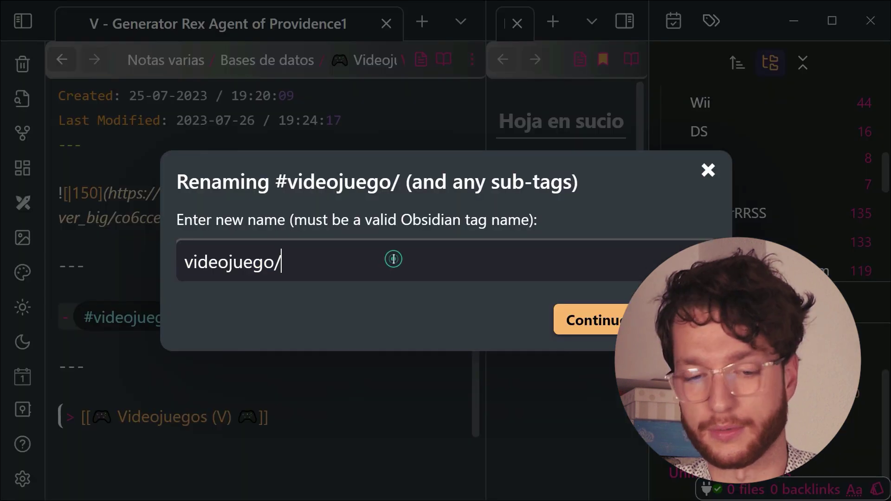
left_click(708, 170)
Review the actions available for the "publicar" tag, including expanding tags at its level, and hide the tag list
right_click(711, 157)
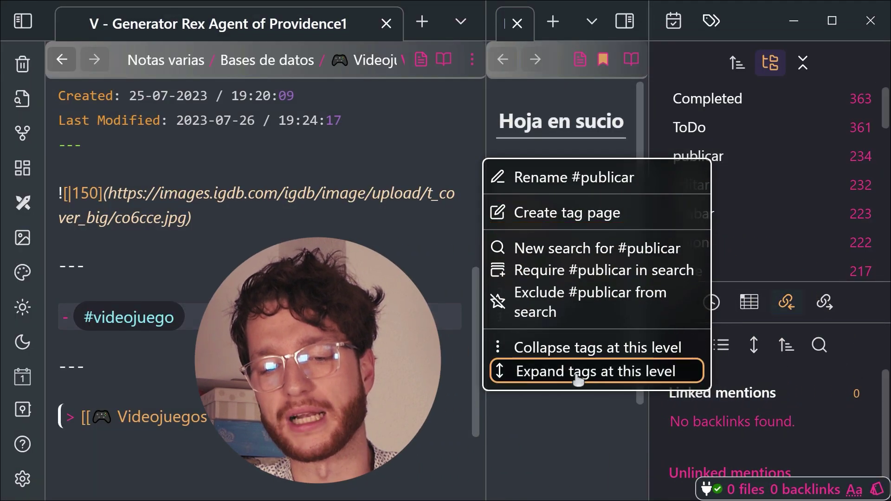
left_click(580, 404)
key("ctrl+alt+Right")
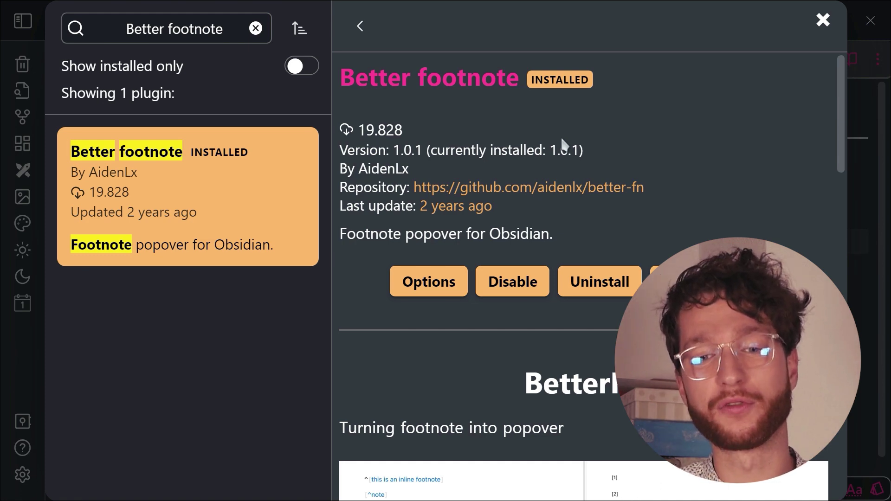
Close the Better footnote plugin page, preview footnote 2 in the guide, and view the footnotes at the note's end
key("Escape")
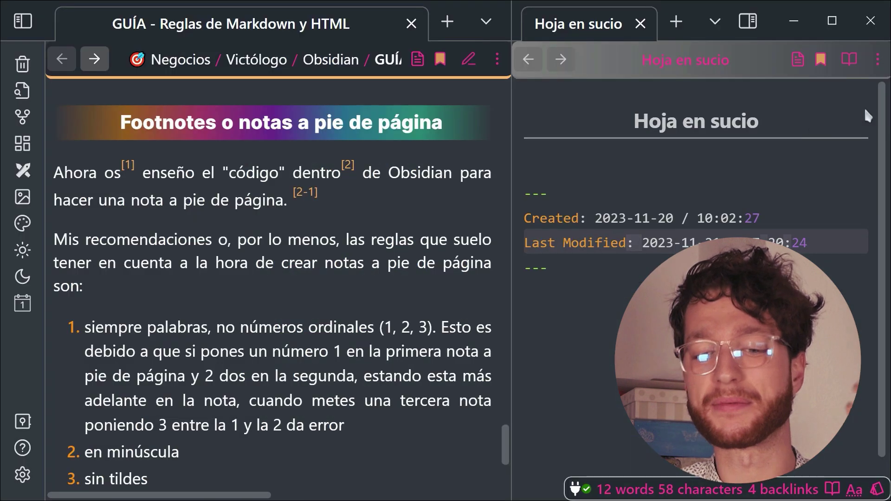
mouse_move(349, 169)
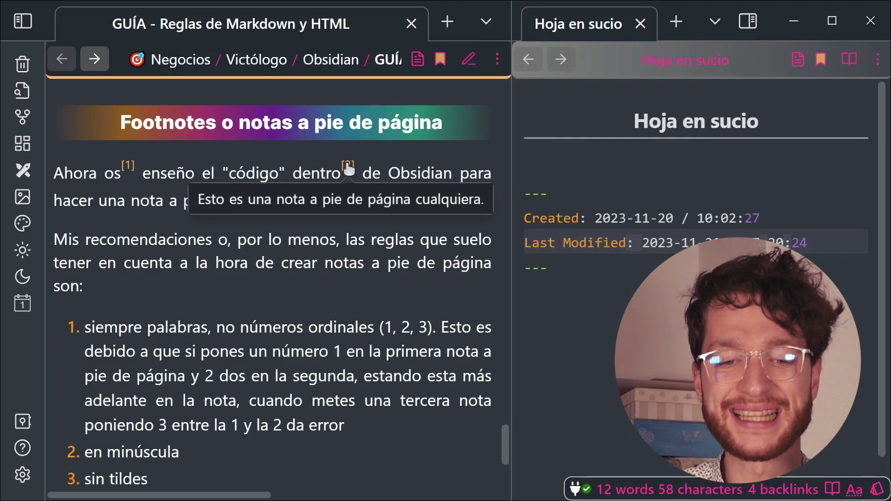
scroll(342, 171, "down", 20)
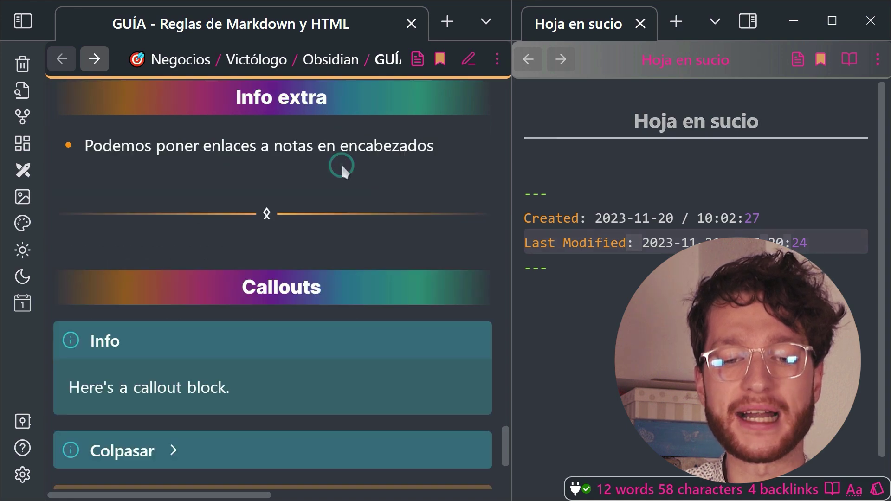
scroll(332, 221, "down", 10)
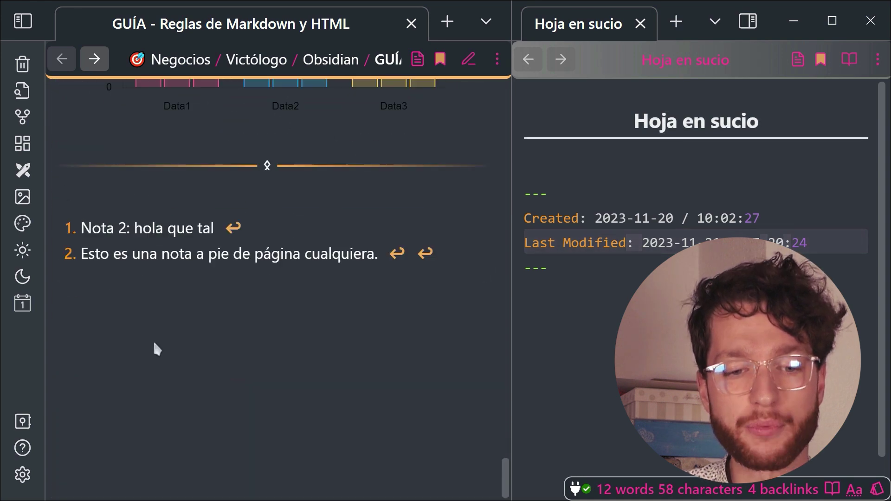
scroll(305, 283, "up", 20)
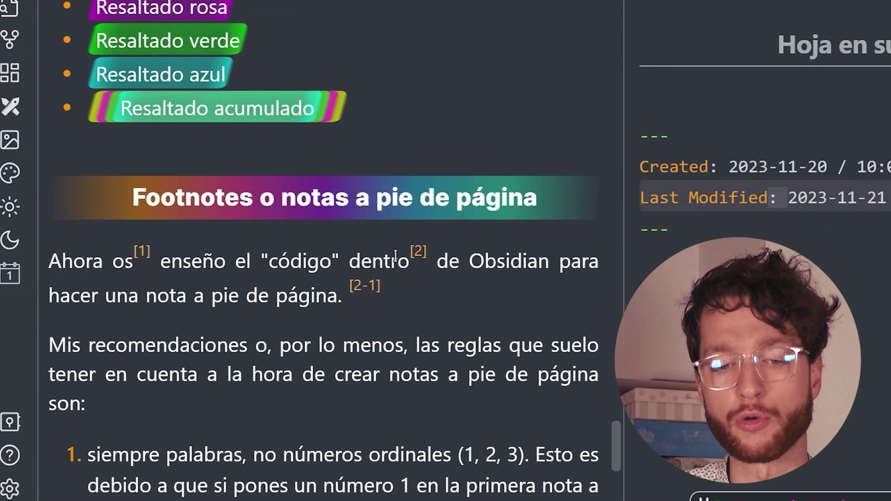
Preview footnote 2 again, look over the footnote recommendations, and follow footnote 1 to its definition and back
mouse_move(419, 255)
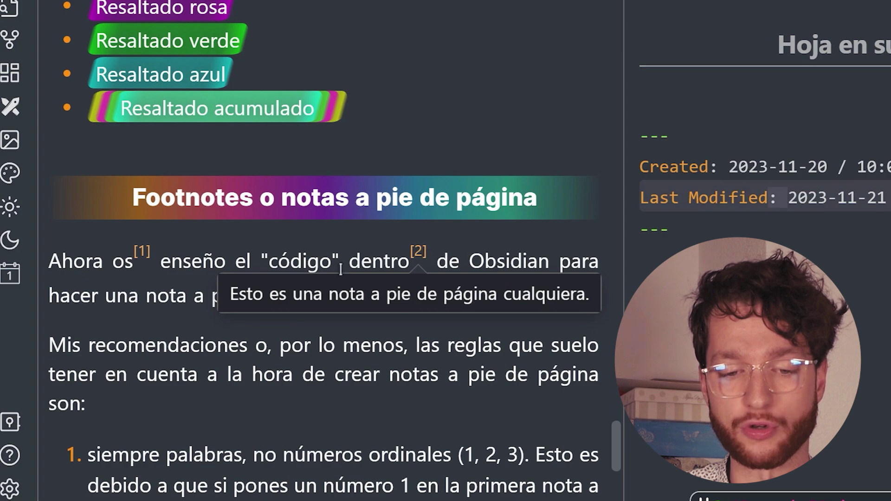
scroll(341, 344, "down", 4)
scroll(340, 344, "up", 4)
scroll(322, 231, "down", 7)
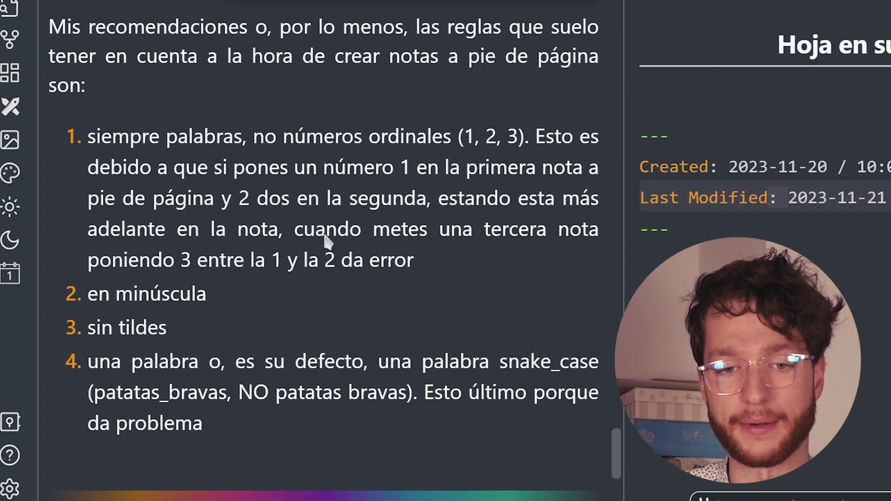
scroll(361, 274, "up", 4)
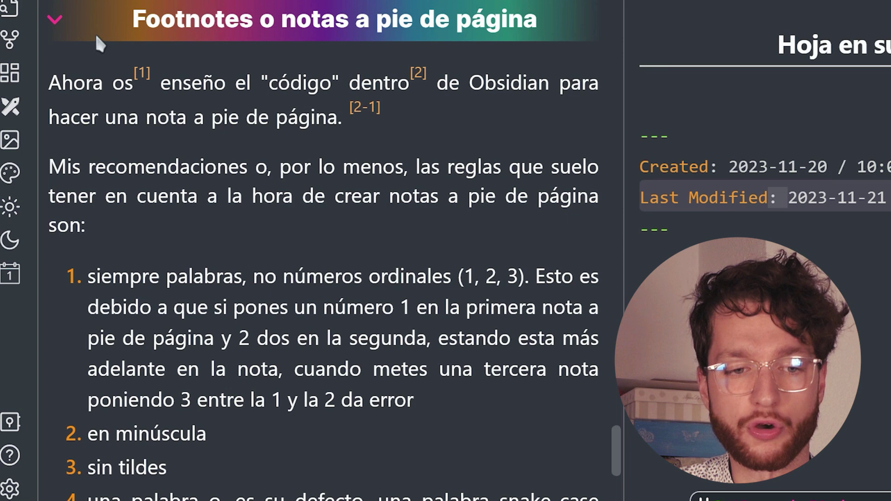
left_click(142, 73)
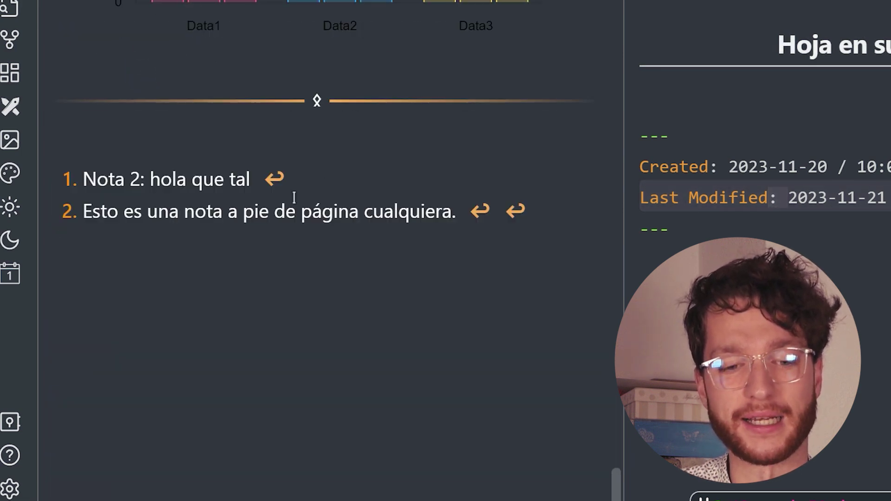
left_click(274, 179)
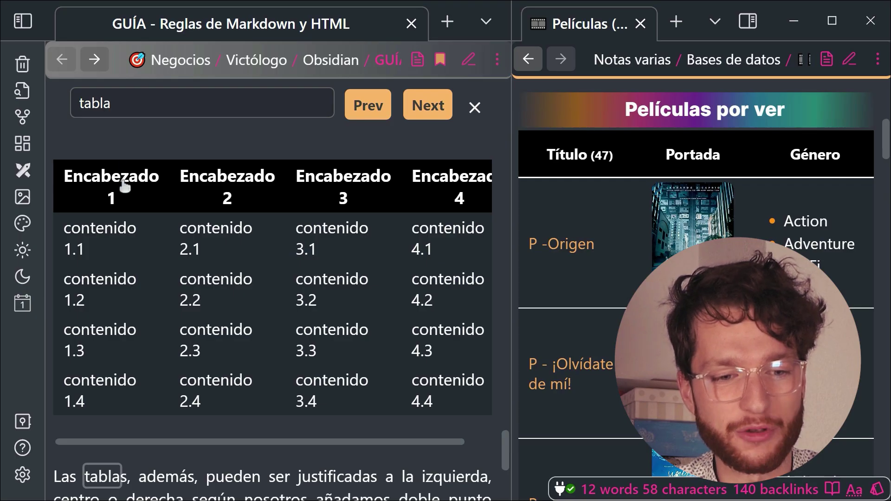
Cycle the guide table's sorting by "Encabezado 1" and by "Encabezado 2" through ascending, descending and original order
left_click(128, 191)
left_click(129, 191)
left_click(129, 191)
left_click(128, 191)
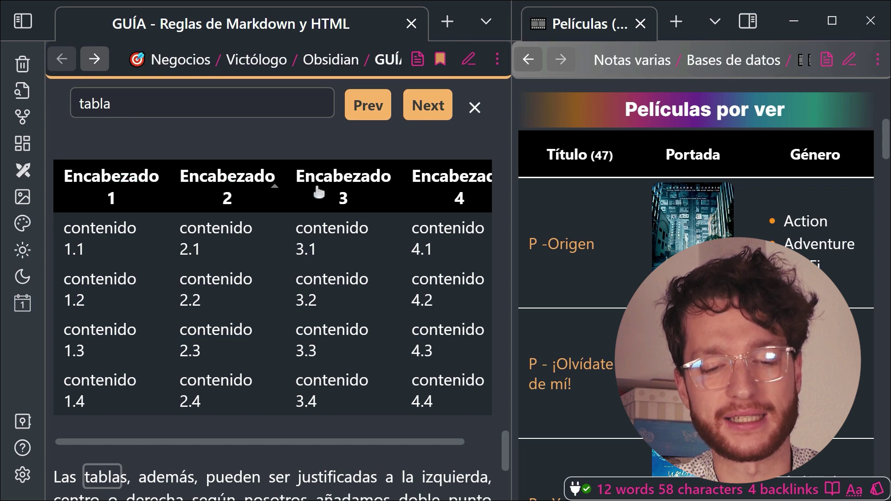
left_click(258, 180)
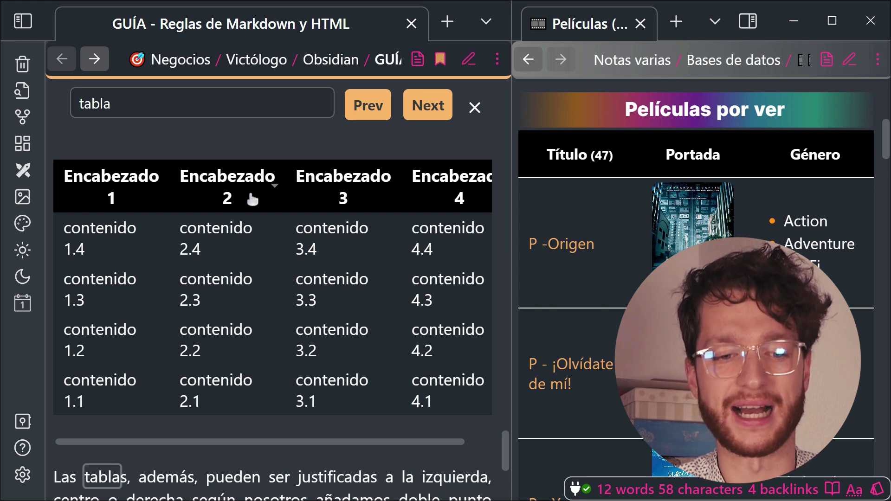
left_click(252, 200)
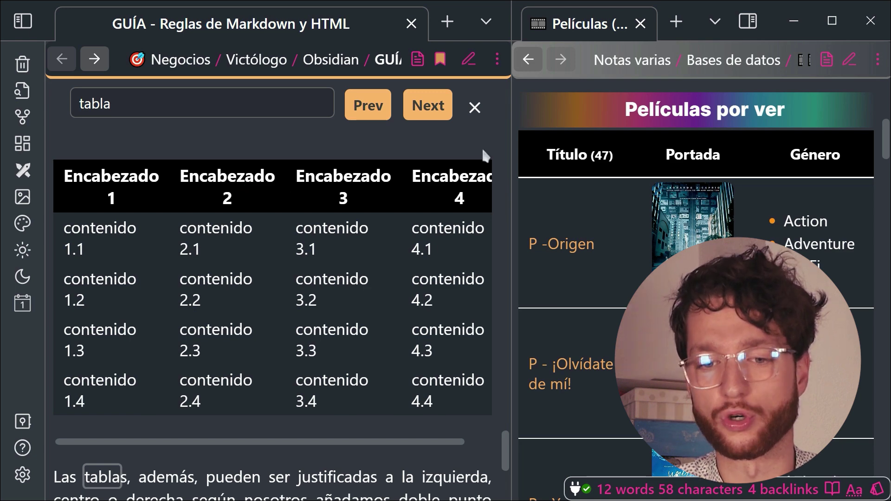
Widen the "Películas (P)" note's pane and sort the "Películas por ver" table by "Título", toggling its order
left_click_drag(510, 145, 250, 148)
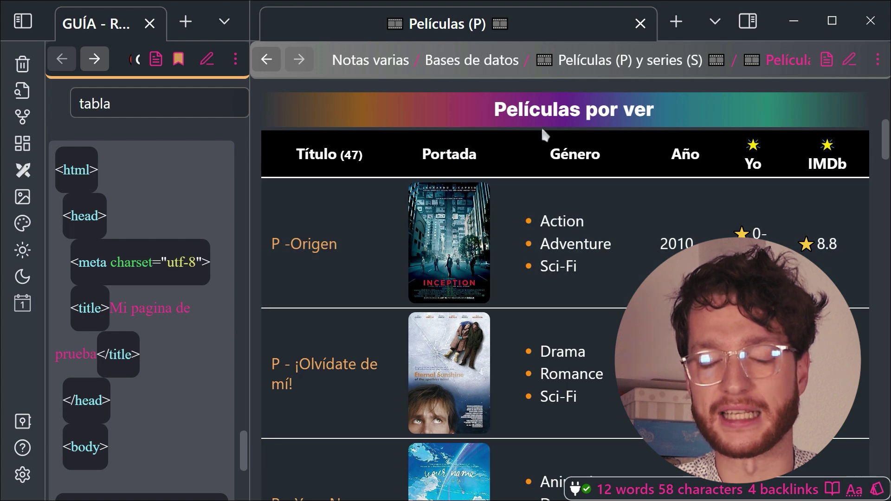
double_click(515, 115)
left_click_drag(515, 116, 598, 105)
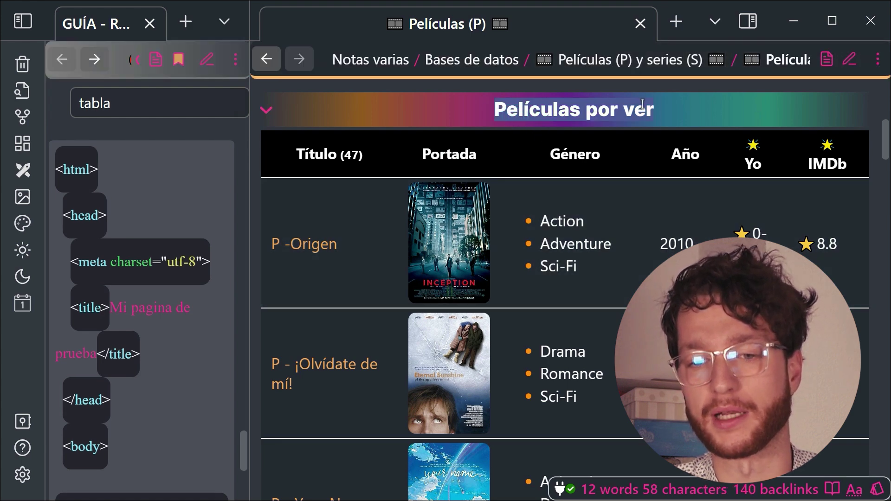
left_click(319, 156)
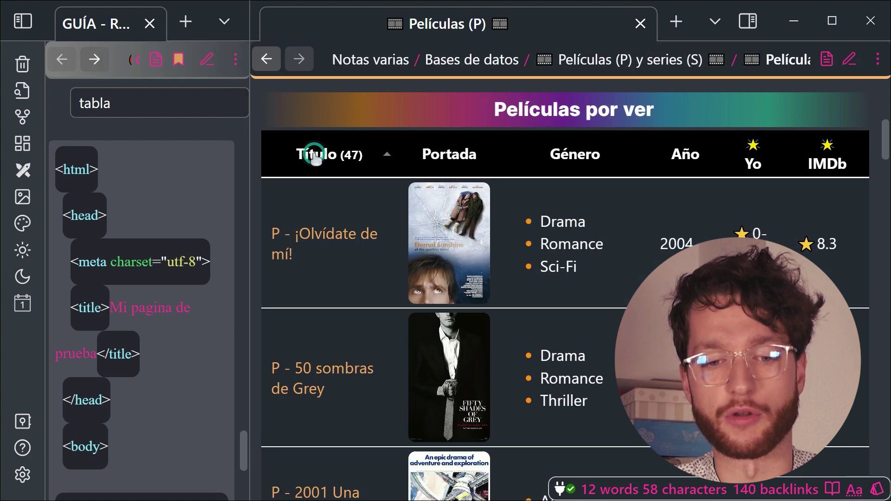
left_click(314, 158)
Collapse the "Películas por ver" section and sort the "Películas vistas" table by "Yo", followed by "IMDb"
left_click(694, 171)
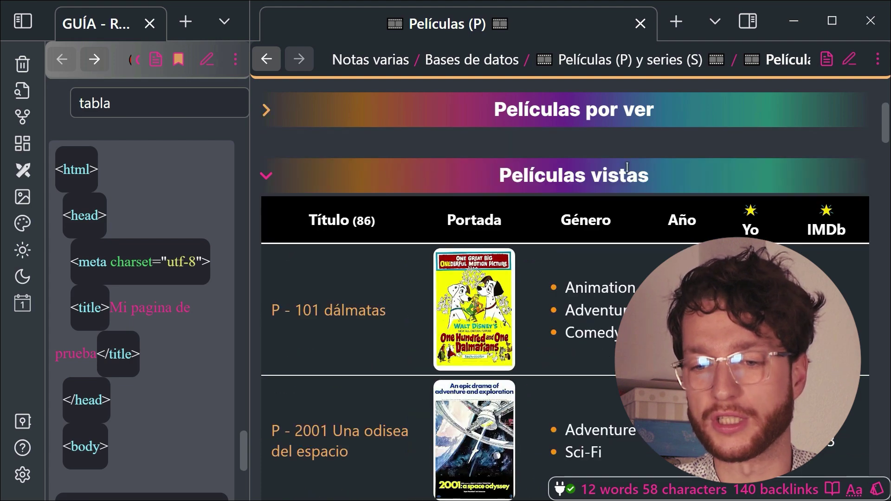
left_click(752, 232)
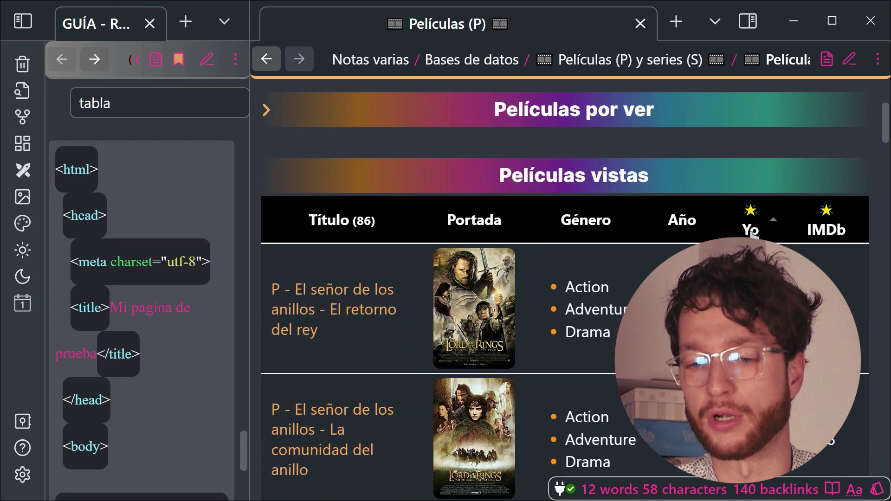
left_click(766, 232)
left_click(825, 225)
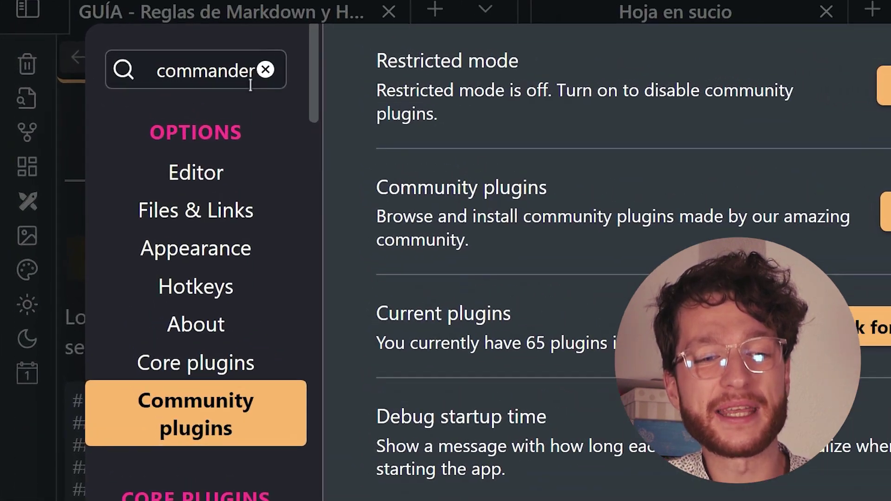
Browse the settings sections from Editor to Page preview and look through the list of community plugins
double_click(249, 71)
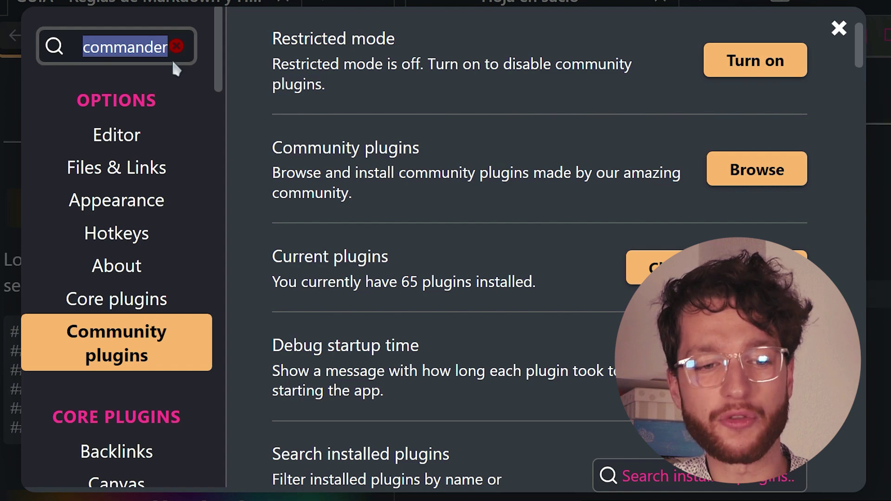
left_click(116, 134)
left_click(130, 203)
left_click(125, 234)
left_click(125, 298)
left_click(123, 360)
scroll(149, 82, "down", 3)
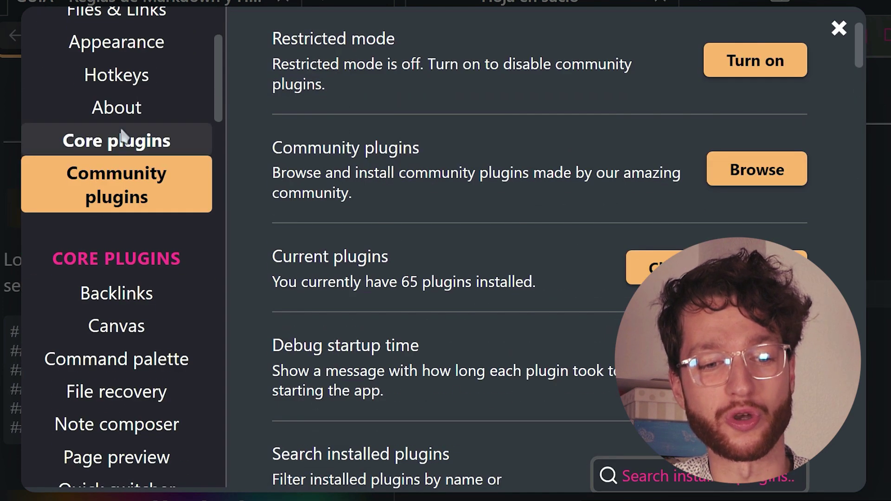
scroll(130, 121, "down", 3)
left_click(120, 168)
left_click(107, 233)
left_click(110, 302)
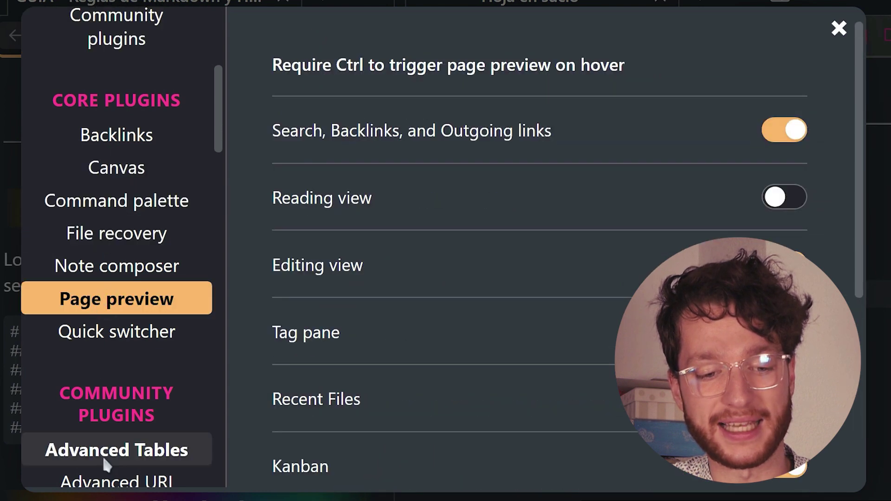
scroll(110, 456, "down", 15)
left_click_drag(219, 404, 221, 14)
Search the settings for "ribbon" and locate the Ribbon menu option manually in the Appearance settings
double_click(122, 48)
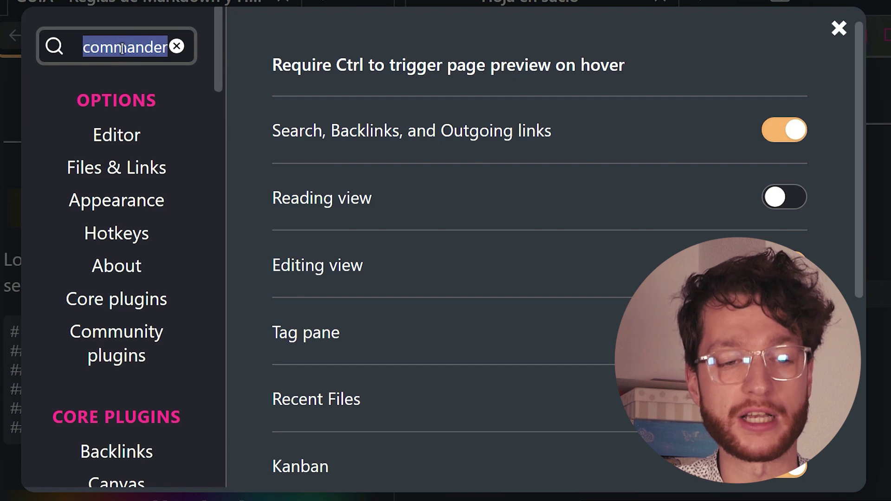
type("ribbon")
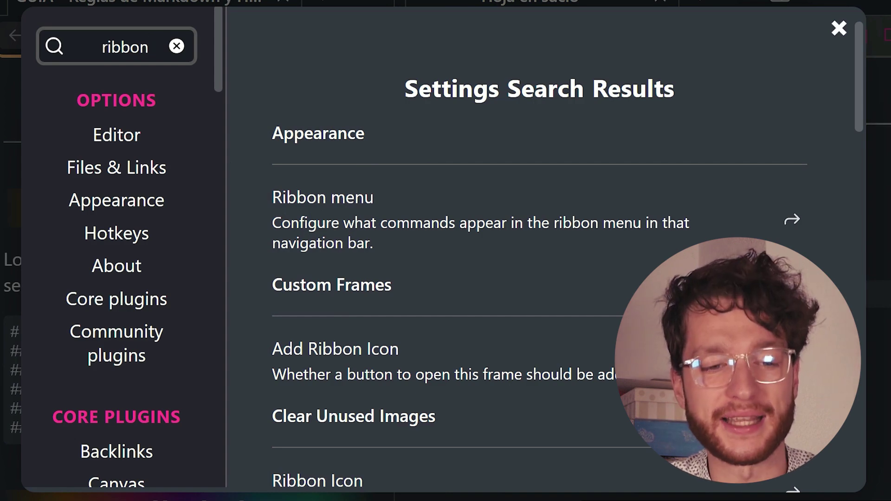
left_click(128, 200)
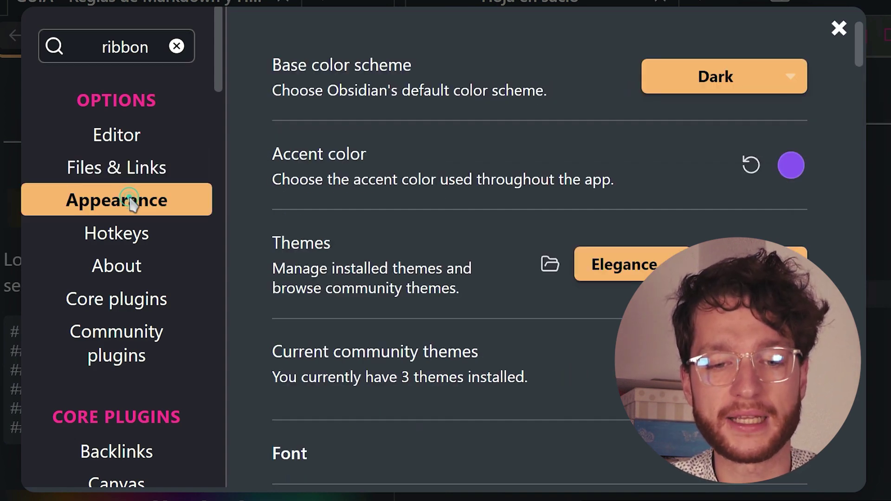
scroll(467, 175, "down", 20)
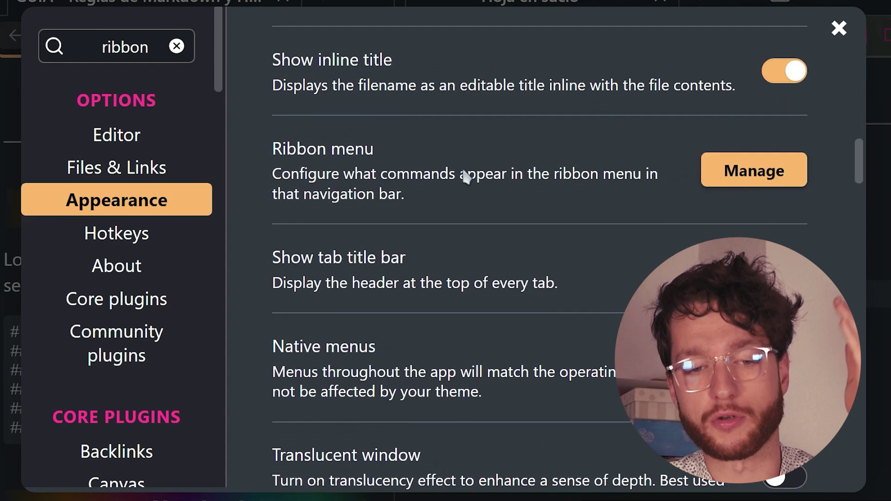
scroll(457, 174, "up", 3)
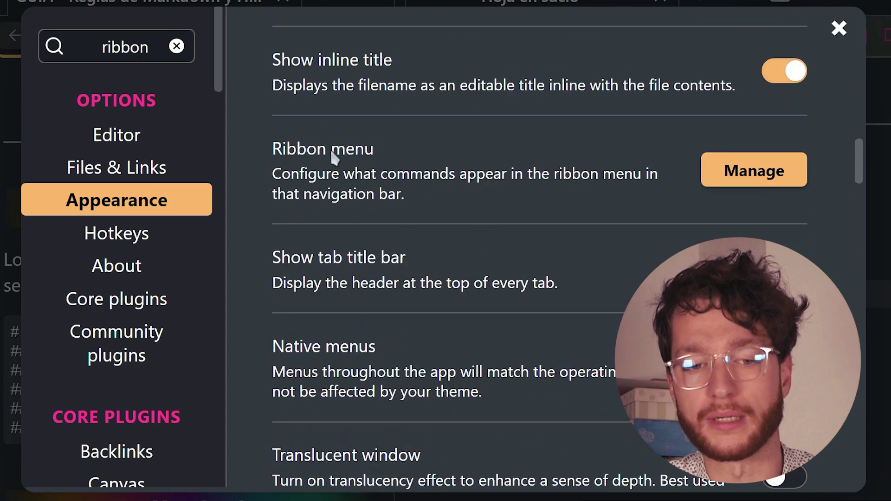
Repeat the "ribbon" settings search, jump to the Ribbon menu result and open its command management
left_click(155, 51)
key("BackSpace")
type("n")
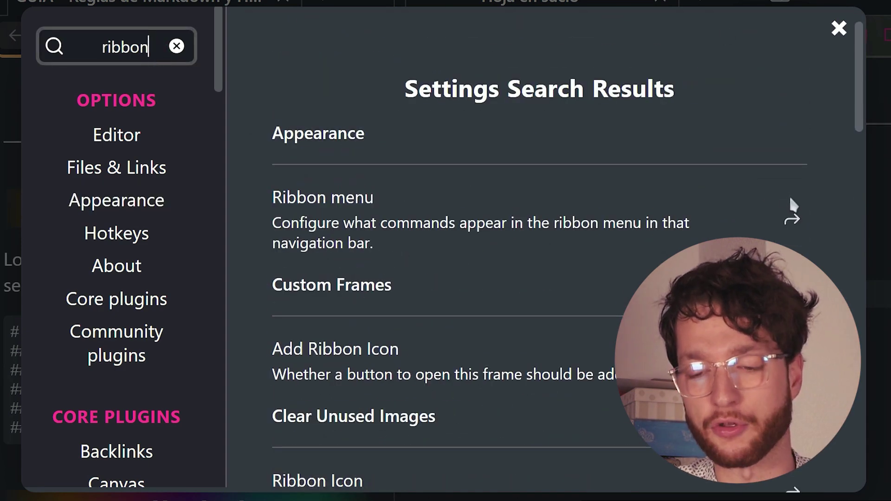
left_click(789, 215)
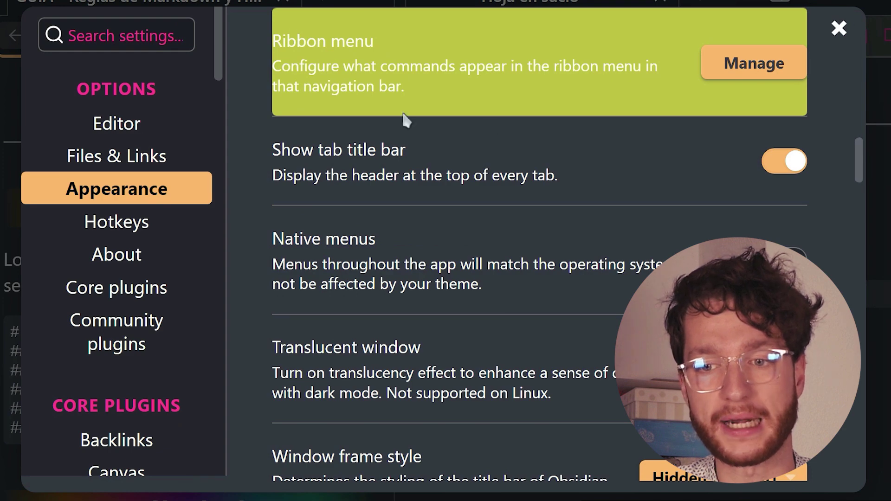
left_click(754, 62)
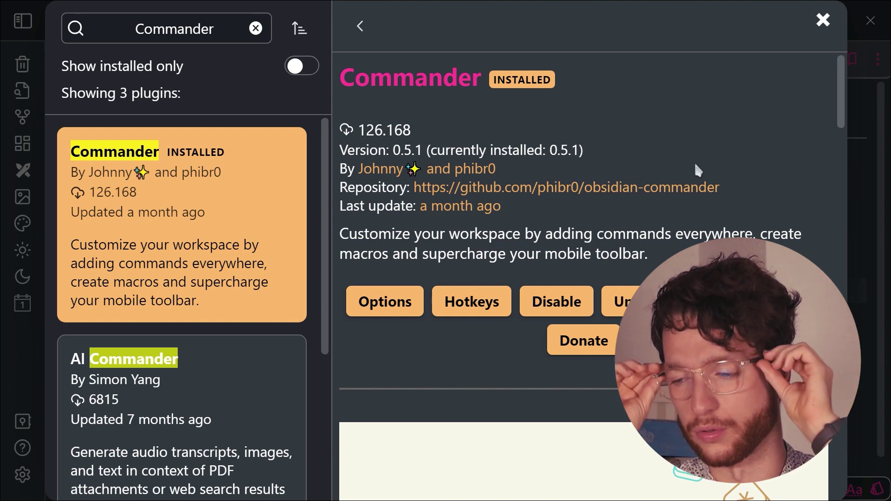
Open Commander's options, increase the custom spacing for command buttons, and inspect the respaced ribbon icons
left_click(385, 302)
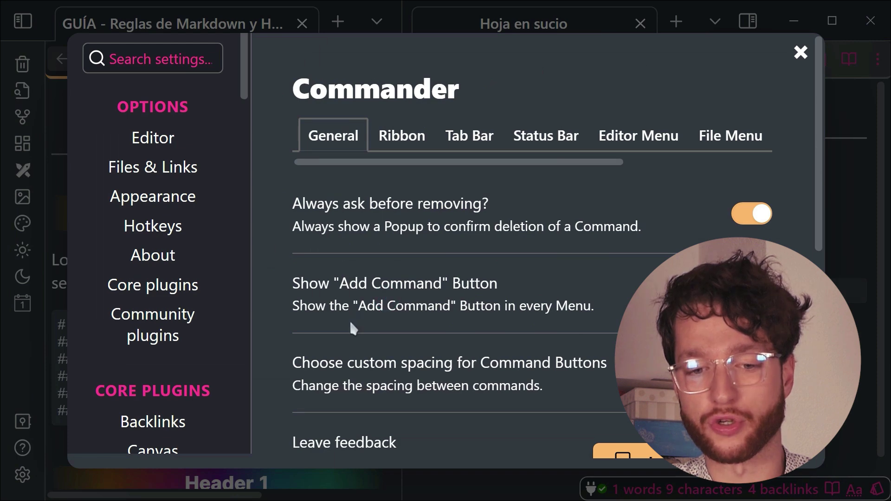
scroll(351, 328, "down", 3)
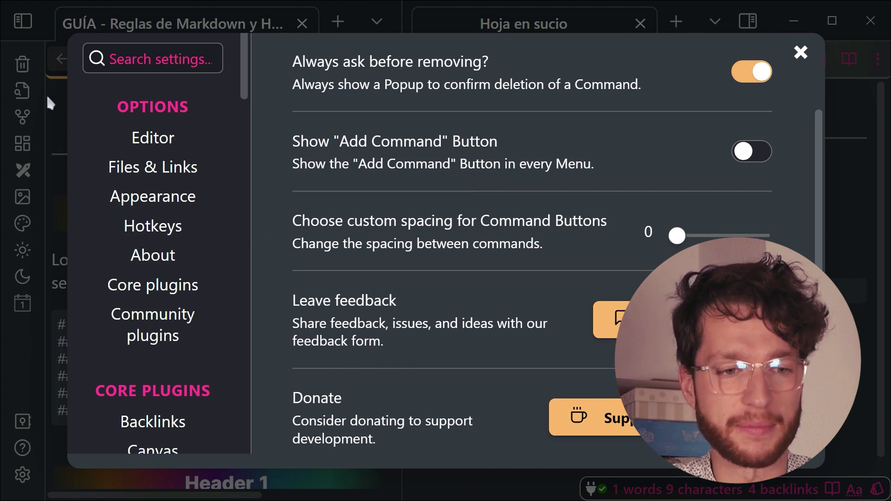
left_click_drag(678, 236, 755, 236)
left_click(3, 125)
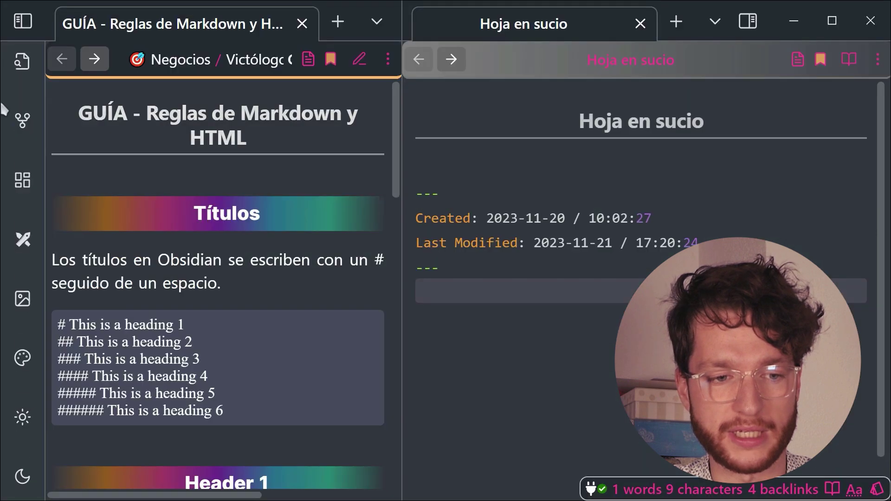
scroll(4, 487, "down", 5)
scroll(22, 325, "down", 5)
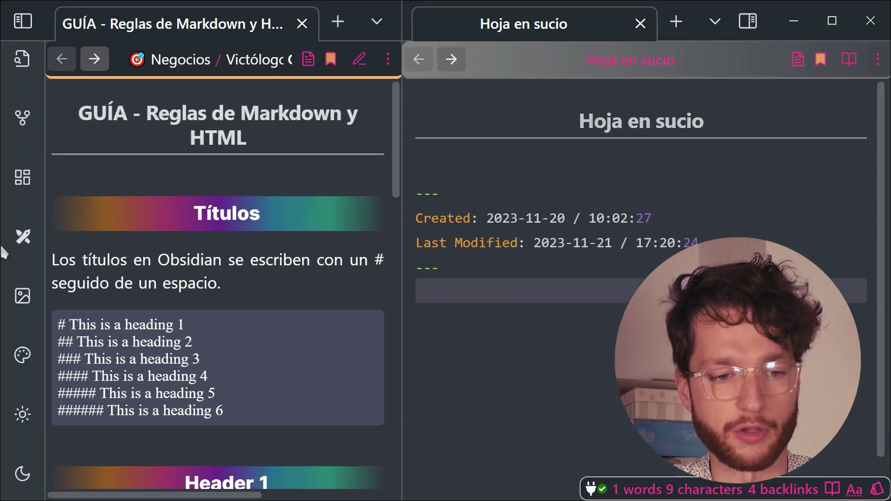
Reopen the Commander settings, review its general options and the commands assigned to the ribbon, and close the settings
left_click(22, 476)
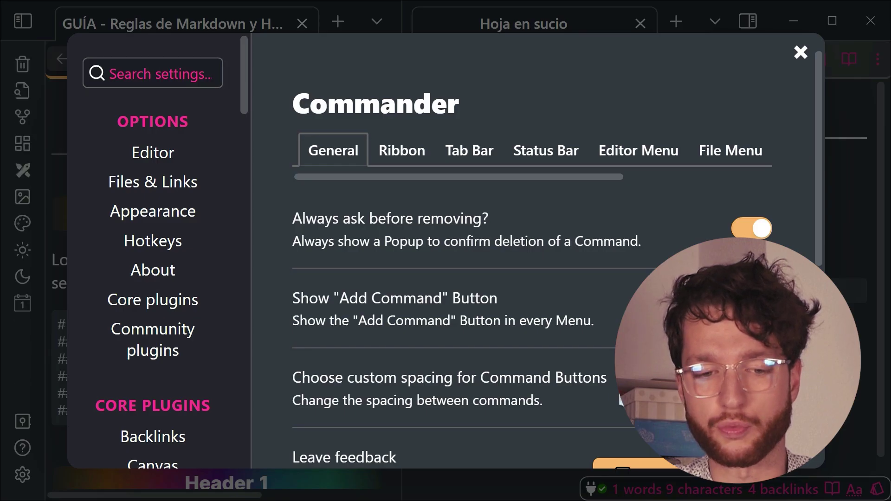
scroll(579, 275, "down", 6)
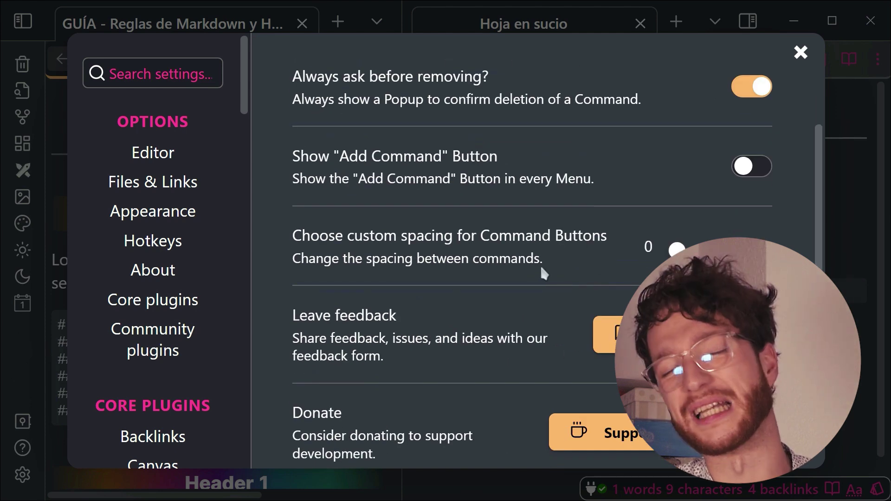
scroll(516, 261, "up", 6)
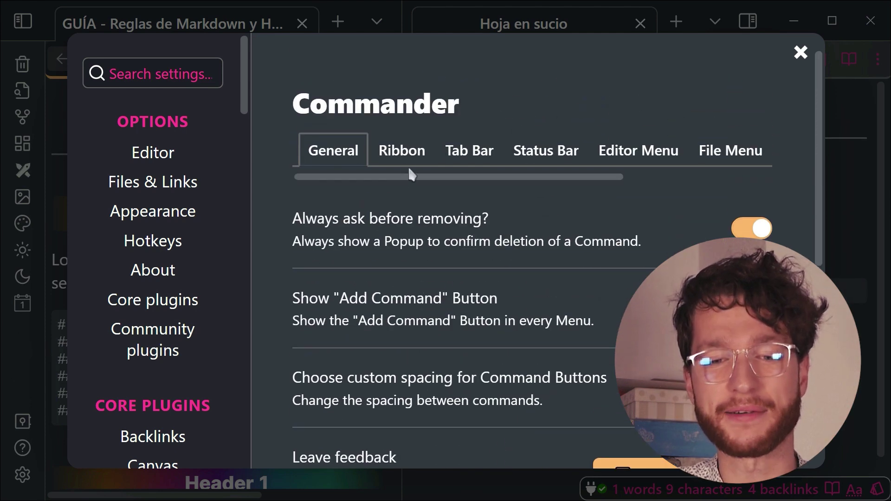
left_click(403, 152)
scroll(389, 186, "down", 12)
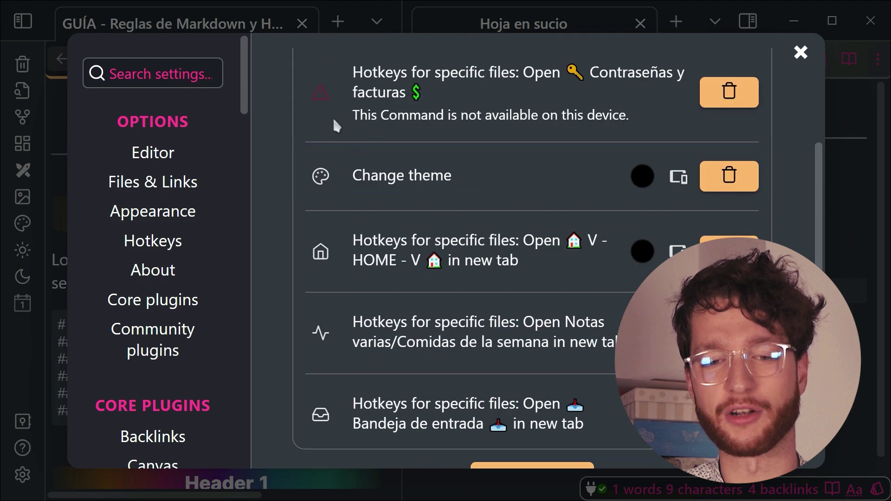
scroll(349, 185, "up", 12)
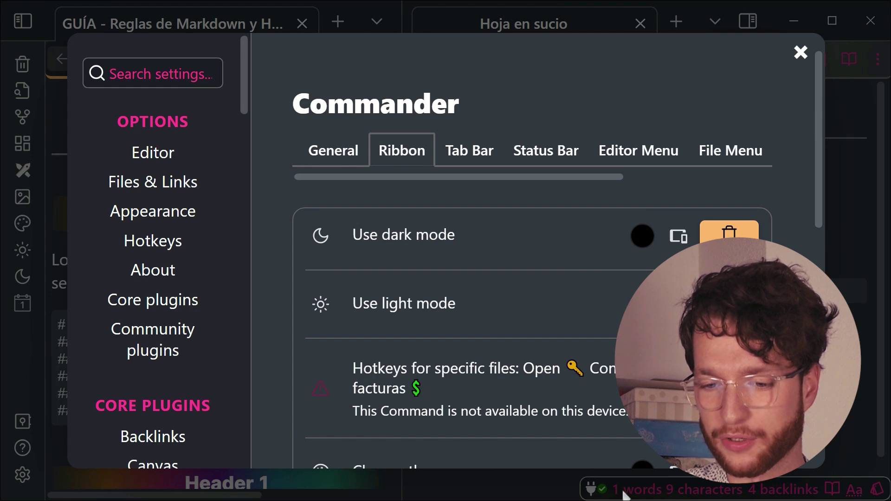
key("Escape")
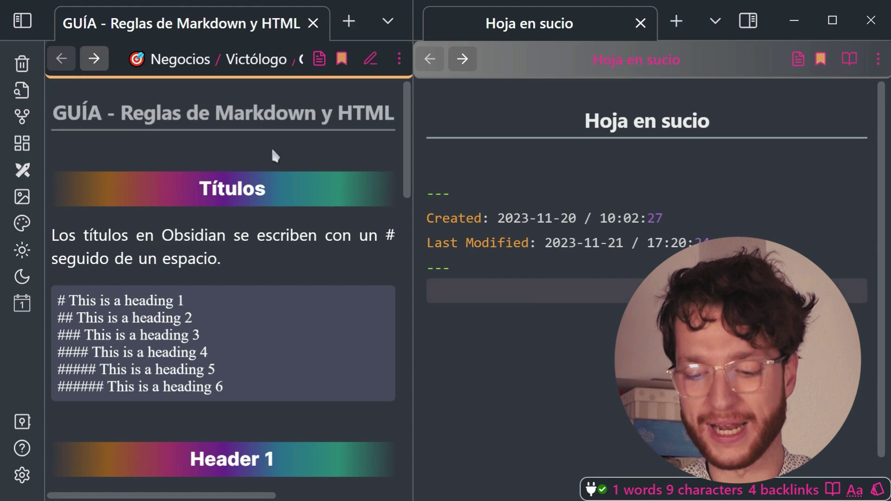
Show the recent files in a widened sidebar and open "Ideas sobre vídeos de Obsidian" and "Películas (P)" from the list
key("ctrl+shift+f")
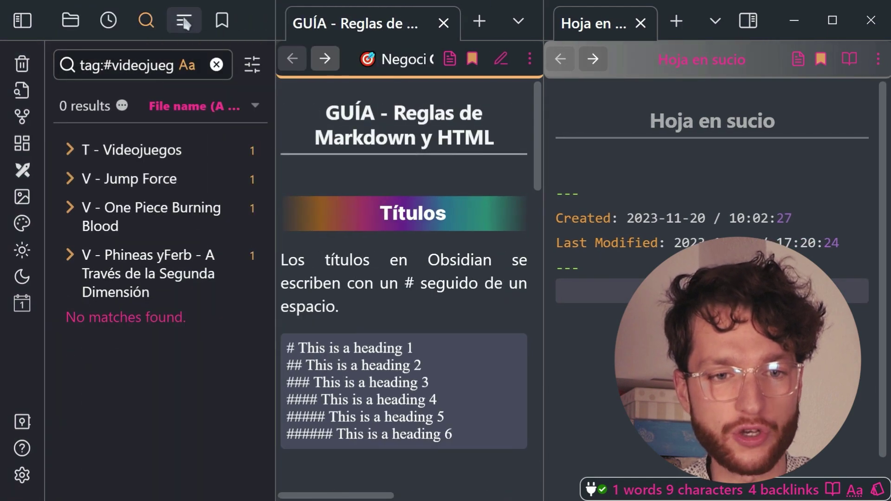
left_click(108, 20)
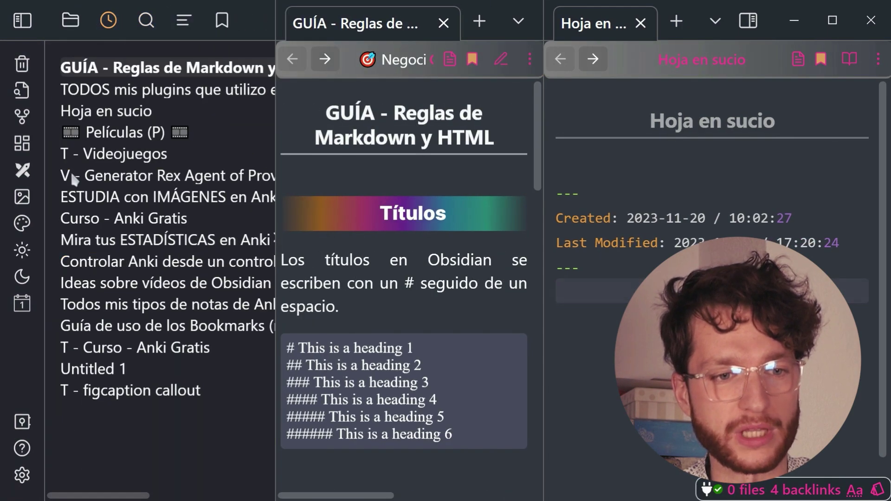
left_click(23, 20)
left_click(22, 20)
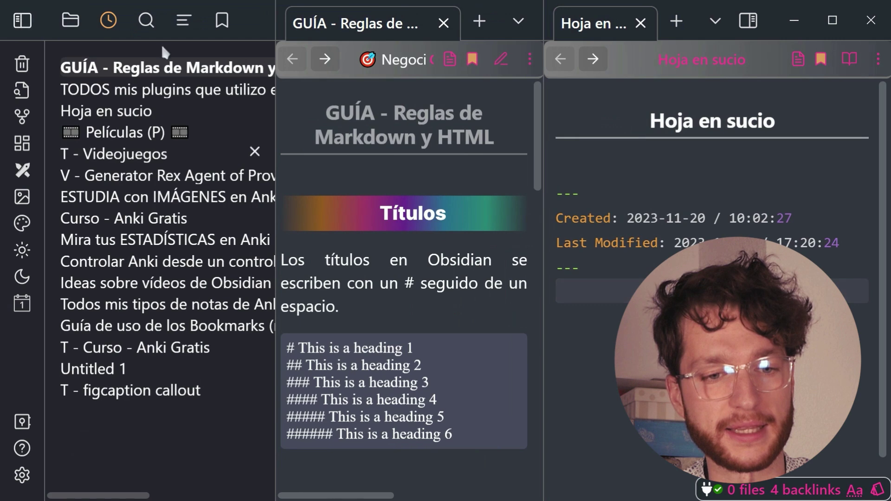
left_click_drag(275, 86, 397, 98)
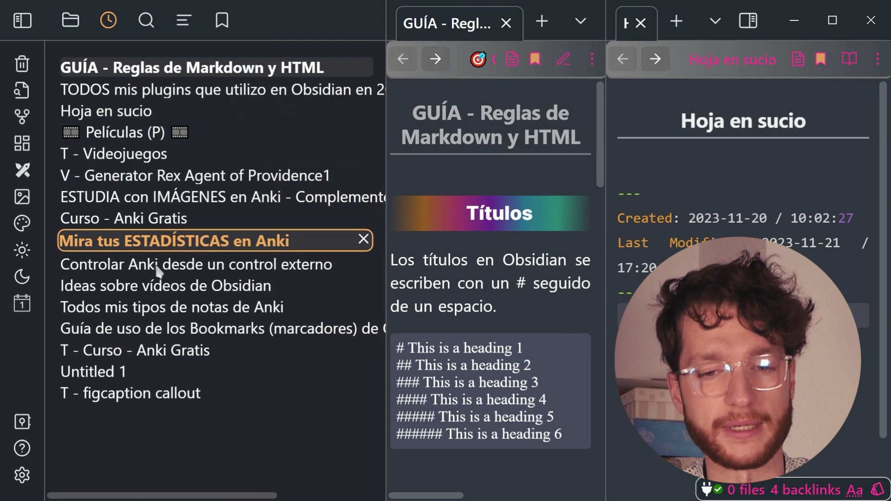
left_click(158, 284)
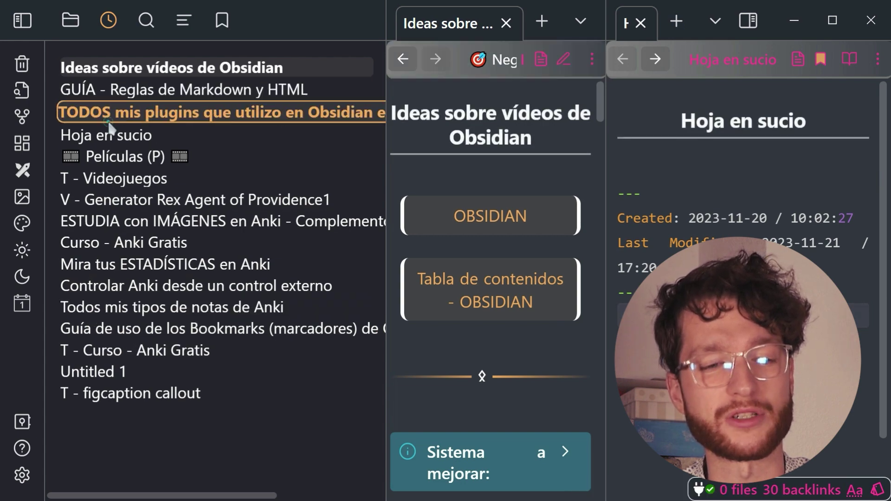
left_click(116, 154)
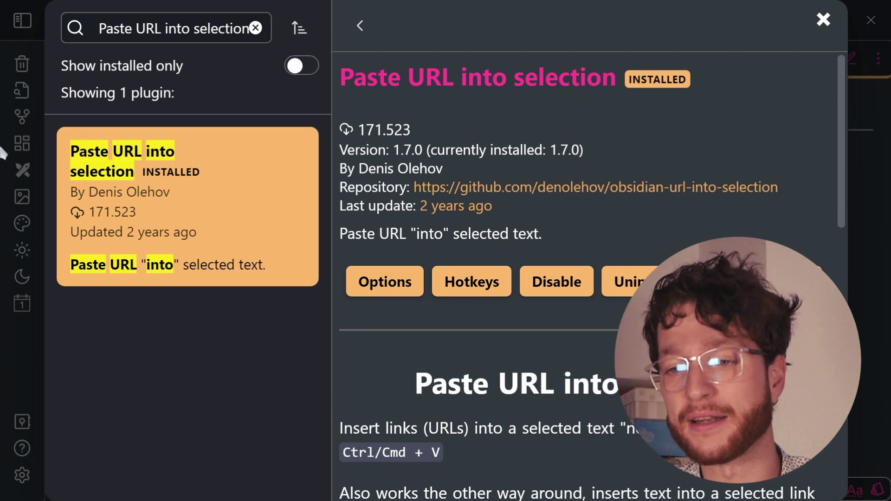
Close the Paste URL into selection plugin page and switch the "Hoja en sucio" note to editing mode
key("Escape")
key("Escape")
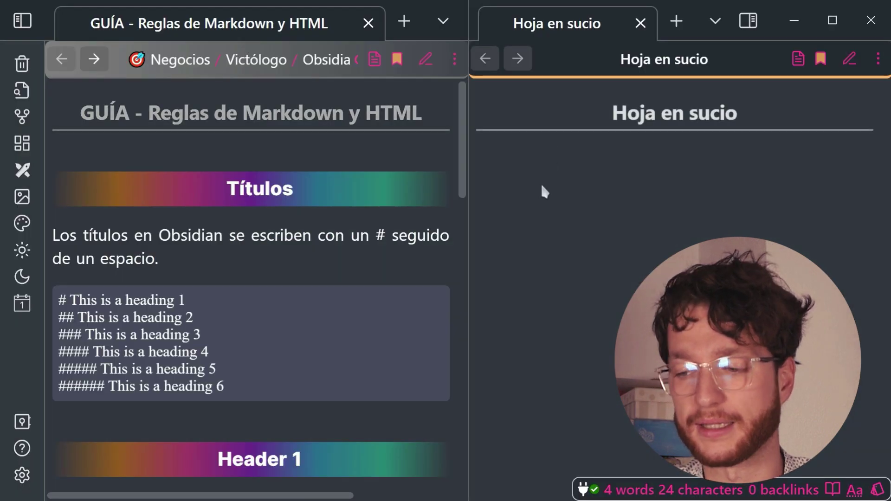
key("ctrl+e")
scroll(568, 287, "down", 2)
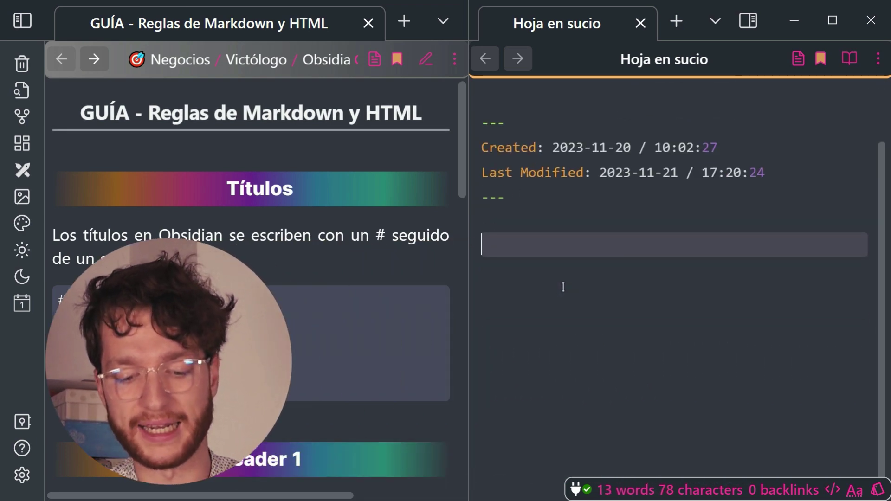
Write "Texto cualquiera y aquí pongo un enlace." in the note and copy the address of Wikipedia's "Enlace" page from the browser
type("Texto cualquiera y aquí pongo un enlace.")
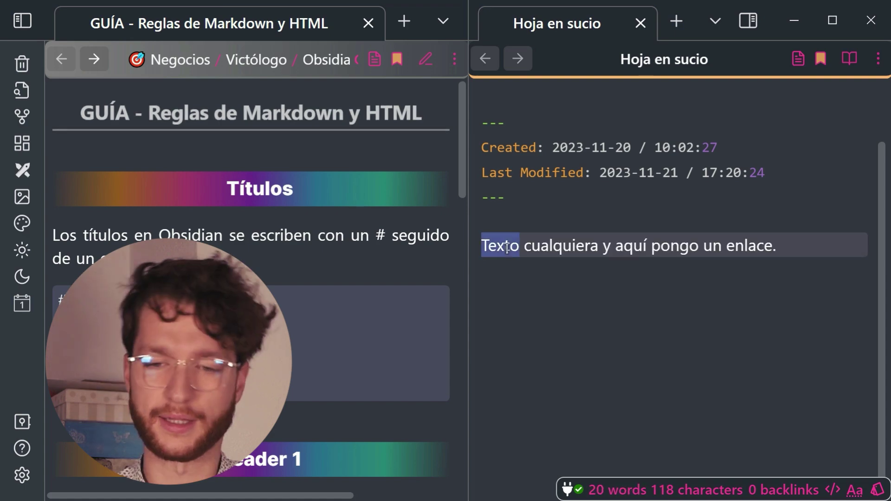
left_click_drag(501, 245, 587, 238)
left_click_drag(727, 245, 776, 245)
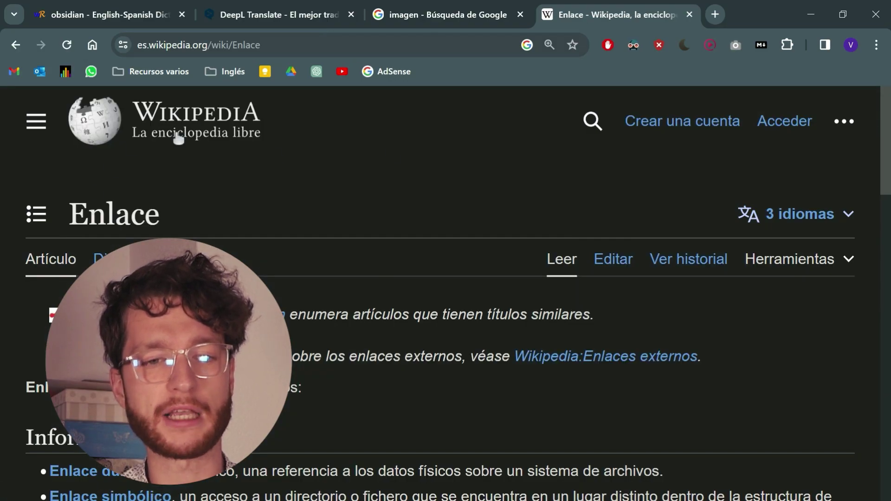
left_click(270, 43)
key("ctrl+c")
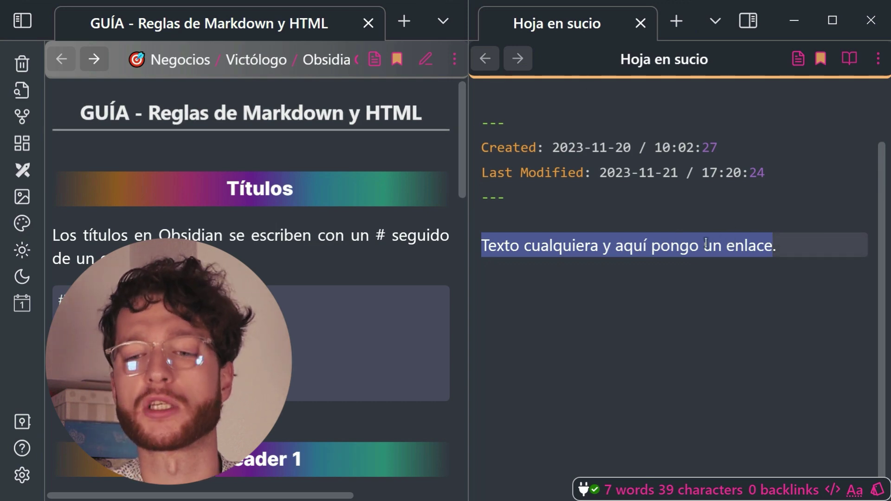
Turn the word "enlace" into a handwritten Markdown link pointing to the copied Wikipedia address
double_click(732, 247)
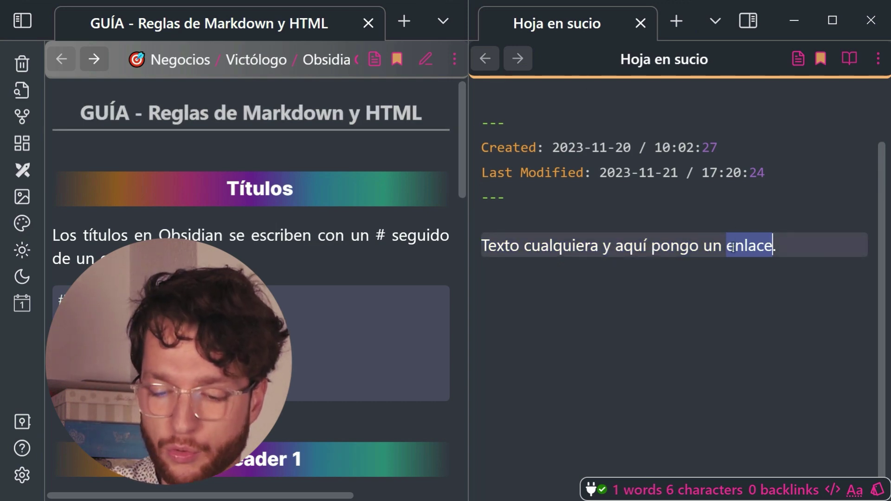
type("[")
type("(")
type(")")
key("Left")
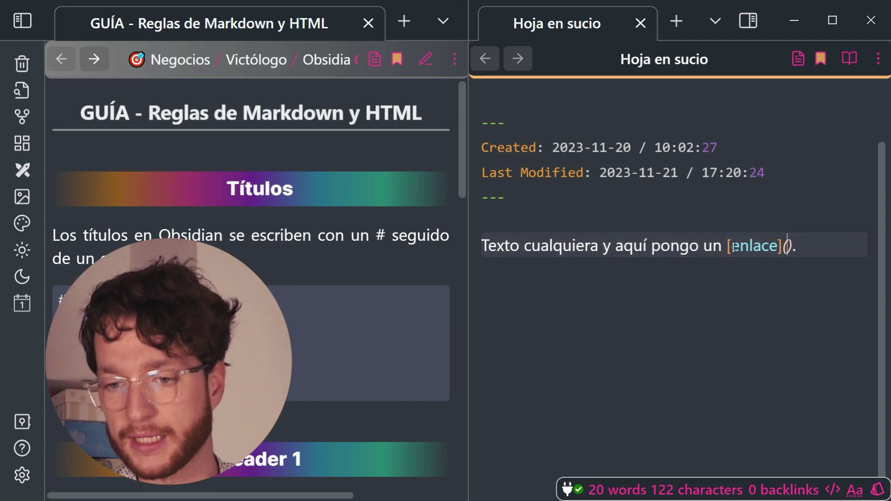
key("ctrl+v")
Switch the note to reading view, follow the "enlace" link, and look over the web page it opens
key("ctrl+e")
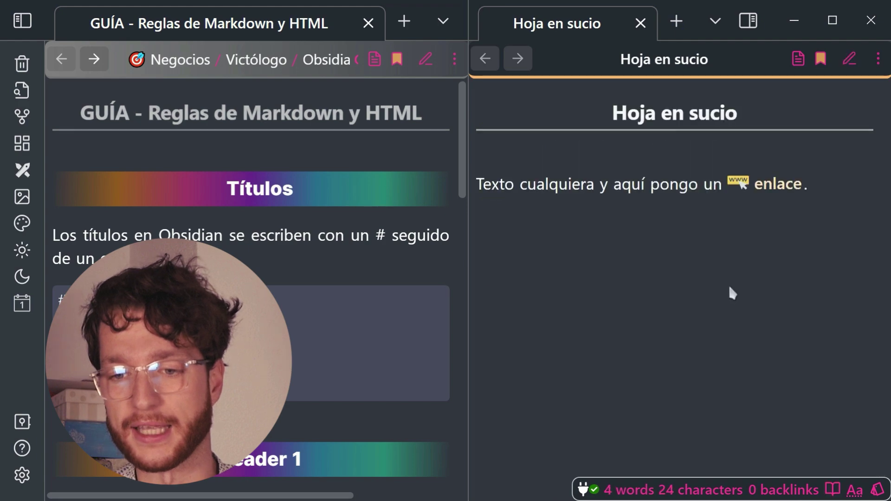
left_click(773, 186)
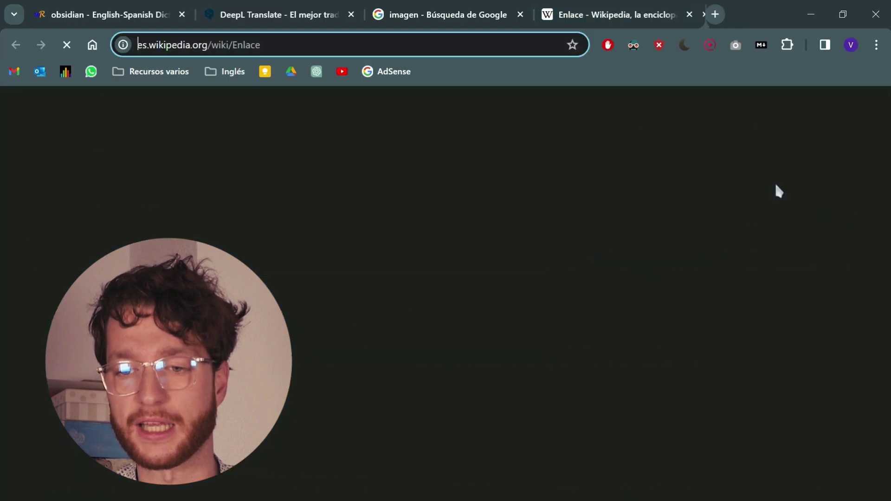
scroll(296, 226, "down", 3)
scroll(307, 228, "up", 3)
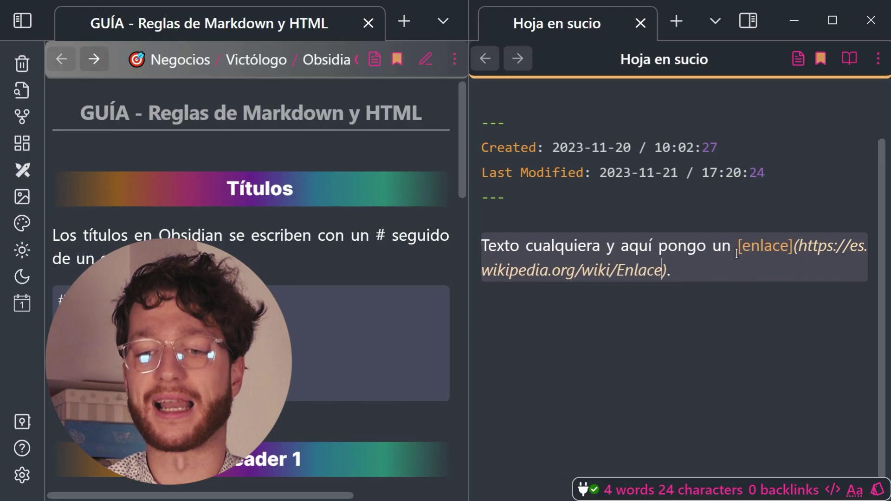
Undo the link markup around "enlace" so that only the plain word remains selected
key("ctrl+z")
key("ctrl+z")
key("ctrl+z")
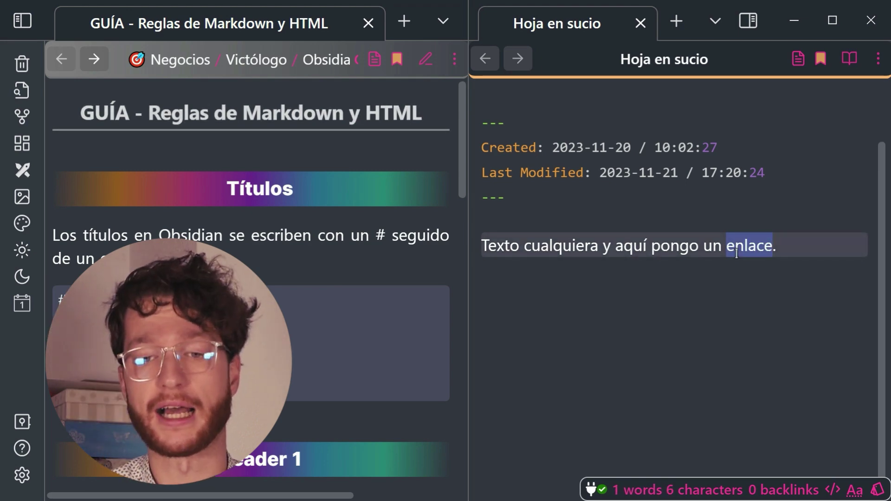
Search the command palette for "link", go through the results to the command assigned to Ctrl + K, and dismiss the palette
key("ctrl+p")
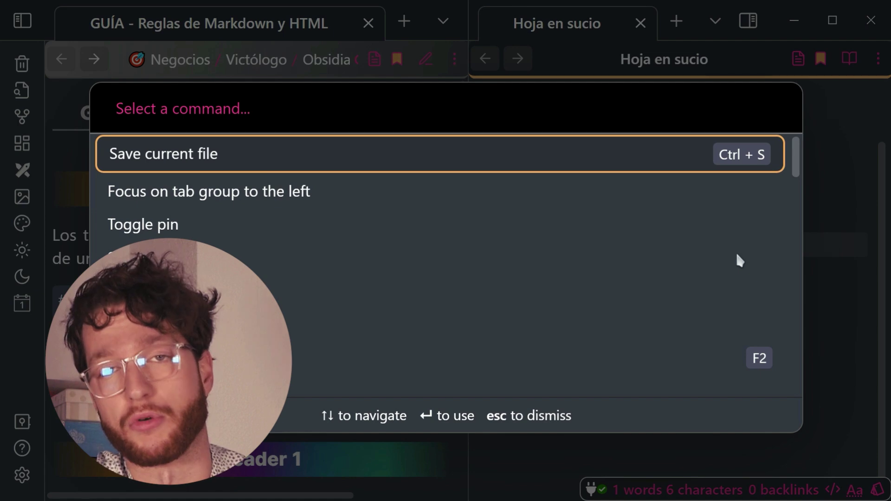
type("link")
key("Down")
key("Down")
key("Down")
key("Down")
key("Down")
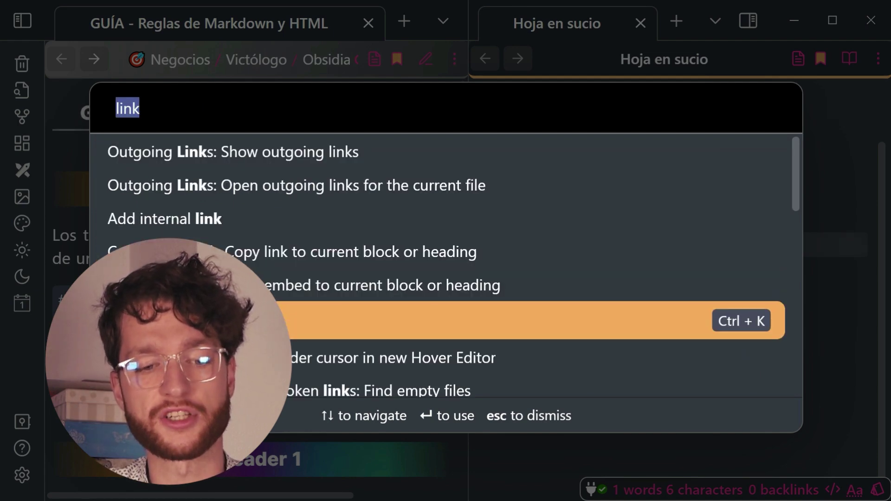
left_click(873, 298)
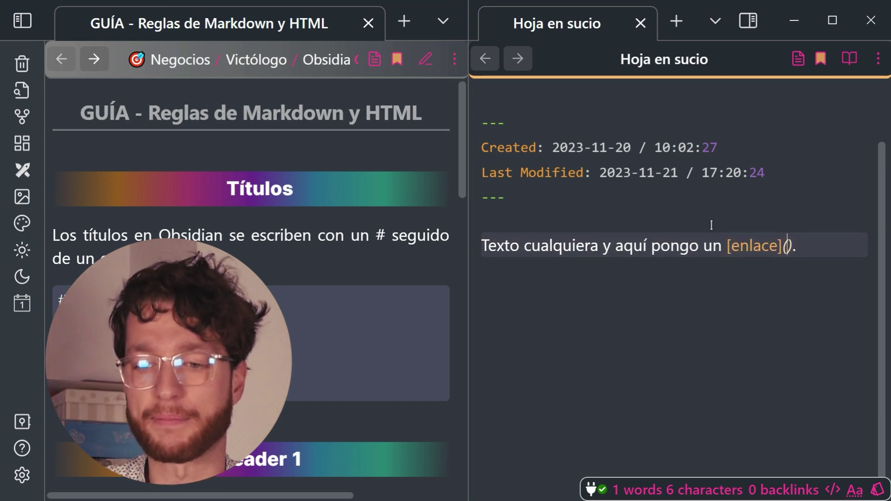
Try filling the empty link markup with the Wikipedia address, undo it, and paste the address directly over the selected word "enlace"
type("https://es.wikipedia.org/wiki/Enlace")
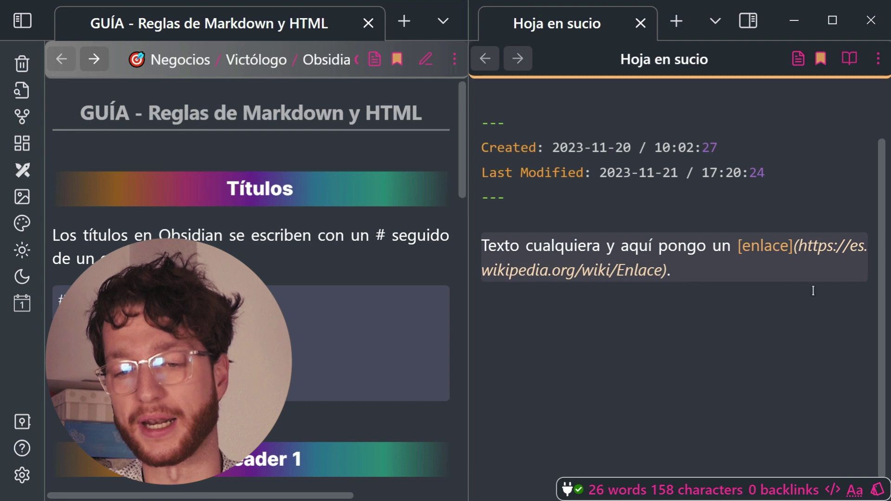
key("ctrl+z")
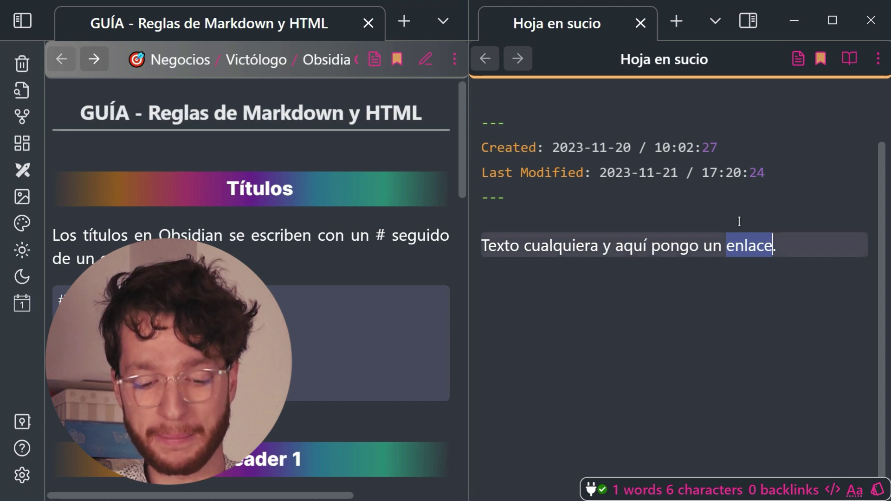
type("[enlace](https://es.wikipedia.org/wiki/Enlace)")
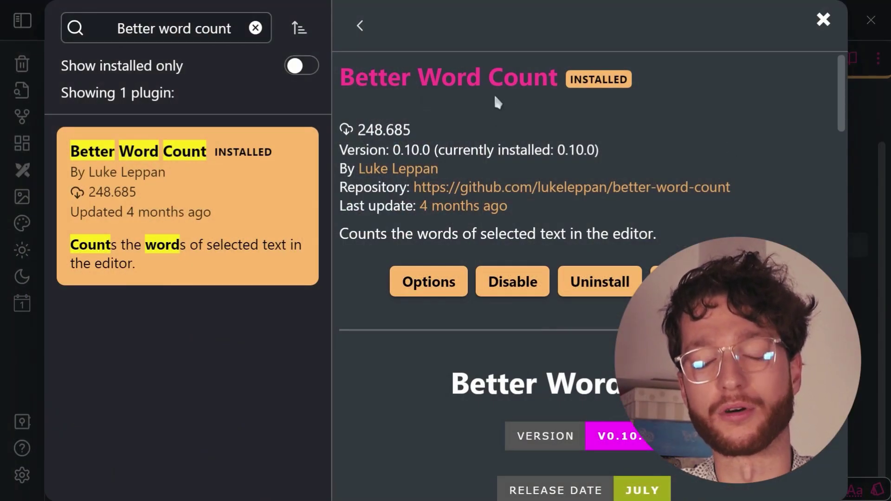
Leave the Better Word Count page, look up "Word Count" among the core plugins, and close the settings
key("Escape")
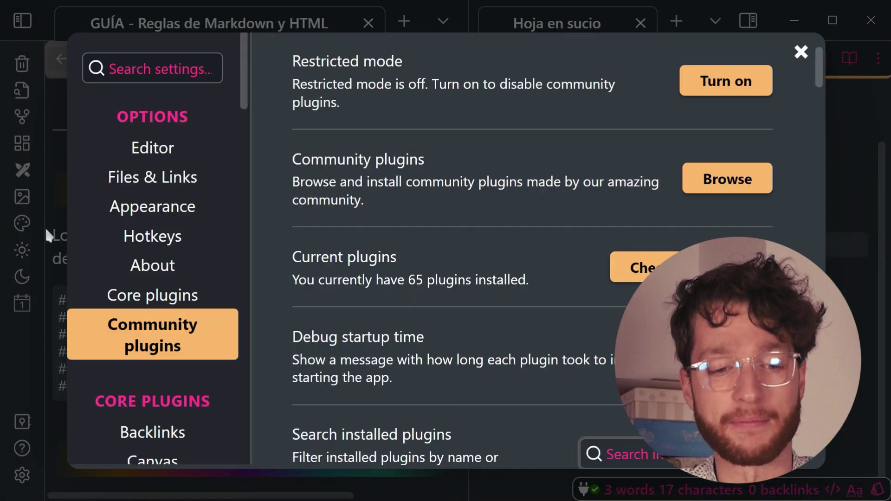
left_click(227, 293)
type("Word ")
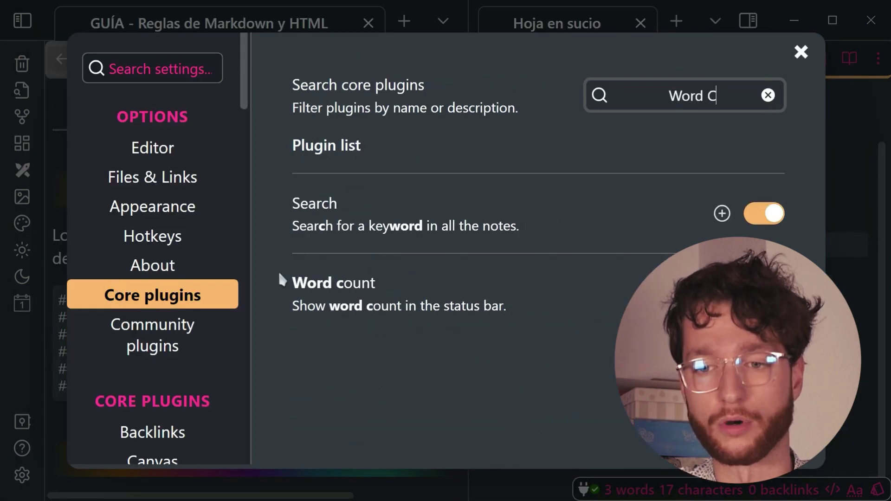
type("Coa")
key("BackSpace")
type("unt")
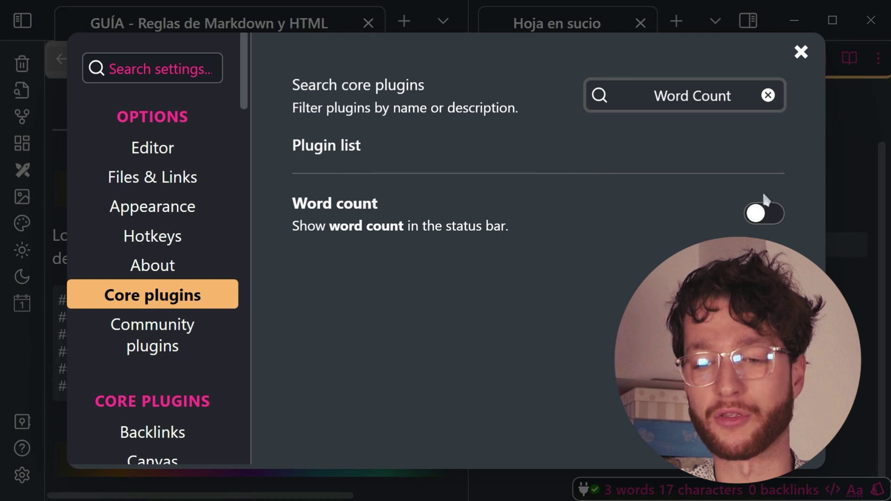
left_click(874, 247)
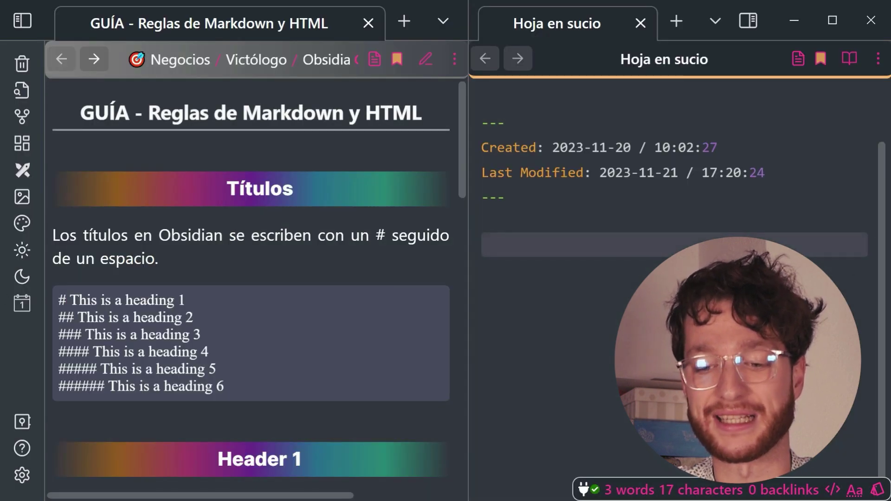
Check the word count of the guide note in editing mode and of a selected passage under "Etiquetas", and return to reading view
left_click(335, 267)
key("ctrl+e")
left_click(297, 267)
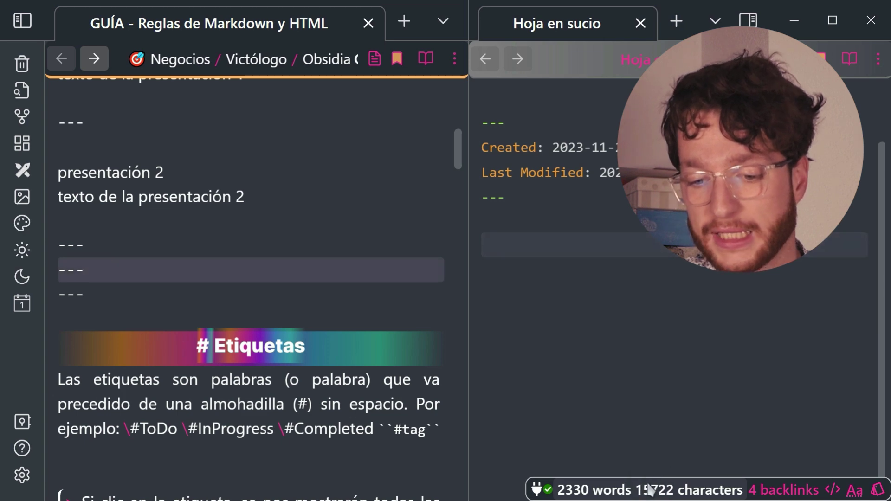
scroll(67, 216, "down", 3)
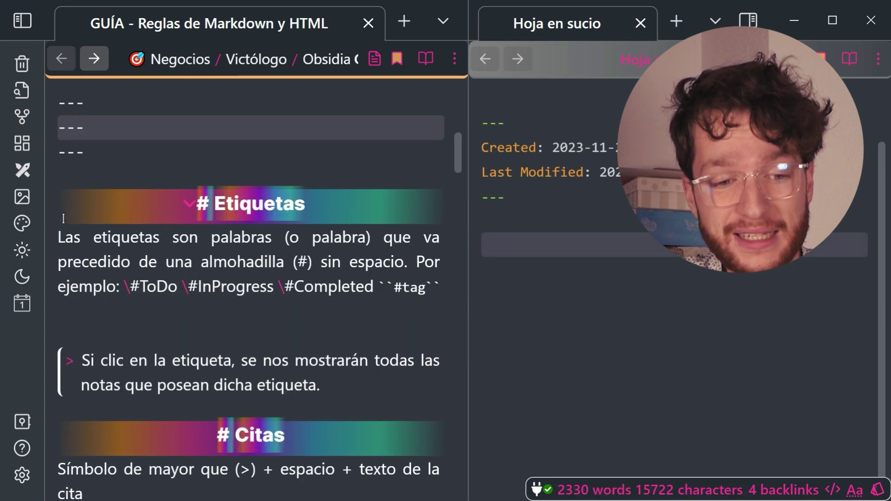
left_click_drag(59, 237, 67, 242)
left_click_drag(110, 257, 293, 268)
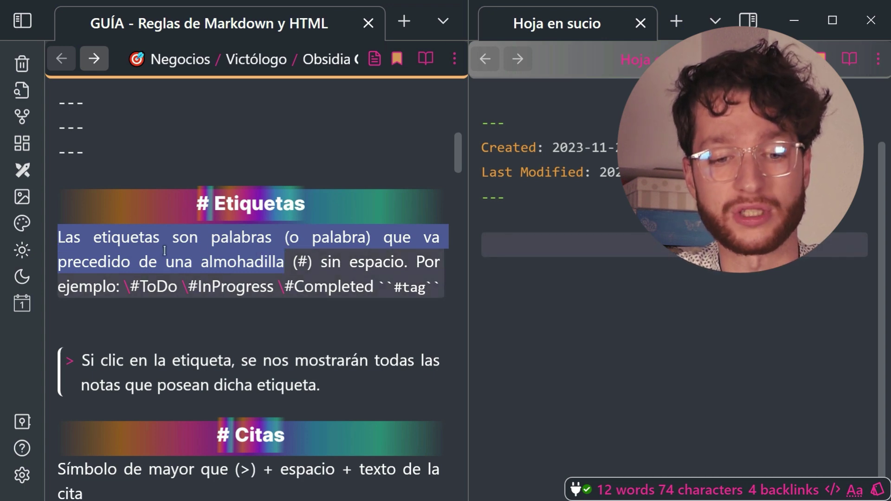
key("ctrl+e")
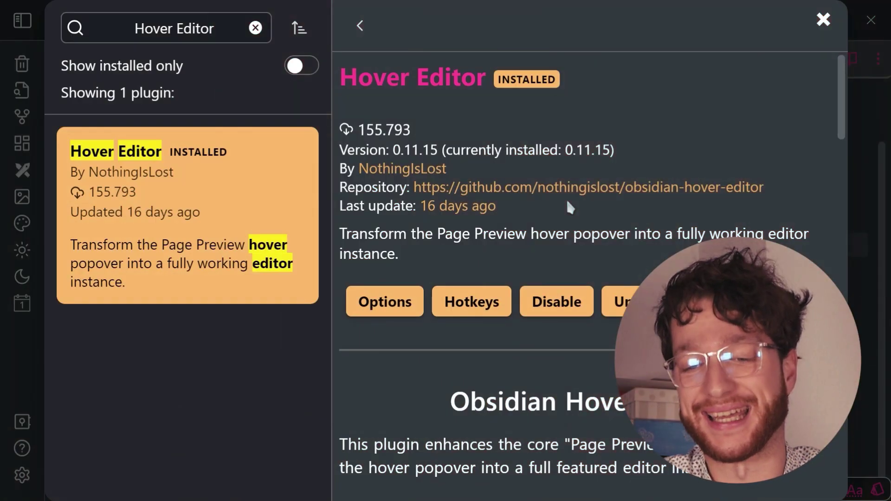
Leave the Hover Editor page, look up "Page Preview" among the core plugins, and close the settings
left_click(868, 205)
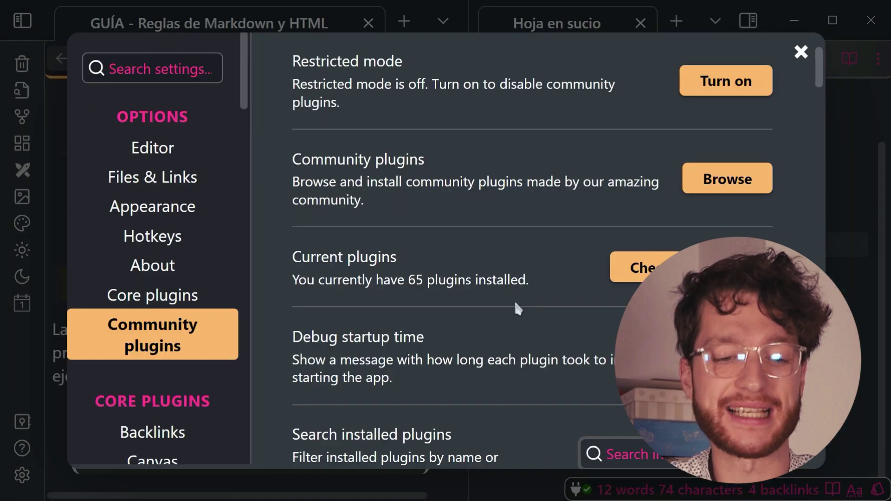
left_click(190, 296)
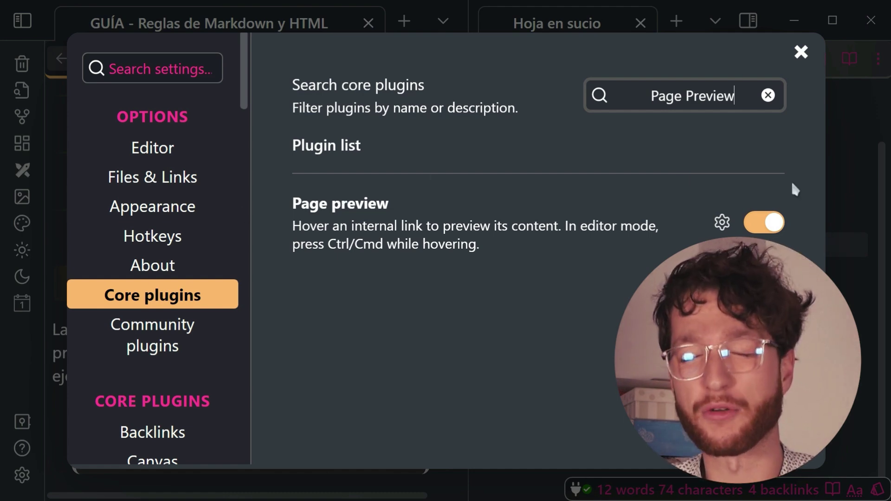
left_click(801, 52)
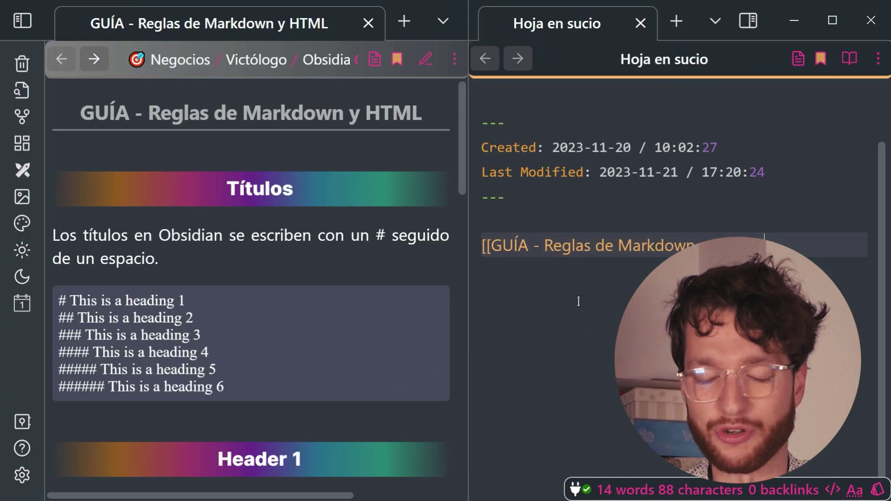
Preview the linked note "GUÍA - Reglas de Markdown y HTML" from "Hoja en sucio" and move its hover window aside
key("ctrl+e")
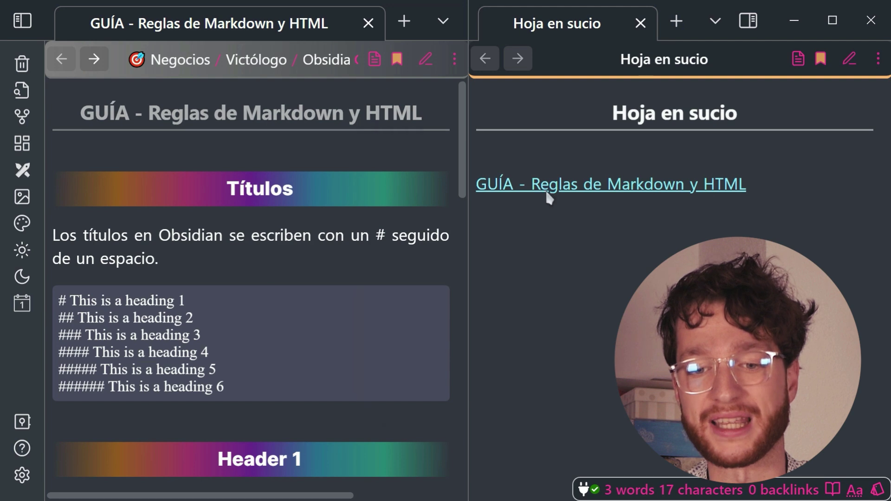
mouse_move(547, 195)
key("ctrl+e")
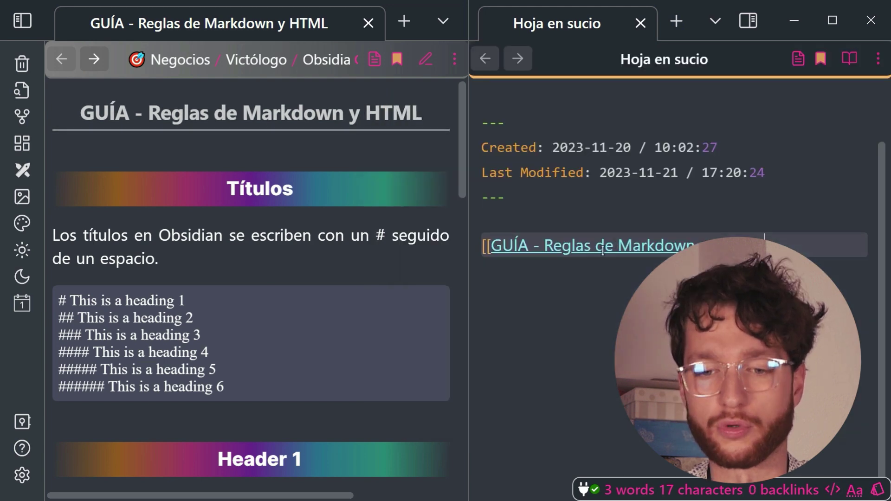
mouse_move(602, 249)
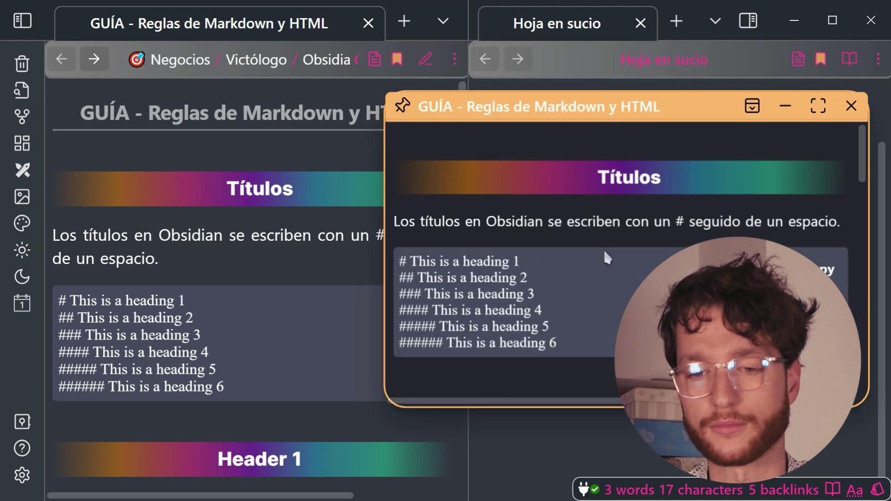
left_click_drag(568, 103, 471, 104)
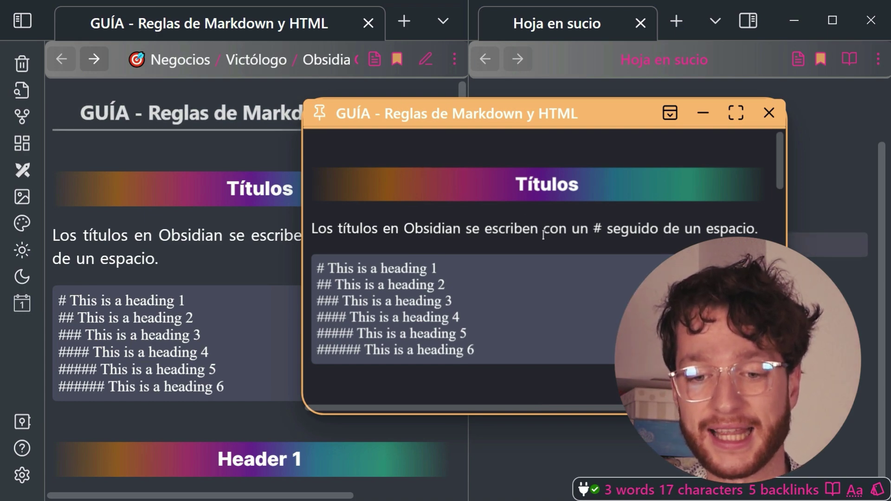
Switch the hover window to editing mode, append "asdfsadfadf" to the "Títulos" heading, move the window, and delete the added text
key("ctrl+e")
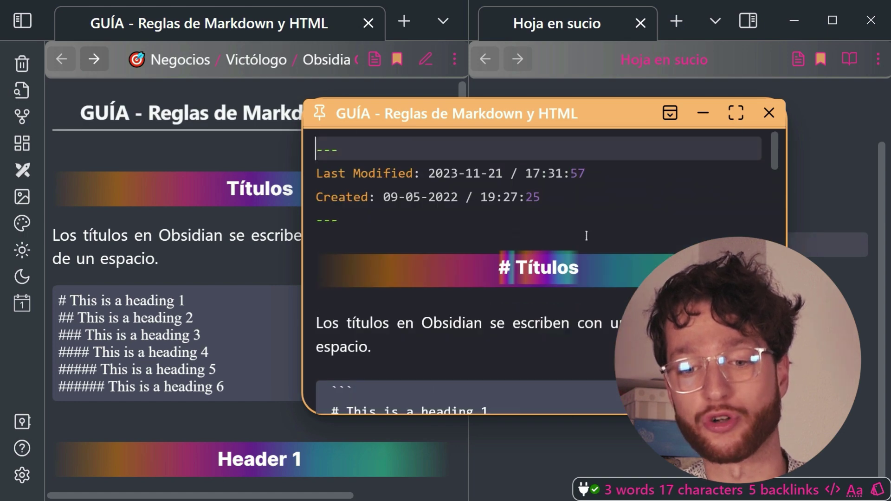
left_click(586, 267)
type("asdfsadfadf")
left_click_drag(354, 113, 328, 82)
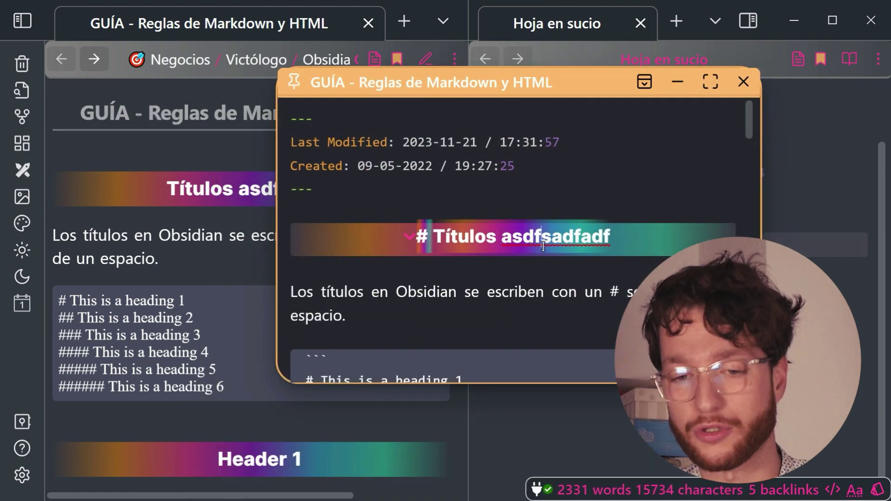
key("ctrl+BackSpace")
key("BackSpace")
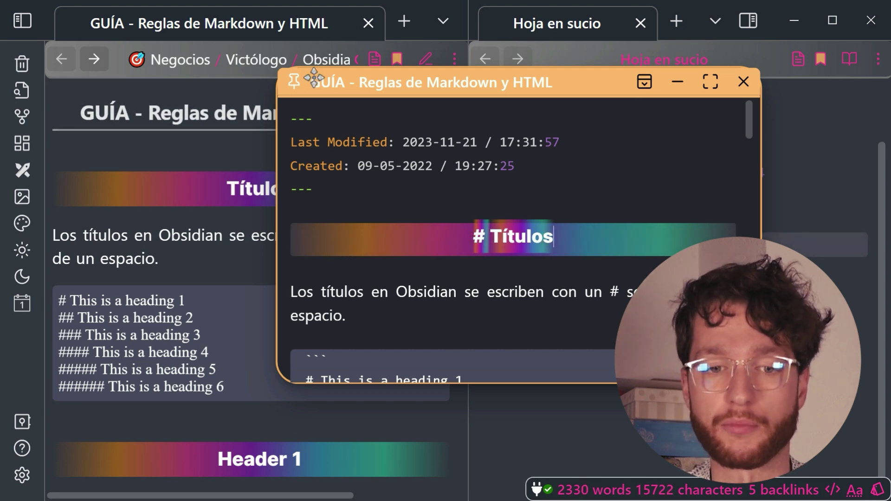
Move the hover window again and show its navigation header with the note's folder path
left_click_drag(294, 84, 351, 64)
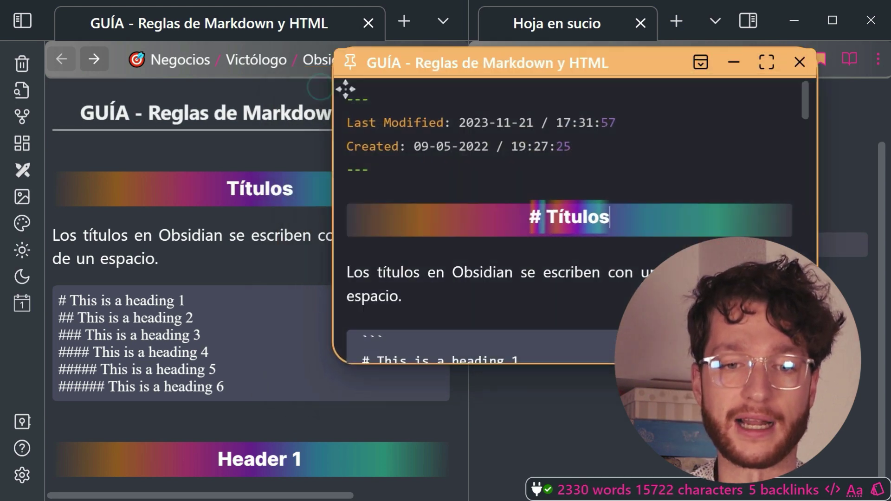
left_click(697, 69)
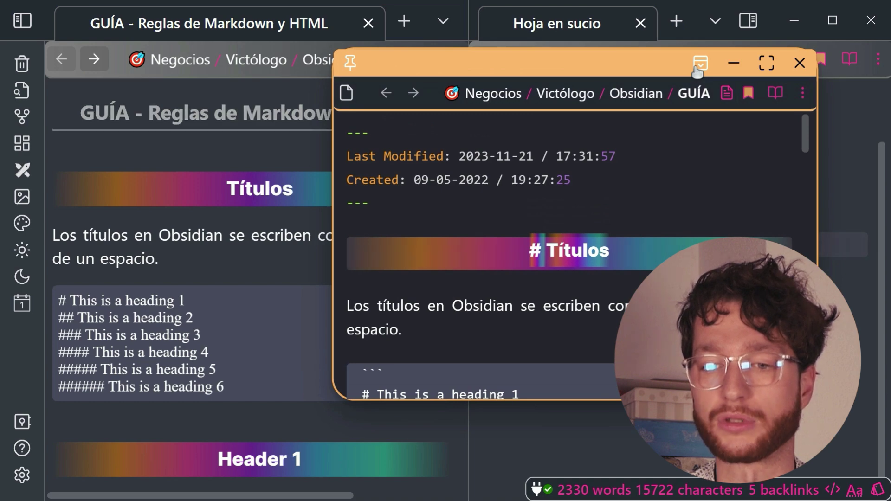
Hide the hover window's navigation header and minimise the window
left_click(697, 69)
left_click(734, 62)
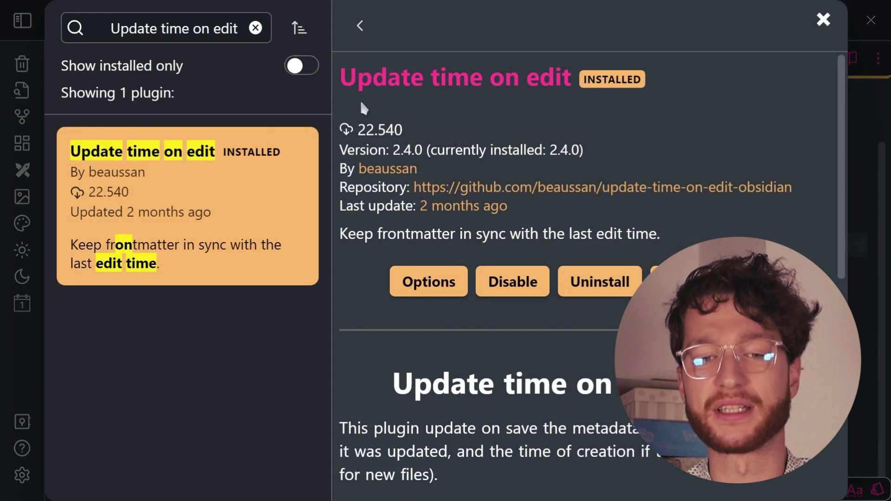
Leave the Update time on edit page, close the settings, and highlight the Created and Last Modified properties in "Hoja en sucio"
key("Escape")
key("Escape")
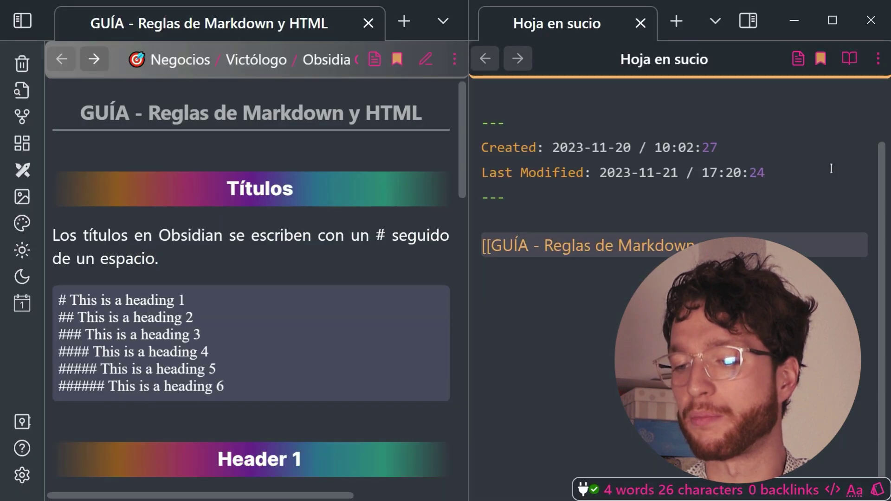
left_click_drag(613, 195, 421, 105)
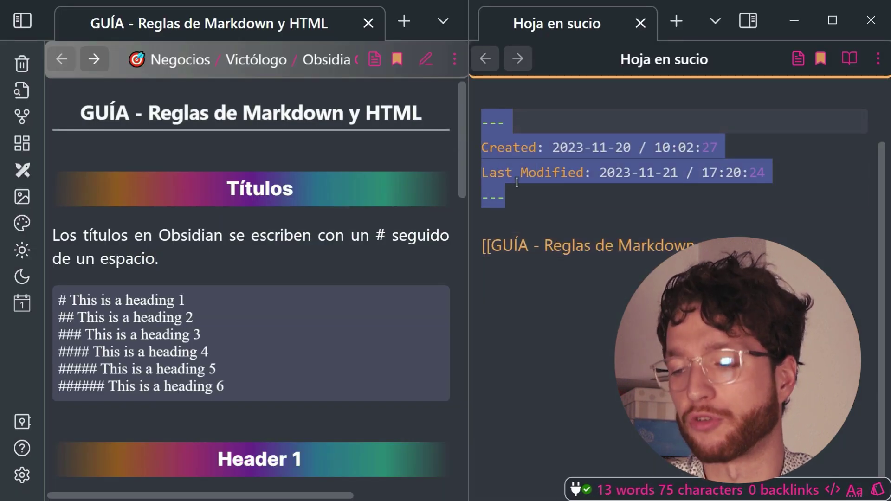
left_click_drag(576, 148, 718, 146)
double_click(504, 139)
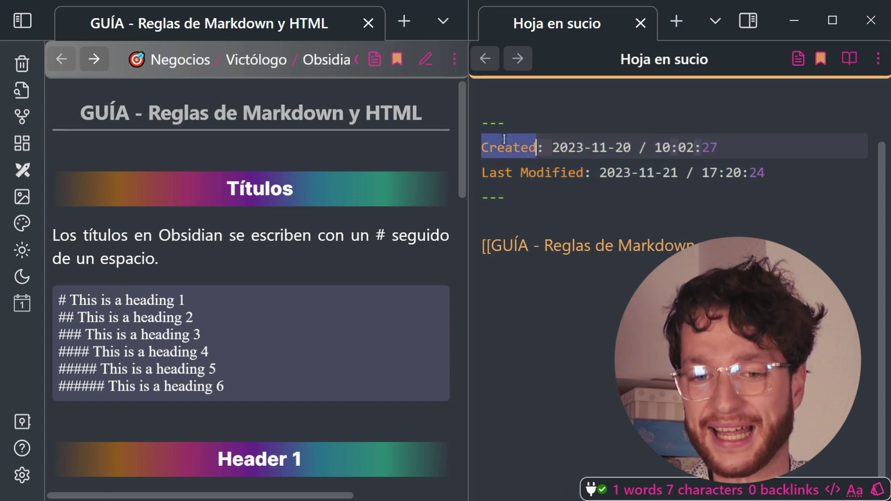
triple_click(504, 139)
double_click(491, 168)
left_click_drag(490, 168, 560, 172)
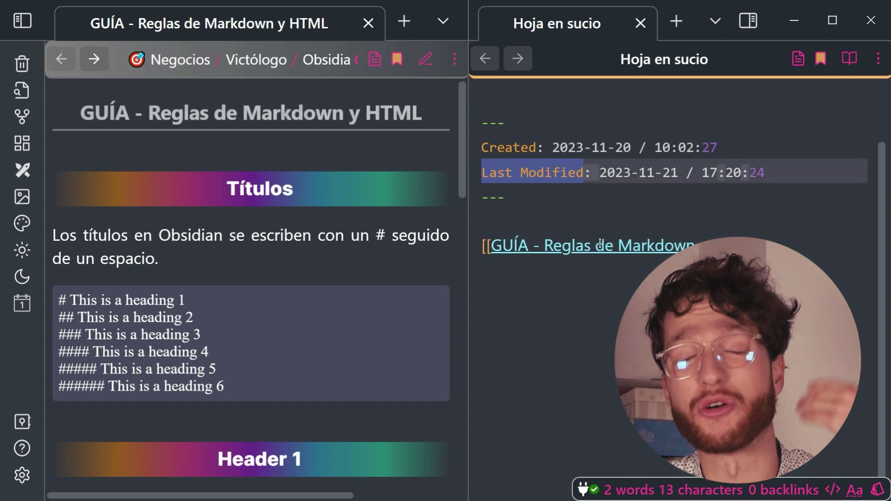
Show the file explorer, check the modification and creation dates of "T - Annual Review", and hide the explorer again
mouse_move(599, 244)
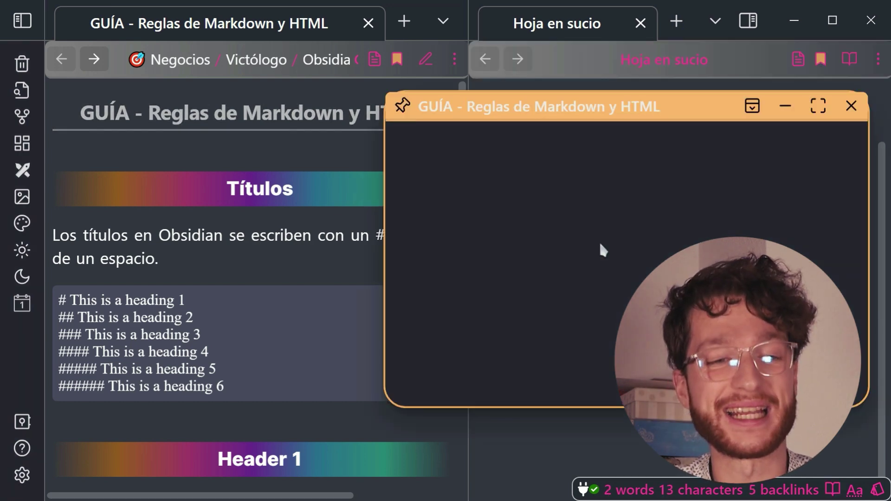
key("ctrl+b")
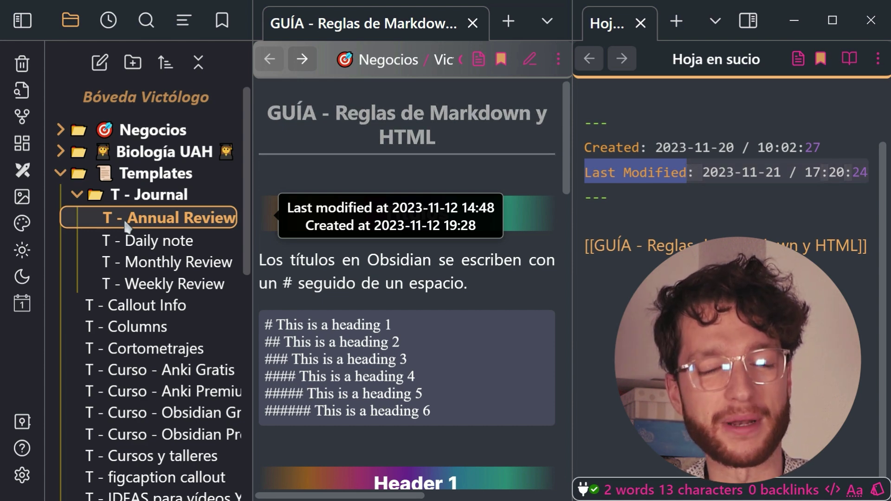
left_click(22, 20)
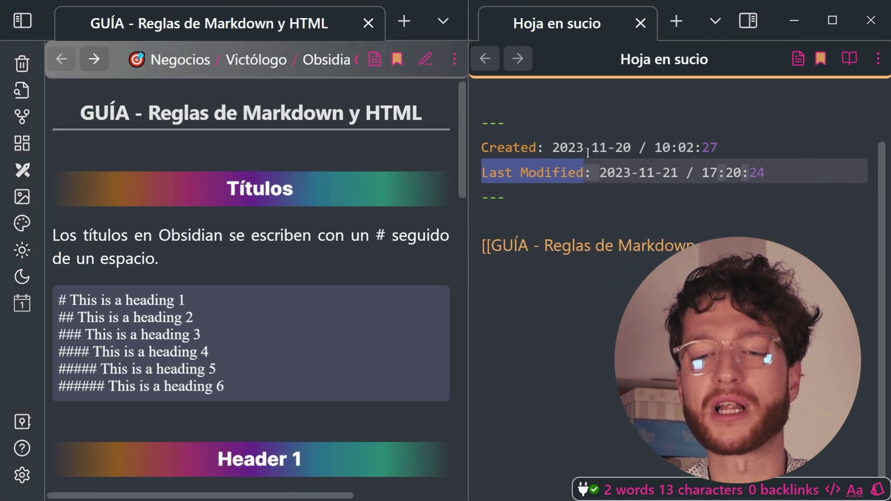
Highlight the date properties in "Hoja en sucio" and check the Google Drive sync activity and its options
left_click_drag(530, 195, 449, 99)
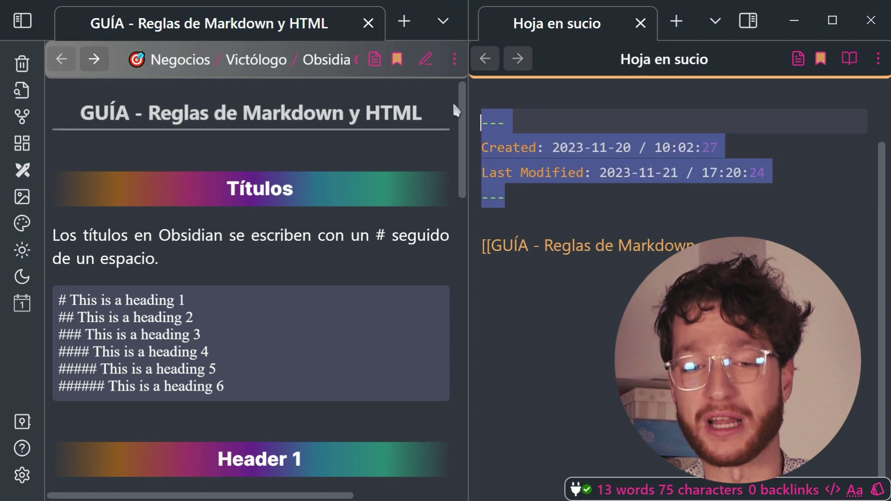
left_click(529, 200)
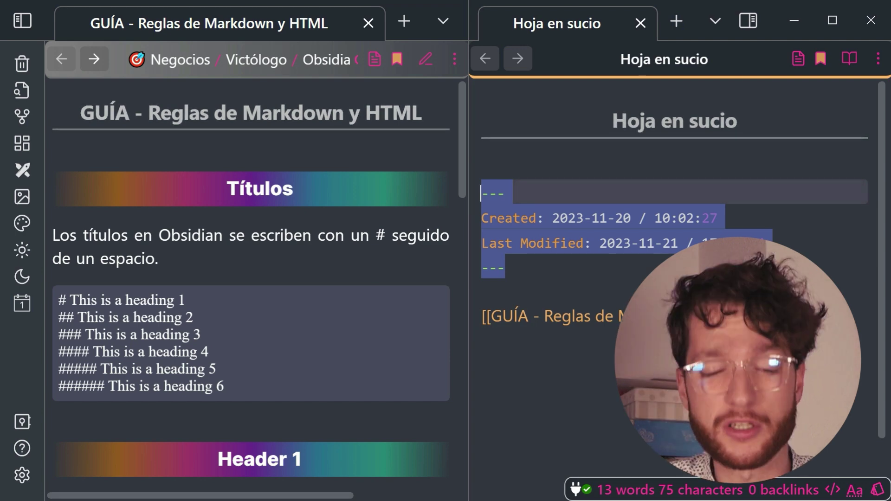
key("super")
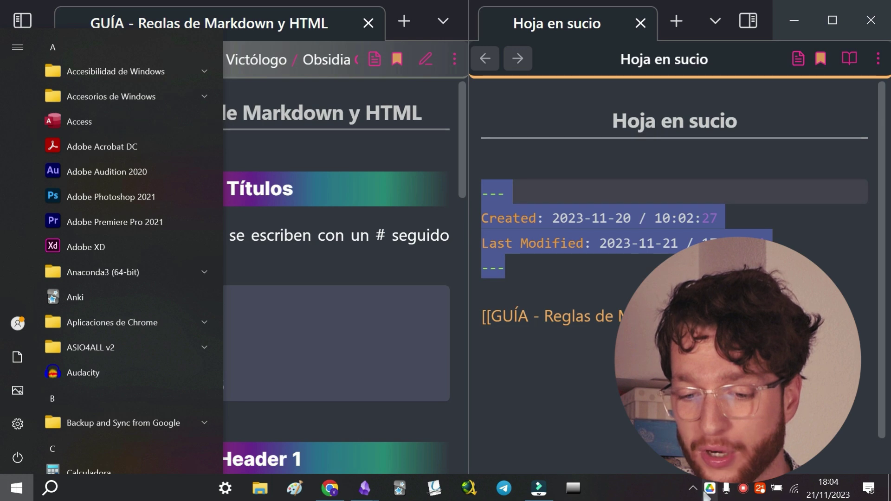
left_click(710, 487)
left_click(694, 204)
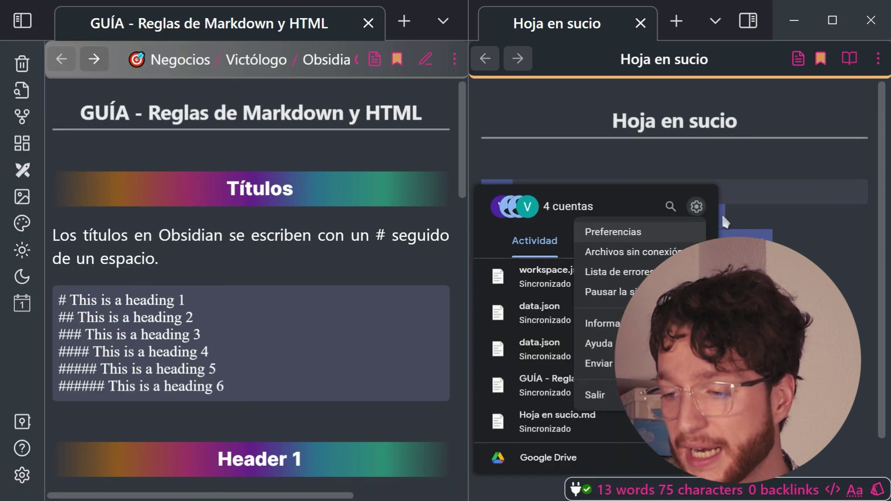
left_click(773, 227)
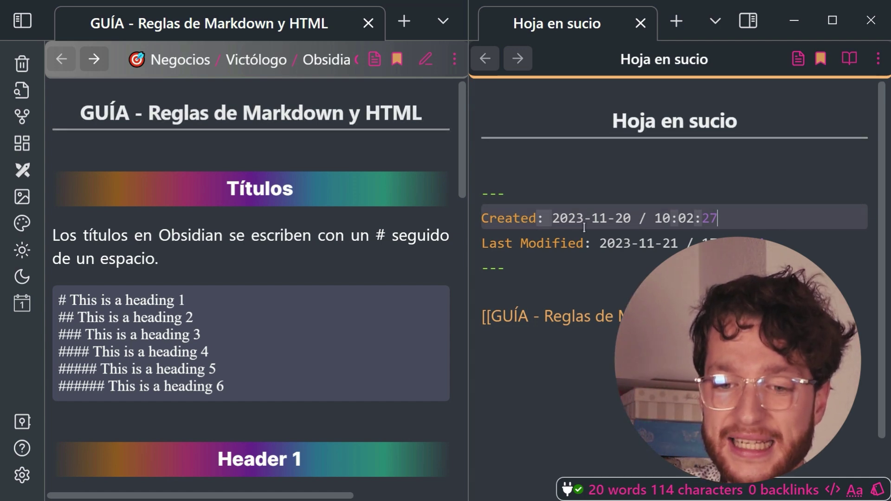
left_click_drag(599, 243, 725, 244)
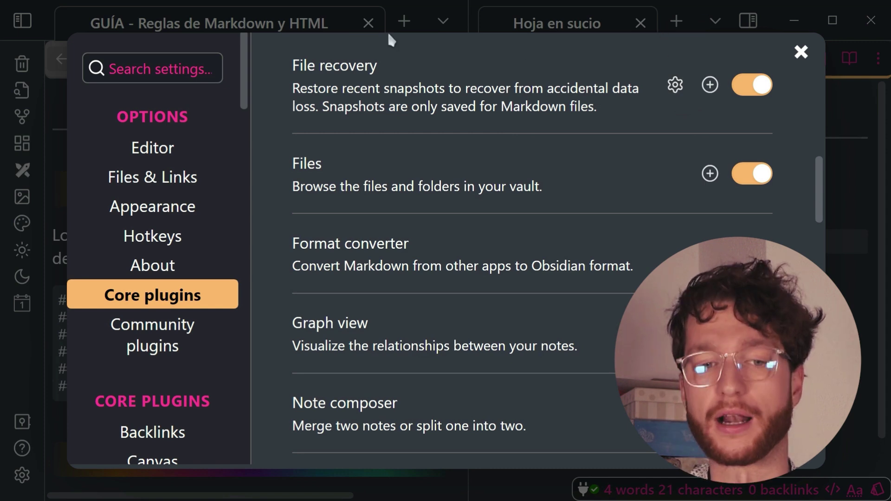
View the File recovery snapshots of "Hoja en sucio" and highlight the Last Modified line in the newest snapshot
left_click(675, 84)
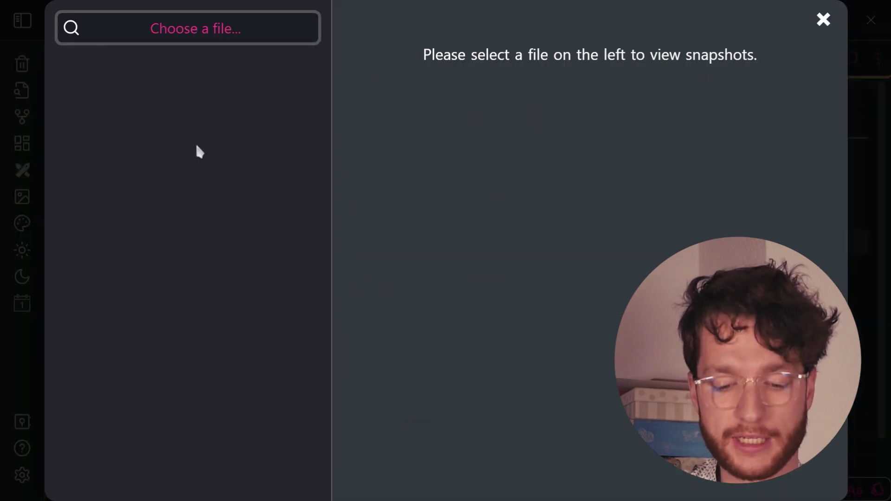
type("hoja")
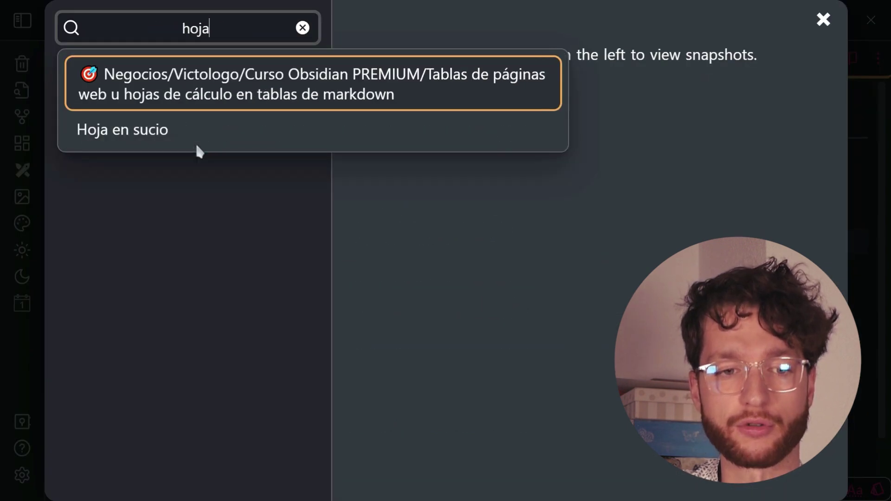
left_click(196, 145)
scroll(218, 186, "down", 10)
scroll(234, 232, "up", 10)
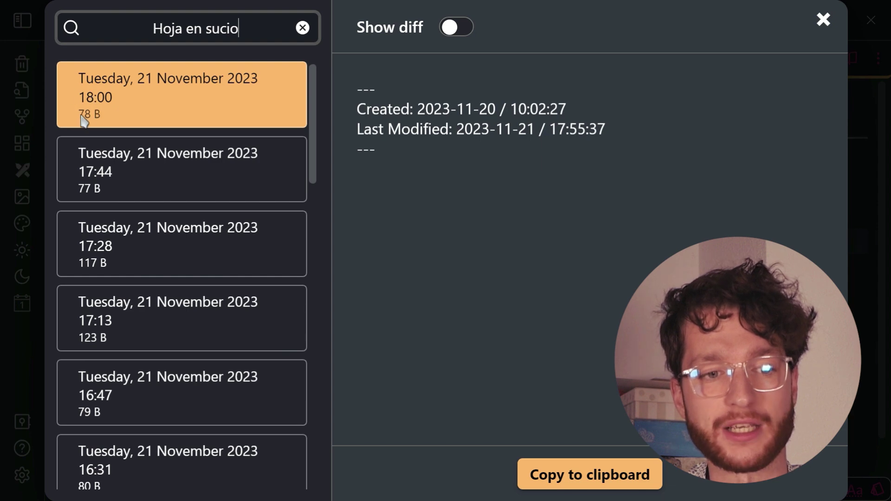
left_click_drag(357, 129, 662, 118)
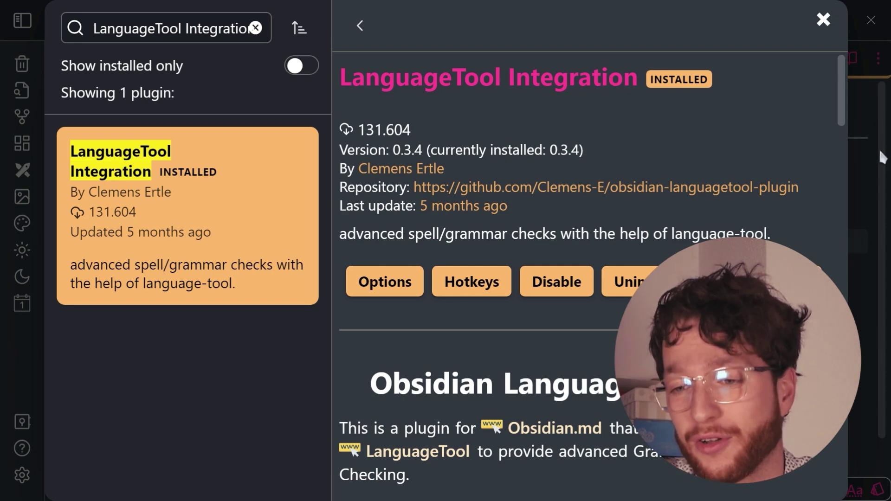
Leave the LanguageTool Integration page, close the settings, and append "outliness" to the callout about the outline in the Markdown guide note
key("Escape")
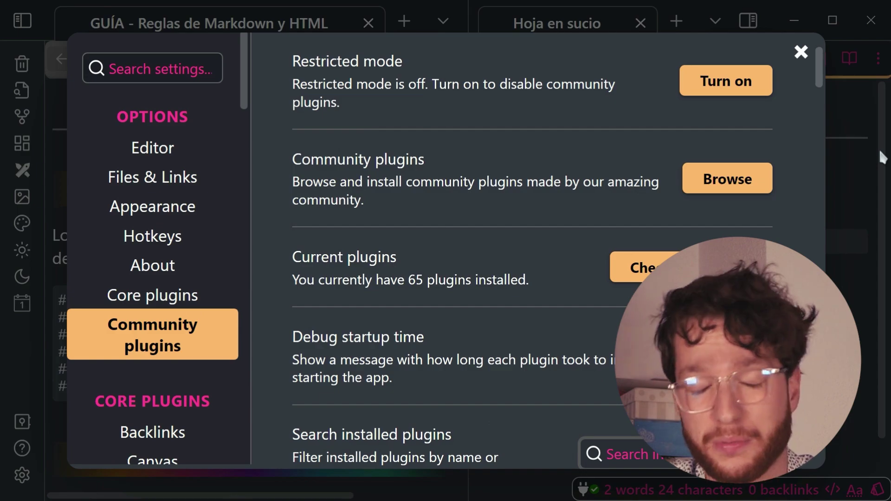
key("Escape")
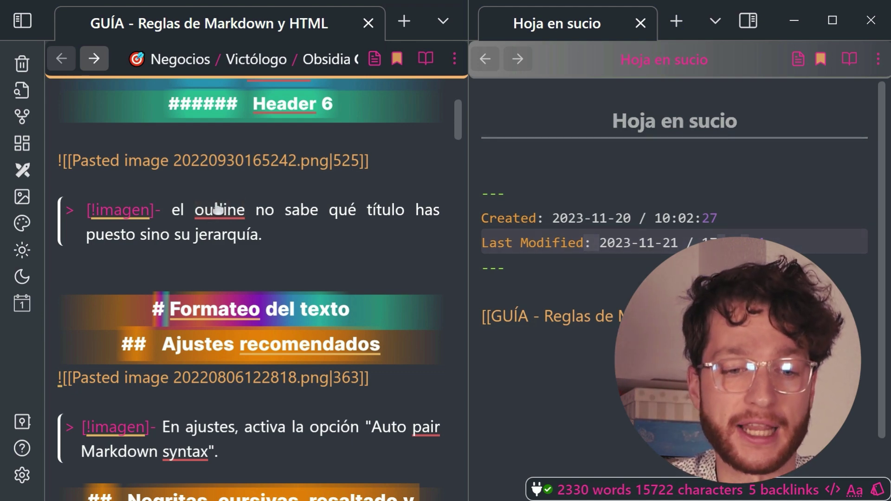
left_click(285, 231)
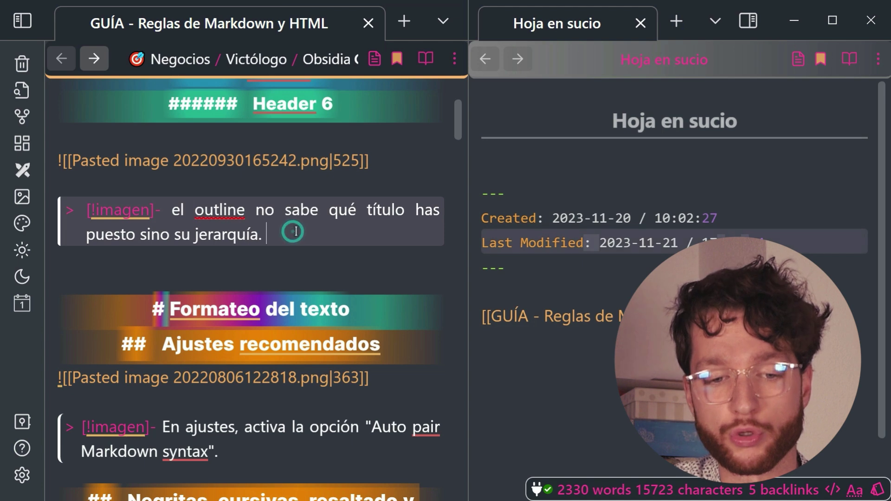
type("outliness")
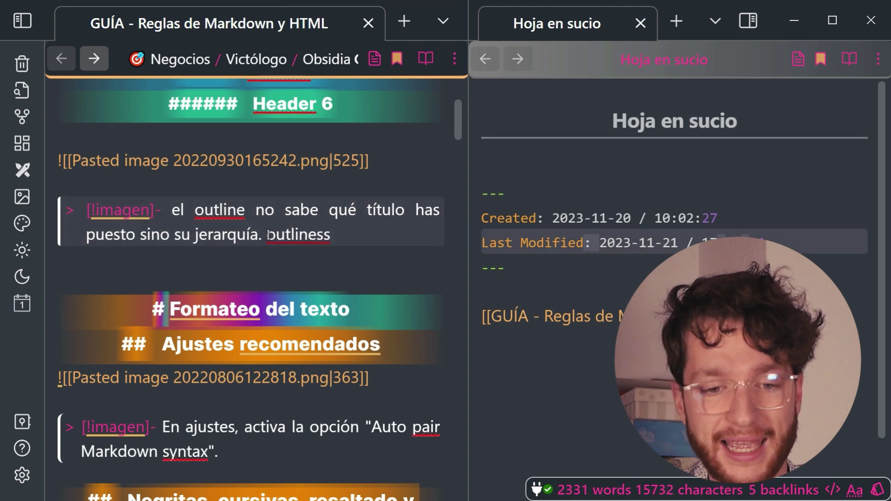
Check the spelling suggestions for "outliness" and LanguageTool's alternatives for "outline", and undo the last edit
right_click(297, 238)
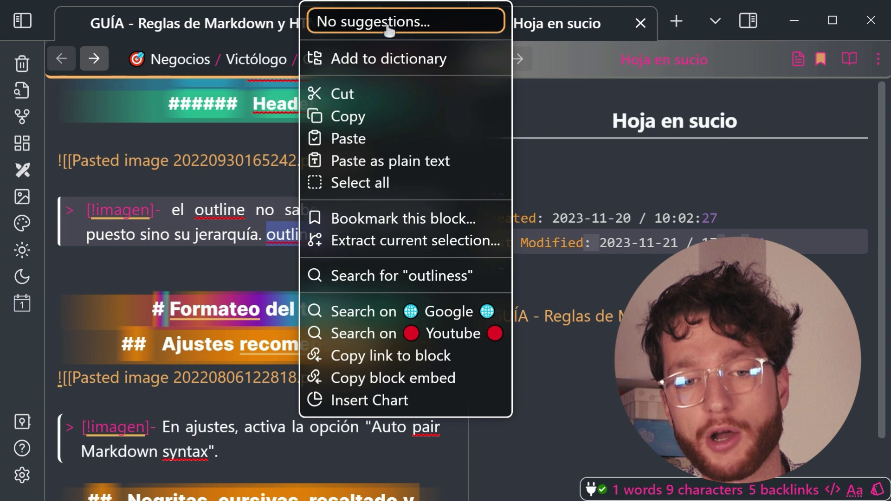
left_click(226, 211)
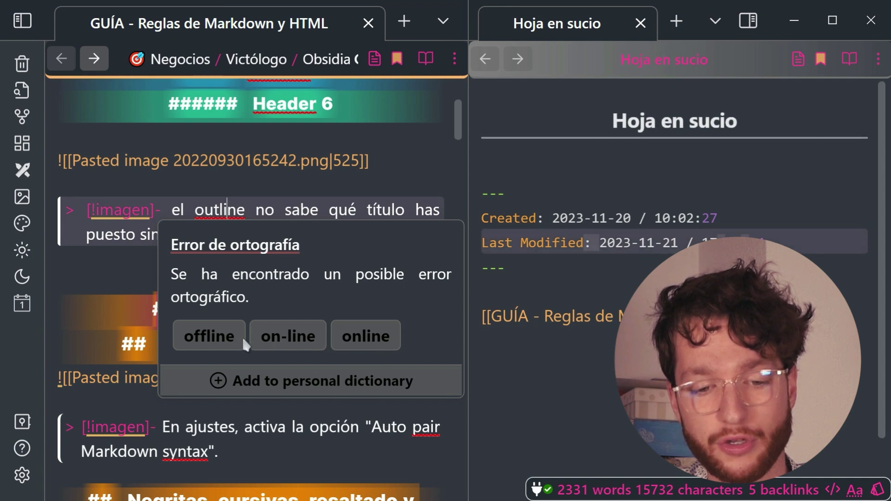
key("ctrl+z")
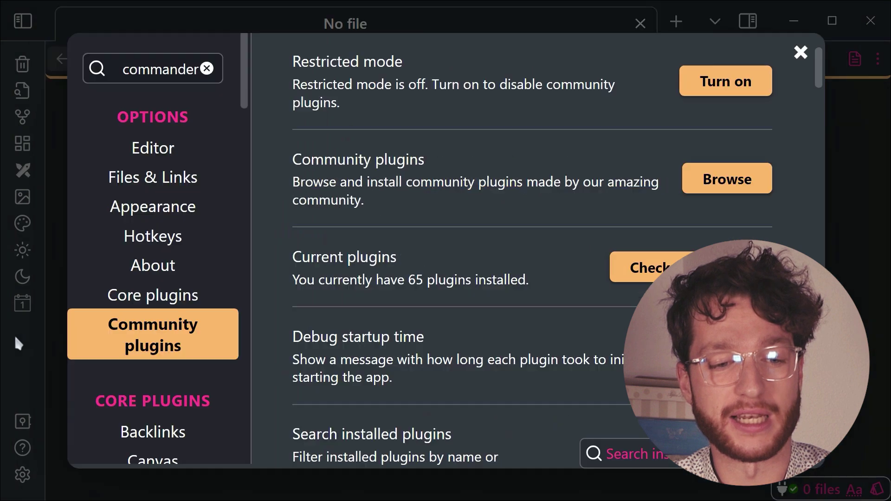
Open the options of the Hotkeys for specific files plugin and review its commands and listed files
key("Escape")
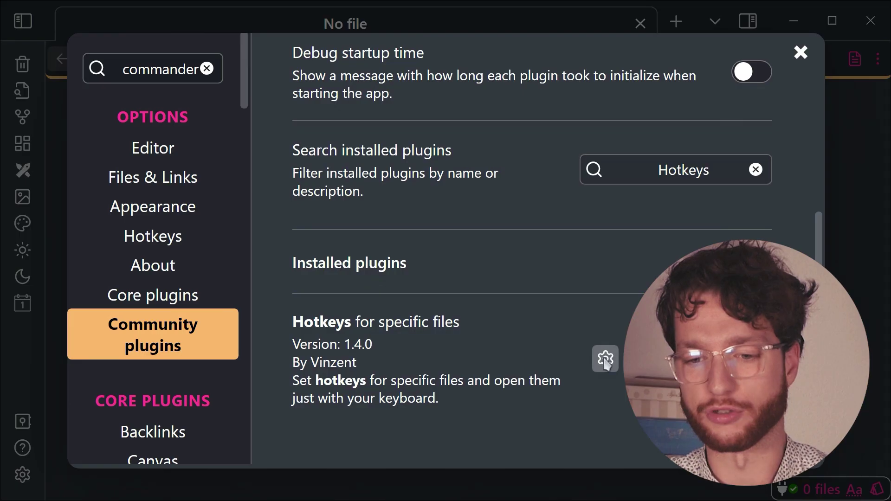
left_click(605, 359)
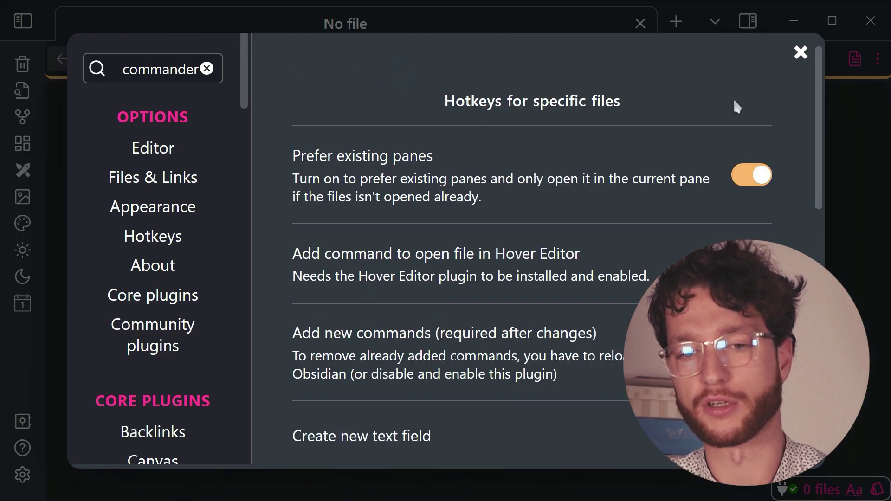
scroll(510, 213, "down", 9)
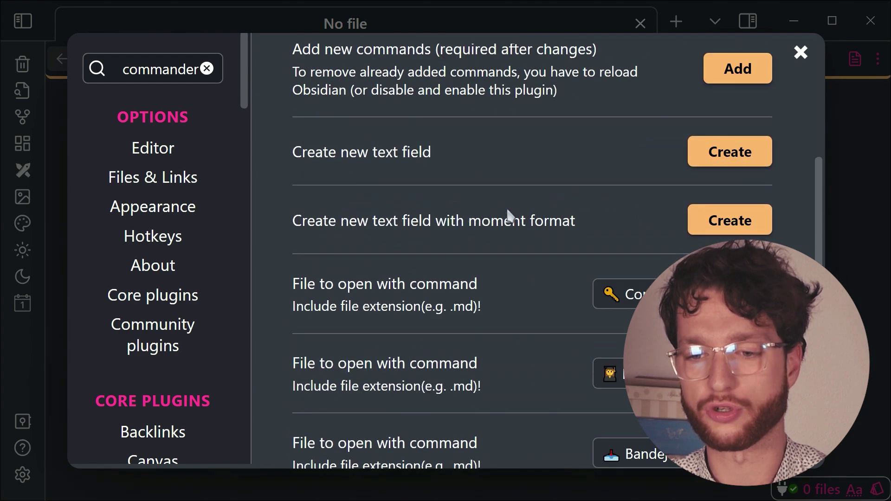
scroll(528, 205, "up", 3)
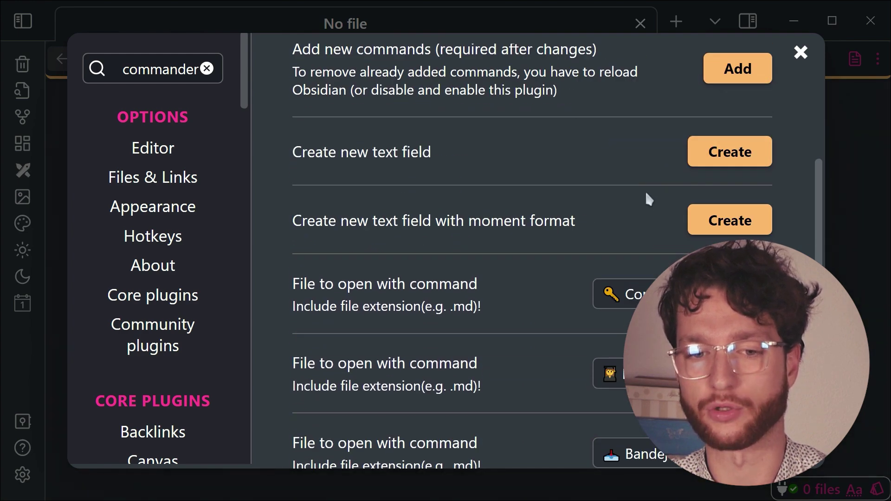
scroll(645, 218, "up", 1)
scroll(343, 291, "down", 9)
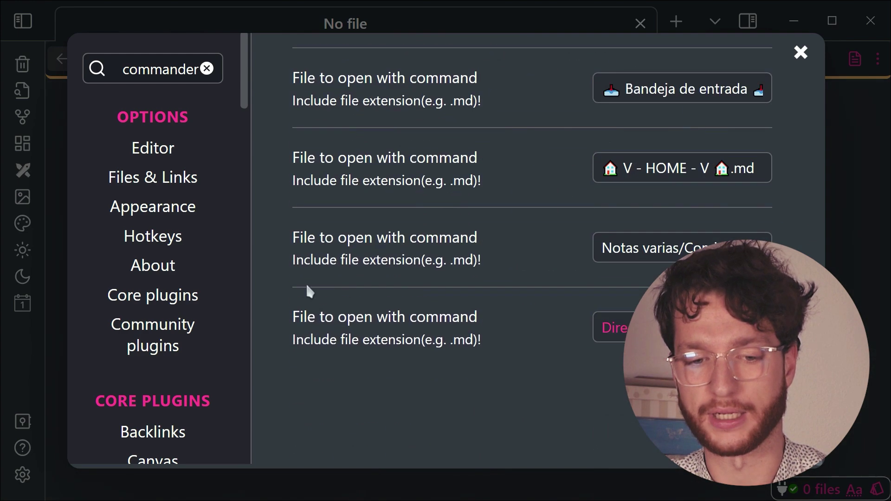
Browse the file suggestions for the empty "File to open with command" entry, highlight the "Notas varias" path, and return to the community plugins
left_click(613, 328)
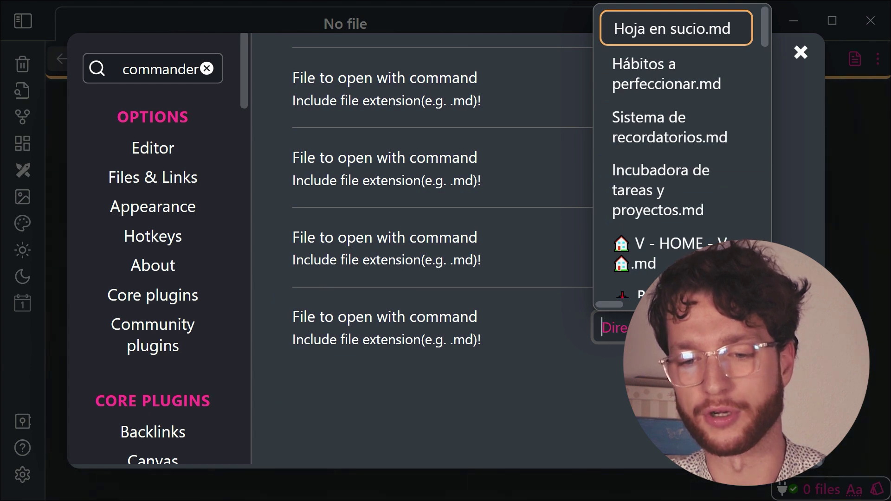
key("Down")
key("Down")
key("Down")
key("Down")
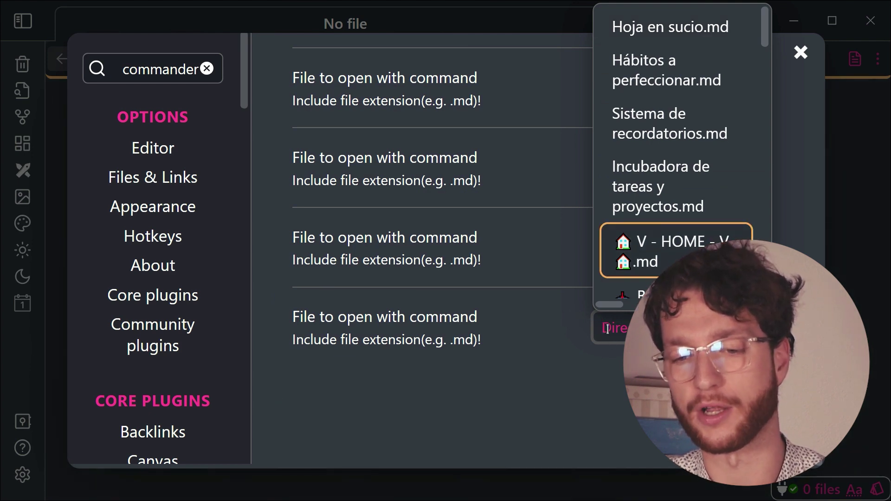
scroll(716, 119, "down", 3)
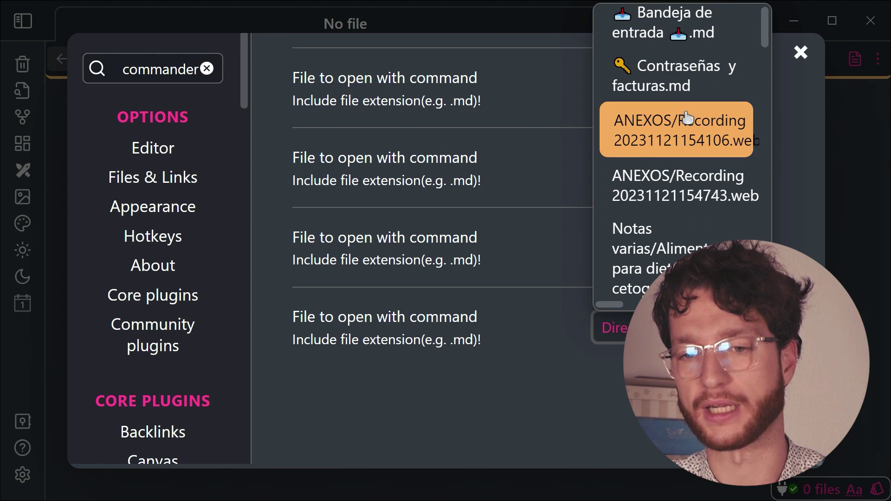
left_click(489, 204)
left_click_drag(639, 249, 784, 251)
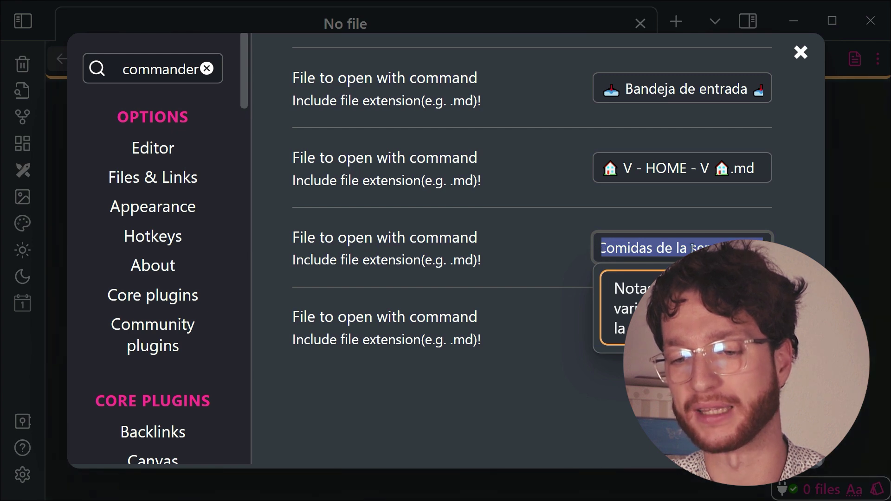
left_click(153, 334)
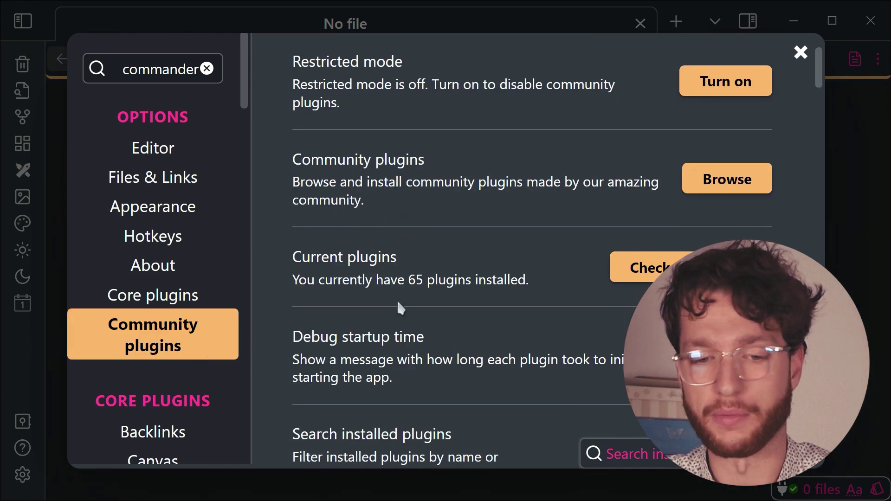
Find Commander among the community plugins and open its options at the Ribbon commands
left_click(742, 183)
type("Commander")
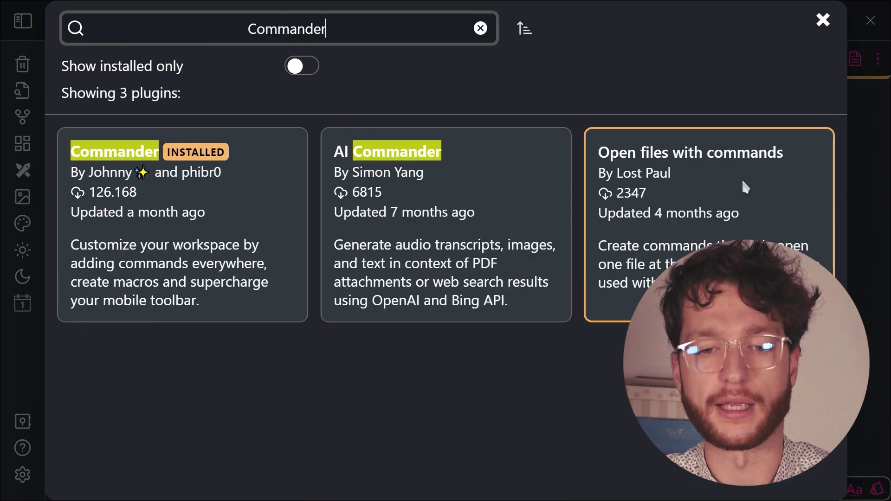
left_click(159, 281)
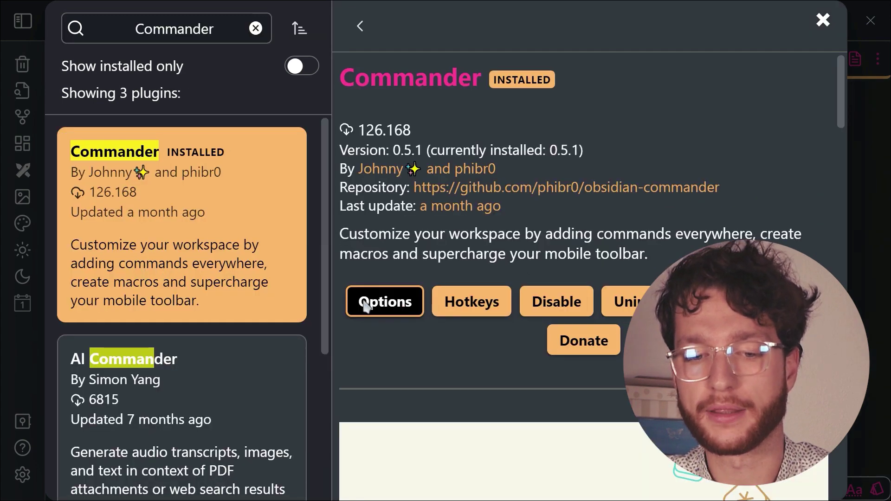
left_click(364, 304)
left_click(403, 147)
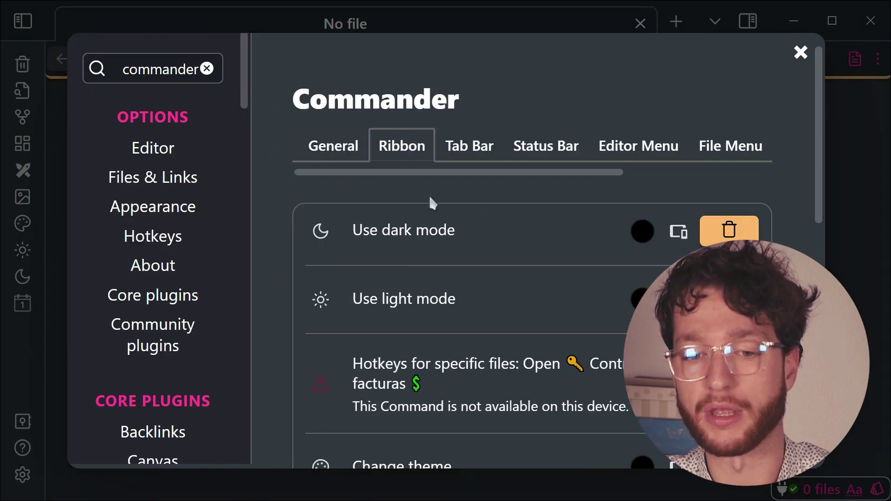
Start adding a ribbon command in Commander and search the available commands for "bandeja"
scroll(414, 235, "down", 10)
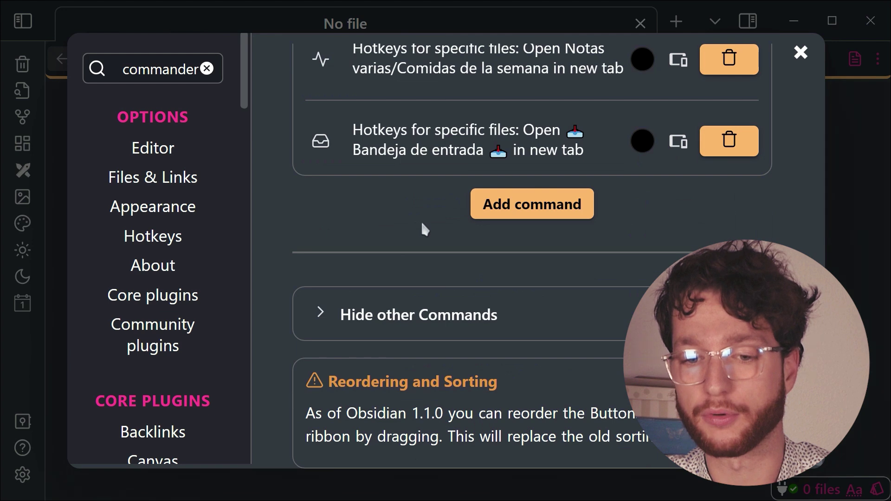
left_click(517, 207)
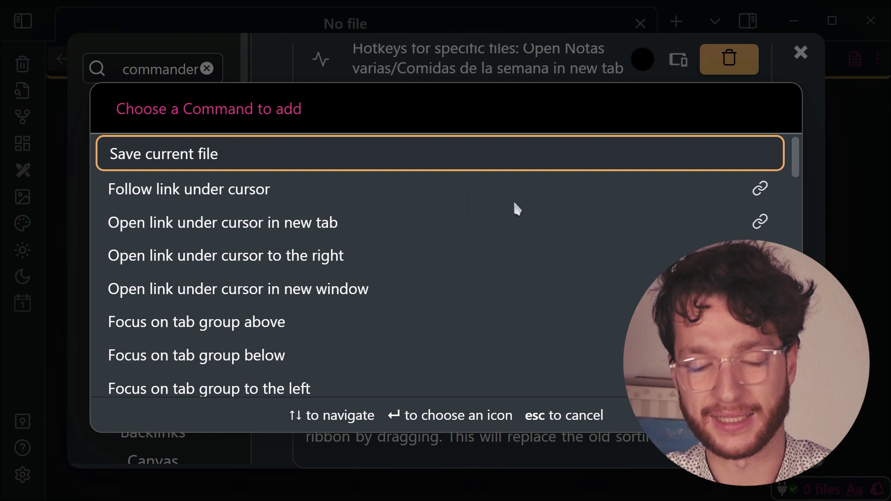
type("bandeja")
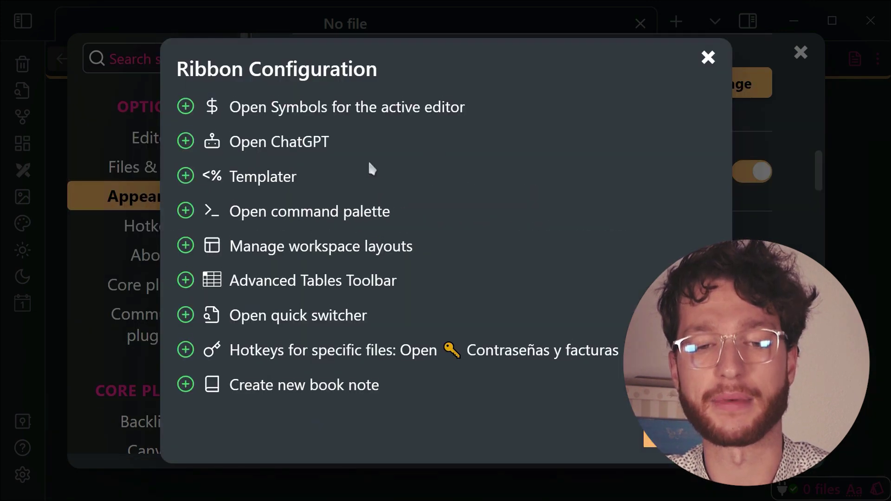
Activate the "Open Bandeja de entrada in new tab" item in the ribbon configuration, close the settings, and open that note from the ribbon
scroll(368, 159, "up", 10)
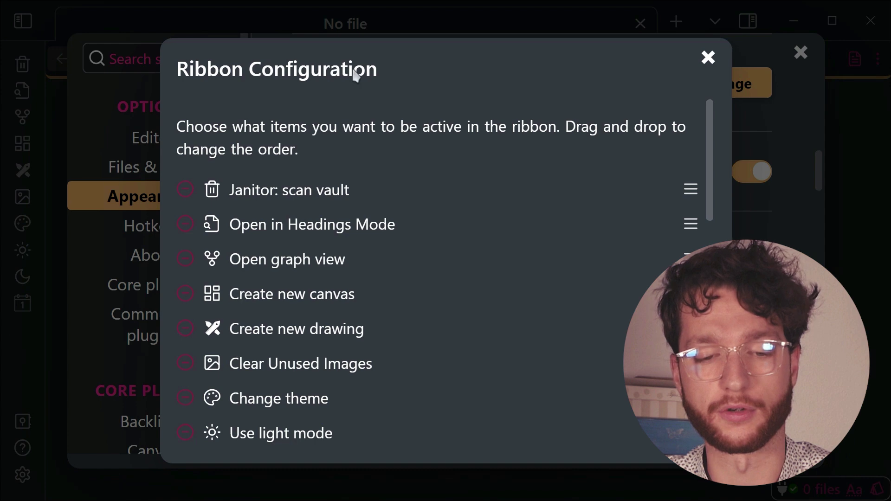
scroll(194, 197, "down", 10)
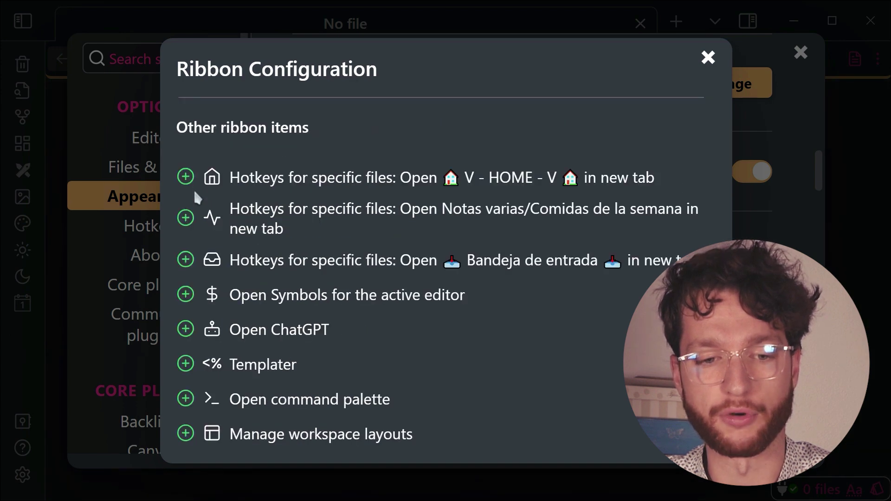
left_click(186, 262)
key("Escape")
key("Escape")
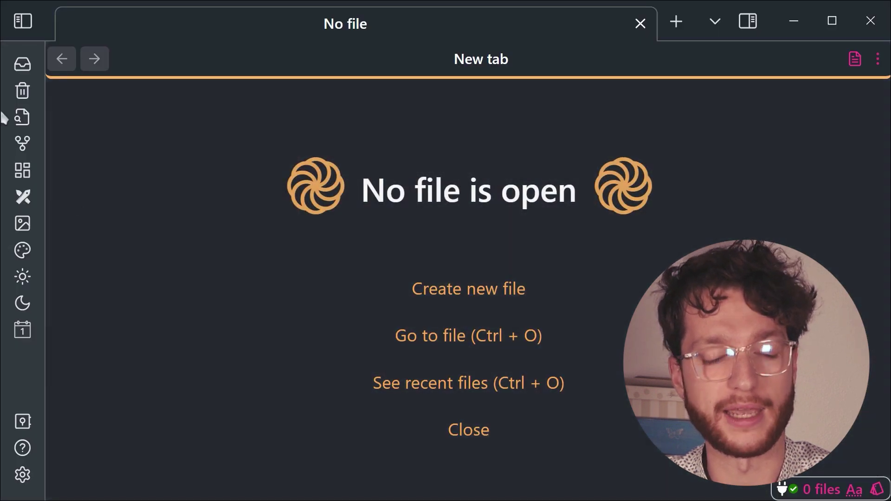
left_click(21, 65)
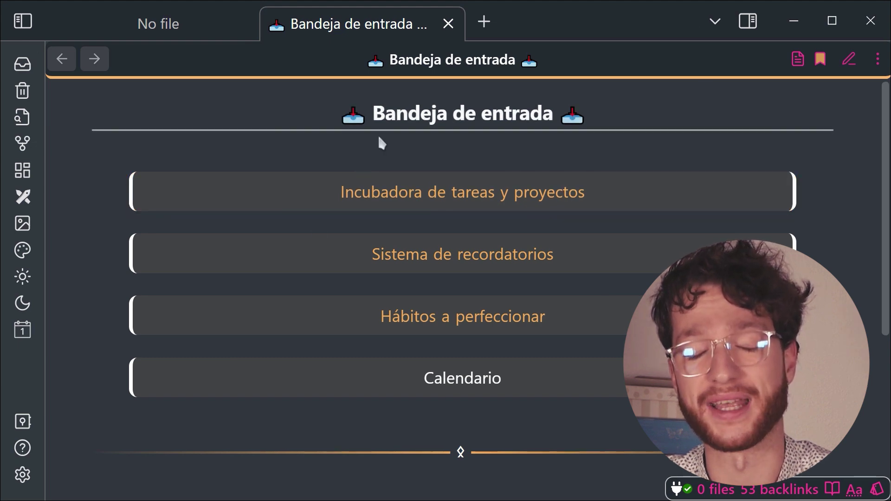
Look up the hotkeys assigned to the "bandeja" commands in the settings and return to the note
left_click(22, 475)
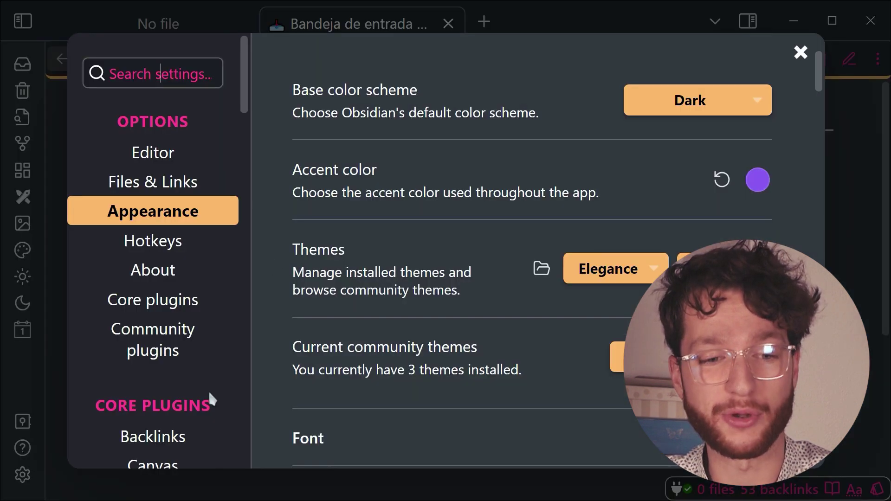
left_click(178, 239)
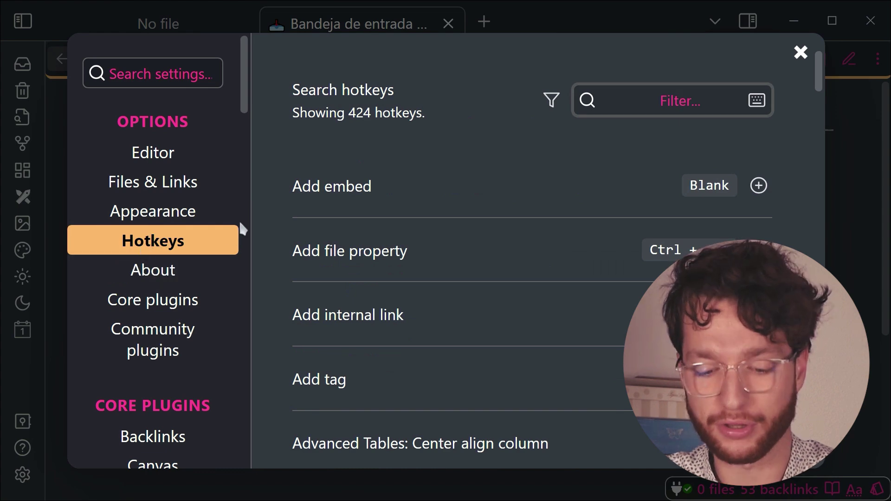
type("bandeja")
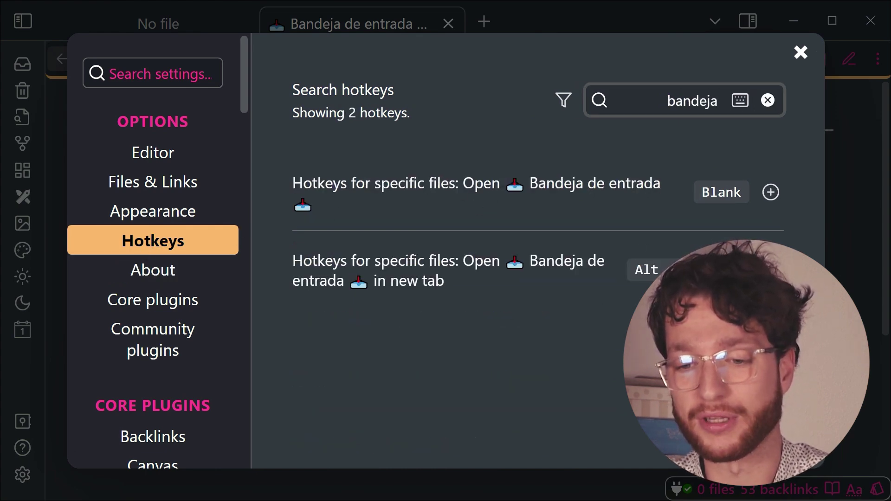
left_click(867, 256)
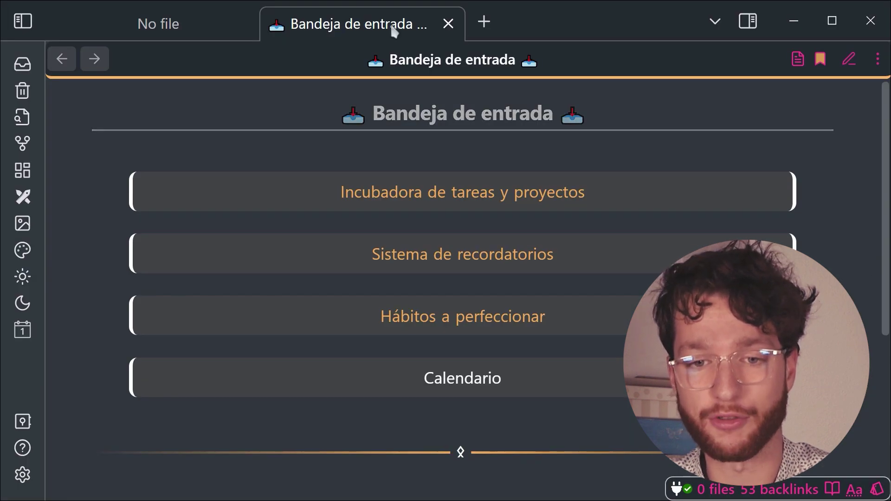
Close the Bandeja de entrada tab and demonstrate opening the note with its assigned hotkey
left_click(448, 23)
left_click(291, 21)
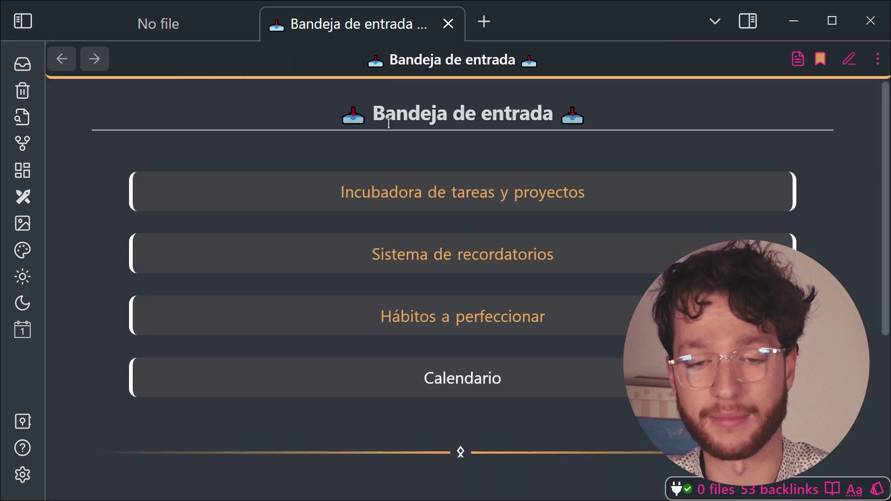
key("alt+b")
key("alt+b")
key("alt+b")
key("alt+b")
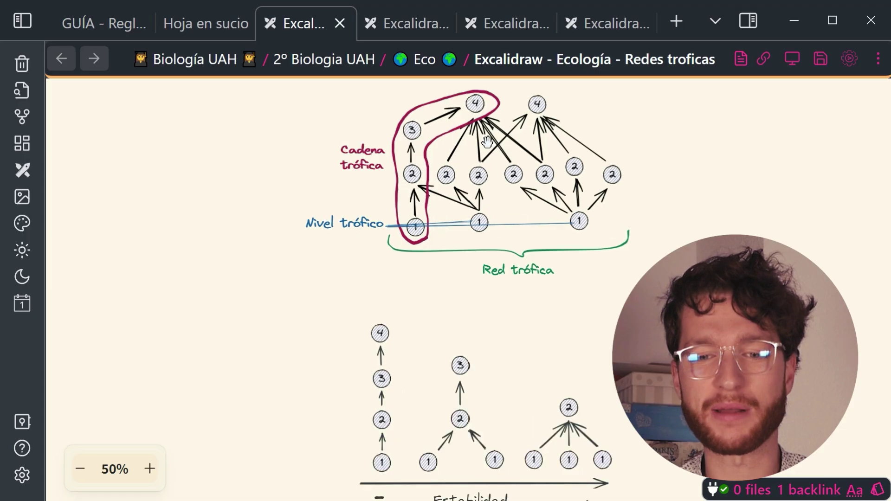
Examine the trophic network and stability diagrams in the "Excalidraw - Ecología - Redes troficas" drawing
scroll(541, 166, "up", 3)
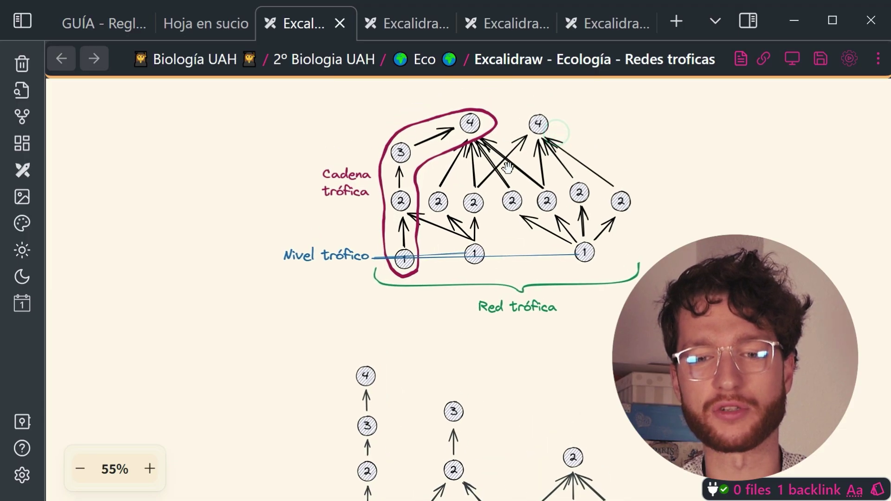
left_click_drag(541, 166, 545, 178)
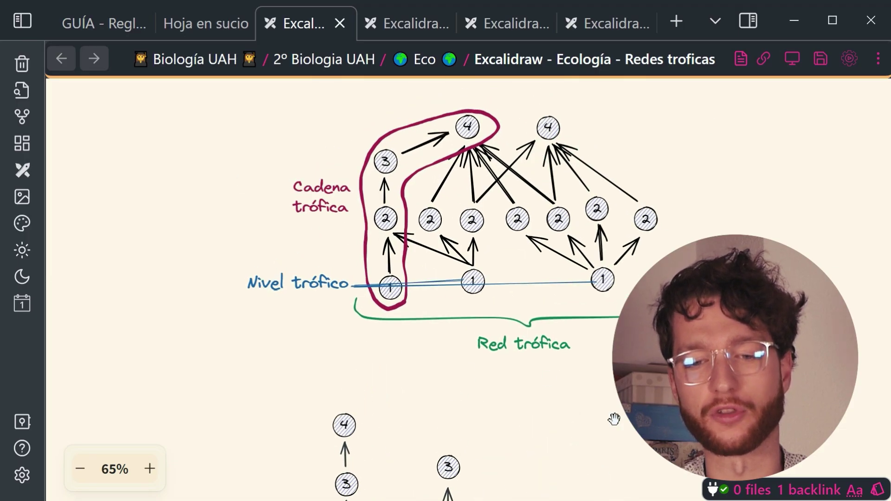
left_click_drag(569, 471, 524, 156)
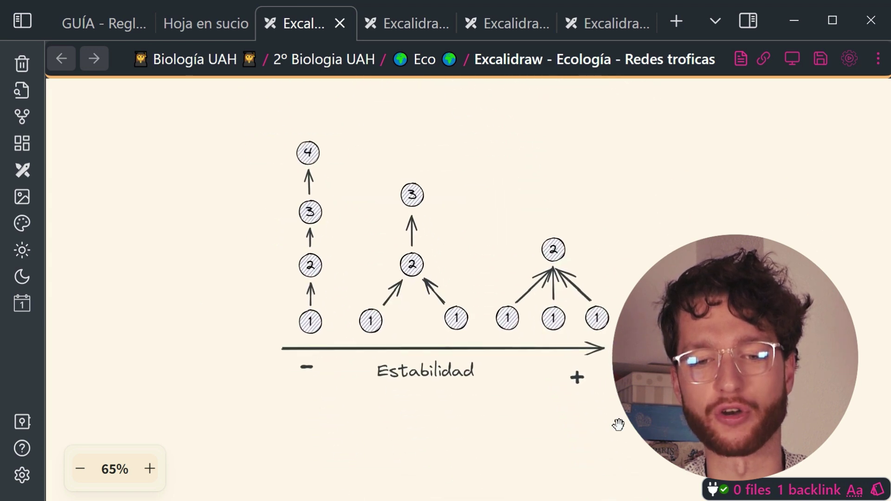
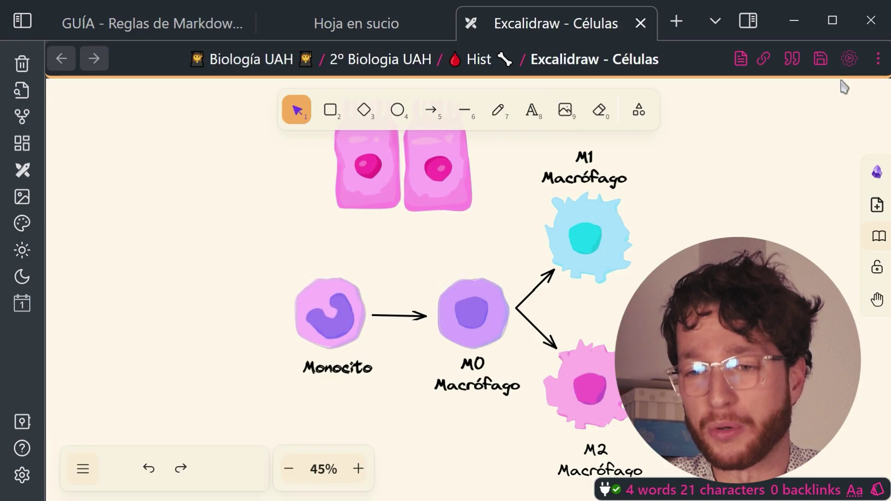
Open the Excalidraw script library from the Células drawing and browse the available scripts
left_click(849, 59)
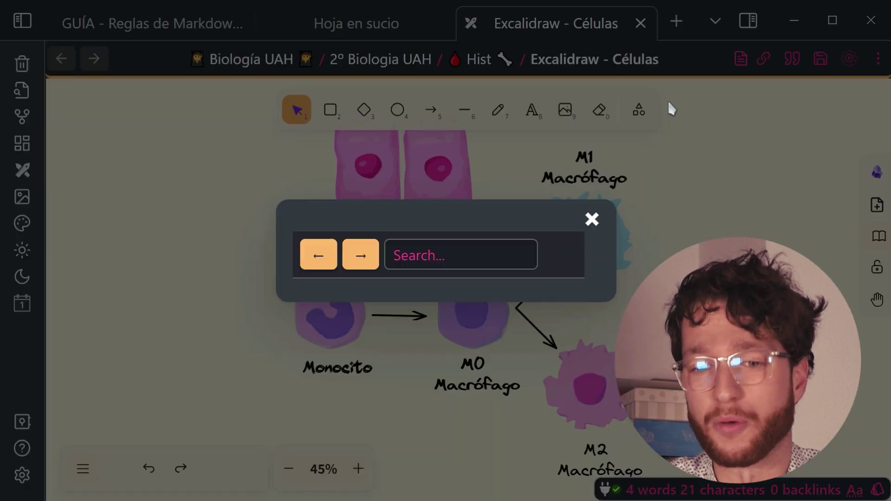
scroll(431, 261, "down", 15)
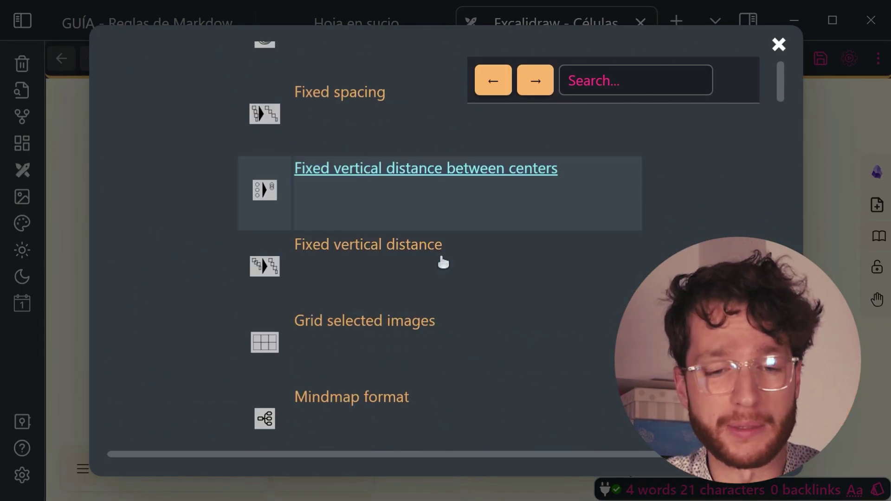
scroll(446, 246, "down", 5)
left_click(445, 153)
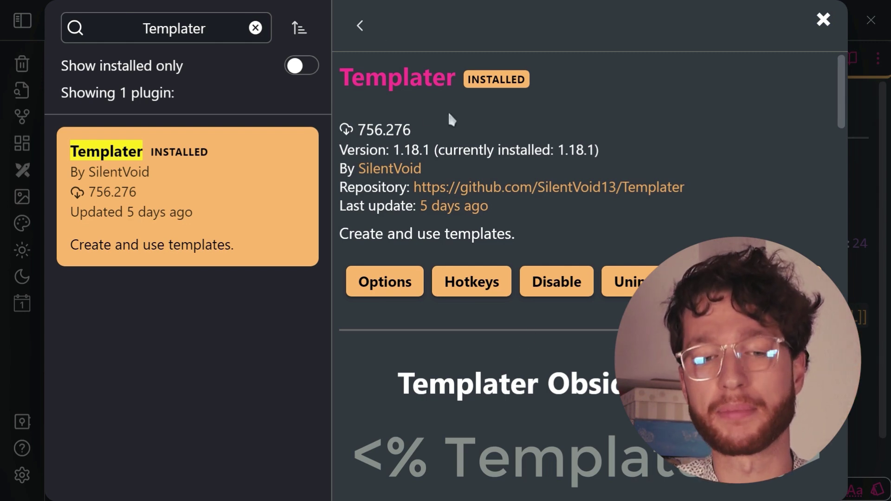
Leave the Templater plugin page and search the core plugins for "Templates"
key("Escape")
left_click(135, 293)
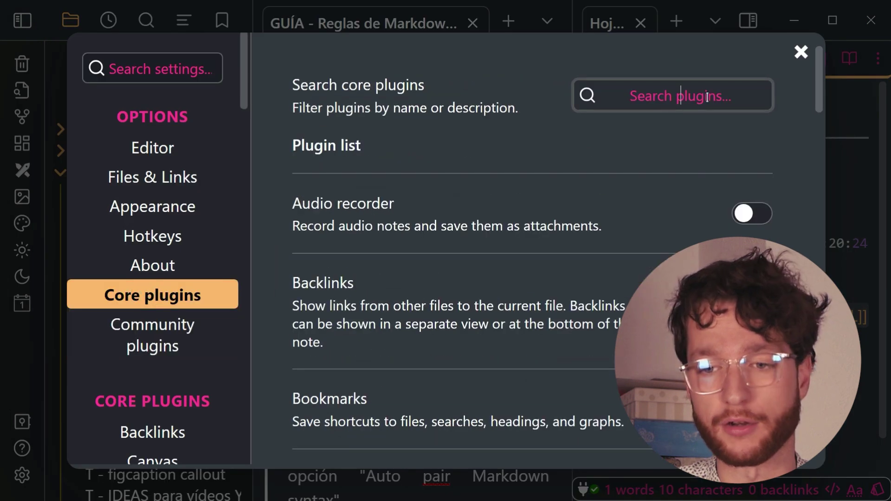
left_click(707, 97)
type("Templates")
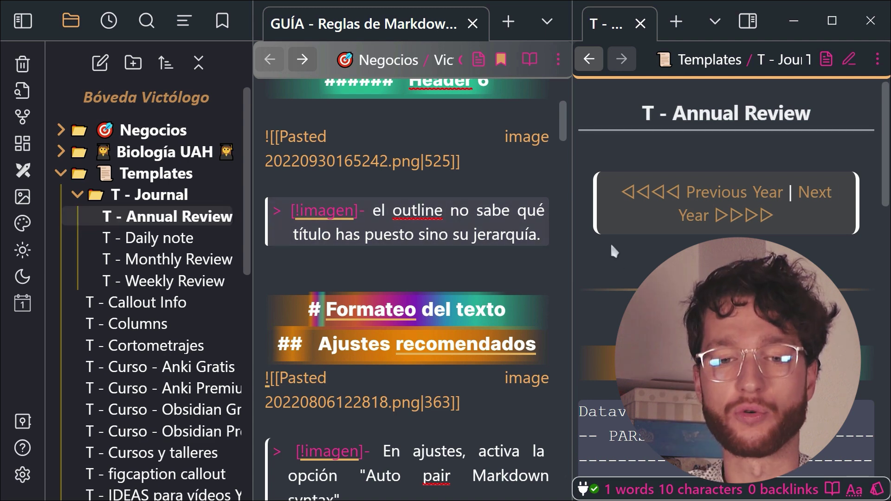
Browse the template notes in the Templates folder, from the T - Journal reviews to "T - Curso - Anki Gratis"
key("Down")
key("Down")
key("Down")
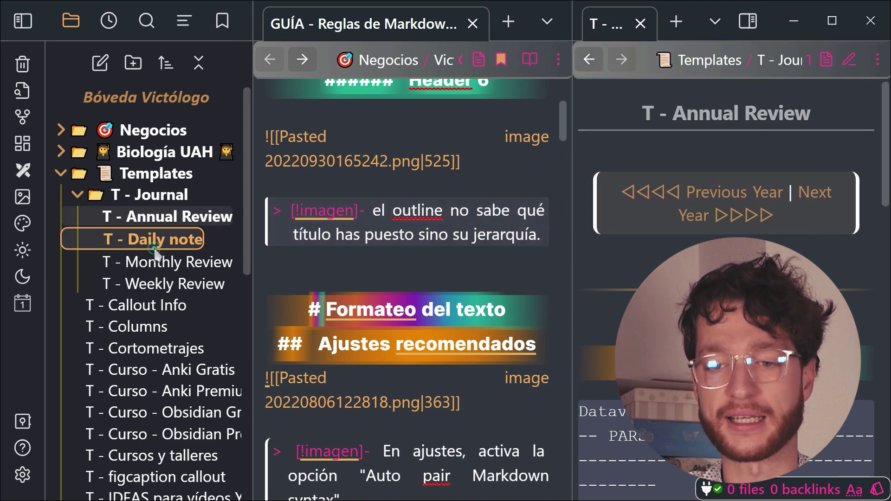
scroll(132, 315, "down", 3)
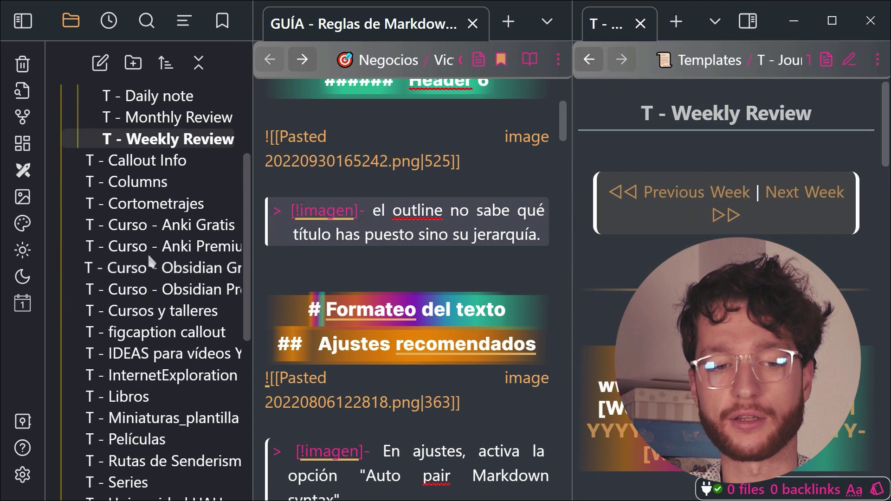
key("Down")
key("Down")
key("Down")
key("Down")
key("Down")
key("Down")
key("Down")
key("Down")
left_click(150, 232)
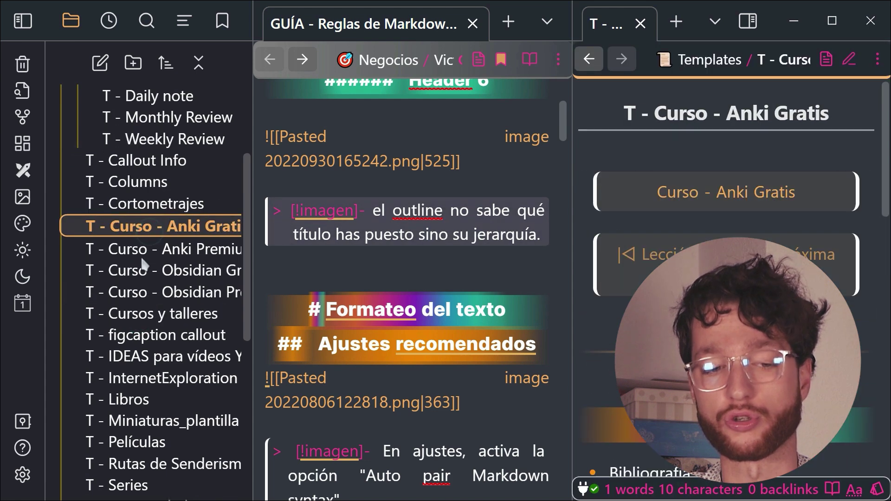
Open the "T - Películas" template and merge the Markdown guide tab into its tab group
scroll(143, 260, "down", 3)
left_click(139, 295)
left_click_drag(371, 23, 637, 24)
left_click(334, 18)
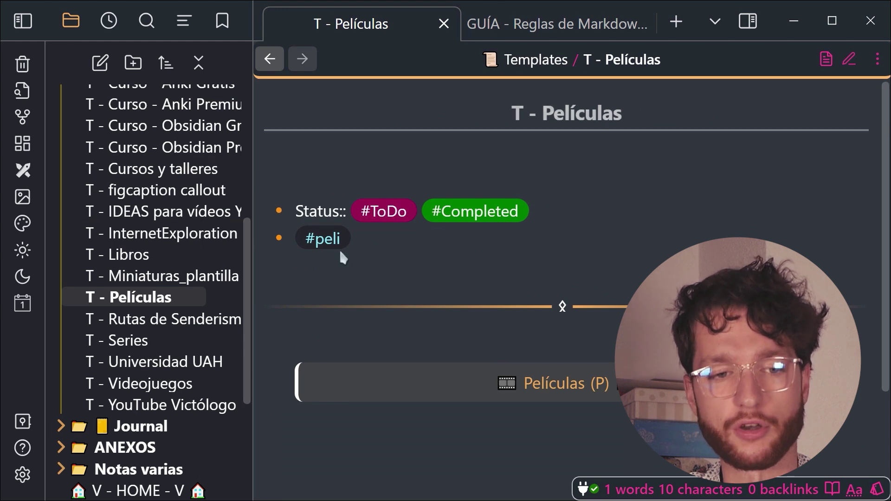
Find the Series note by searching the vault for "series" and open it in a new tab
key("ctrl+o")
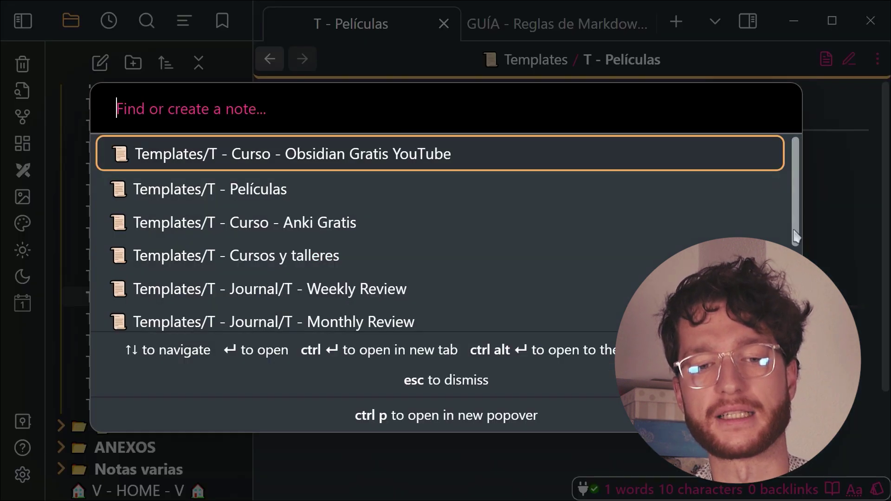
type("series")
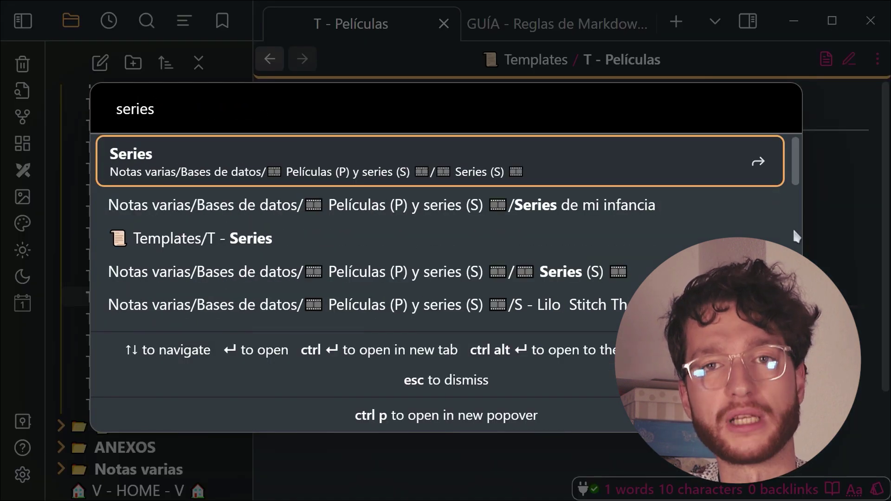
key("ctrl+Return")
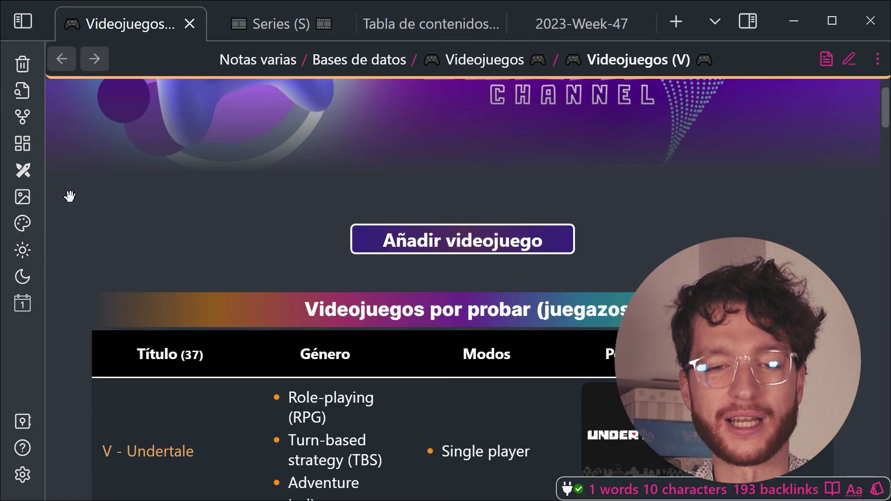
Review the "Videojuegos por probar" table in the Videojuegos (V) note and open "V - The Witcher 3 Wild Hunt"
scroll(66, 186, "down", 4)
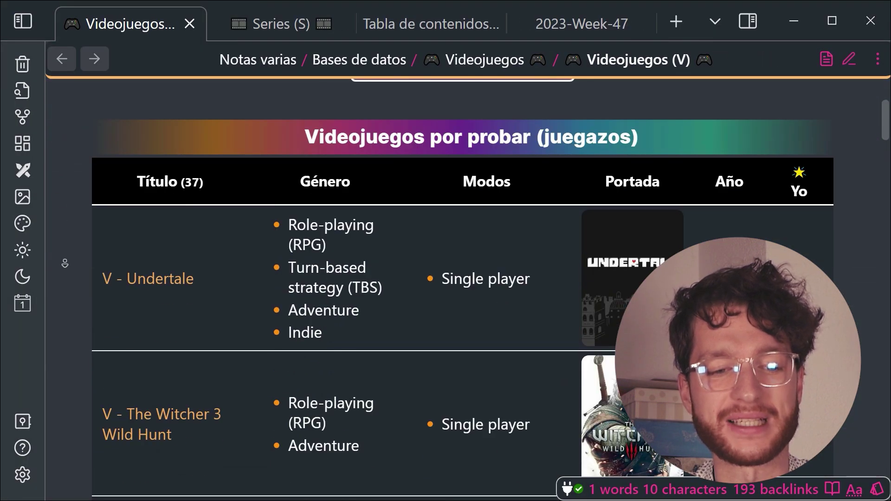
scroll(74, 268, "down", 3)
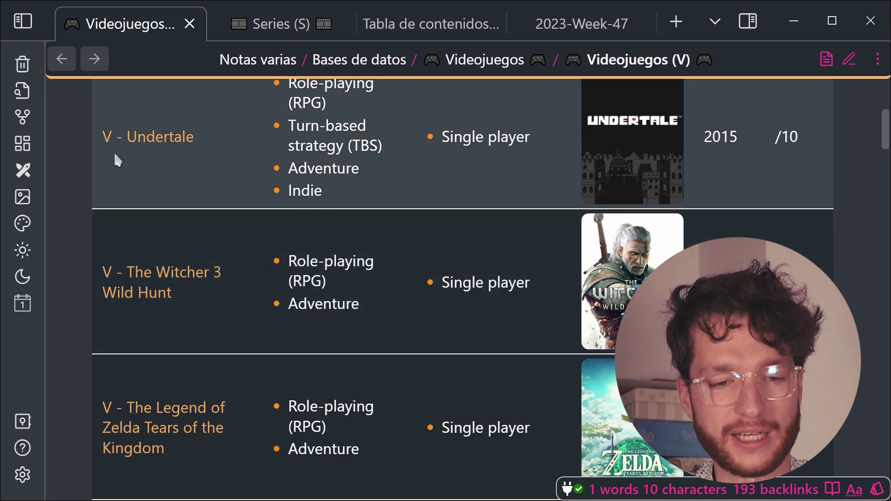
left_click(115, 279)
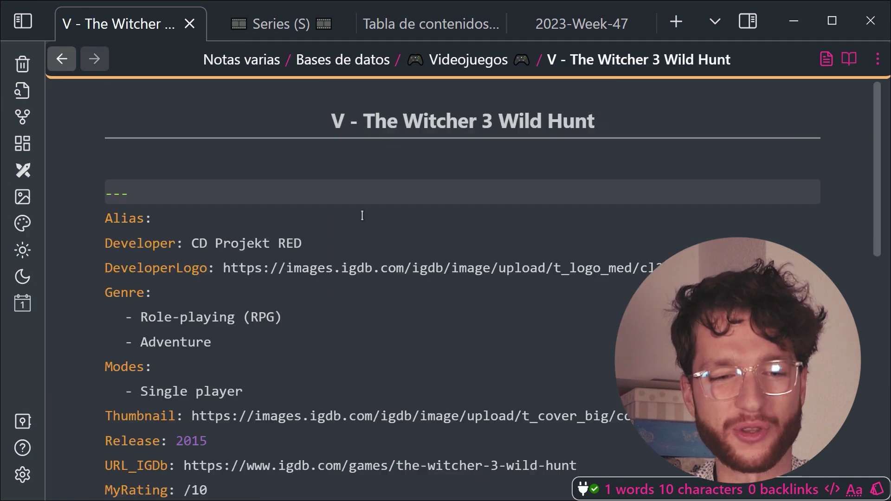
Review the metadata of V - The Witcher 3 Wild Hunt and close its tab
scroll(362, 215, "down", 10)
scroll(360, 220, "up", 10)
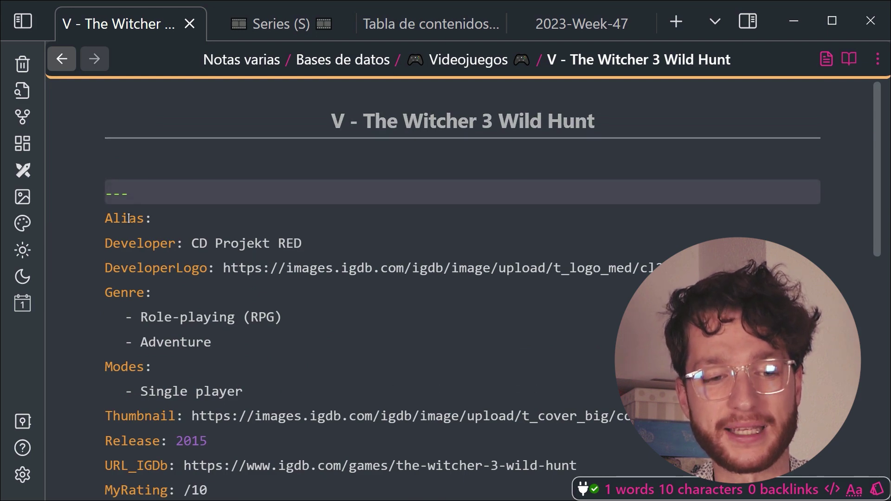
key("ctrl+w")
Open S - Tokyo Revengers from the Series table in editing view, select its entire content for review, and close the tab
scroll(213, 228, "down", 10)
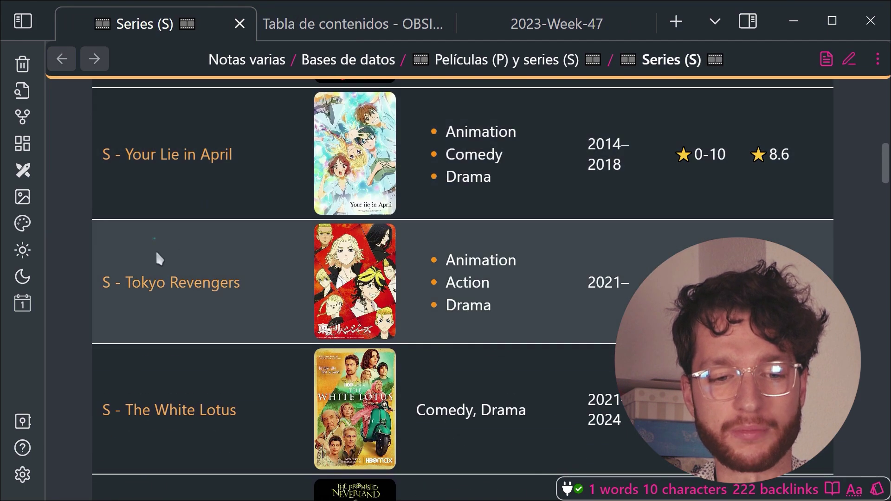
left_click(167, 282)
key("ctrl+e")
scroll(341, 259, "down", 15)
left_click_drag(640, 394, 1, 3)
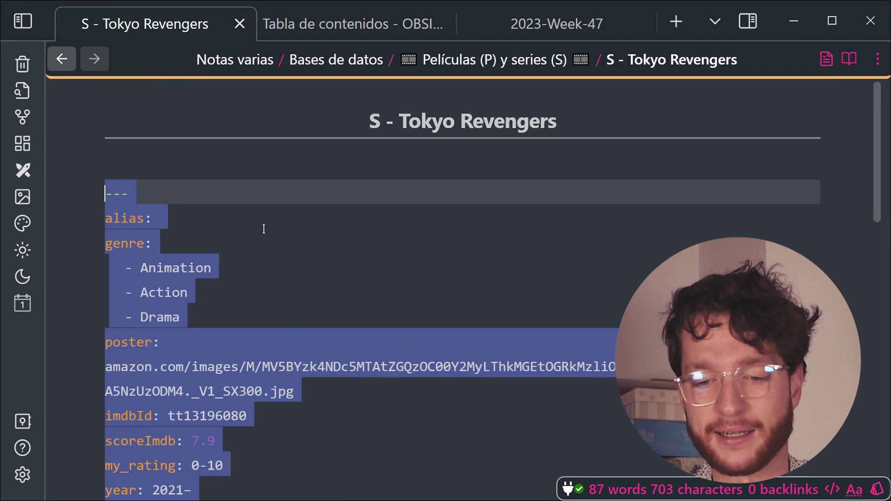
key("ctrl+w")
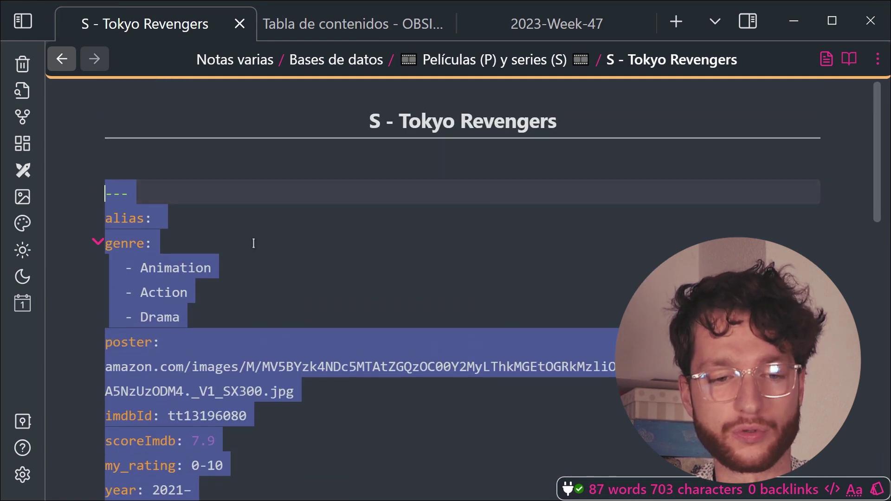
Examine the tables of videos to script, record and edit in Tabla de contenidos - OBSIDIAN, expanding the collapsed sections, and close the note
scroll(205, 320, "down", 9)
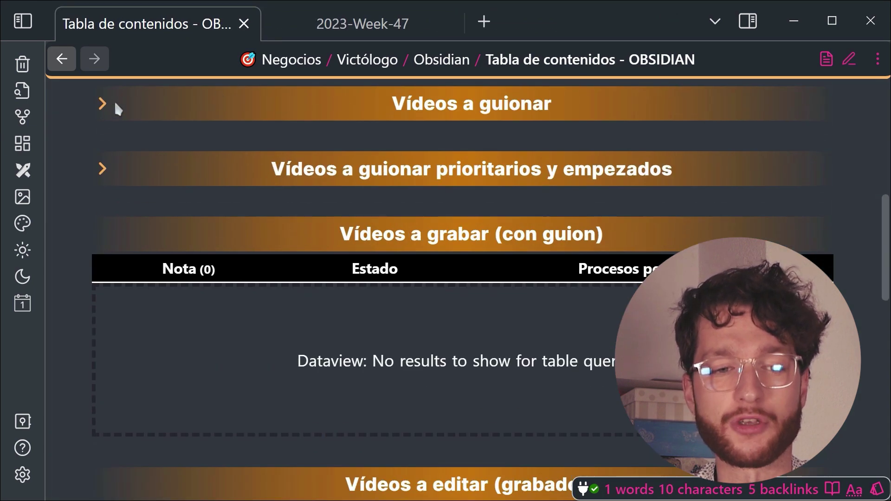
left_click(102, 104)
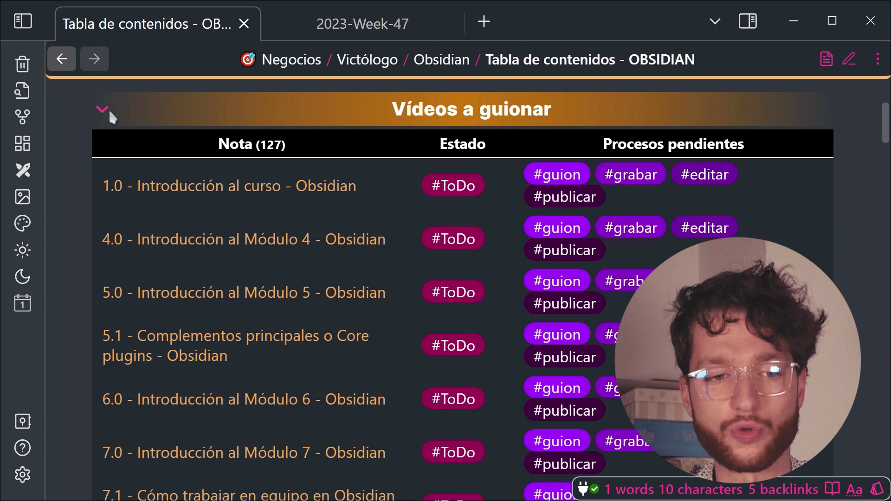
left_click(103, 110)
left_click(101, 174)
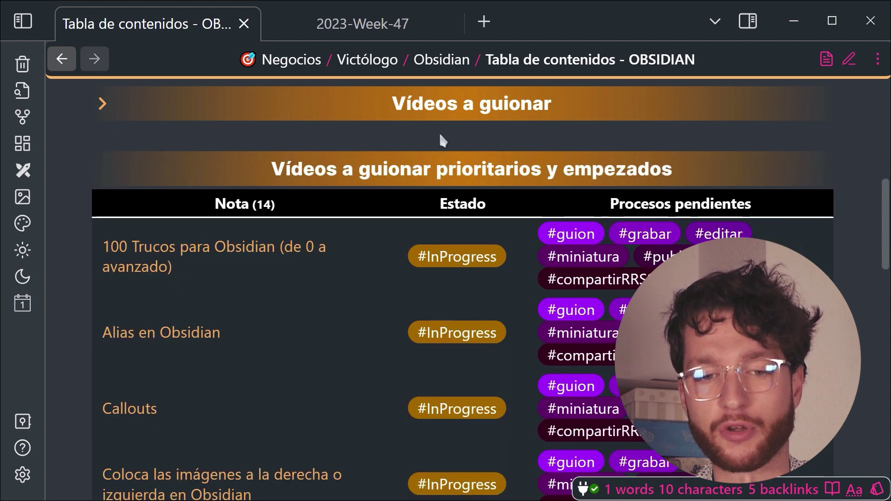
double_click(366, 179)
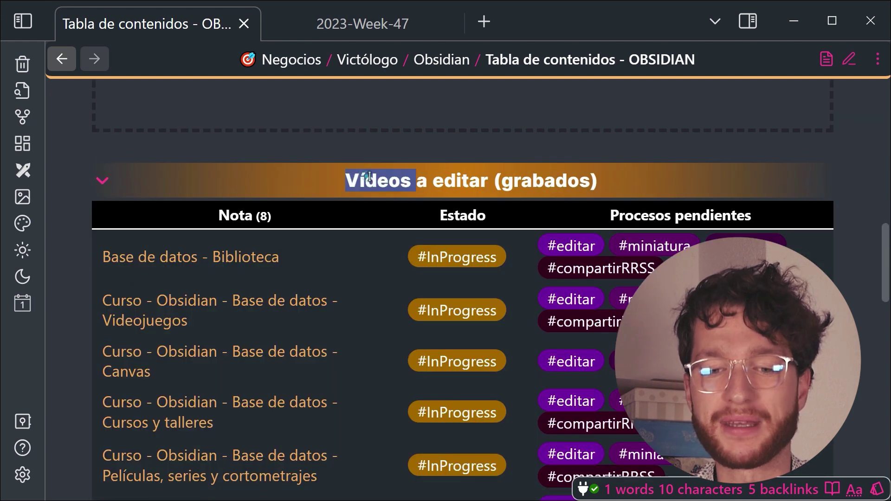
left_click_drag(366, 179, 569, 189)
scroll(557, 186, "down", 3)
scroll(145, 202, "down", 15)
scroll(232, 202, "down", 16)
key("ctrl+w")
Compare the "Seguimiento de hábitos" tables in the 2023-Week-47 and 2023-Week-46 weekly reviews
scroll(103, 230, "down", 9)
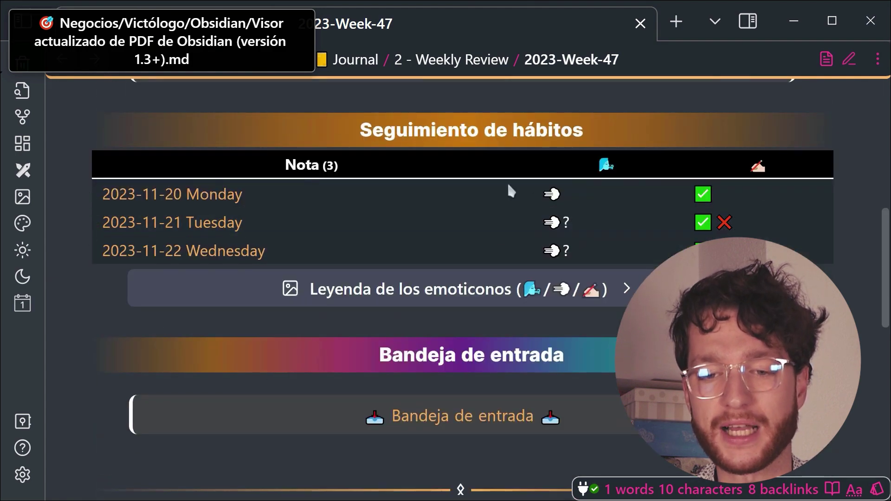
scroll(464, 216, "up", 10)
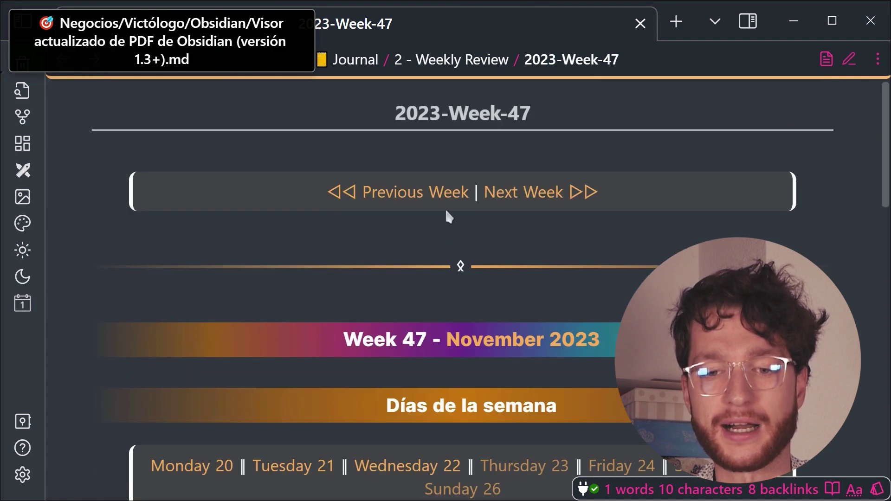
left_click(415, 192)
scroll(285, 215, "down", 9)
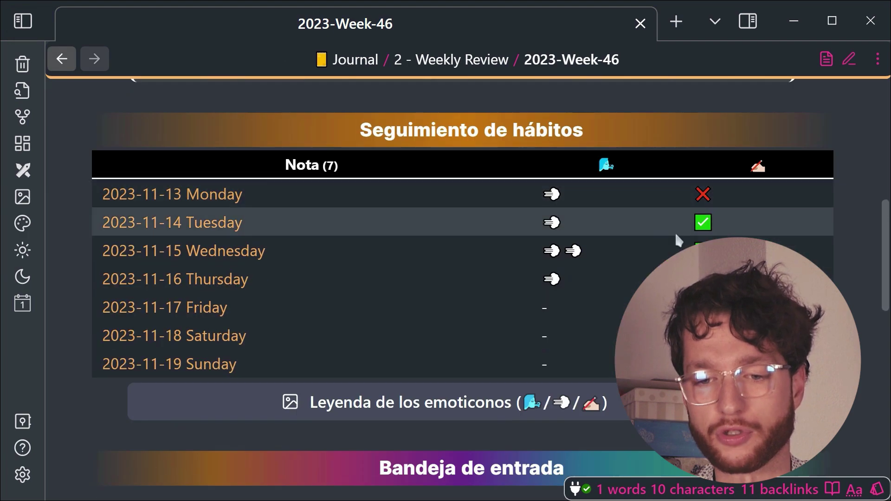
scroll(503, 341, "up", 5)
left_click(474, 198)
scroll(464, 209, "down", 15)
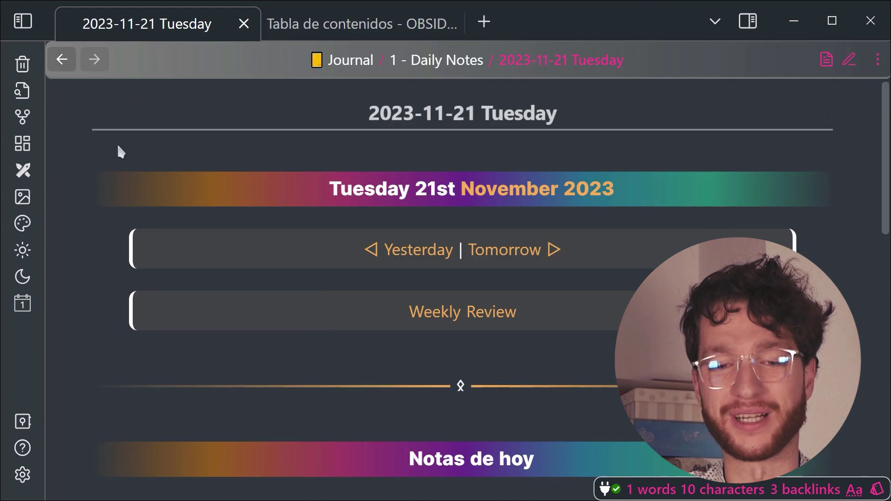
Look through the sections of the 2023-11-21 Tuesday daily note
scroll(112, 195, "down", 10)
scroll(100, 235, "up", 8)
scroll(244, 285, "up", 6)
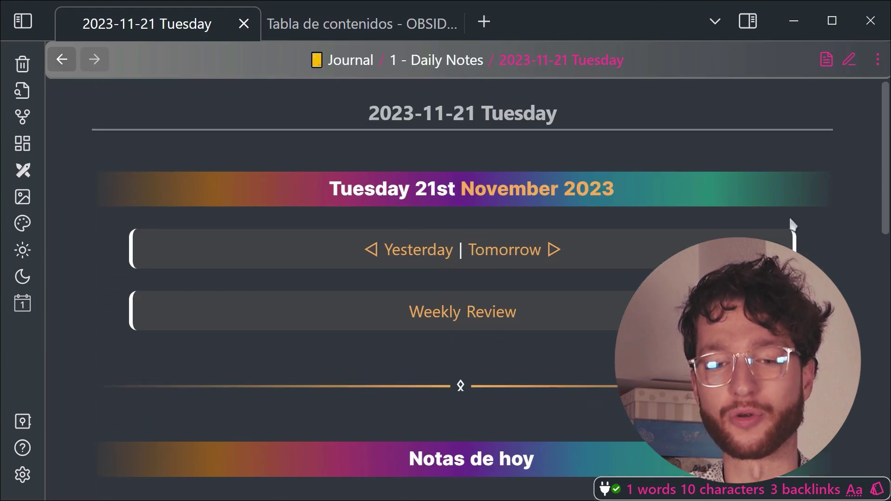
Show the calendar, create the daily note for 23 November 2023 and open the weekly review for week 47
key("ctrl+alt+Right")
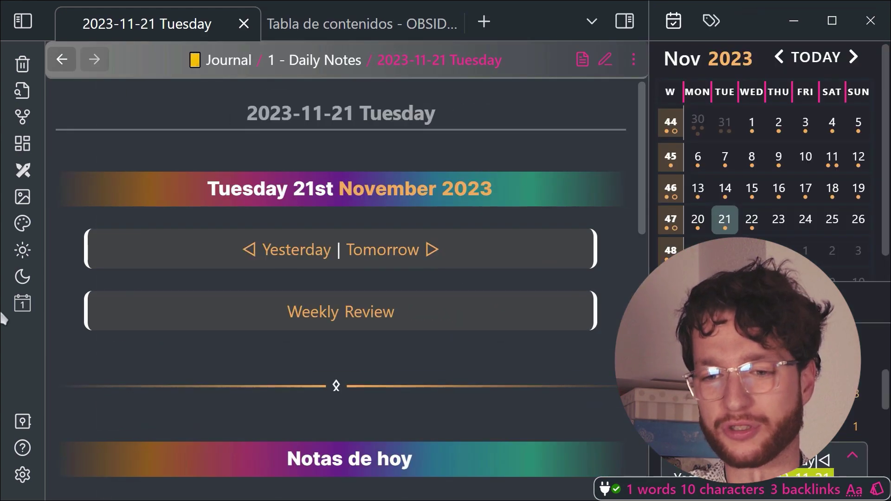
left_click(778, 221)
left_click(673, 221)
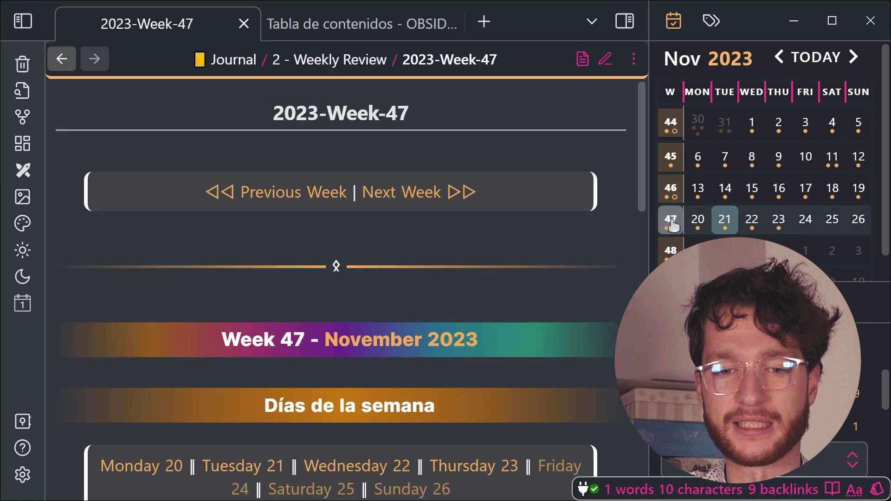
Look through the 2023-Week-47 weekly review and close its tab
left_click(334, 340)
left_click(298, 346)
scroll(360, 212, "down", 10)
key("ctrl+w")
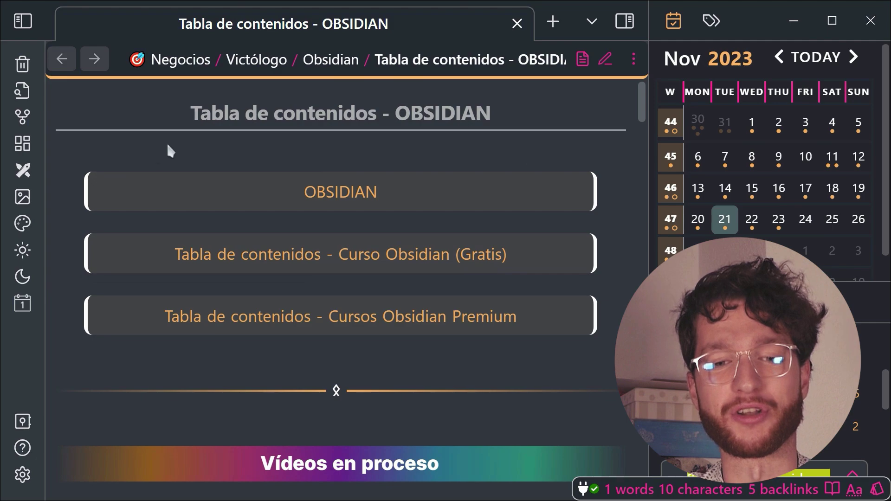
Find the Digital Garden plugin note in the table of videos to script and open it
left_click(246, 320)
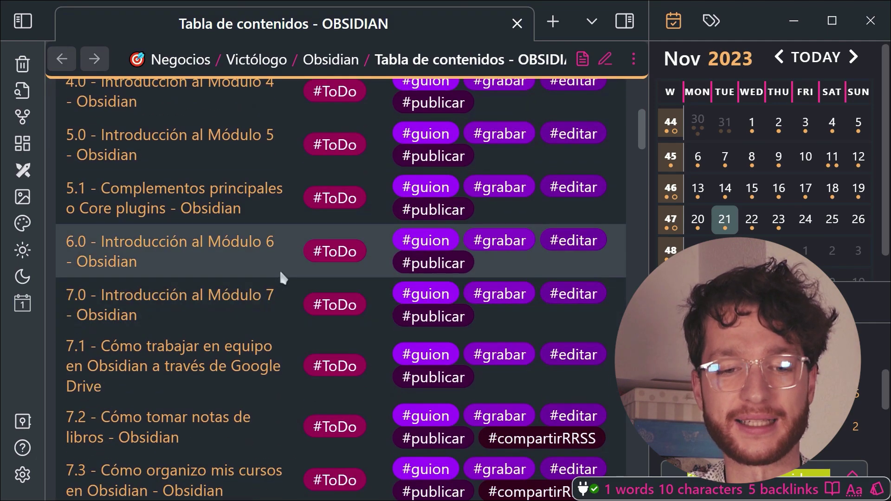
scroll(285, 273, "down", 20)
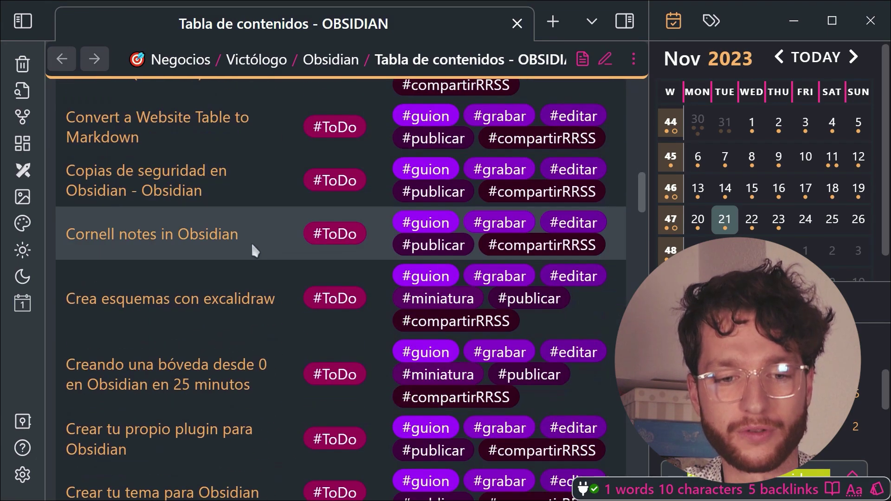
scroll(251, 241, "down", 5)
left_click(81, 158)
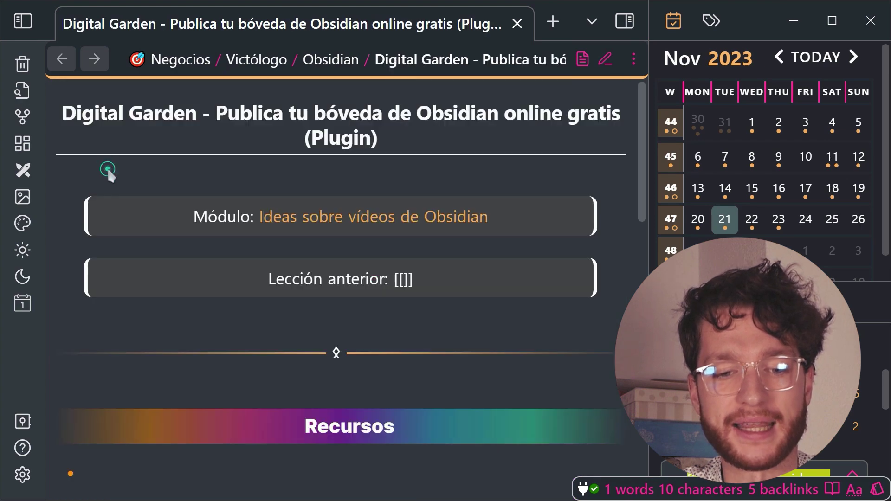
Review the Digital Garden note's Metadata section and switch to editing view to examine the structure supplied by its template
scroll(172, 185, "down", 8)
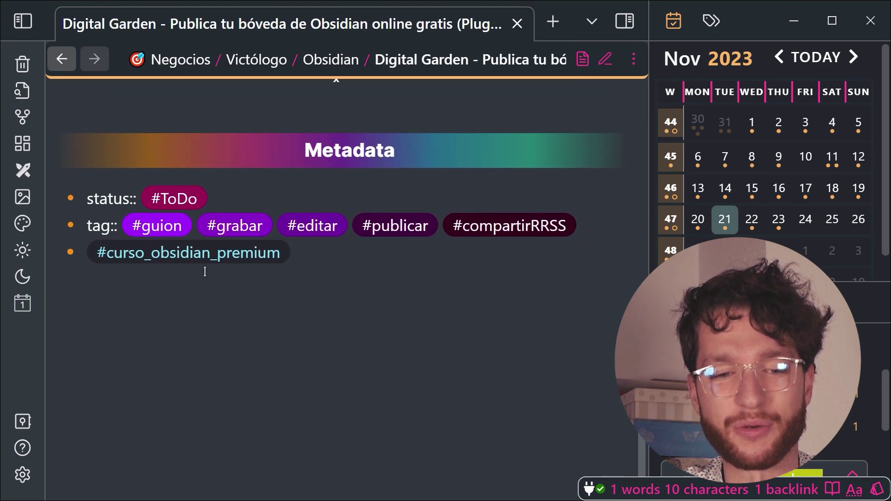
key("ctrl+e")
key("ctrl+a")
scroll(348, 323, "up", 10)
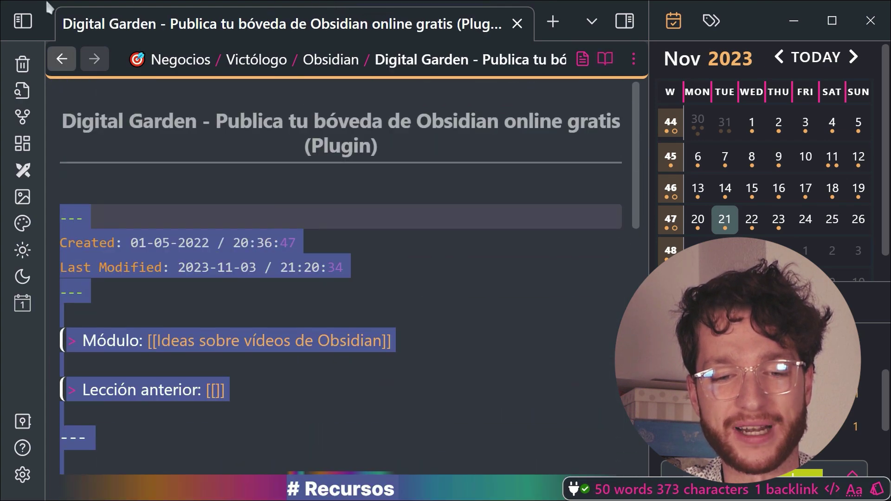
left_click_drag(2, 74, 1, 218)
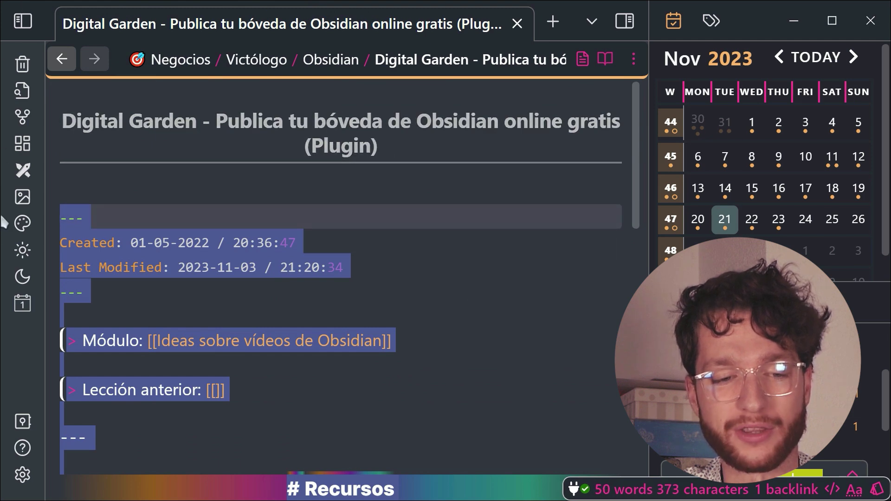
left_click_drag(62, 121, 420, 165)
scroll(420, 168, "down", 10)
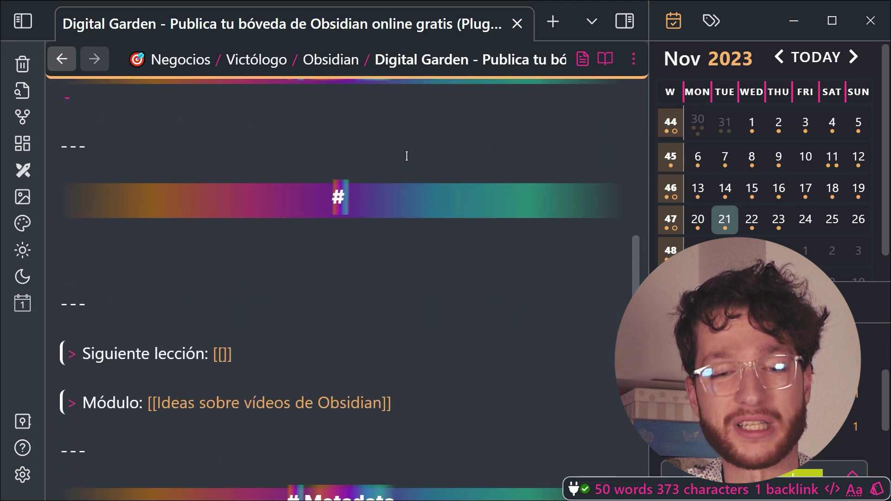
scroll(407, 156, "up", 3)
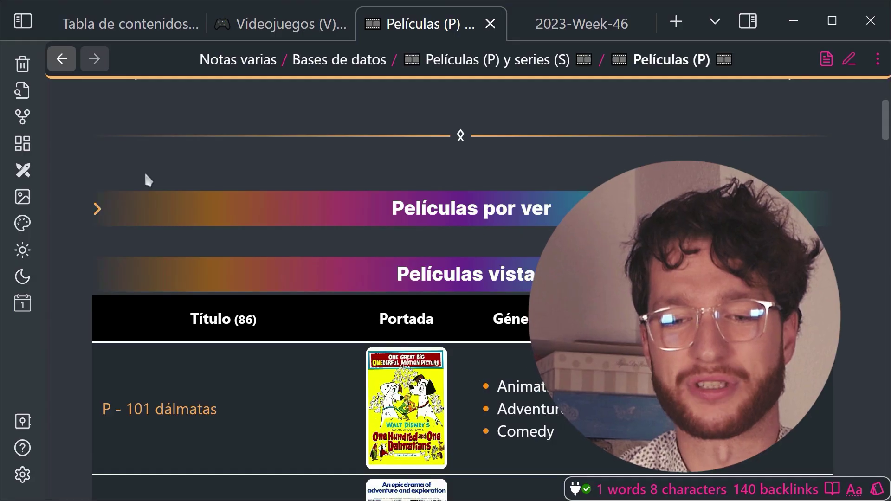
Browse the "Películas vistas" table and enlarge the poster of P - Boku No Hero - El despertar de los héroes, then restore it
scroll(144, 174, "down", 6)
scroll(189, 175, "up", 3)
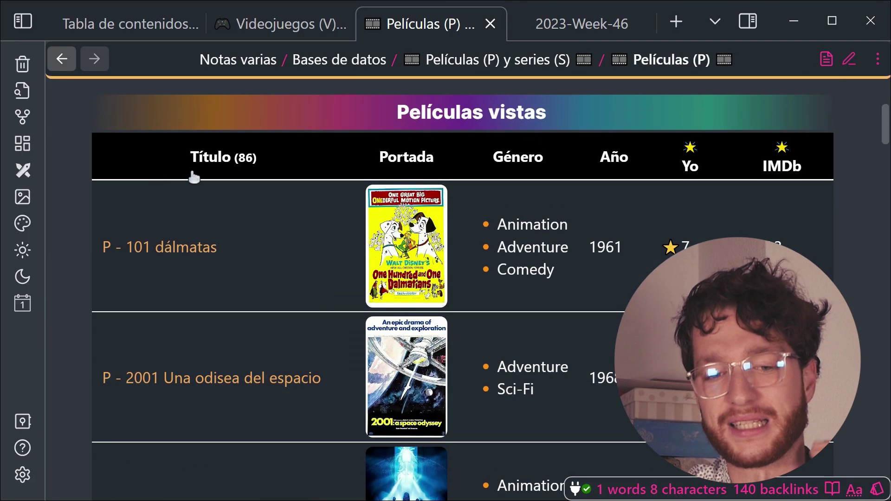
scroll(377, 288, "down", 10)
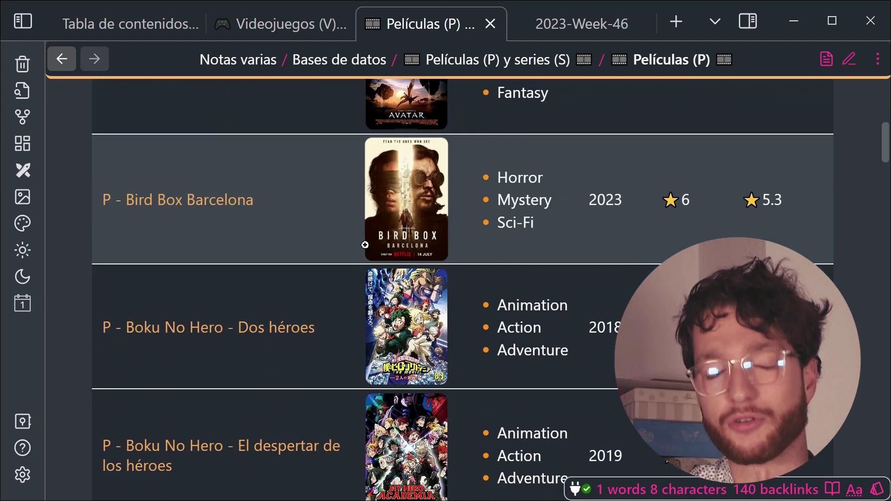
scroll(365, 245, "down", 5)
left_click(396, 189)
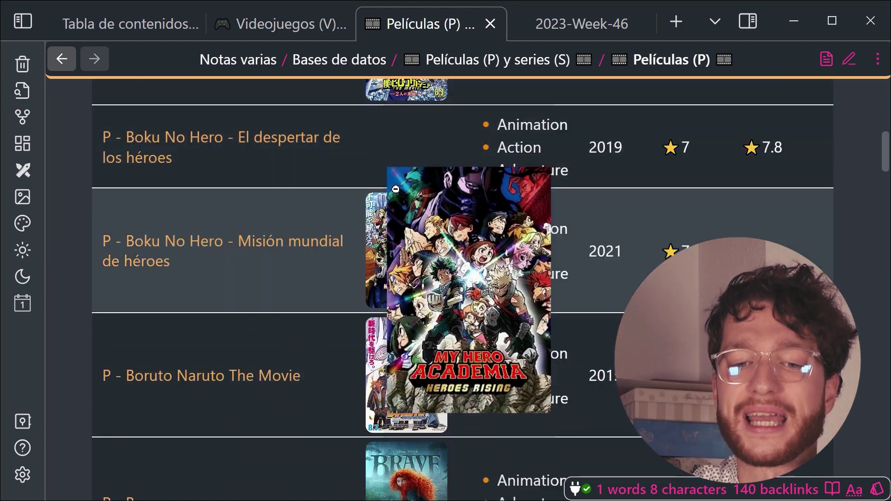
left_click(395, 189)
Switch the Películas (P) note to editing view and select the whole Dataview query under "Películas vistas"
key("ctrl+e")
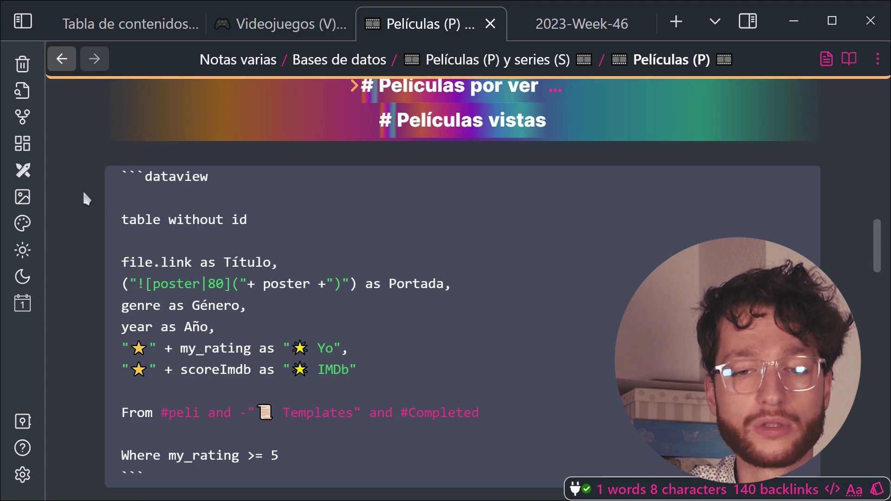
scroll(513, 338, "down", 1)
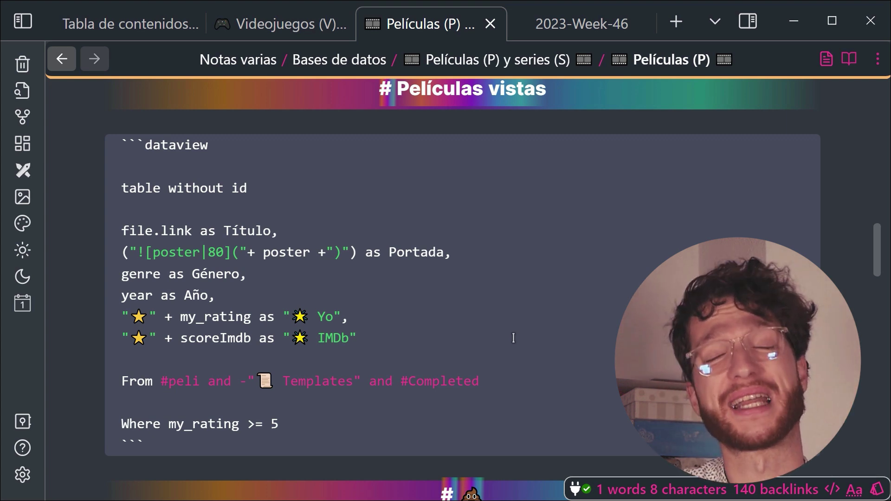
left_click_drag(223, 441, 88, 135)
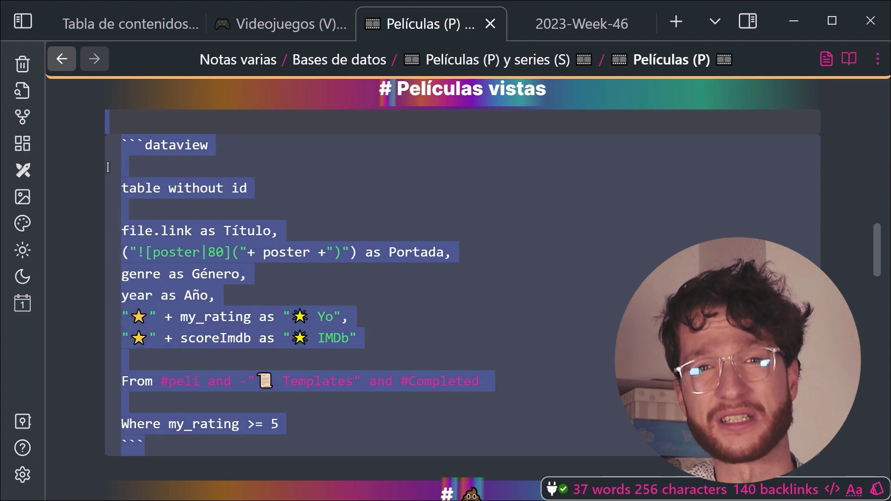
Switch the Películas (P) note to reading view and toggle the folding of its film sections
key("ctrl+e")
left_click_drag(395, 116, 545, 114)
scroll(520, 113, "up", 3)
left_click(95, 191)
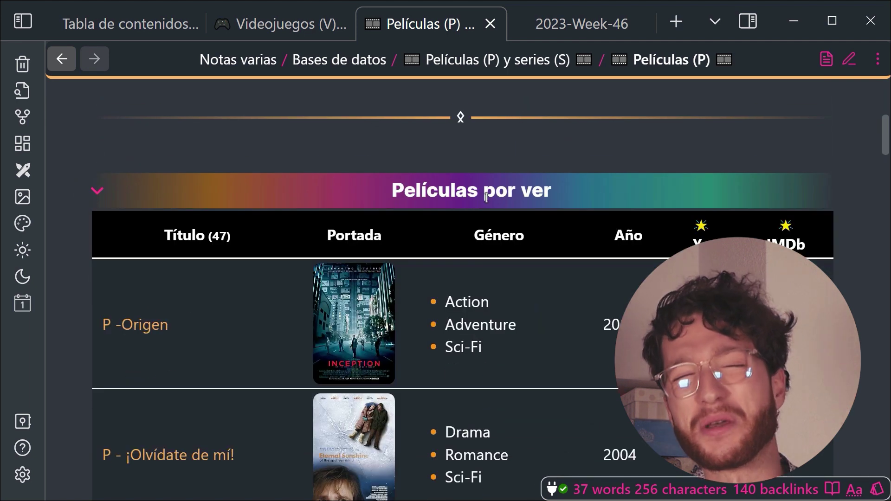
left_click(97, 191)
left_click(98, 258)
Examine the Videojuegos (V) note's dataview code and rendered view, and return to the Tabla de contenidos - OBSIDIAN note
scroll(491, 197, "down", 3)
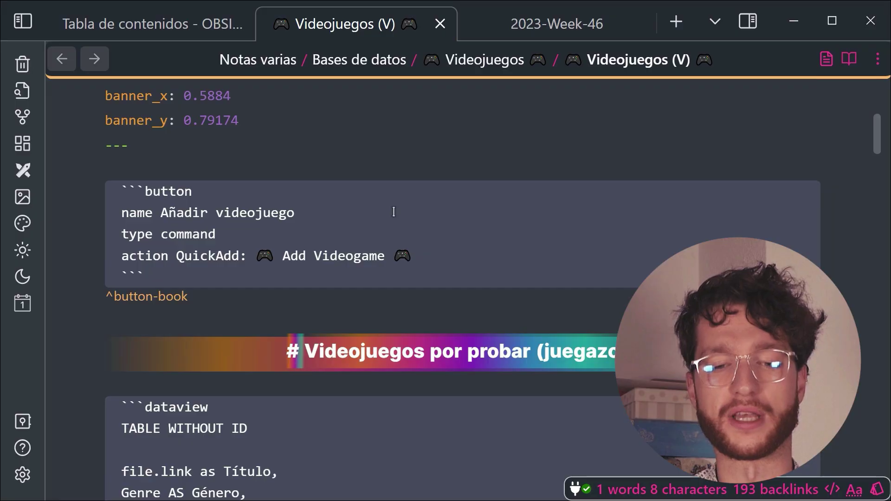
scroll(393, 212, "down", 4)
key("ctrl+e")
scroll(408, 266, "down", 5)
key("ctrl+shift+Tab")
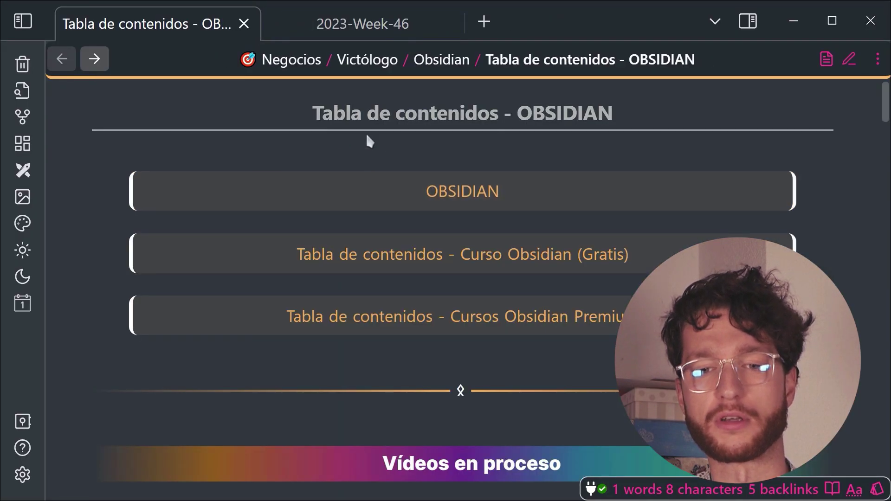
Show the source of the Tabla de contenidos - OBSIDIAN note and examine its queries for videos to script
scroll(375, 135, "down", 8)
scroll(143, 179, "down", 3)
key("ctrl+e")
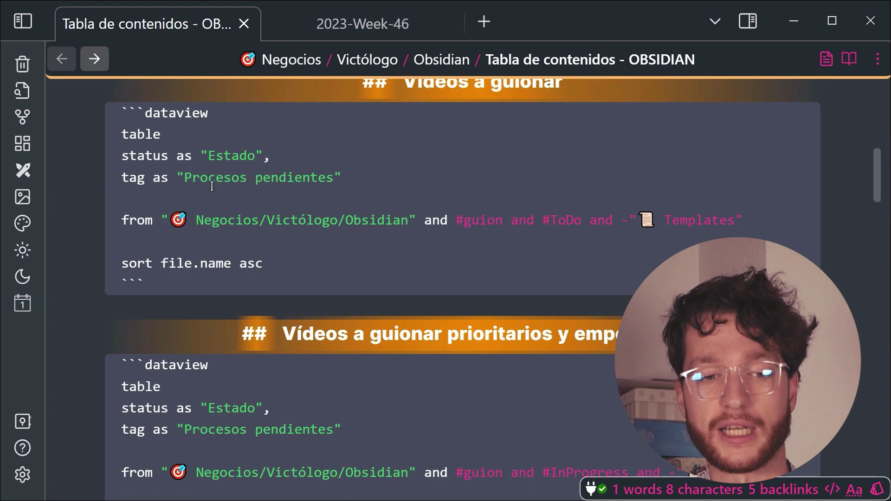
scroll(269, 231, "up", 3)
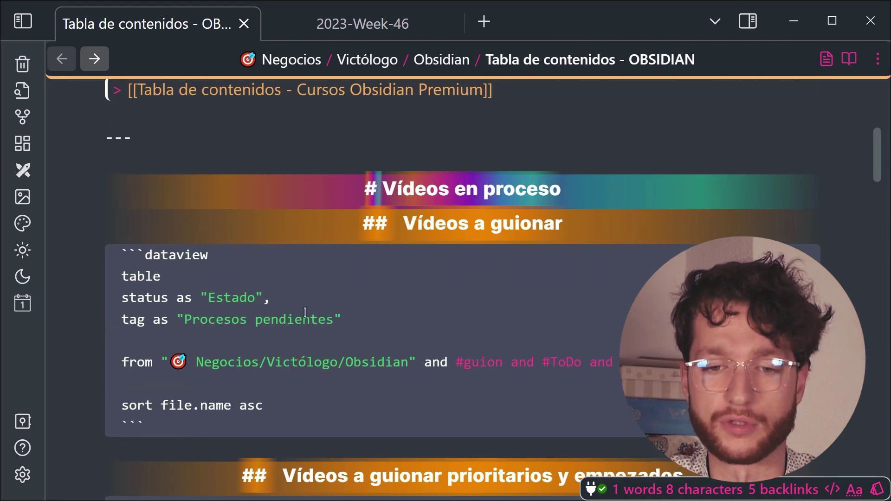
left_click_drag(402, 224, 562, 223)
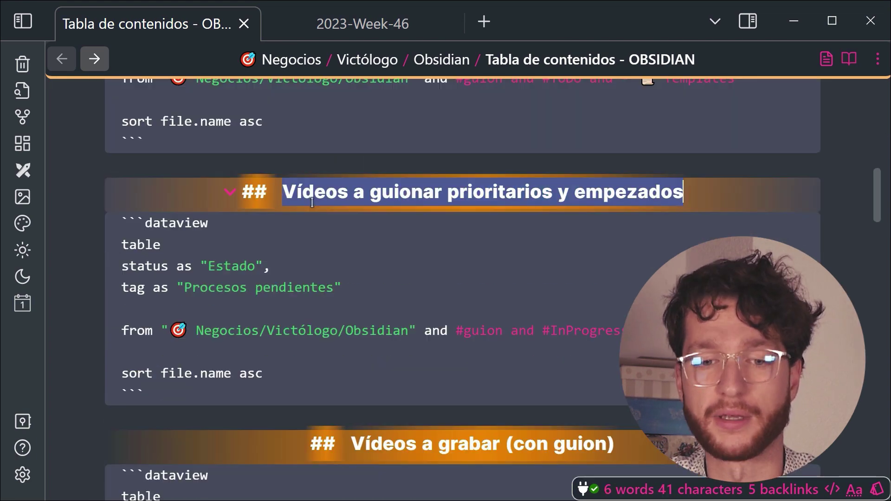
scroll(652, 228, "down", 6)
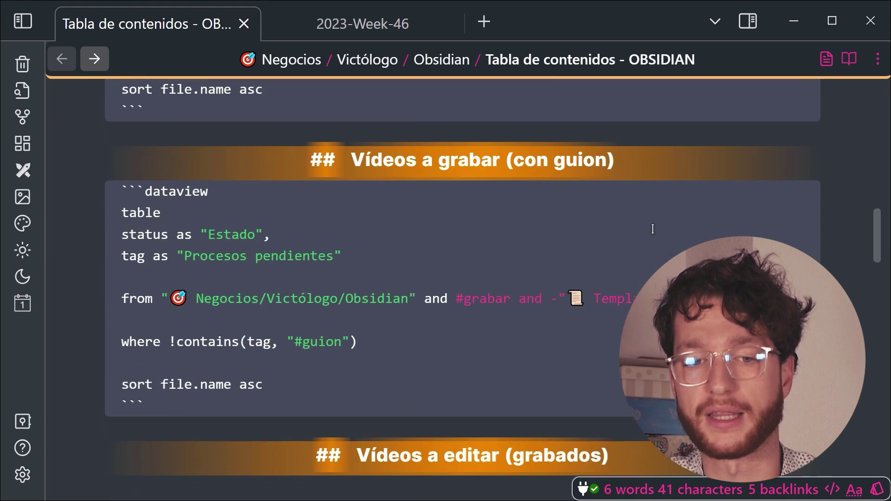
Examine the queries for videos to record, videos to edit and edited videos without a thumbnail
left_click_drag(384, 164, 638, 160)
scroll(640, 167, "down", 6)
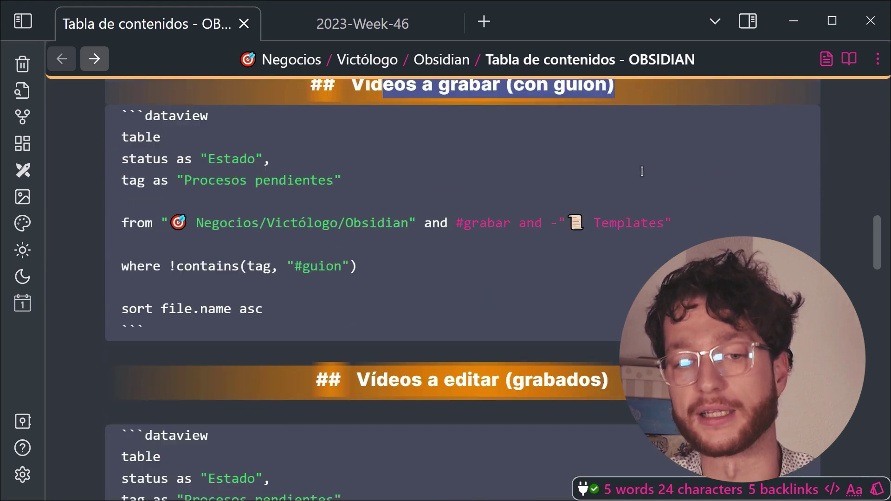
left_click_drag(380, 176, 613, 170)
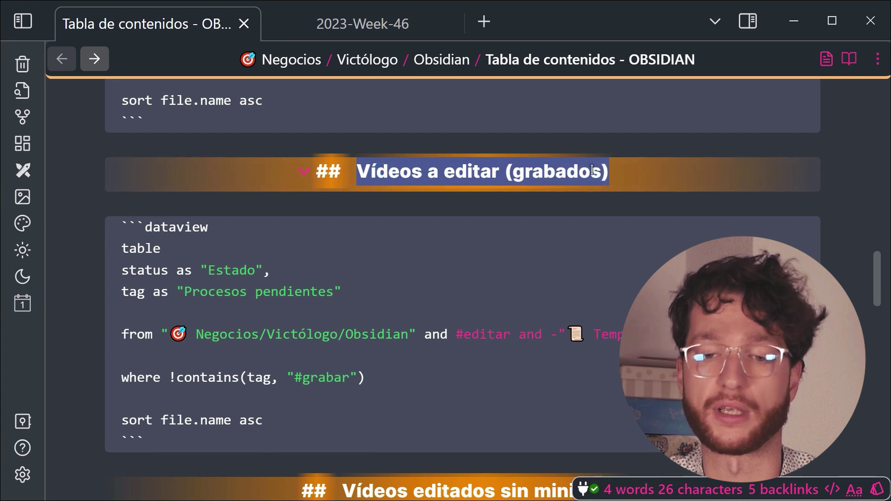
scroll(337, 183, "down", 6)
left_click_drag(343, 207, 631, 202)
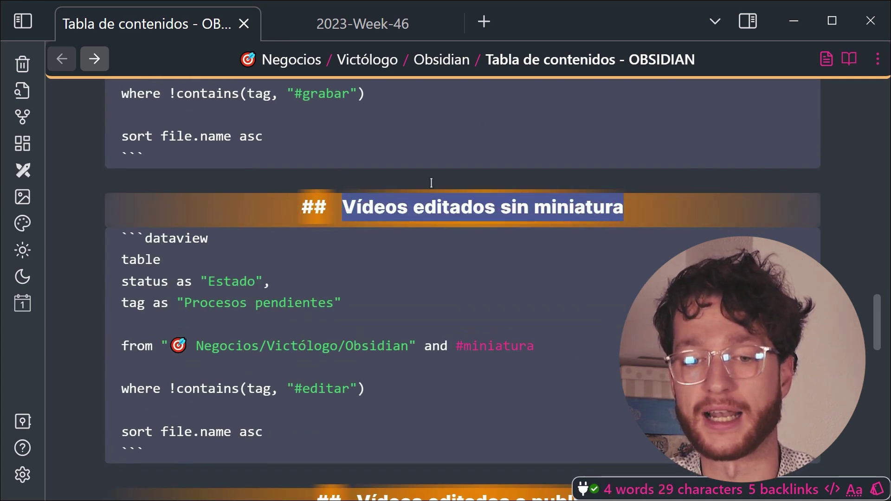
Examine the remaining queries through Vídeos completados y subidos, and close the Tabla de contenidos - OBSIDIAN note
scroll(510, 193, "down", 6)
left_click_drag(372, 218, 608, 221)
scroll(609, 220, "down", 6)
left_click_drag(358, 287, 639, 289)
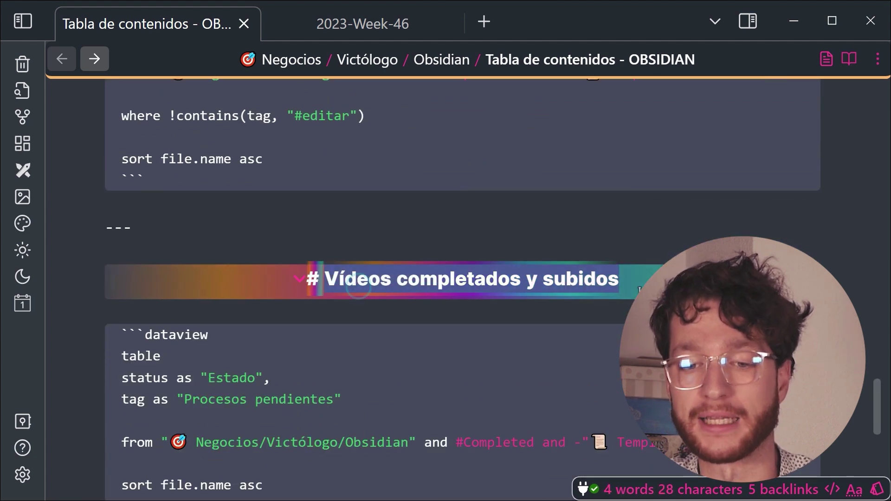
key("ctrl+e")
key("ctrl+w")
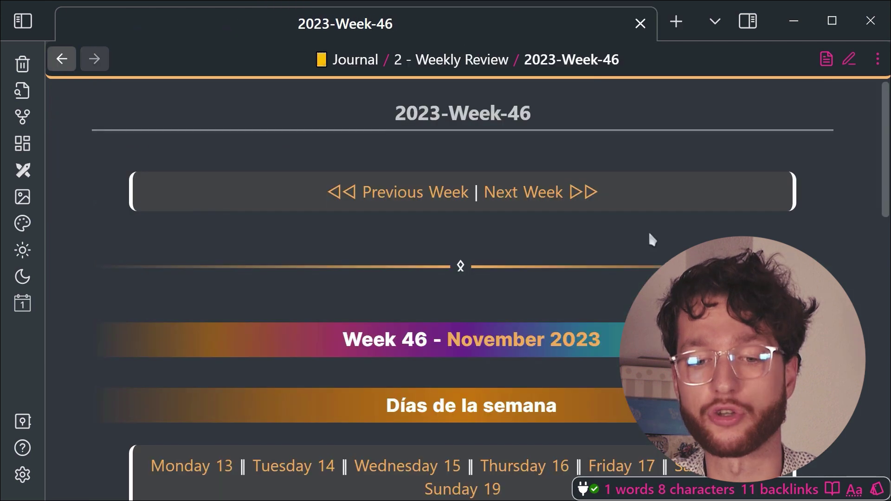
Examine the lower part of the 2023-Week-46 weekly review note
scroll(649, 235, "down", 9)
double_click(380, 130)
left_click_drag(500, 135, 235, 173)
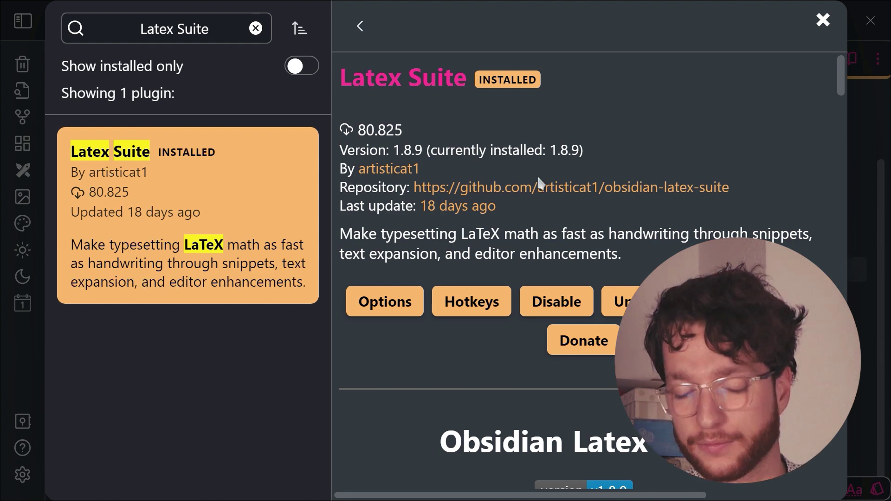
Leave the Latex Suite plugin page and write the inline formula $6^2-5=31$ in the Hoja en sucio note, adding a subscript 34
key("Escape")
key("Escape")
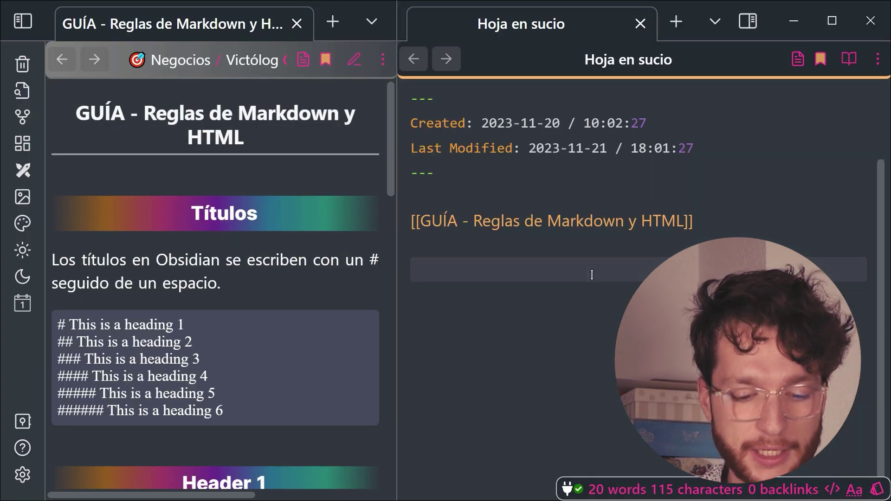
type("$")
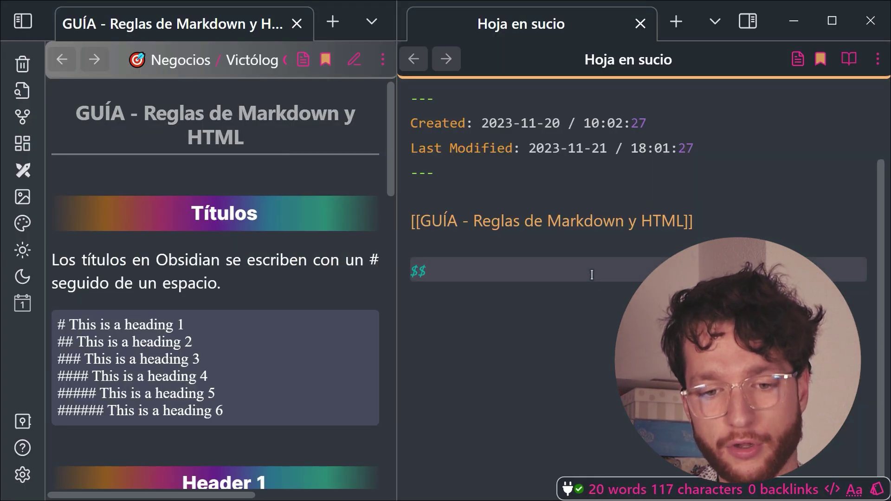
type("6")
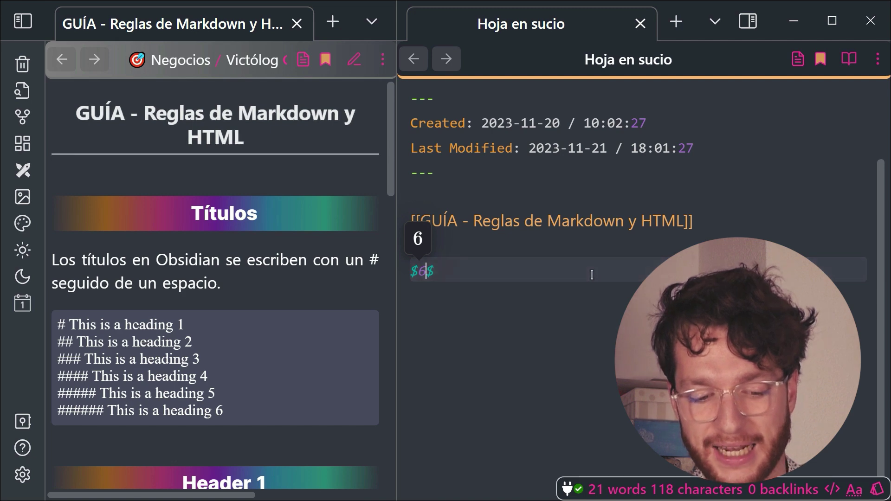
type("^4")
key("BackSpace")
type("2-5=3")
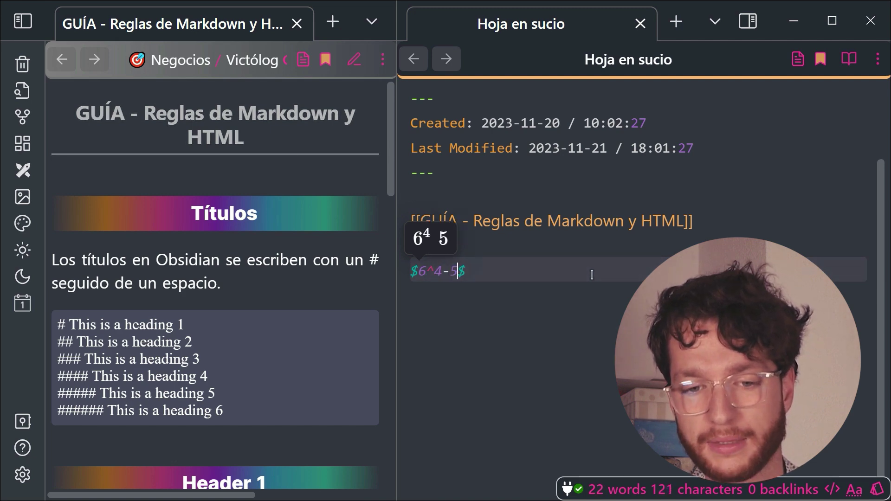
type("1")
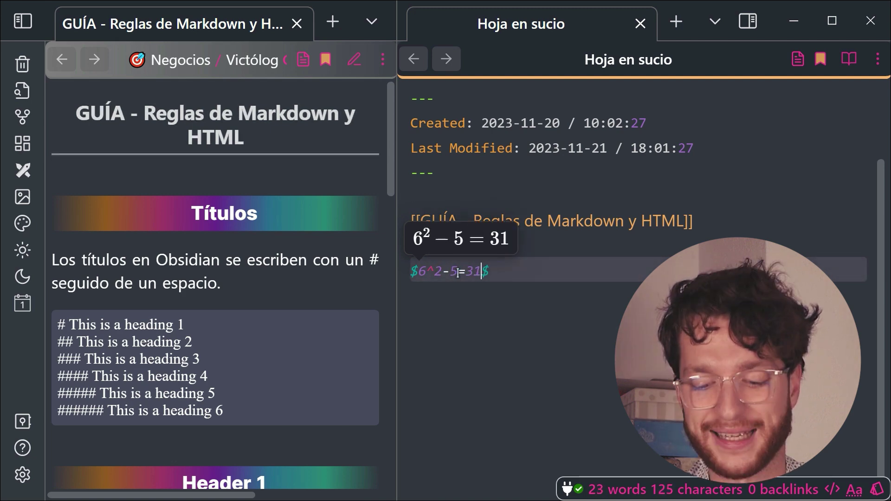
type("_{34")
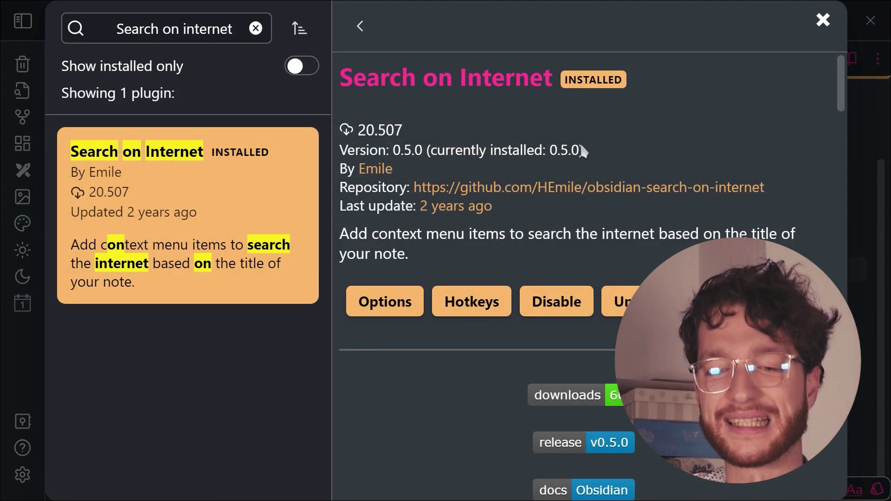
Open the Search on Internet plugin's options, examine its configured Google and Youtube searches, and close the settings
left_click(365, 299)
left_click(691, 186)
left_click_drag(691, 187, 533, 199)
scroll(484, 199, "down", 5)
scroll(533, 198, "down", 3)
scroll(601, 207, "up", 3)
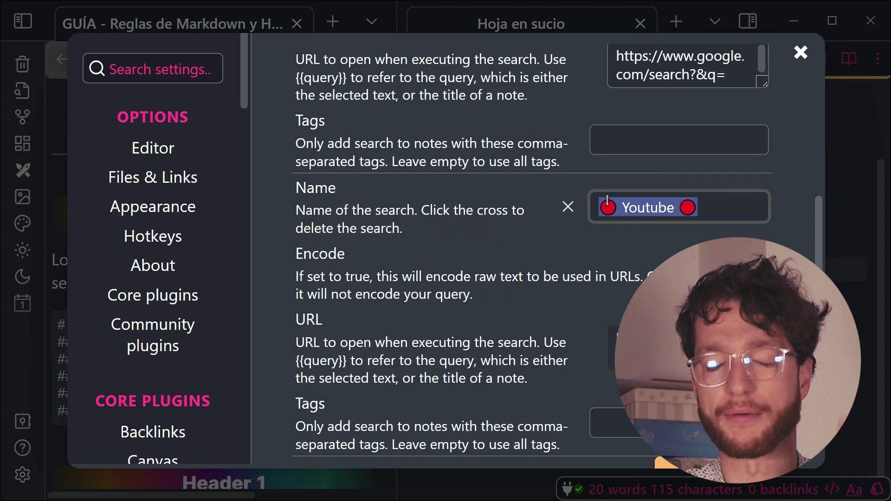
key("Escape")
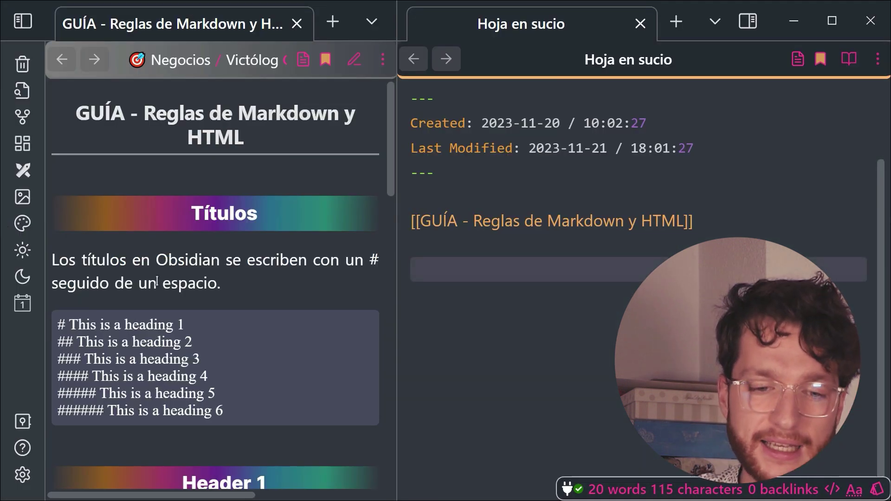
Search Google for the word "etiquetas" from the Etiquetas section of the Markdown guide, and return to the note
scroll(167, 278, "down", 10)
scroll(170, 278, "down", 15)
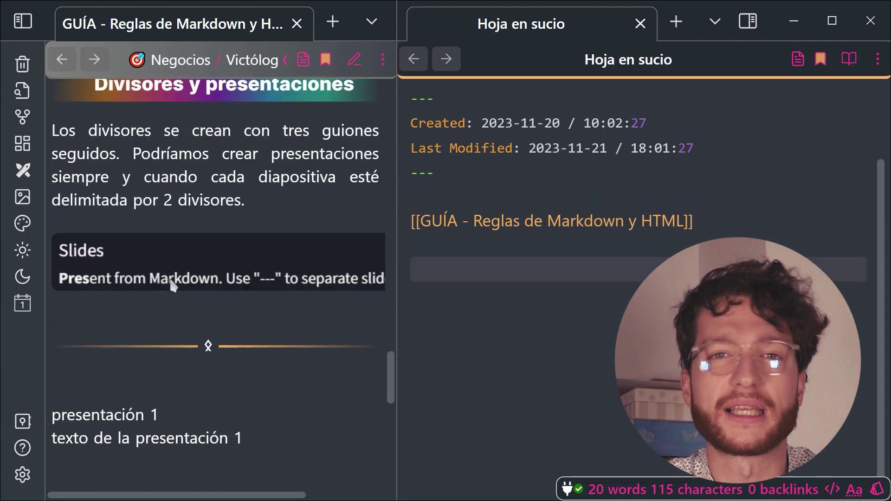
scroll(170, 278, "down", 5)
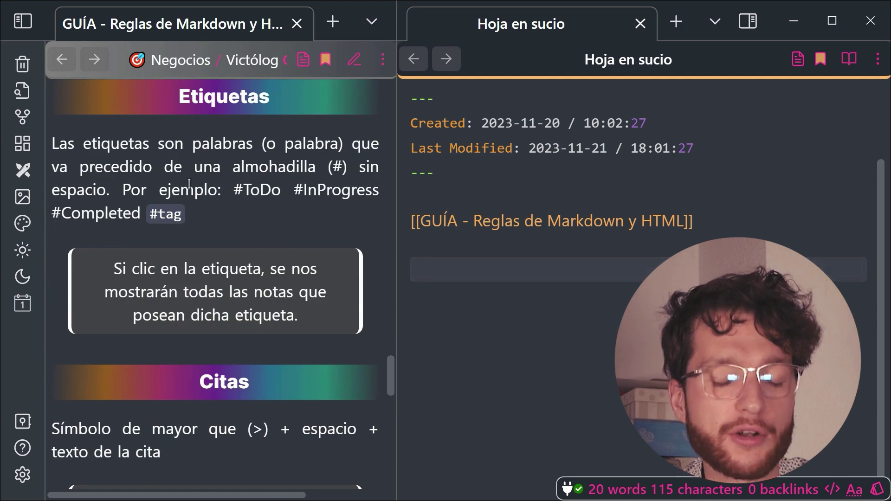
double_click(112, 147)
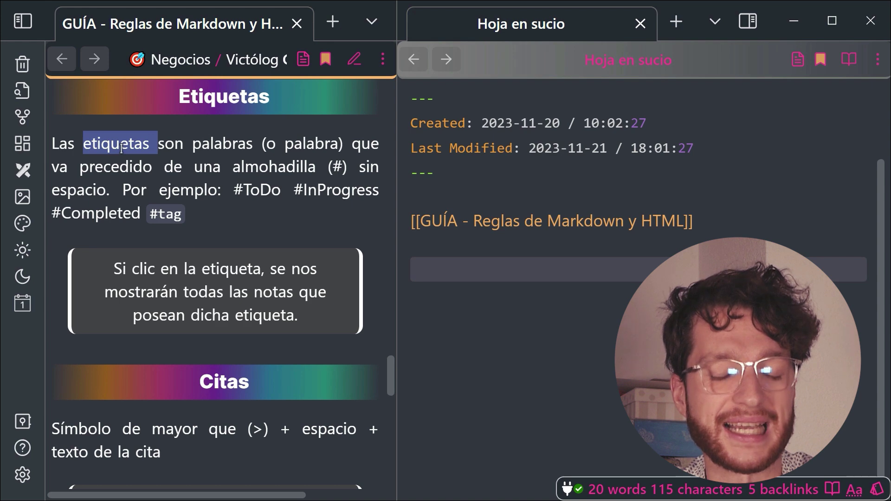
key("ctrl+e")
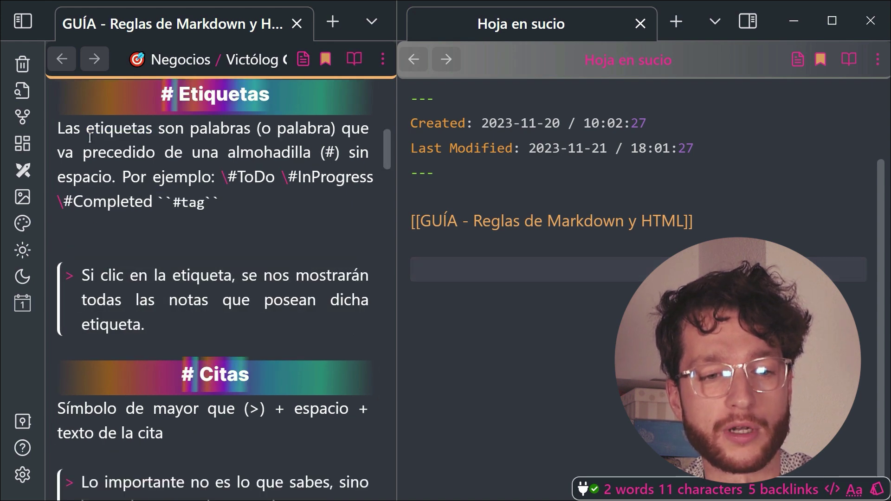
key("ctrl+e")
double_click(116, 143)
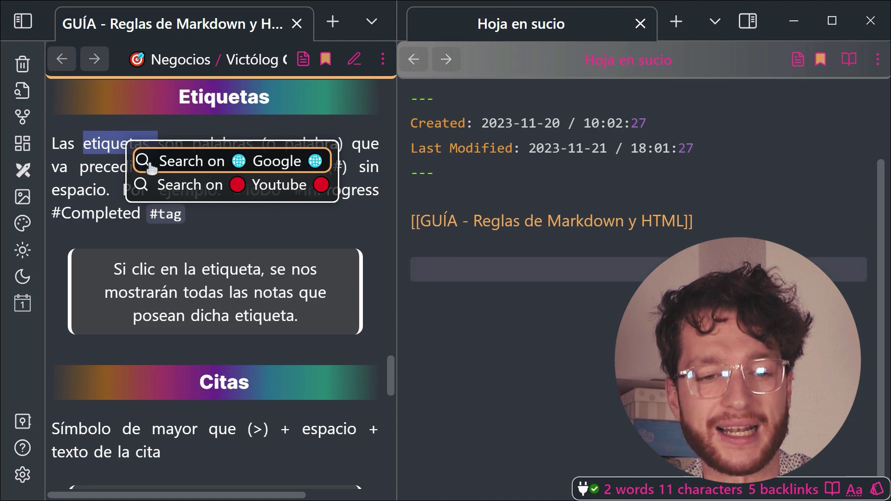
left_click(295, 170)
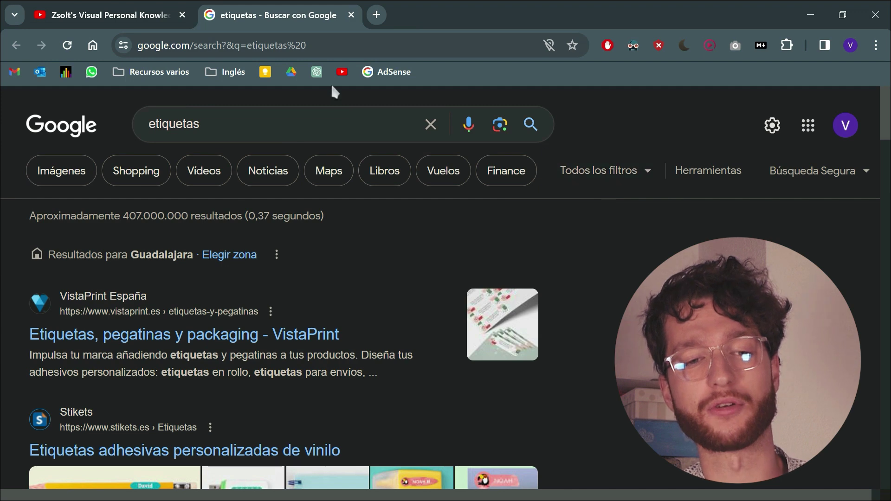
key("alt+Tab")
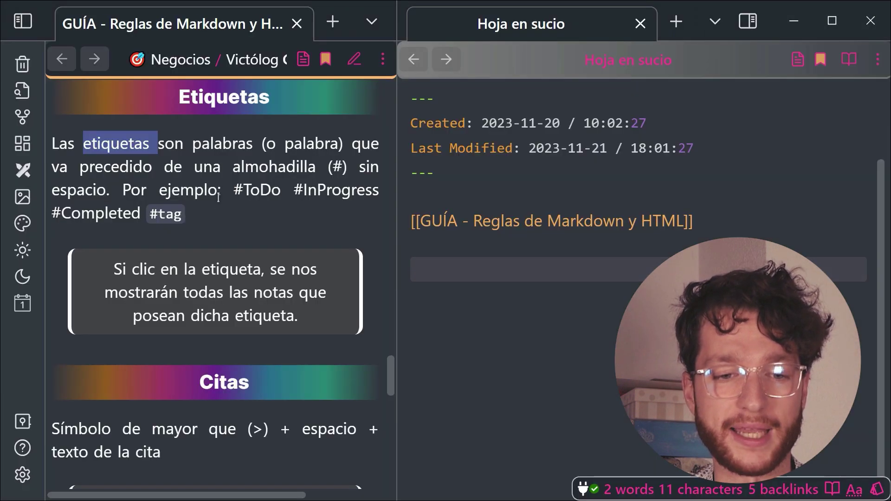
Search YouTube for the selected word "etiquetas", and return to the note to reopen the word's search options
left_click(147, 196)
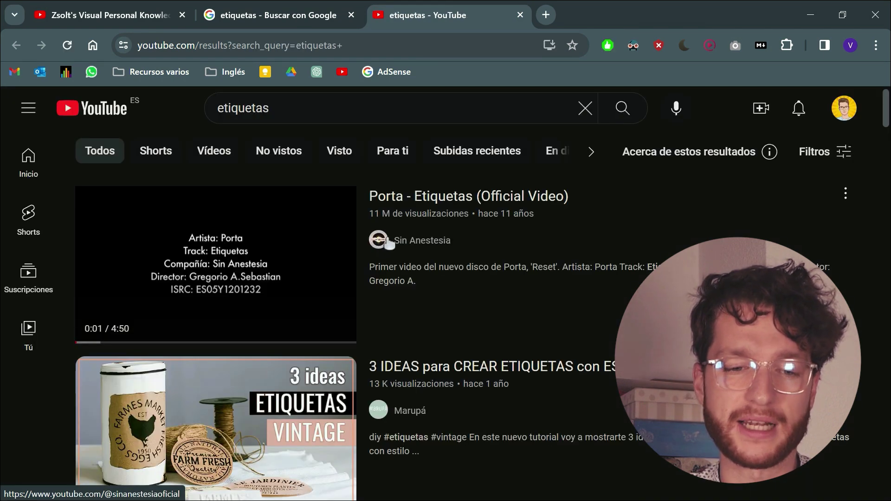
key("alt+Tab")
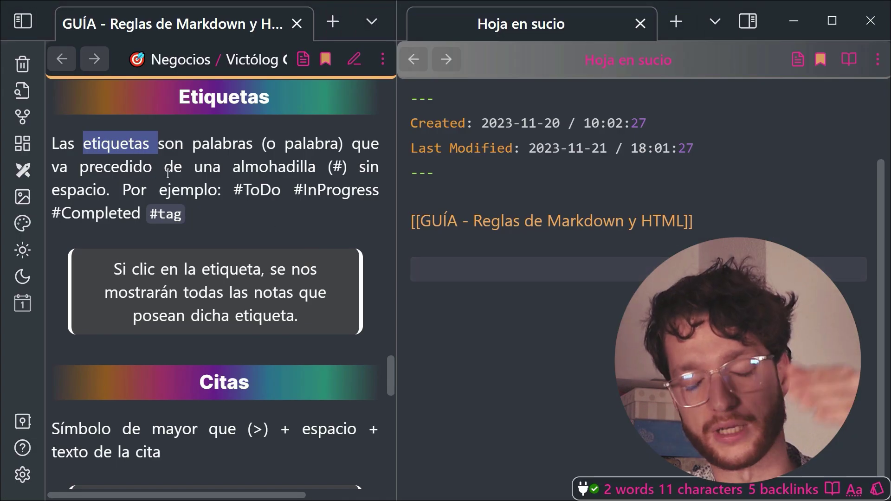
right_click(104, 147)
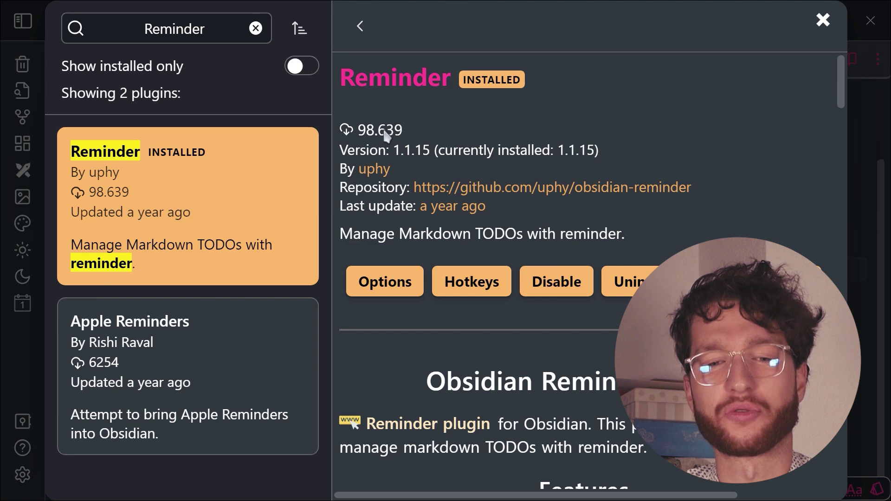
Leave the Reminder plugin page, show the right sidebar and examine the list of upcoming reminders
left_click(870, 100)
left_click(870, 100)
key("ctrl+shift+Right")
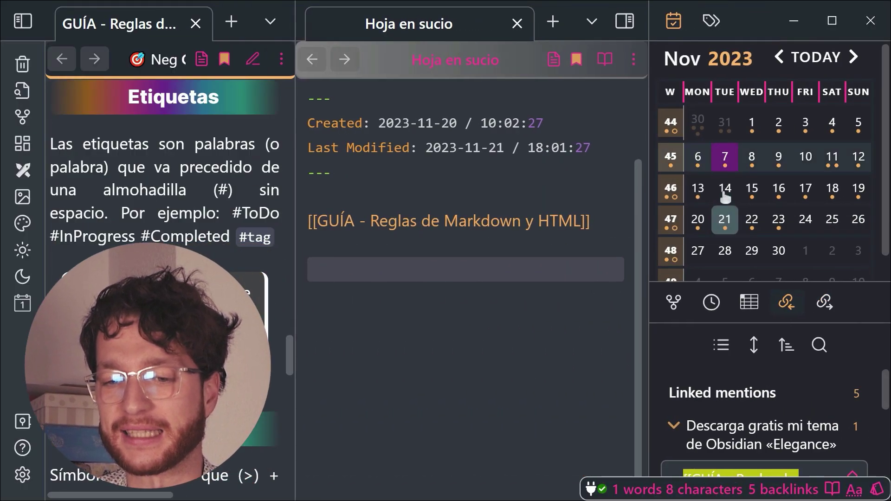
left_click(711, 303)
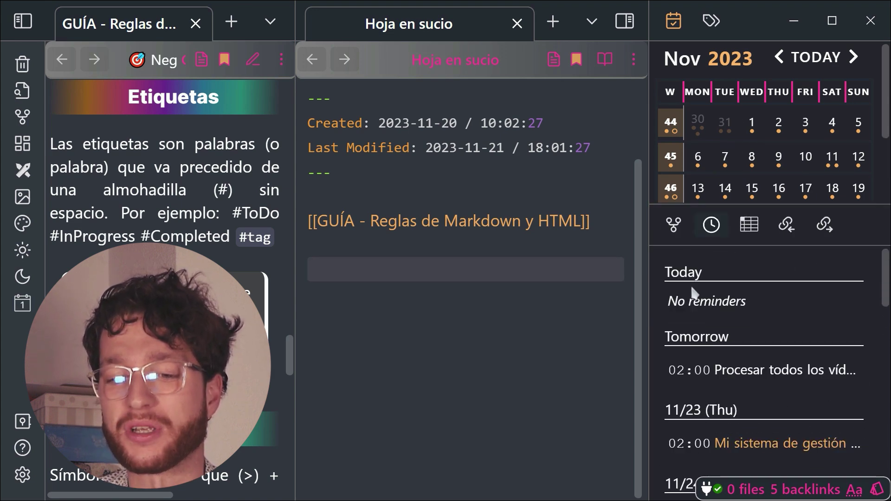
scroll(743, 300, "down", 3)
scroll(722, 308, "down", 10)
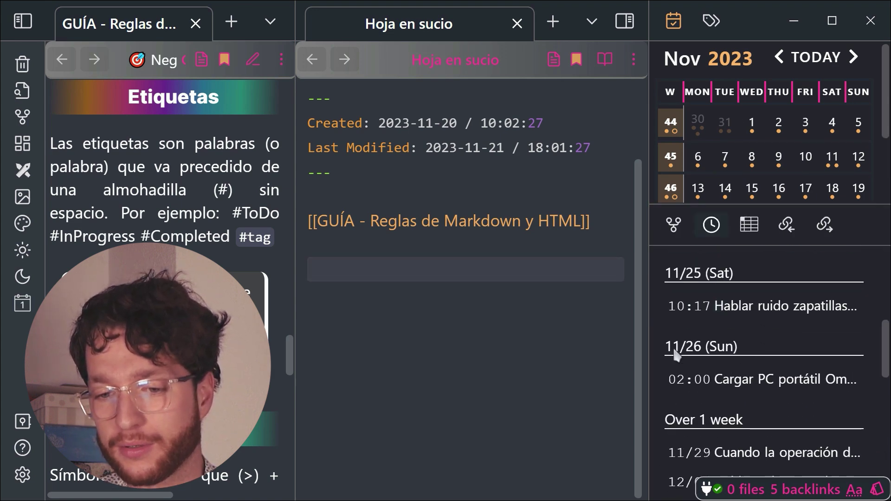
scroll(752, 352, "up", 13)
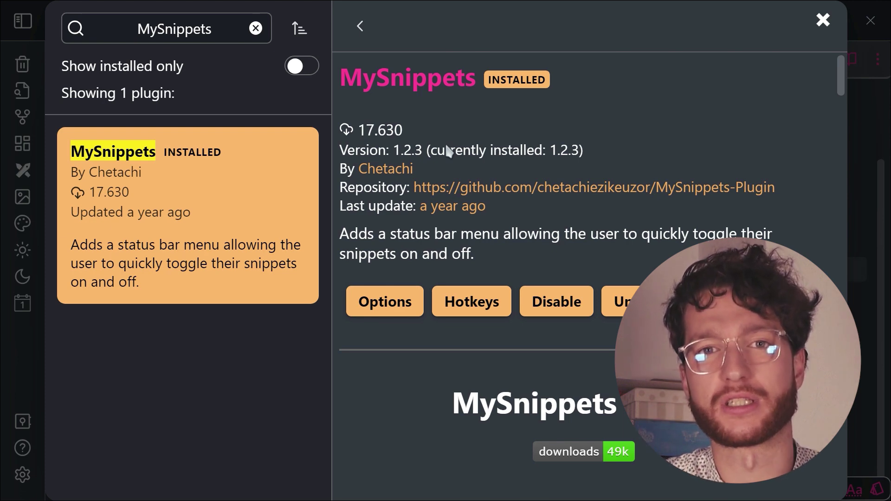
Leave the MySnippets plugin page, examine the CSS snippets listed in the Appearance settings, and close the settings
key("Escape")
key("Escape")
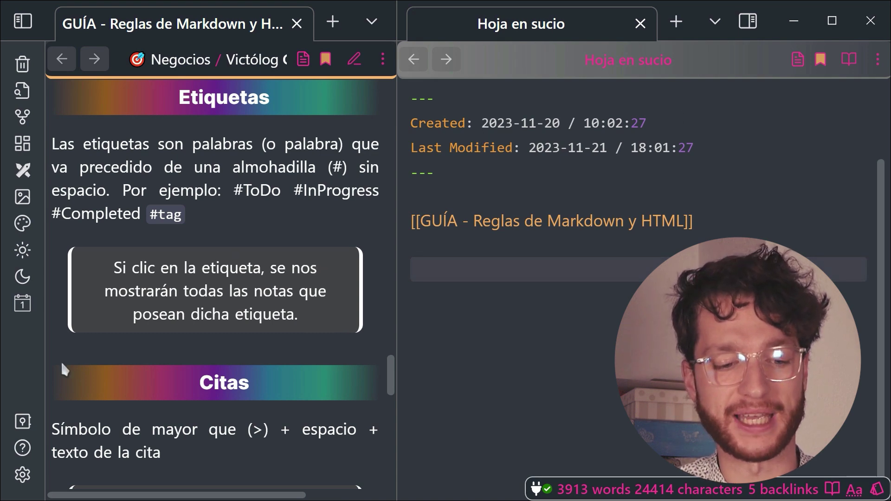
left_click(22, 474)
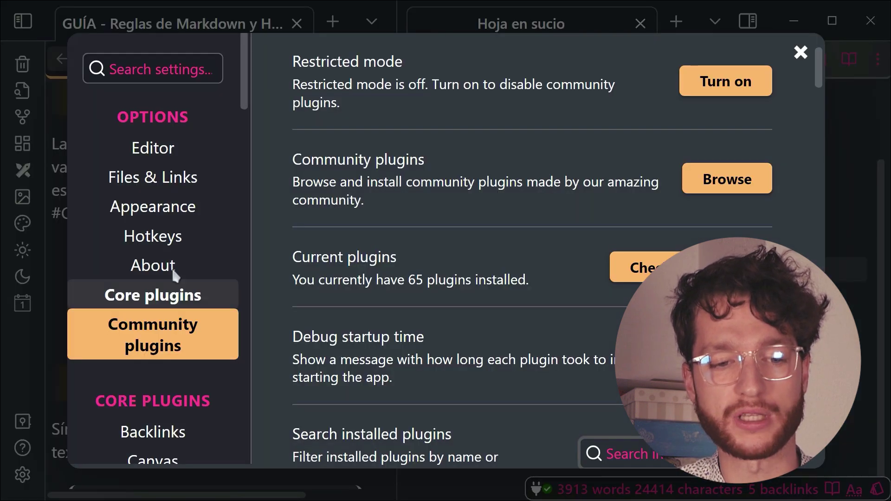
left_click(188, 207)
scroll(583, 276, "down", 10)
scroll(583, 273, "down", 10)
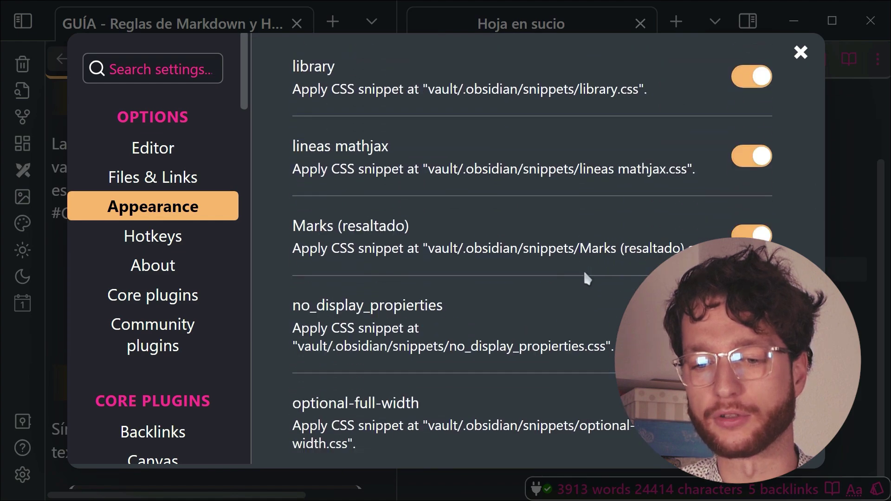
scroll(532, 256, "up", 15)
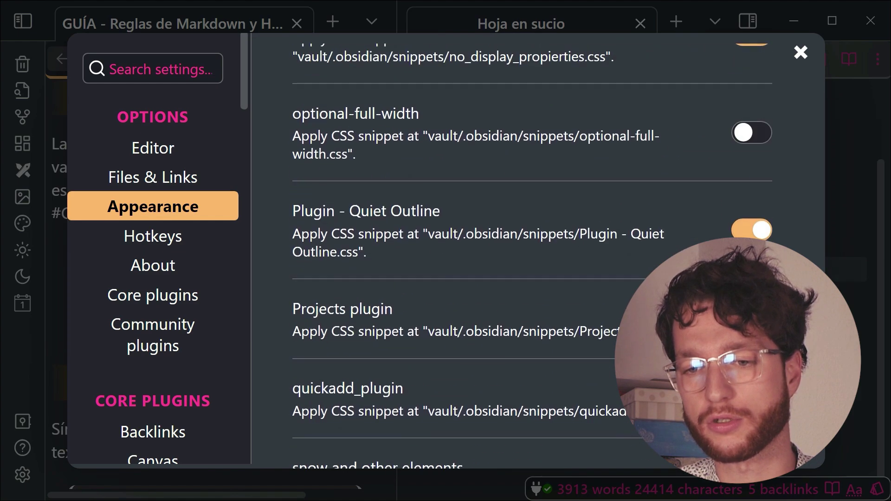
scroll(674, 160, "up", 12)
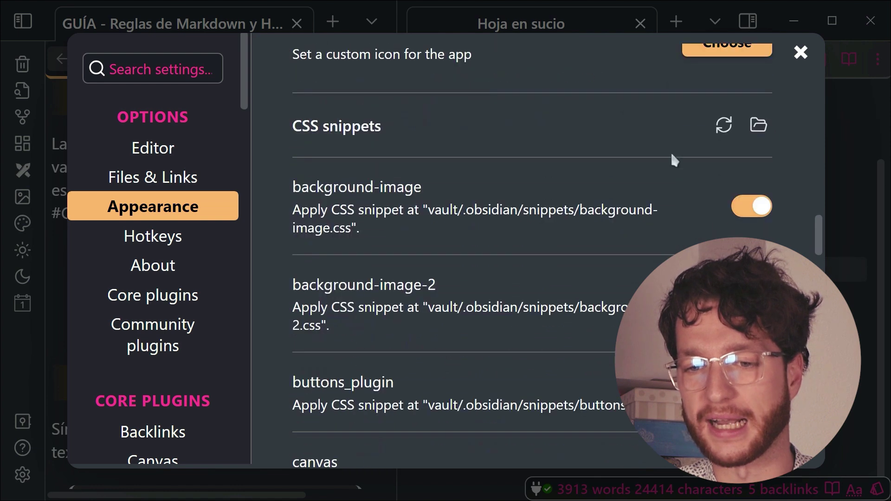
left_click(724, 125)
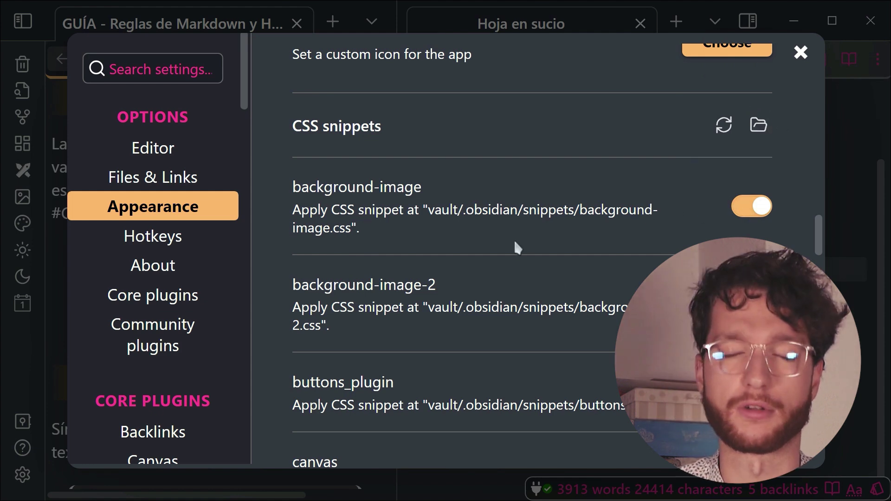
scroll(586, 269, "down", 3)
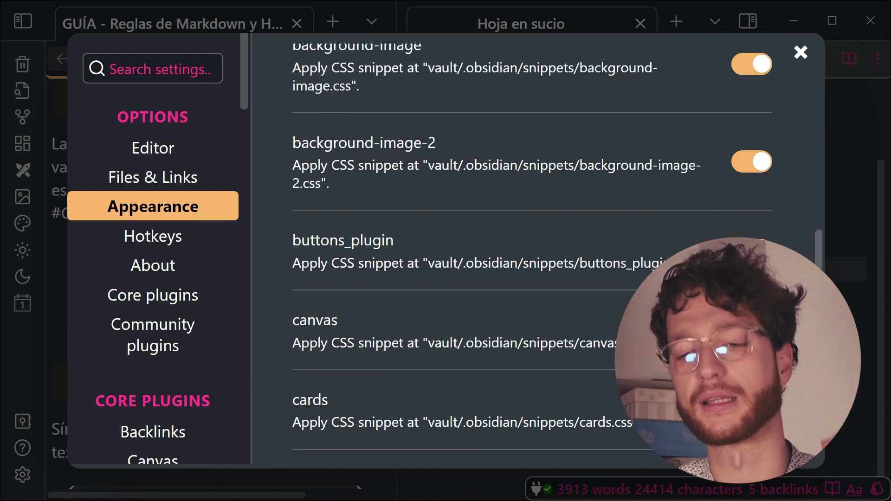
key("Escape")
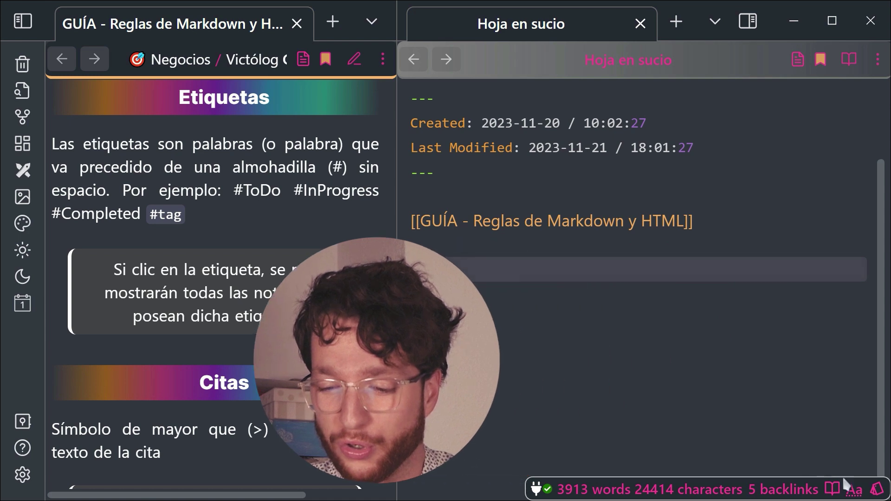
Open the MySnippets status bar menu and examine its list of CSS snippets and their toggles
left_click(876, 493)
scroll(777, 408, "down", 10)
scroll(777, 353, "up", 6)
scroll(780, 180, "up", 6)
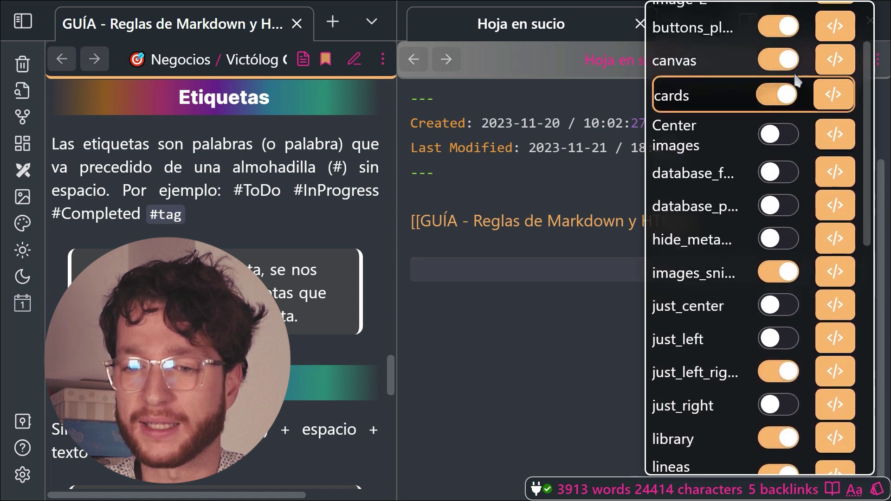
scroll(781, 27, "down", 2)
scroll(781, 85, "down", 2)
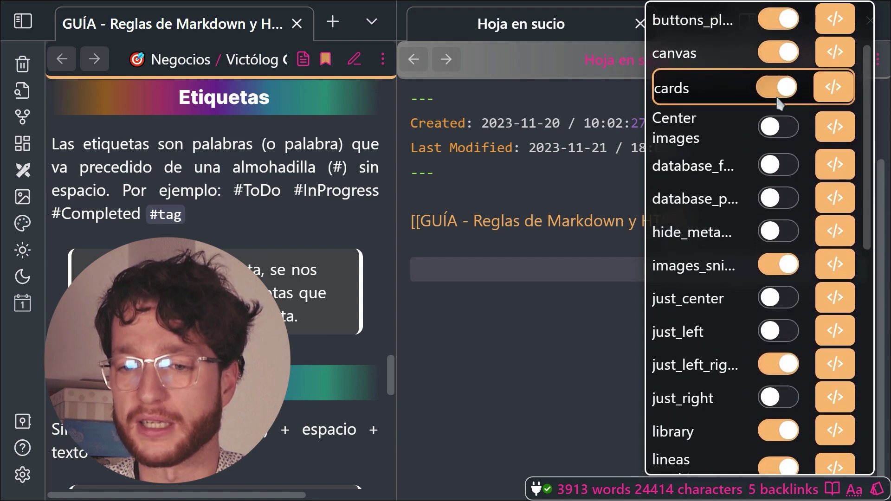
left_click(780, 111)
scroll(780, 139, "down", 3)
scroll(784, 47, "up", 6)
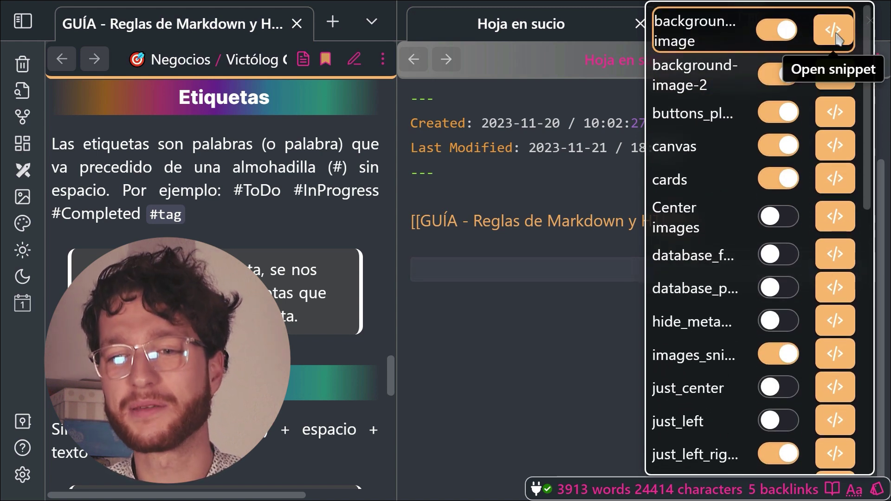
Open the background-image snippet's CSS file from MySnippets in the code editor and close the editor
left_click(837, 40)
scroll(835, 51, "down", 2)
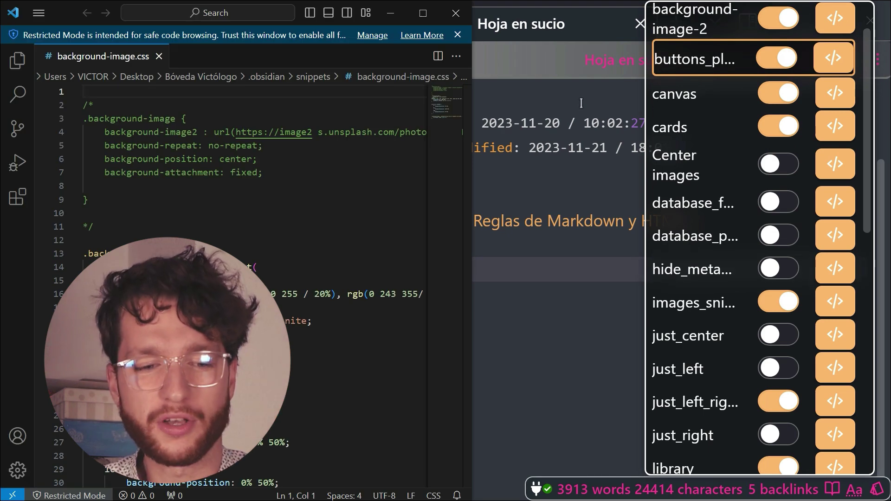
left_click(459, 14)
Reload all CSS snippets through MySnippets
scroll(691, 268, "down", 5)
scroll(686, 408, "down", 3)
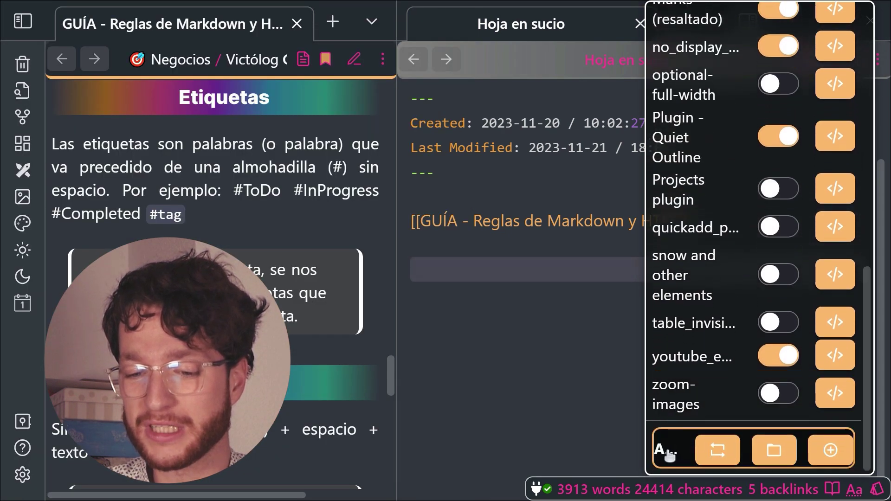
left_click(718, 454)
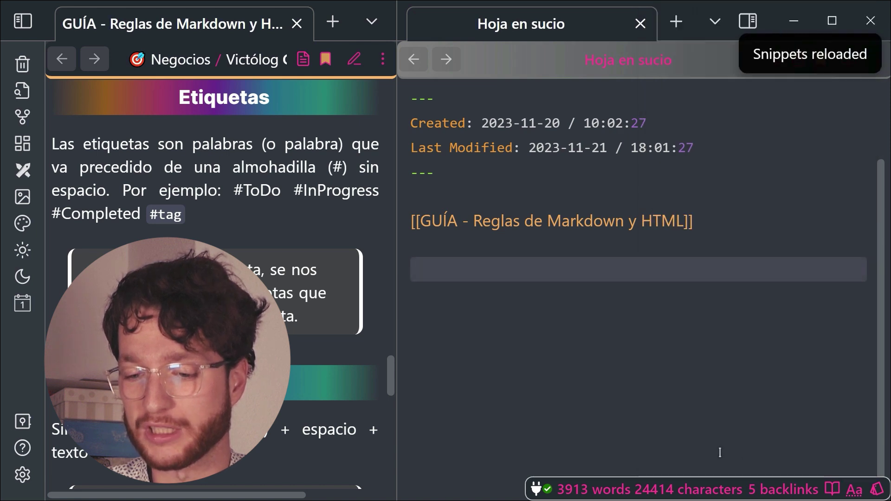
Open the vault's snippets folder from MySnippets, view its CSS files, and close the folder window
left_click(876, 489)
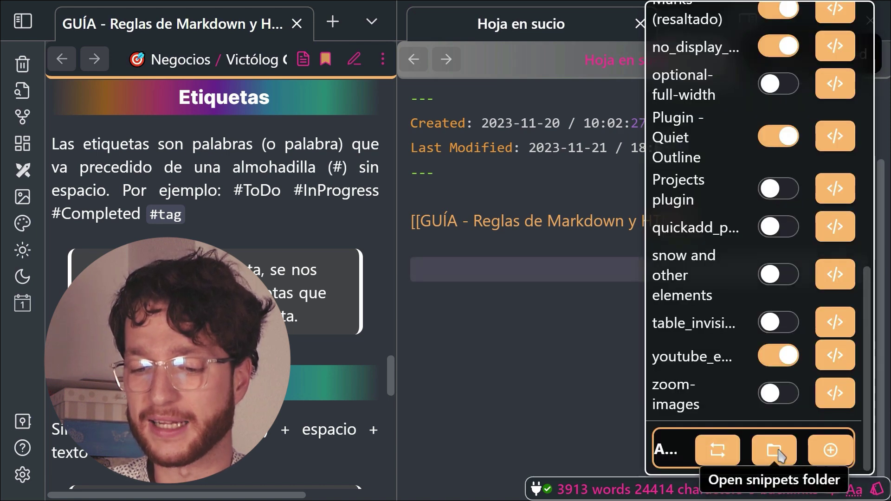
left_click(773, 450)
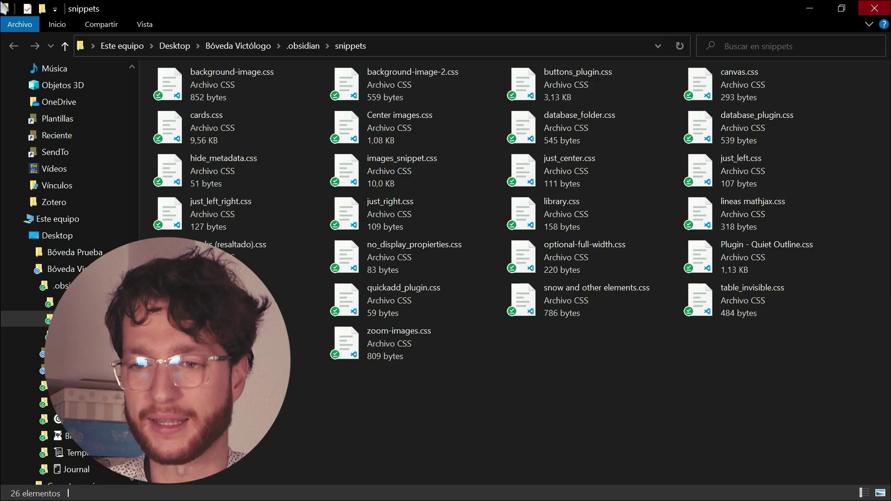
left_click(874, 9)
Start a new CSS snippet in MySnippets and title it "snippet"
left_click(876, 489)
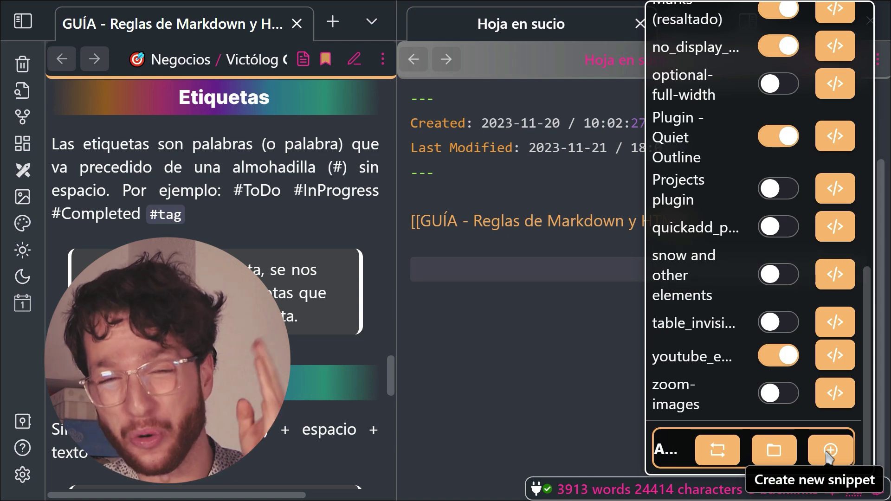
left_click(830, 450)
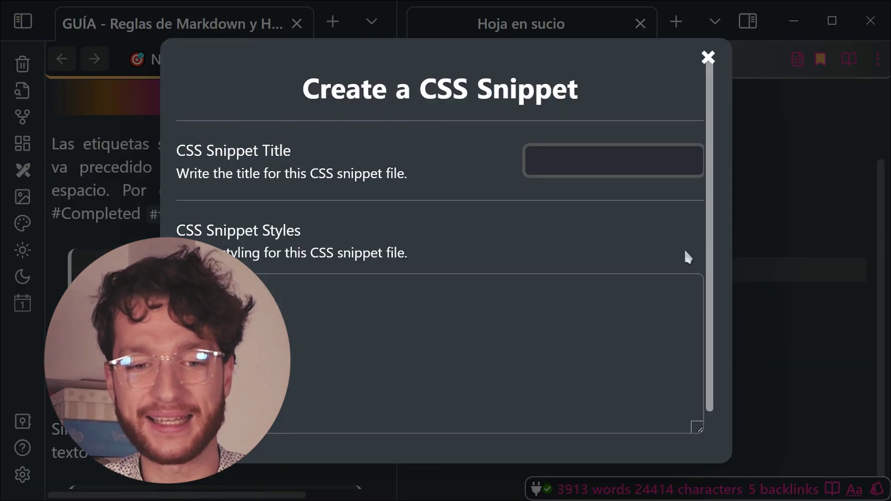
type("snippet")
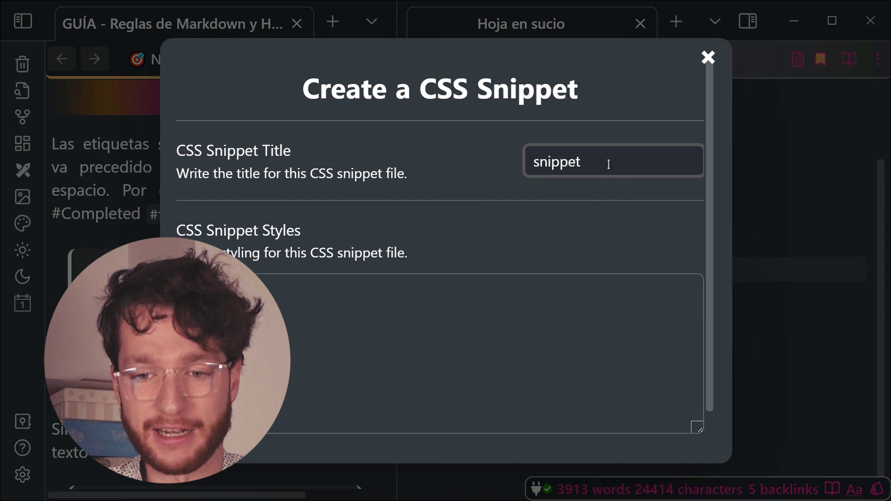
key("ctrl+a")
Enter "asdfafafafaf" as the new snippet's styles and create the snippet
left_click(199, 362)
type("asdfafafafaf")
key("shift+Left")
key("shift+Left")
key("shift+Left")
key("shift+Left")
key("shift+Left")
key("shift+Left")
key("shift+Left")
key("shift+Left")
key("shift+Left")
key("shift+Left")
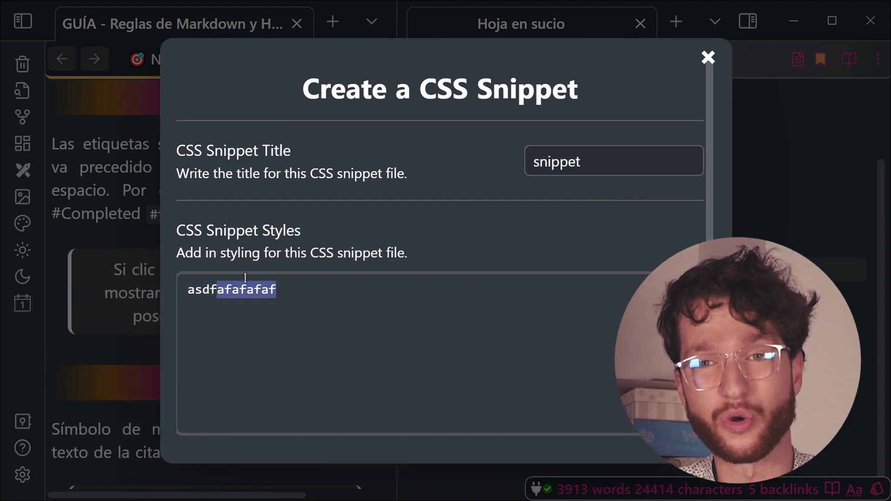
left_click(231, 277)
scroll(457, 151, "down", 1)
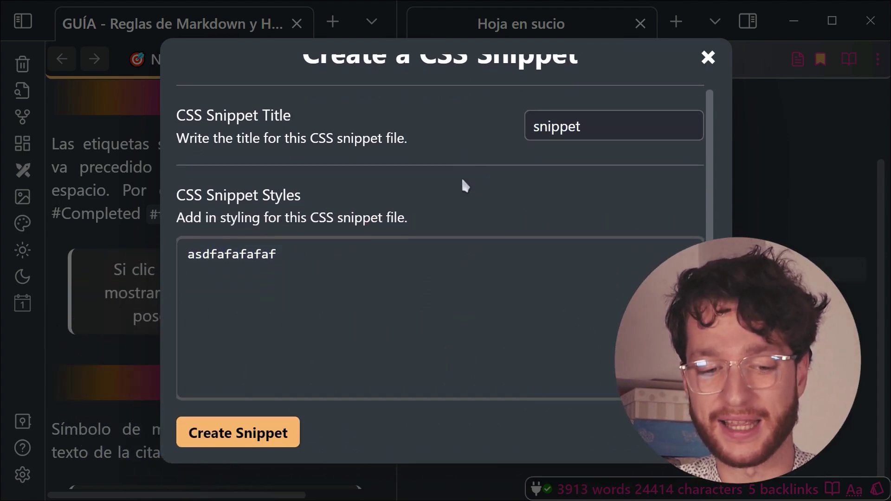
left_click(252, 427)
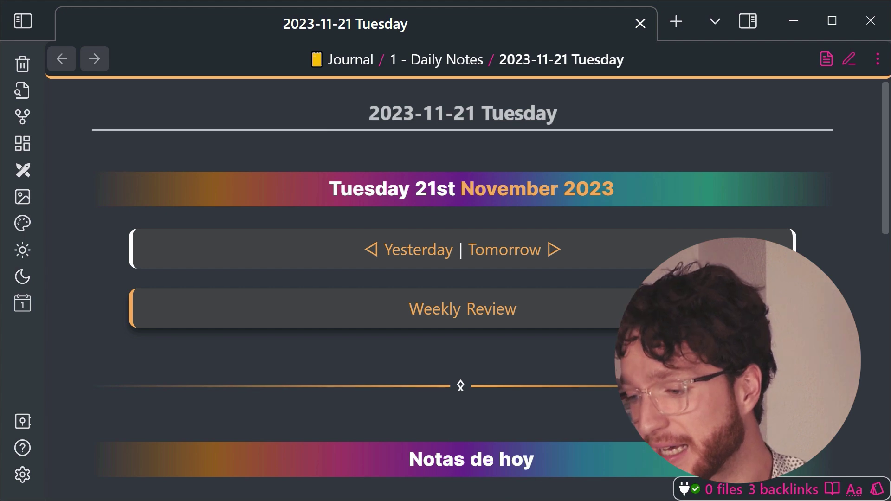
Examine the Sueños, Hábitos, Agradecimientos and Apuntes y kairosidades sections of the 2023-11-21 Tuesday daily note
scroll(463, 279, "down", 3)
scroll(538, 291, "down", 7)
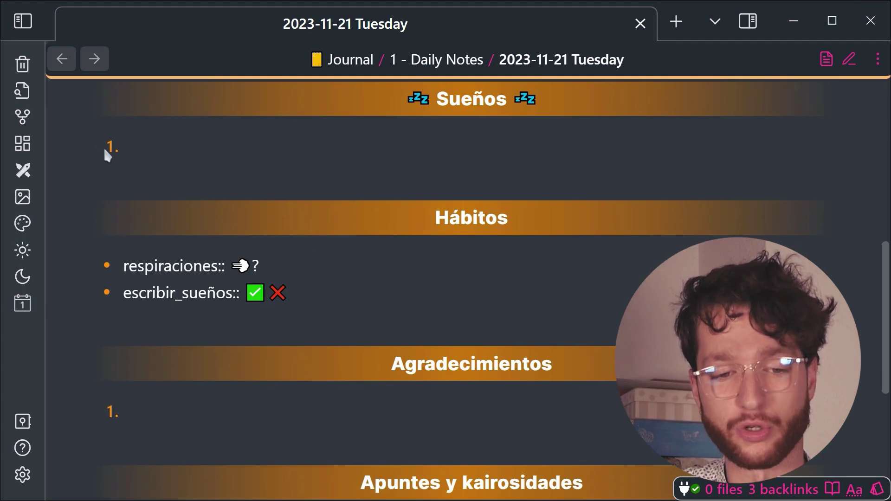
scroll(222, 186, "down", 2)
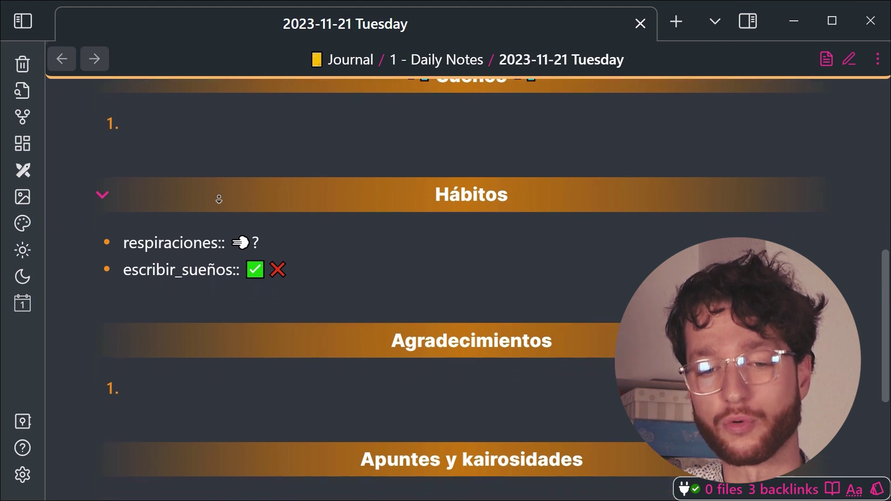
scroll(216, 211, "down", 1)
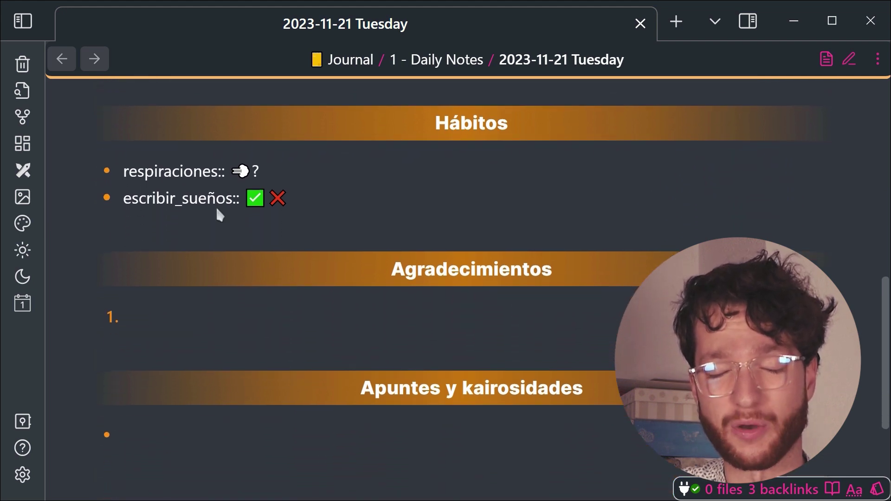
left_click_drag(229, 172, 304, 202)
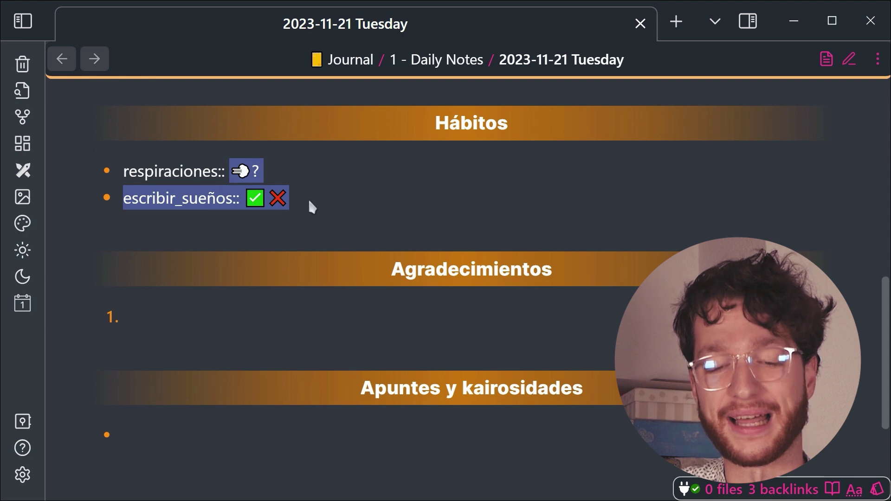
scroll(351, 218, "down", 3)
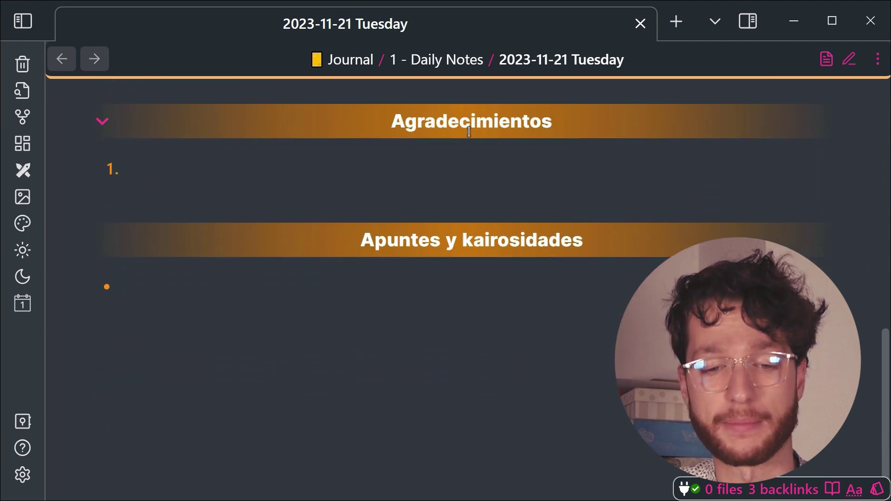
left_click_drag(410, 237, 581, 259)
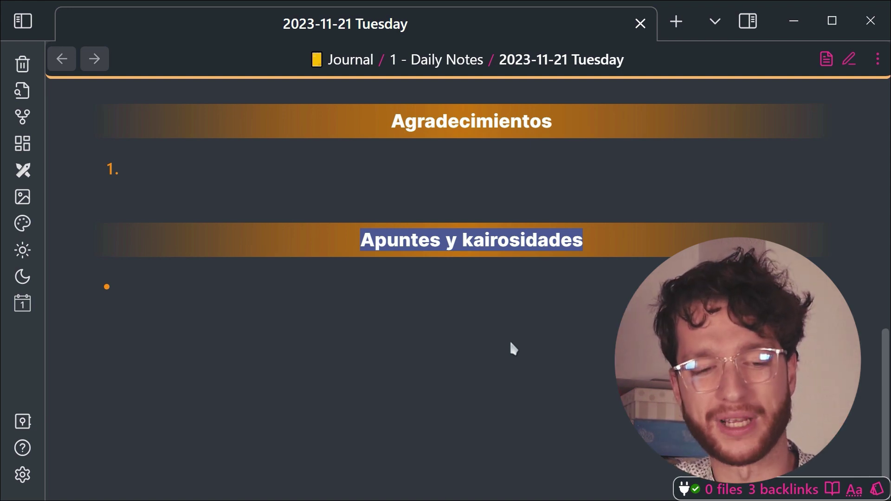
View the daily note's Apuntes y kairosidades section in editing mode, and return to reading view at the note's start
key("ctrl+e")
left_click(311, 308)
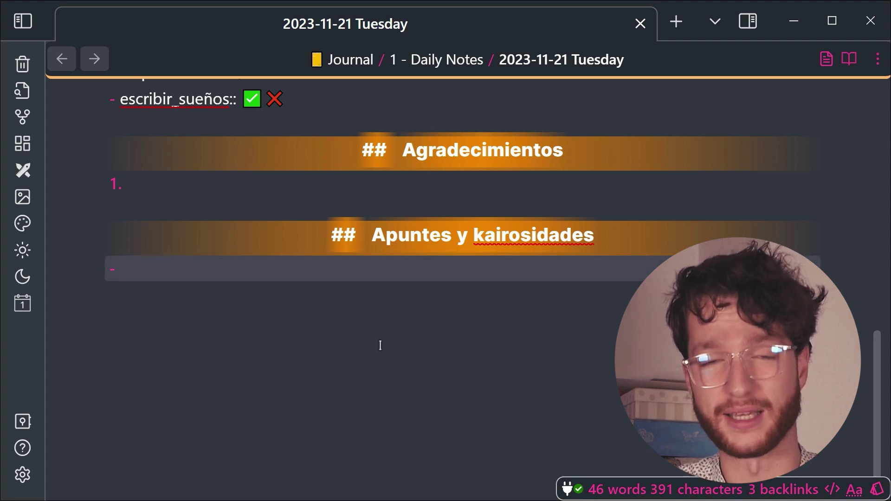
scroll(380, 345, "up", 10)
key("ctrl+e")
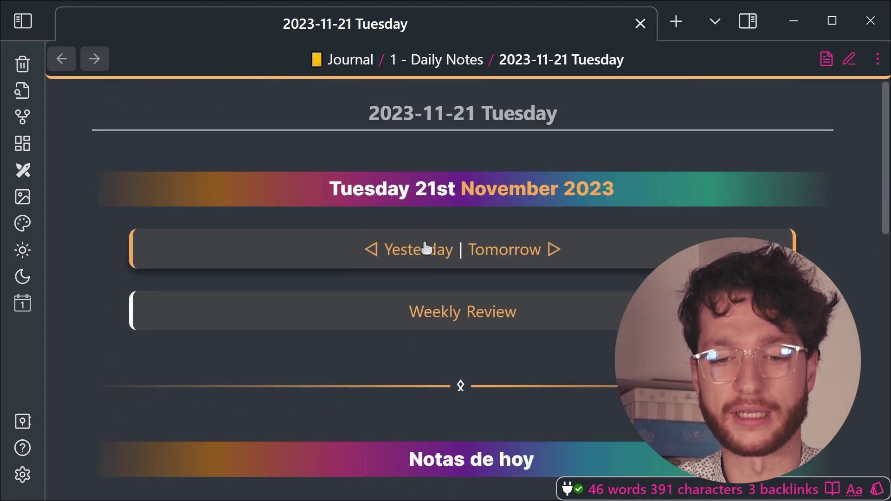
Open the Weekly Review linked from the daily note and examine its habit tracking table and weekly objectives
left_click(437, 310)
scroll(360, 226, "up", 6)
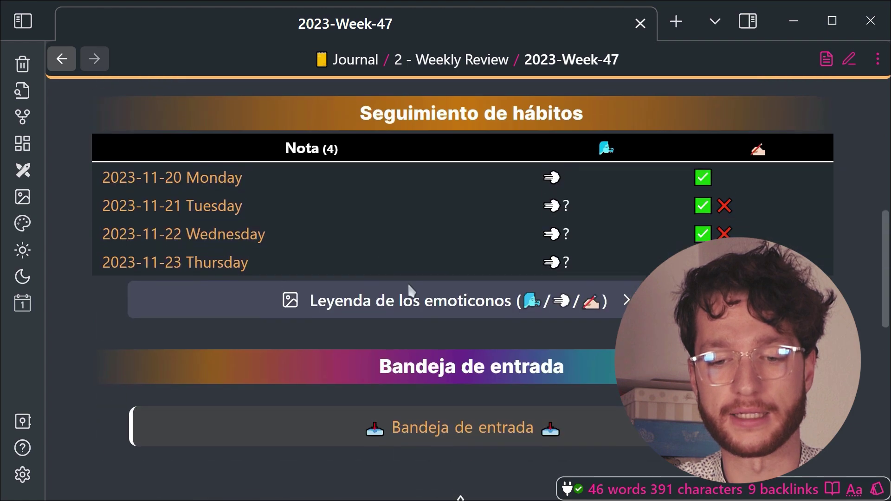
scroll(509, 292, "down", 5)
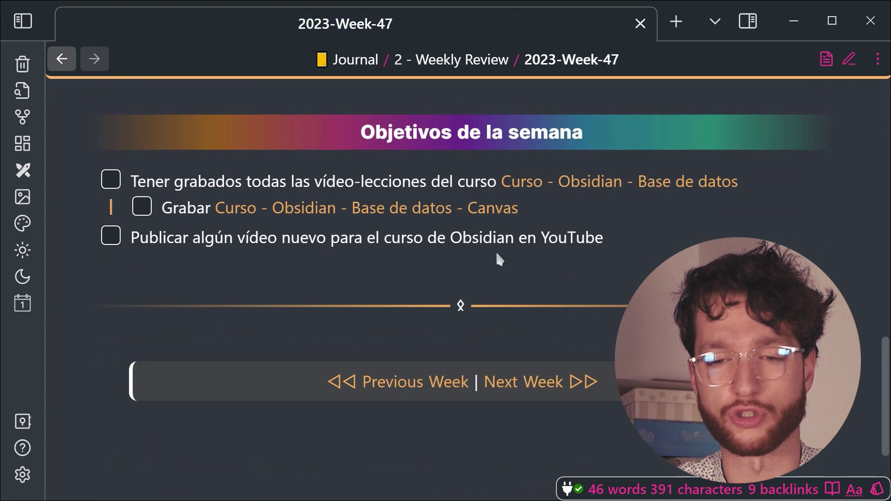
Open the 2023-11 (November) monthly review and examine its habit tracking table and monthly objectives
left_click(523, 382)
left_click(499, 338)
scroll(364, 203, "down", 10)
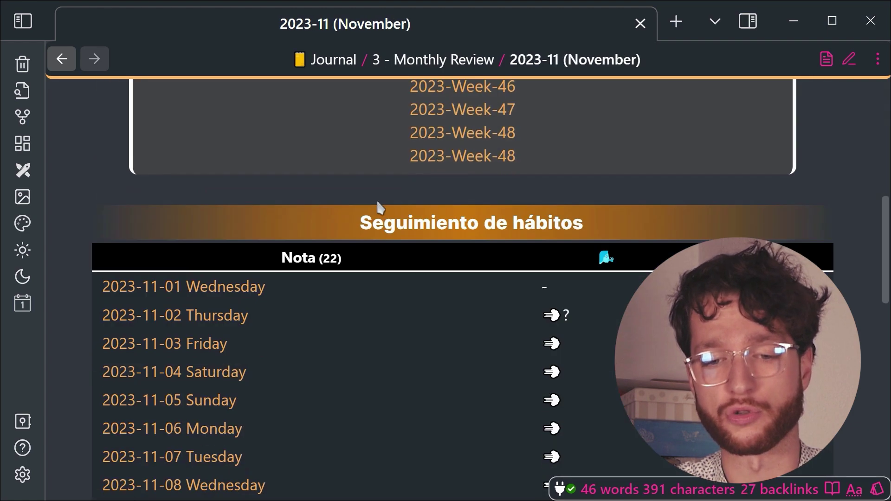
scroll(278, 208, "down", 10)
scroll(265, 264, "up", 12)
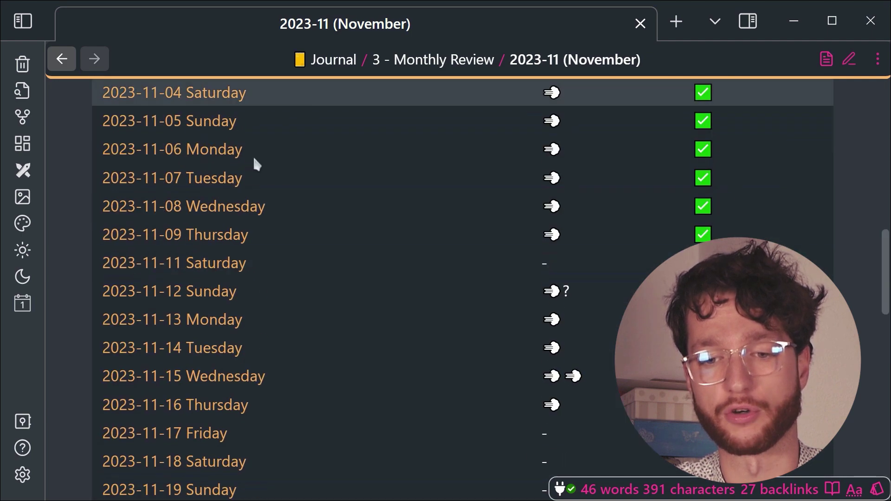
scroll(308, 186, "down", 10)
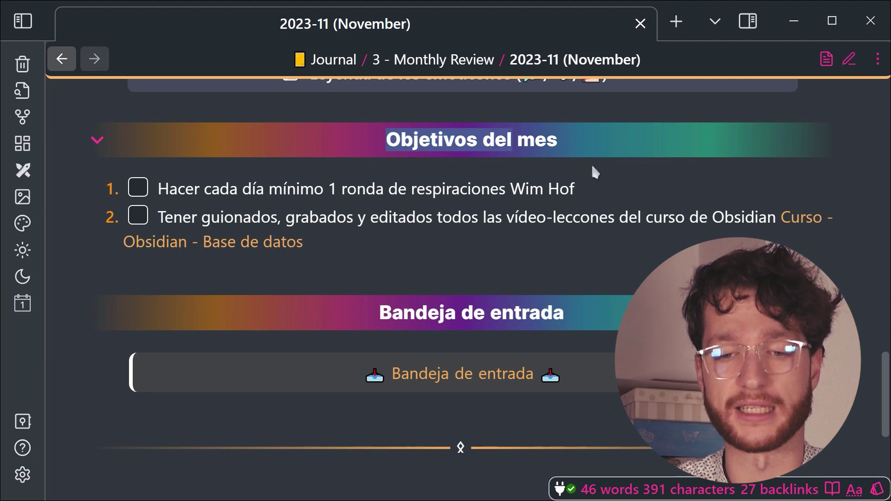
View the Bandeja de entrada note linked from the November monthly review and return to the start of the review
left_click_drag(514, 150, 649, 181)
left_click(650, 181)
scroll(631, 232, "down", 3)
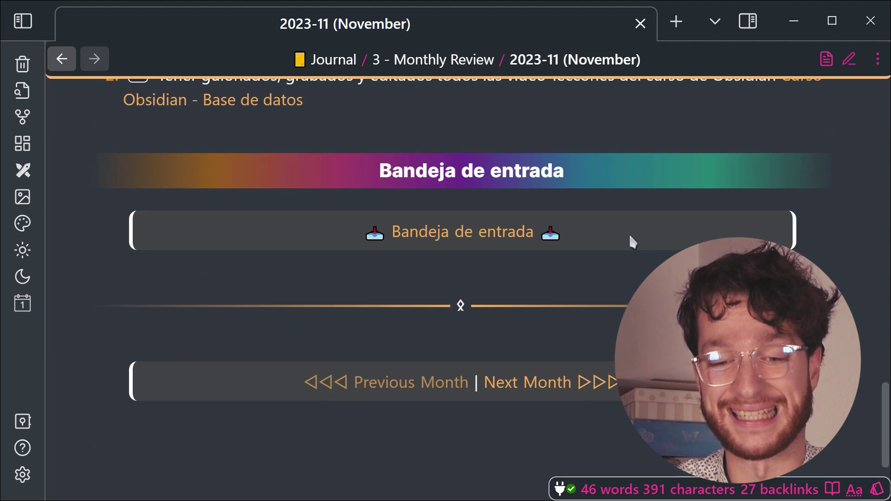
left_click(459, 238)
scroll(473, 239, "up", 5)
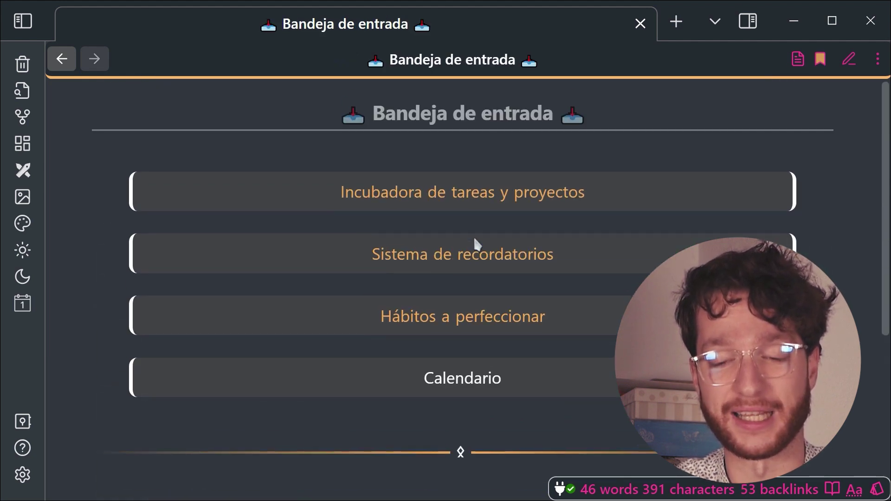
key("ctrl+alt+Left")
scroll(472, 239, "up", 15)
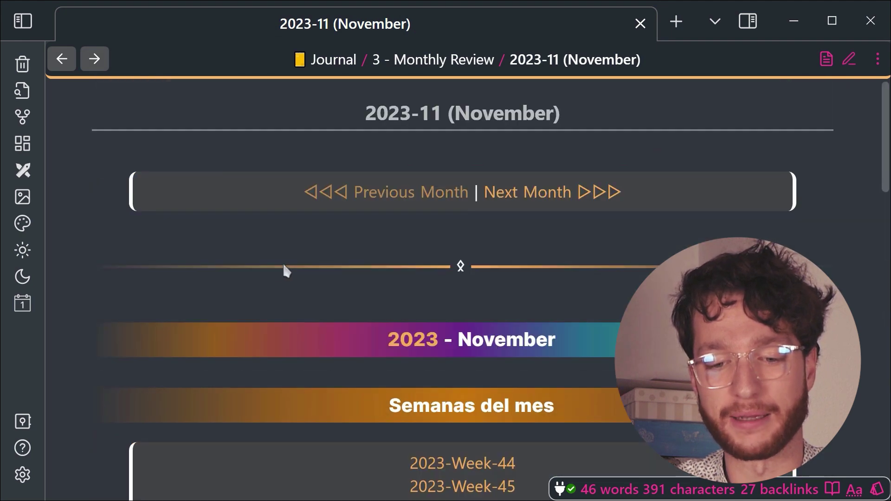
Open the 2023 annual review linked from the monthly review and examine its objectives and habits for the year
left_click(402, 336)
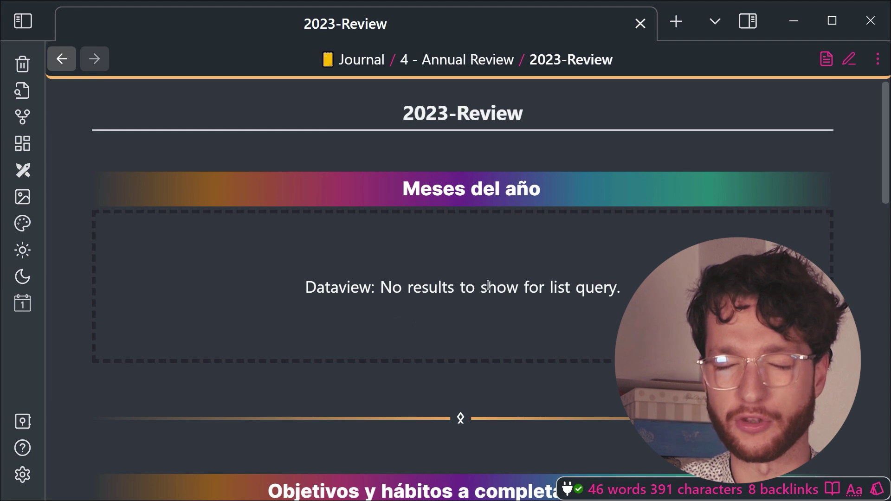
scroll(489, 285, "down", 10)
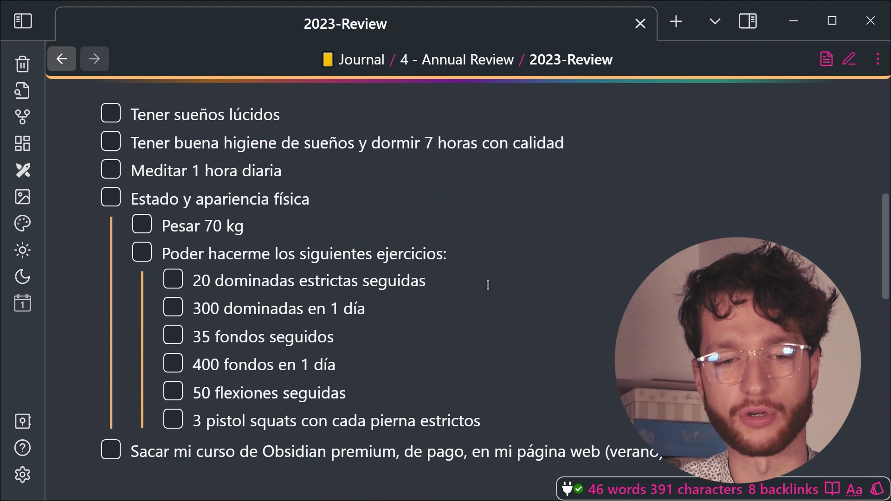
middle_click(487, 283)
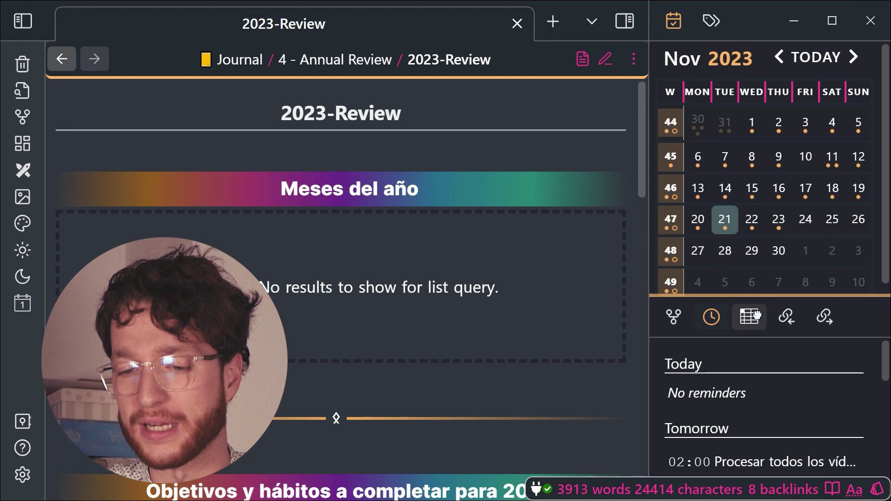
Switch between the daily notes for 21 and 22 November 2023 using the calendar
key("ctrl+alt+Right")
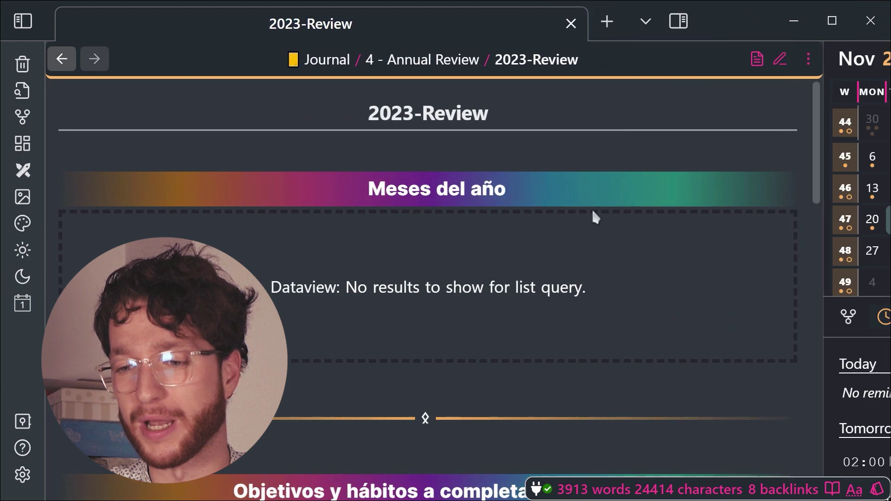
key("ctrl+alt+Right")
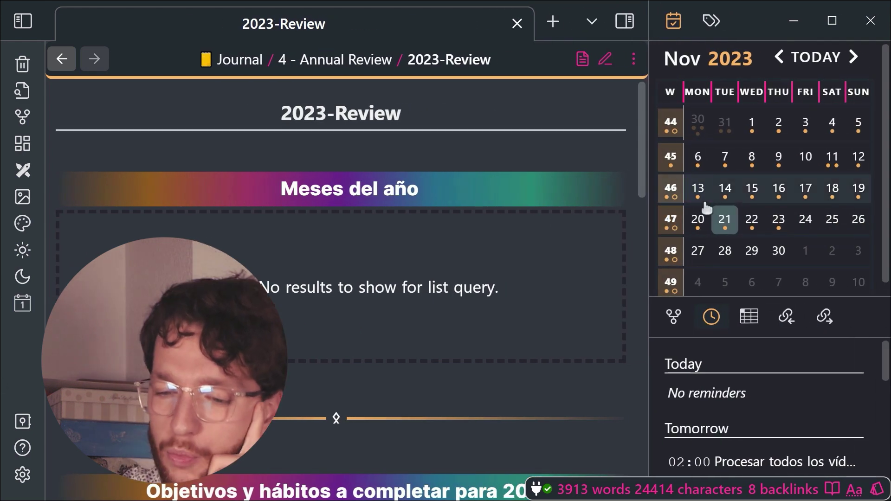
left_click(726, 227)
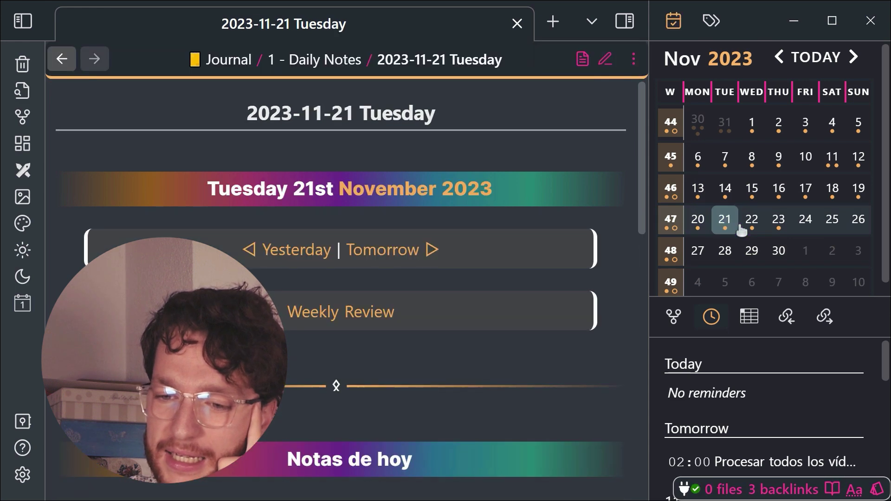
left_click(754, 227)
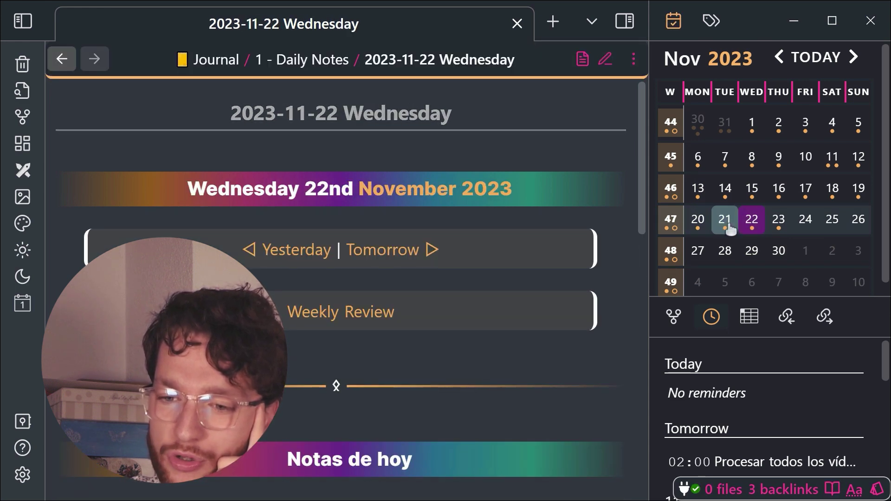
left_click(732, 227)
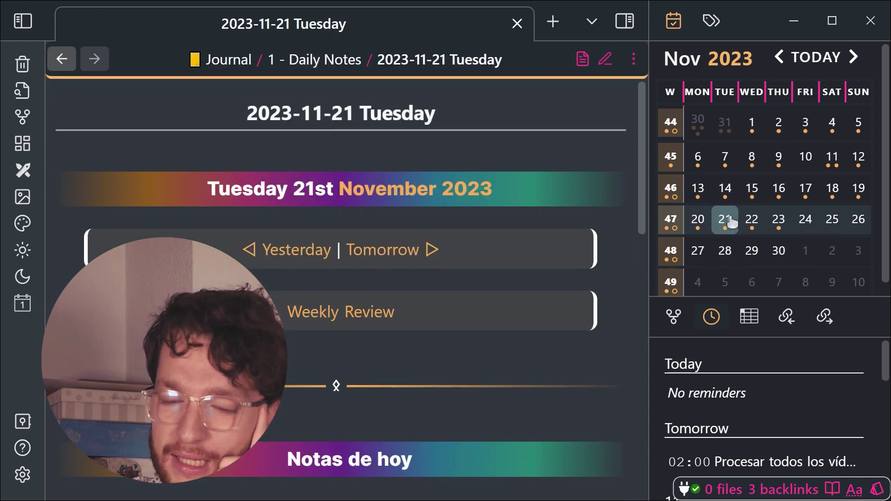
left_click(753, 230)
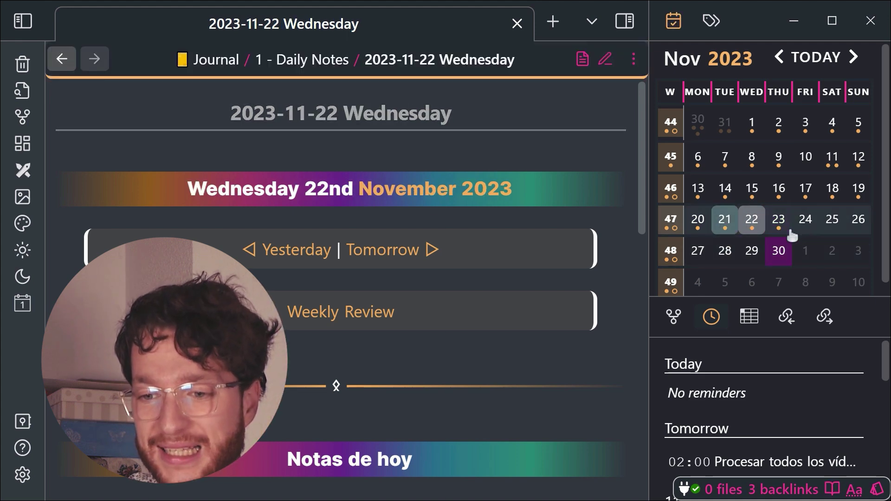
Create the daily note for Friday 24 November 2023 from the calendar, and open the week 47 review
left_click(794, 232)
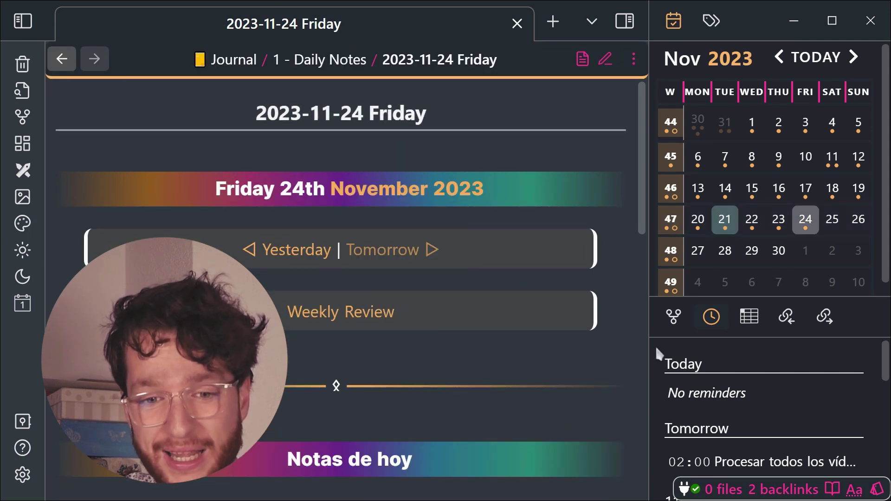
left_click(671, 227)
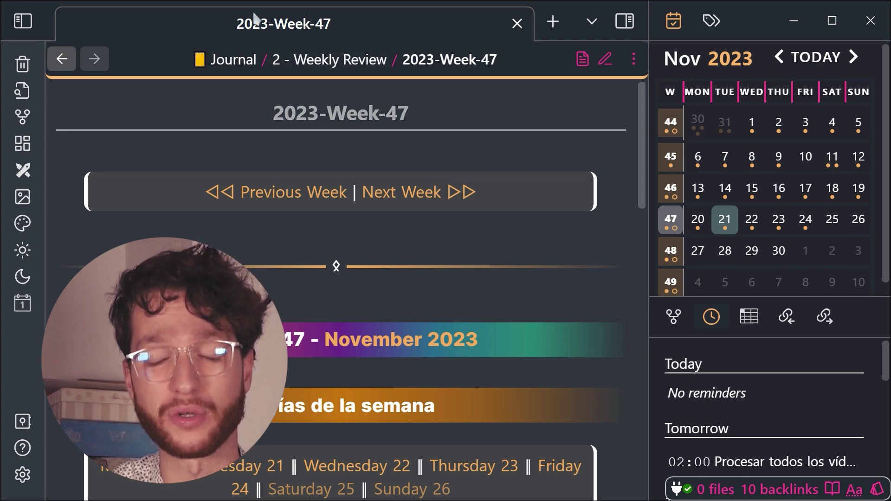
left_click(430, 59)
left_click(359, 107)
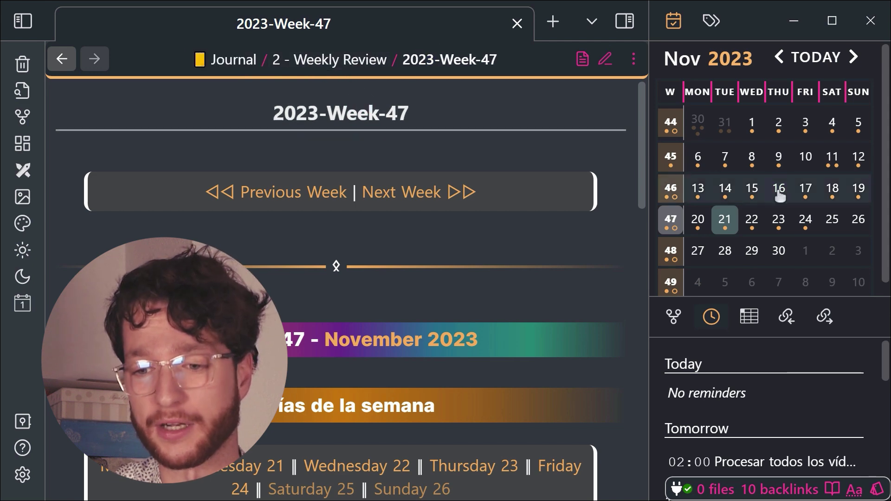
Reopen the 2023-11-21 Tuesday daily note and view October 2023 in the calendar
left_click(724, 219)
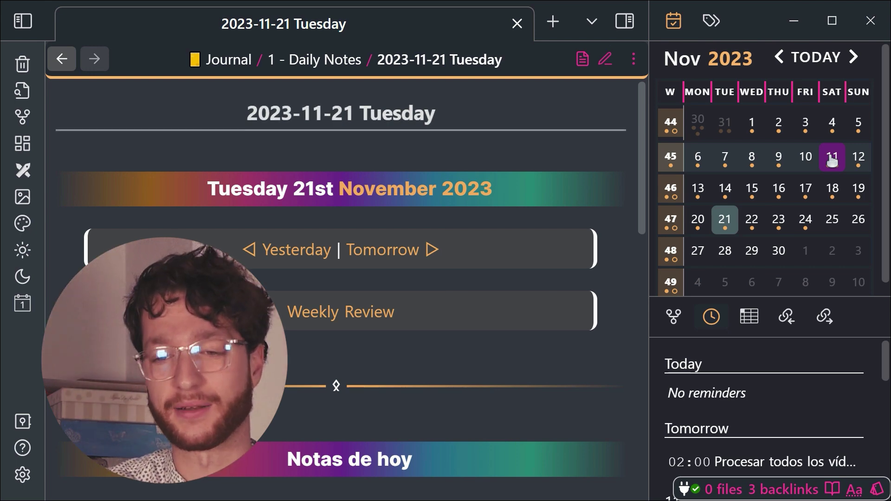
left_click(774, 58)
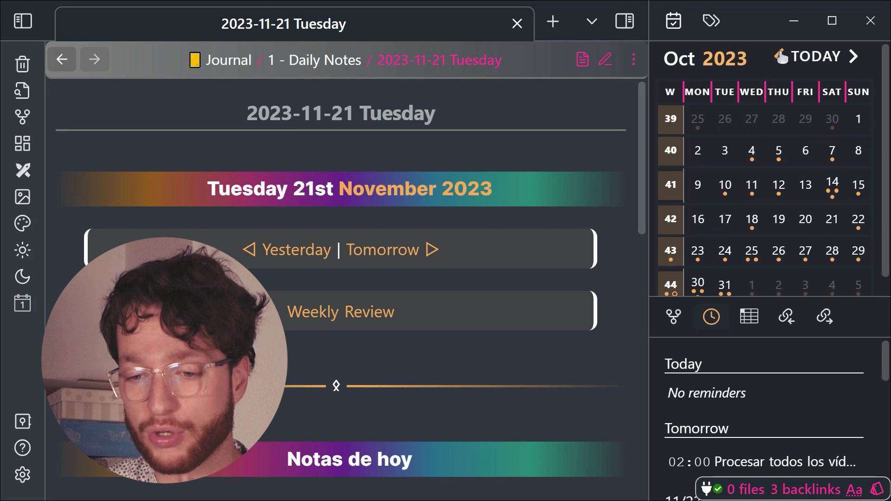
scroll(703, 255, "down", 1)
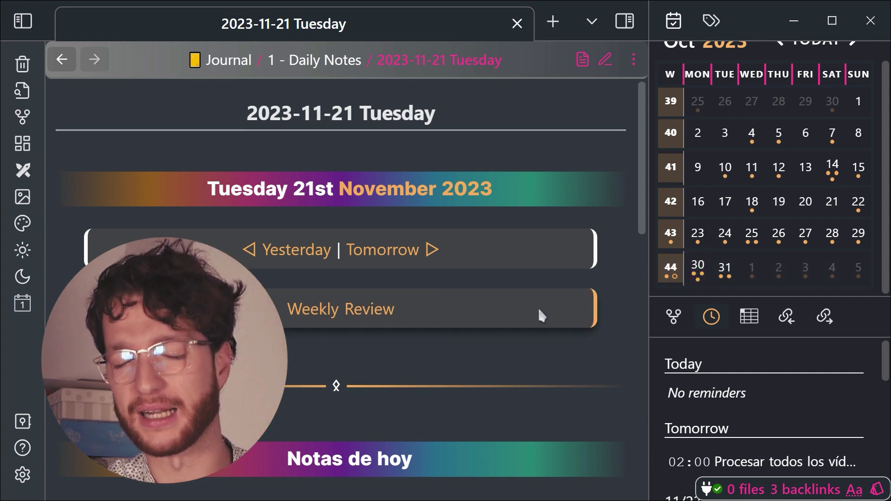
Fill the Apuntes y kairosidades section of the 2023-11-21 Tuesday note with repeated "asfdsafsfdf" filler text
scroll(539, 313, "down", 10)
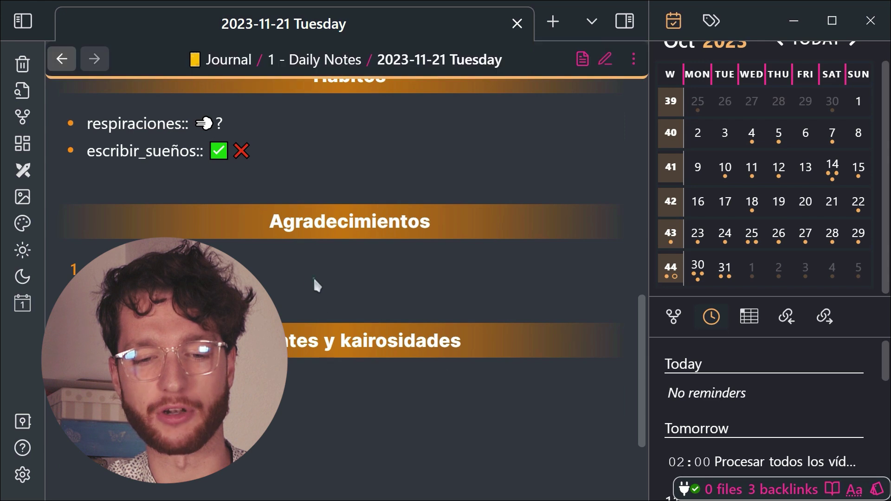
key("ctrl+e")
left_click(370, 291)
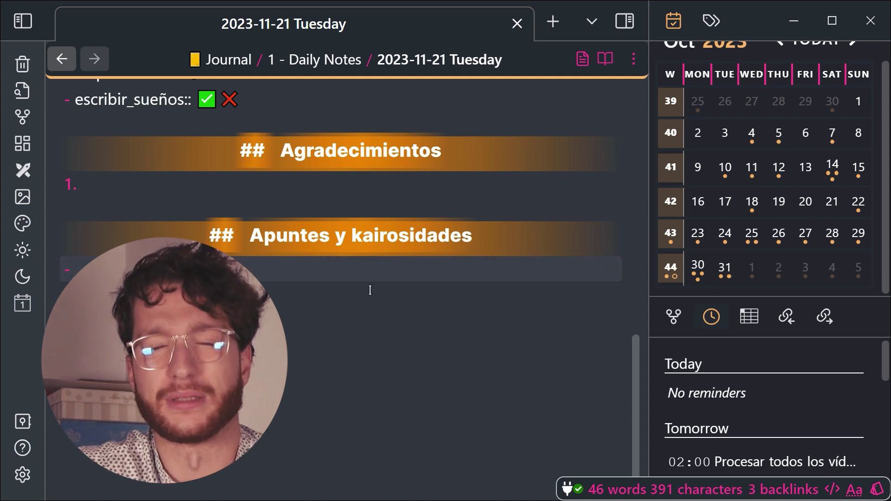
type("asfdsafsfdf asfdsafsfdfasfdsafsfdfasfdsafsfdfasfdsafsfdfasfdsafsfdfasfdsafsfdfasfdsafsfdfasfdsafsfdfasfdsafsfdfasfdsafsfdfasfdsafsfdfasfdsafsfdf")
key("ctrl+v")
key("ctrl+v")
key("ctrl+v")
key("ctrl+v")
key("ctrl+v")
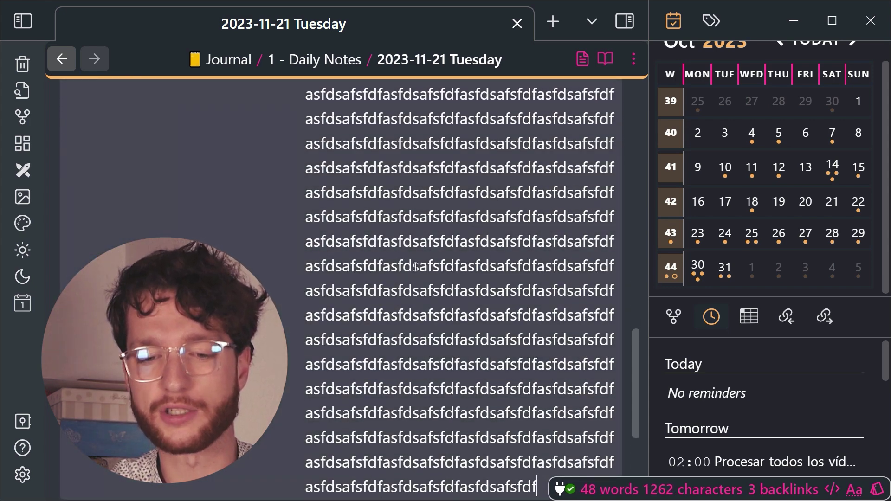
type("asfdsafsfdfasfdsafsfdfasfdsafsfdfasfdsafsfdfasfdsafsfdfasfdsafsfdfasfdsafsfdfasfdsafsfdf")
type("v")
Browse the calendar back to August 2023, close the Periodic Notes plugin page, and return the calendar to the current month
left_click(780, 55)
scroll(830, 180, "up", 1)
left_click(780, 55)
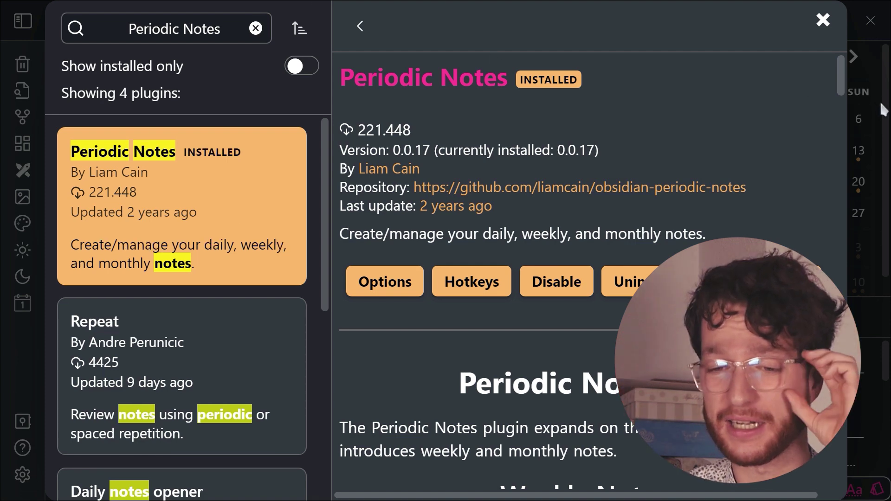
key("Escape")
key("Escape")
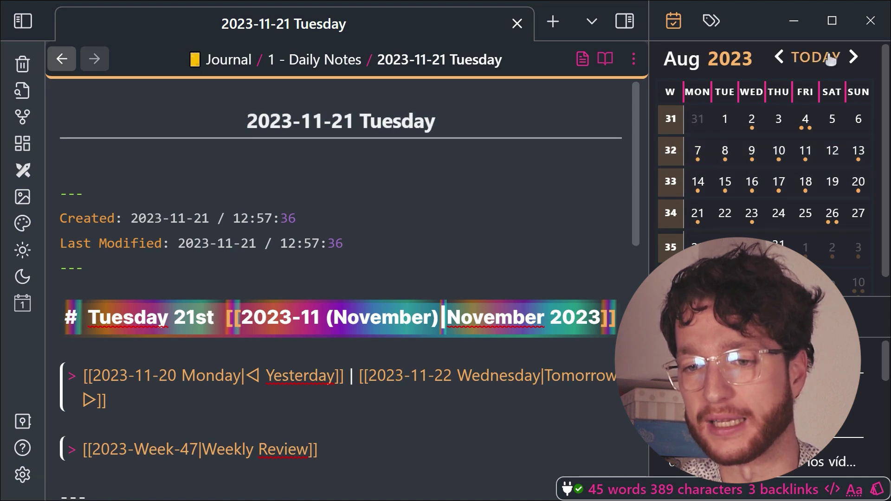
left_click(808, 56)
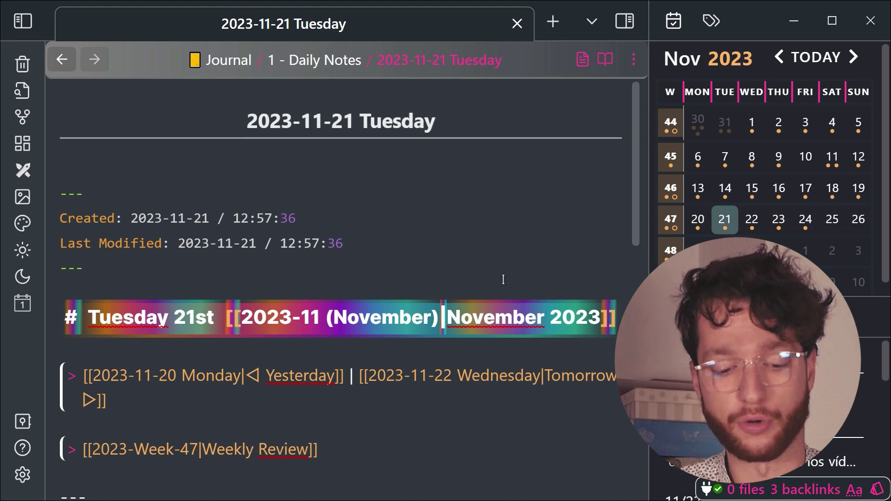
left_click(463, 280)
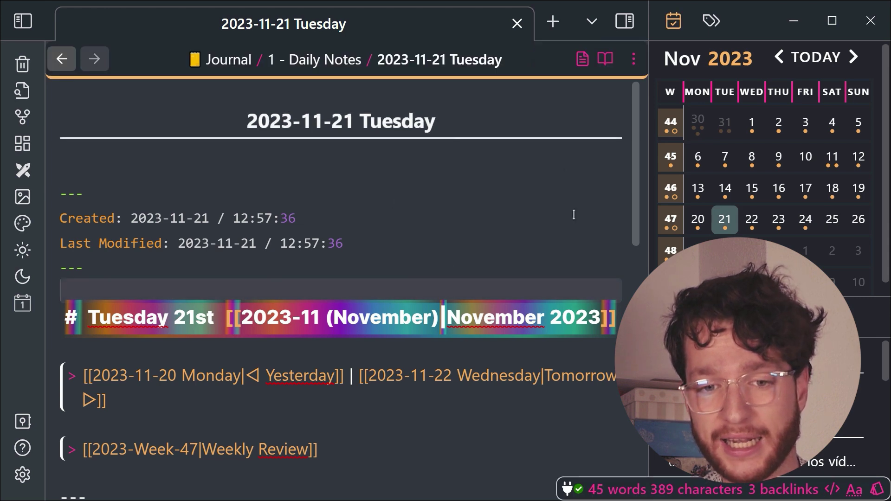
Open the 15 November 2023 daily note, and replace it with today's daily note in a new tab
left_click(751, 188)
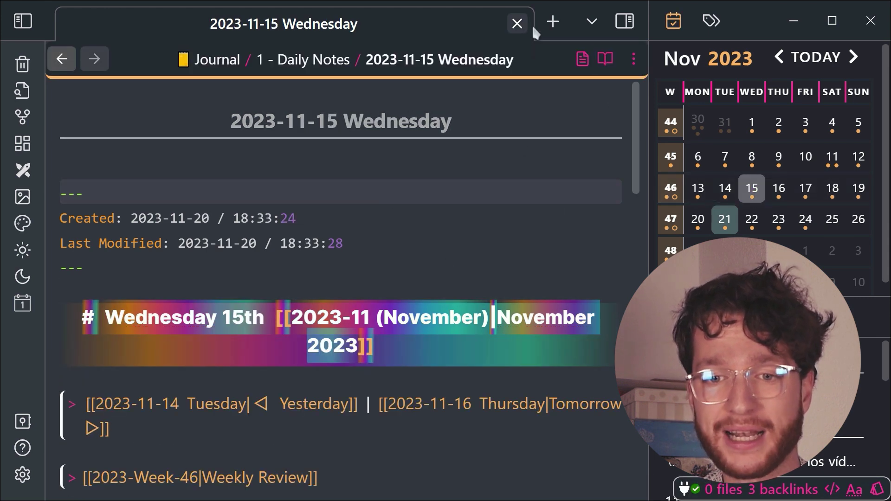
left_click(552, 22)
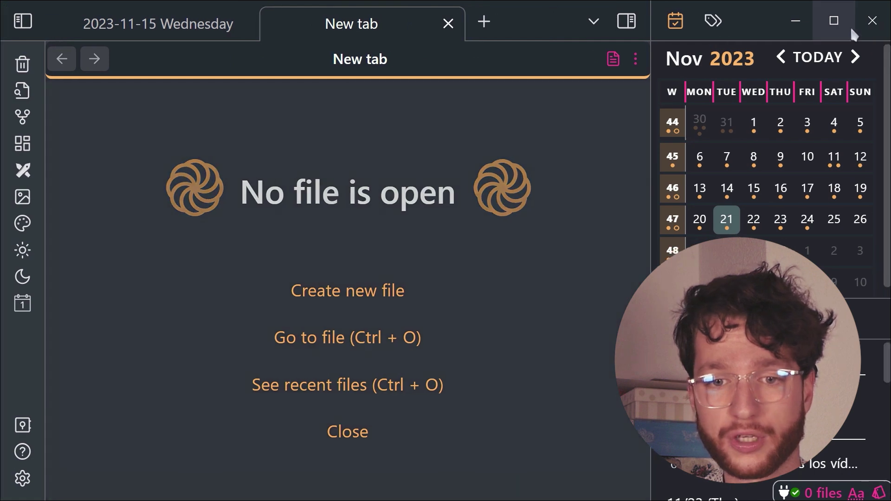
left_click(22, 303)
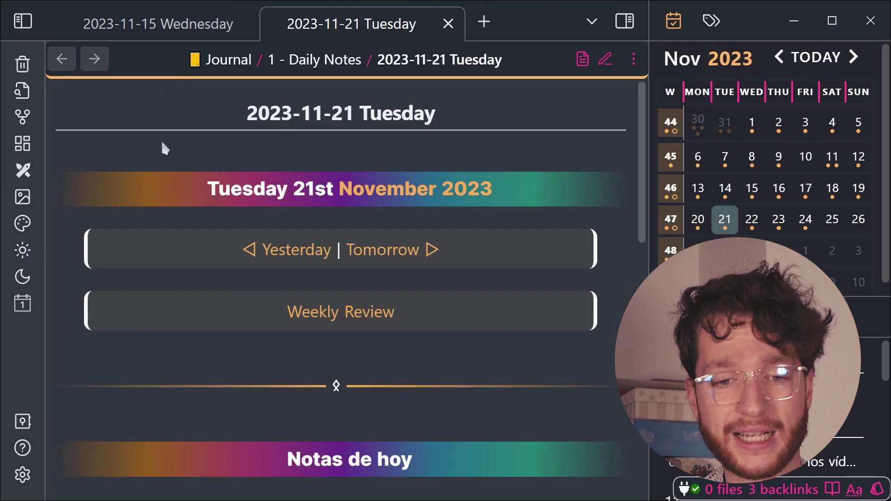
middle_click(189, 32)
Open the current weekly, monthly and annual reviews in turn, and go back through the visited notes
left_click(378, 190)
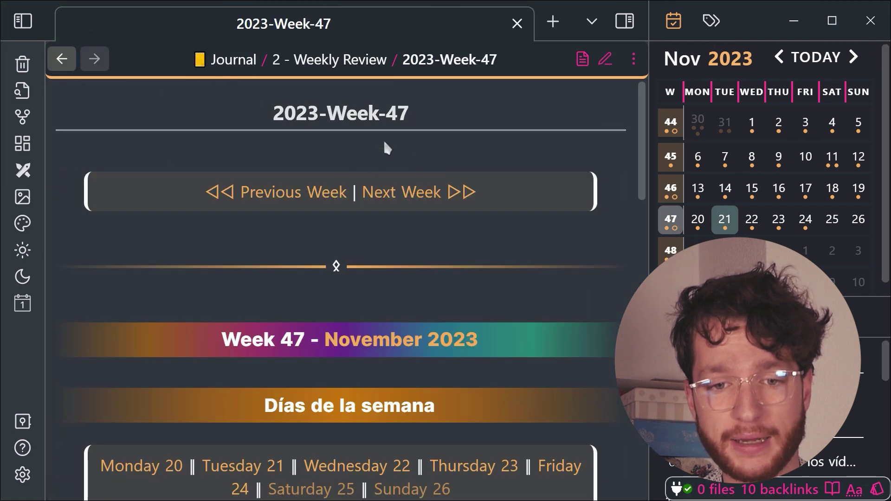
key("alt+m")
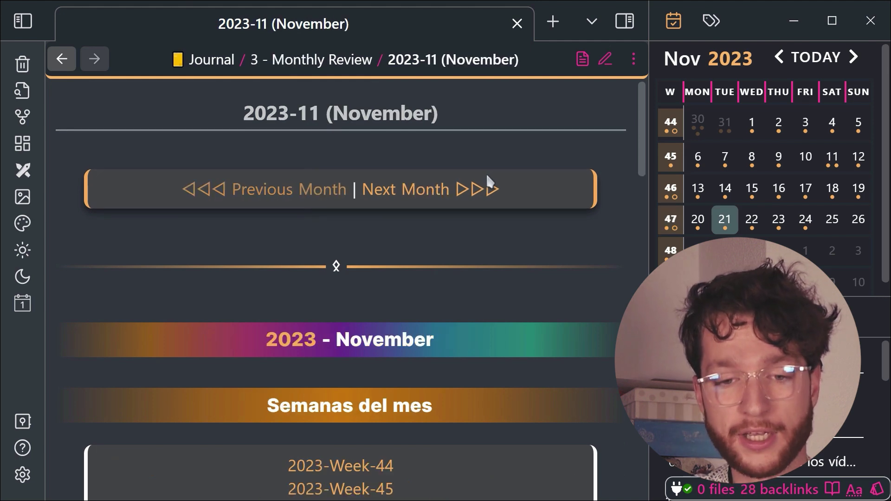
key("alt+y")
key("ctrl+alt+Left")
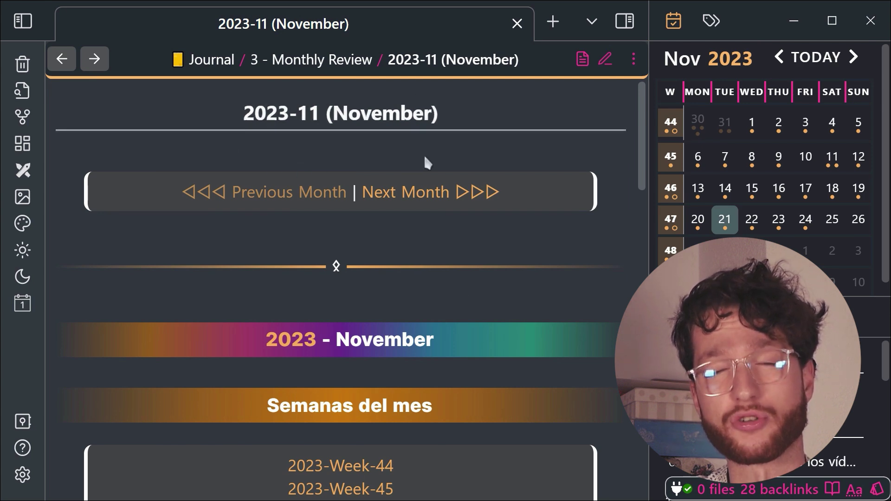
key("ctrl+alt+Left")
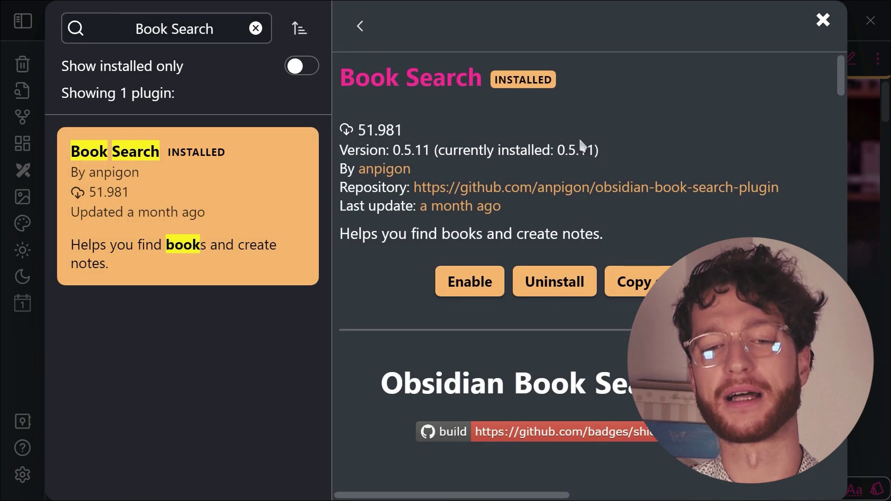
Enable the Book Search community plugin and return to the Biblioteca (B) note
left_click(464, 291)
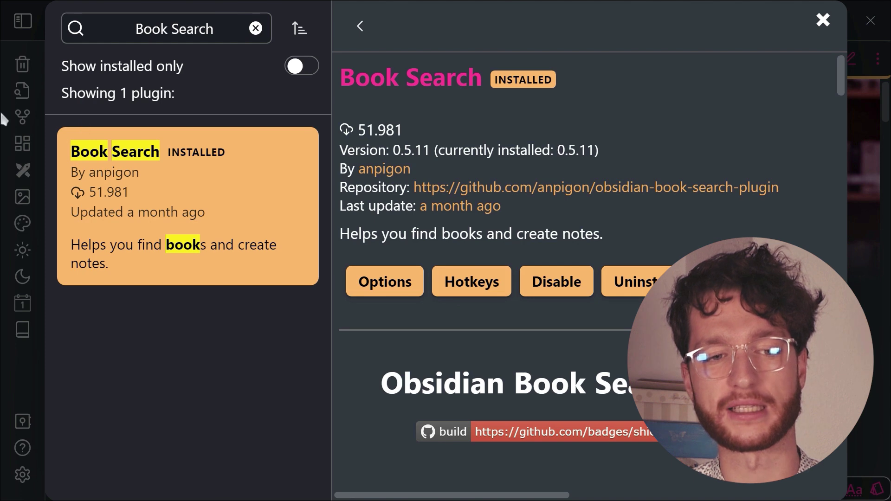
key("Escape")
key("Escape")
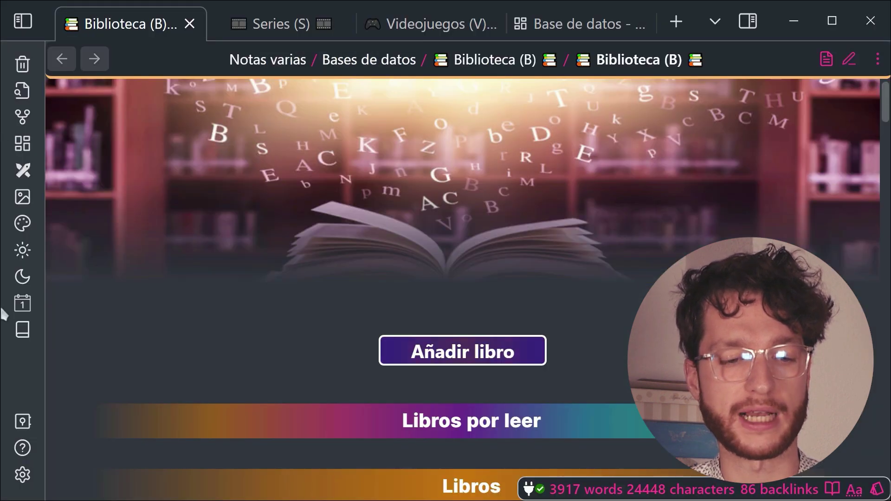
Search for the book "el principito" with Book Search and create a note from the 2022 Zig-Zag edition
left_click(23, 329)
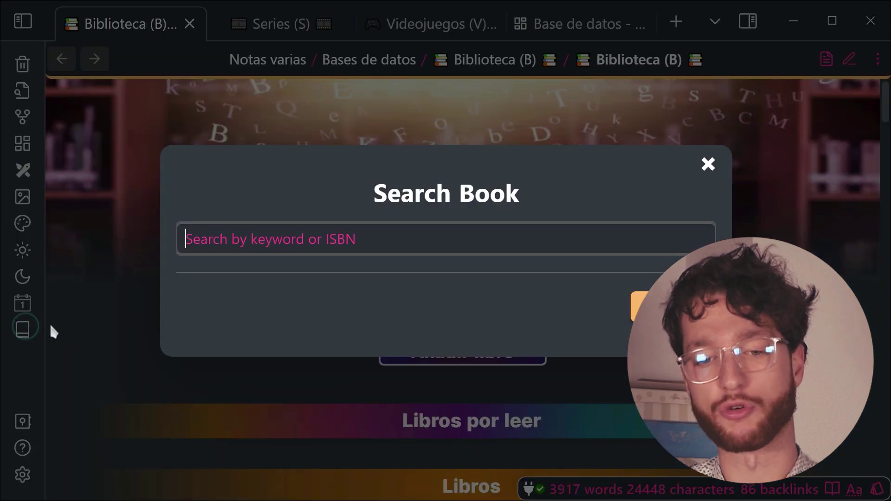
type("el principito")
key("Return")
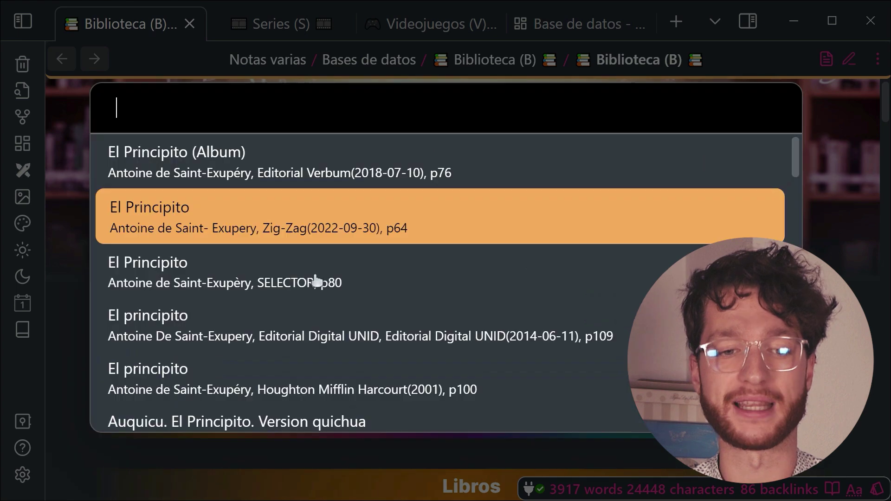
left_click(306, 213)
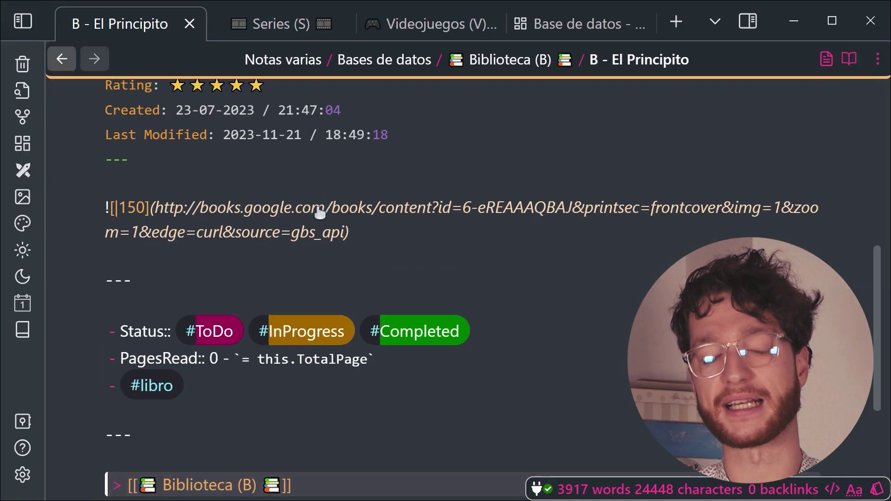
Examine the El Principito note's title and book metadata in the source, and its cover, status tags and library link in reading view
scroll(428, 191, "up", 6)
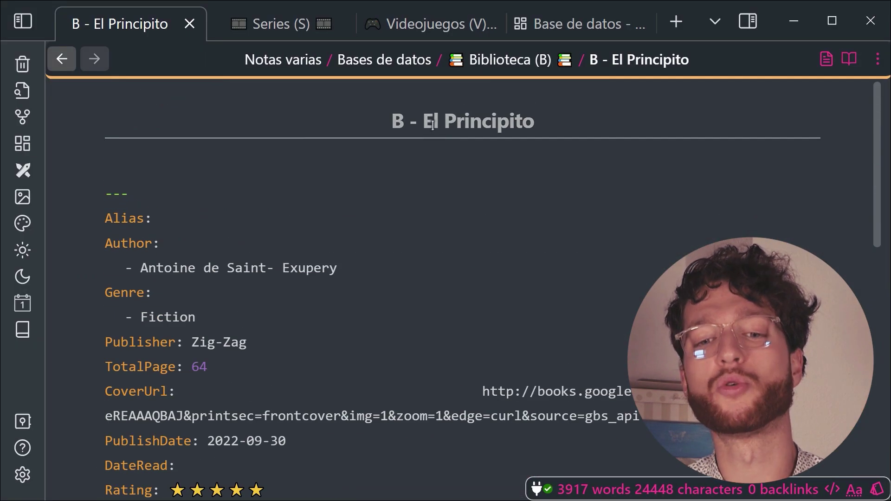
left_click_drag(423, 123, 534, 123)
double_click(119, 198)
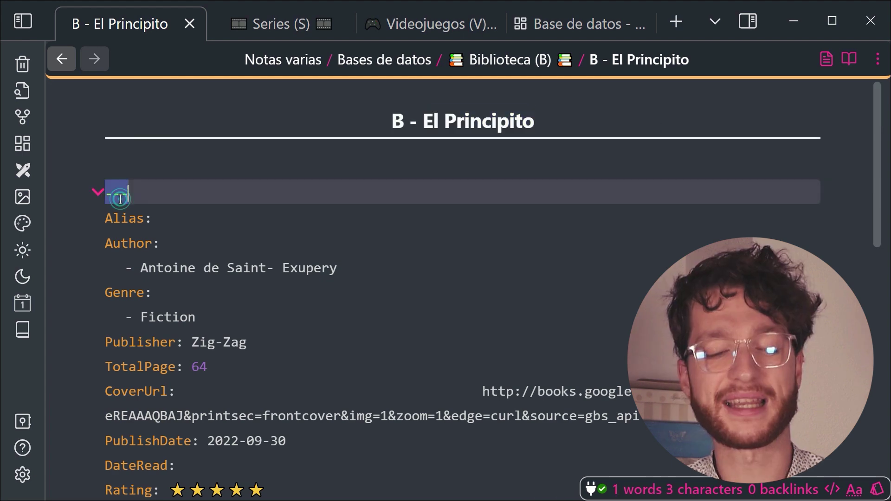
scroll(121, 199, "down", 3)
left_click_drag(120, 199, 402, 418)
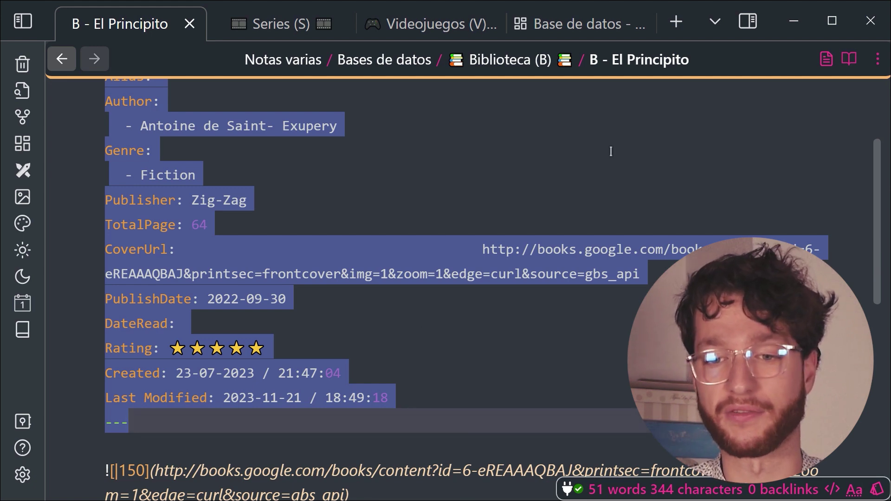
key("ctrl+e")
scroll(268, 257, "down", 10)
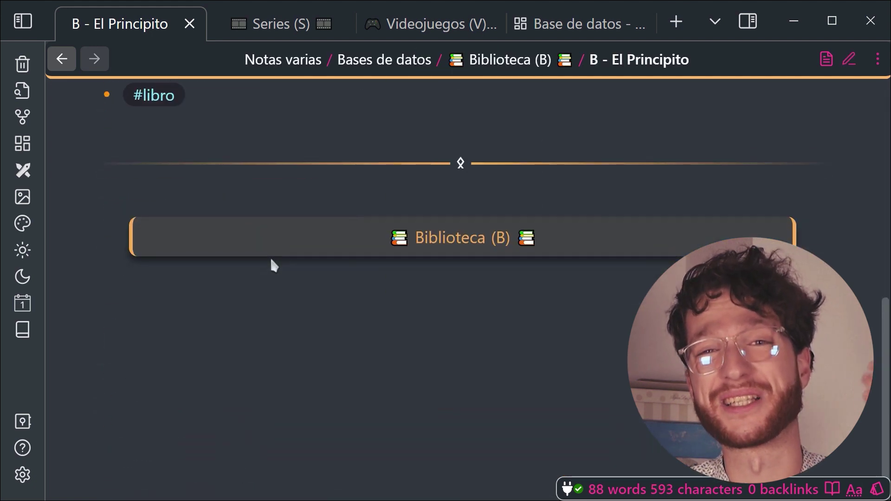
scroll(271, 260, "up", 10)
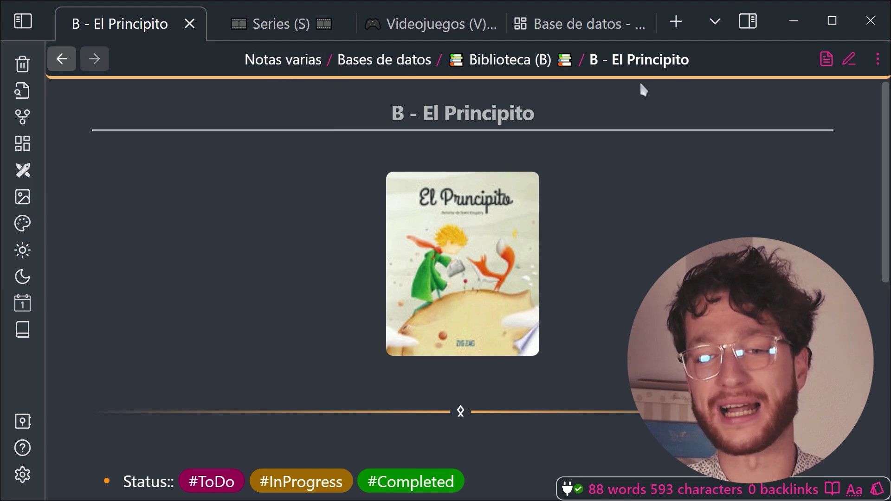
left_click(460, 60)
left_click(630, 136)
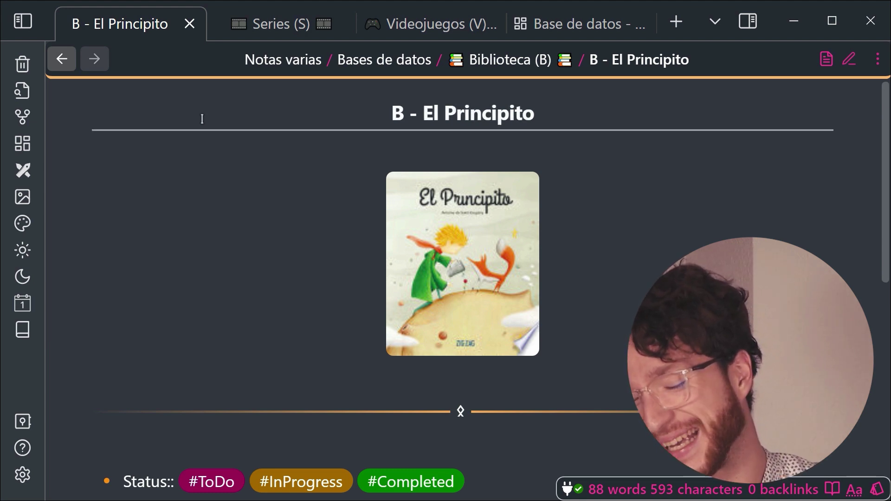
Return to the Biblioteca (B) note, add El Principito (Album) as a book, and delete its new note
key("ctrl+alt+Left")
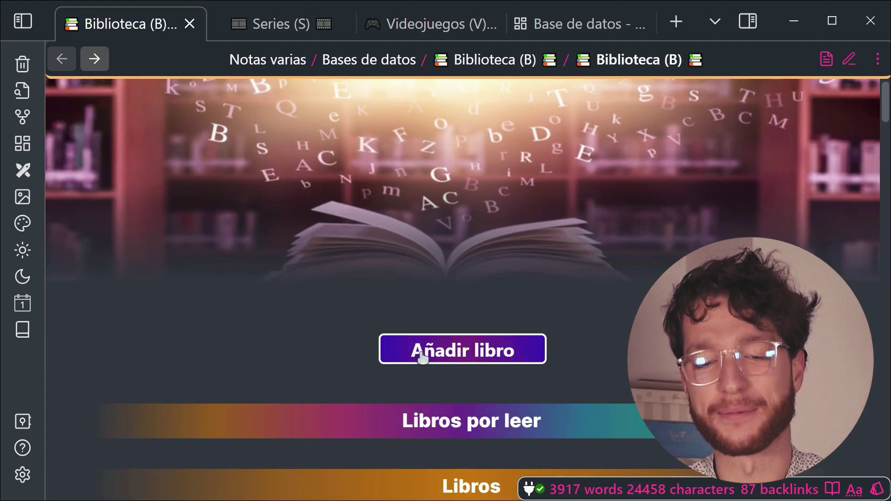
left_click(425, 355)
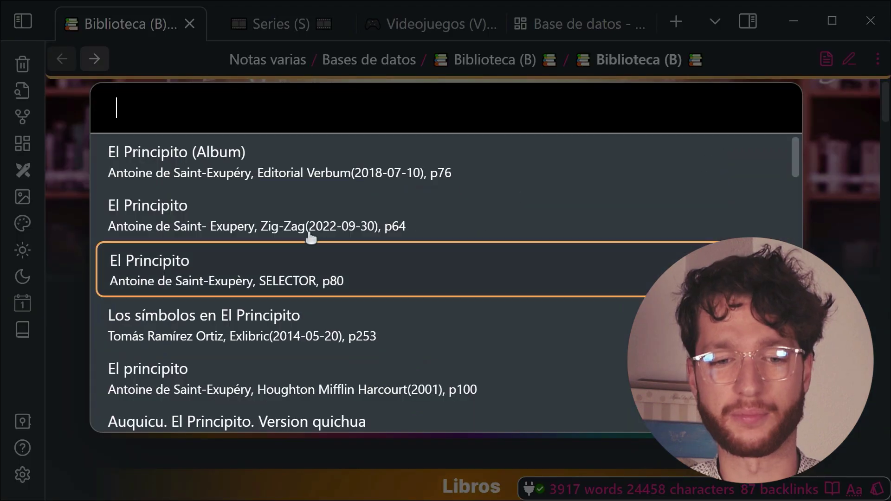
left_click(392, 184)
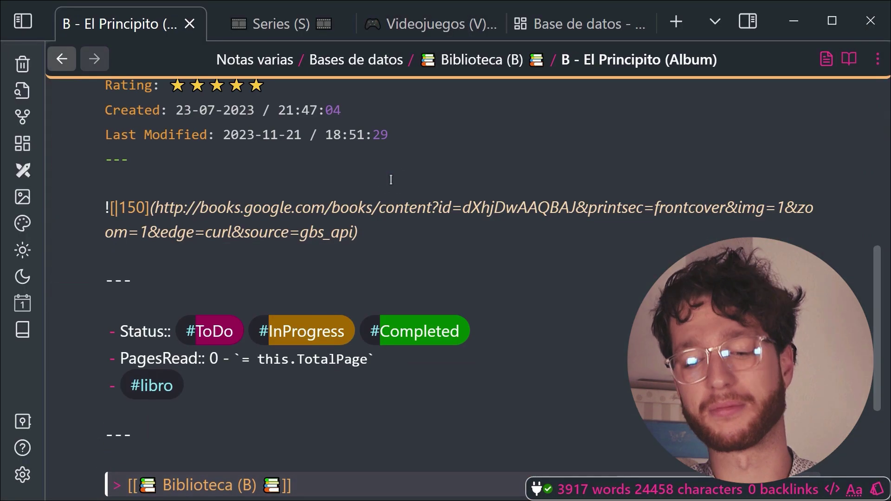
key("ctrl+Delete")
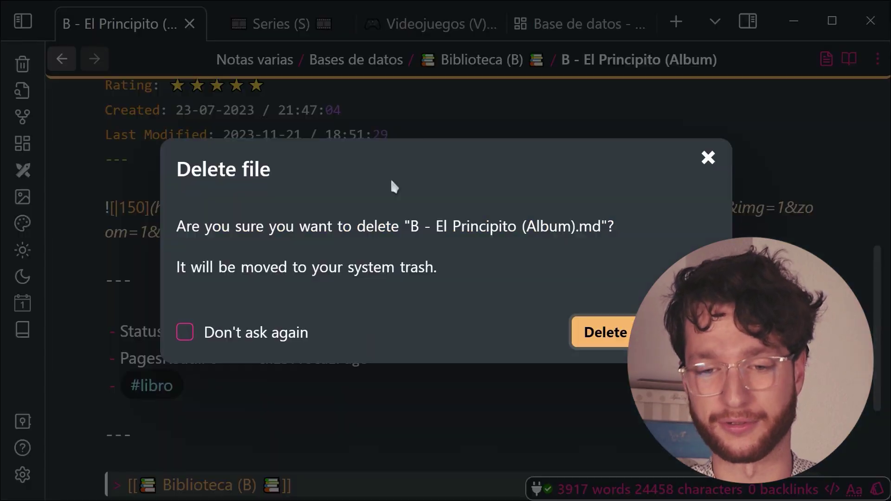
key("Return")
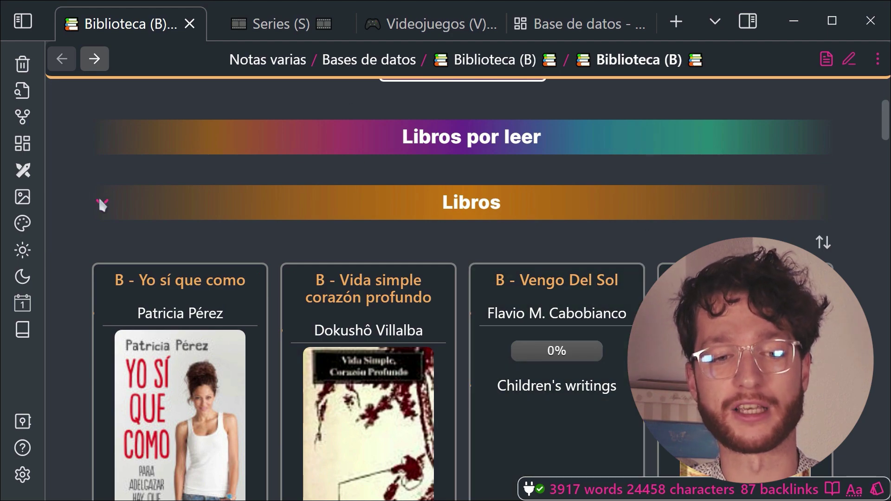
Browse the book cards under the Libros section of the Biblioteca (B) note
scroll(106, 201, "down", 20)
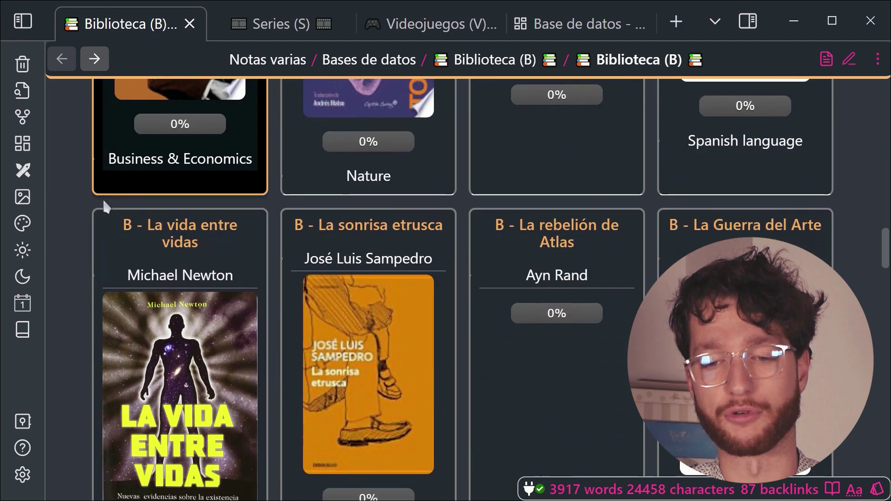
scroll(101, 194, "down", 10)
scroll(104, 187, "down", 15)
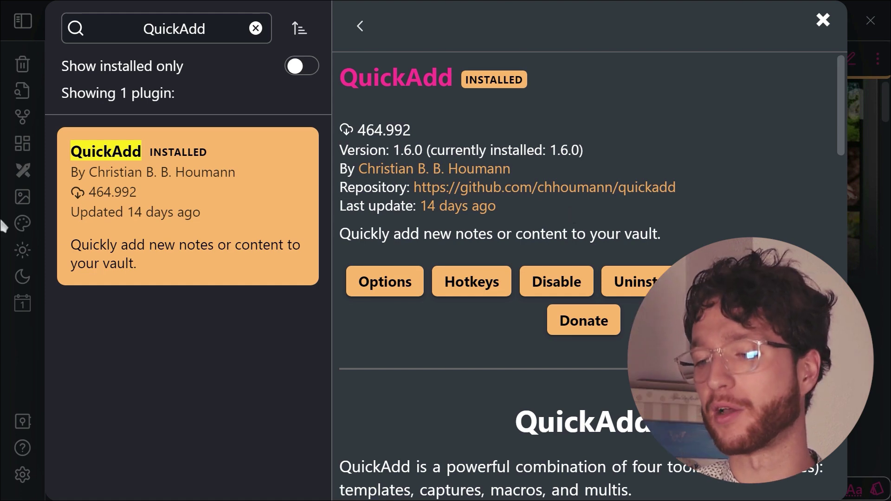
Review the QuickAdd settings with their add commands, close them, and look over the Series (S) note
left_click(365, 292)
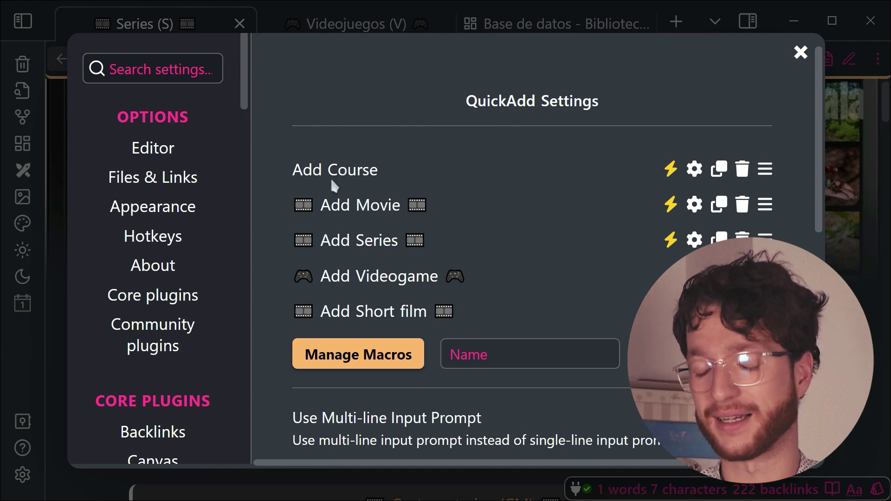
left_click(870, 153)
scroll(669, 260, "down", 3)
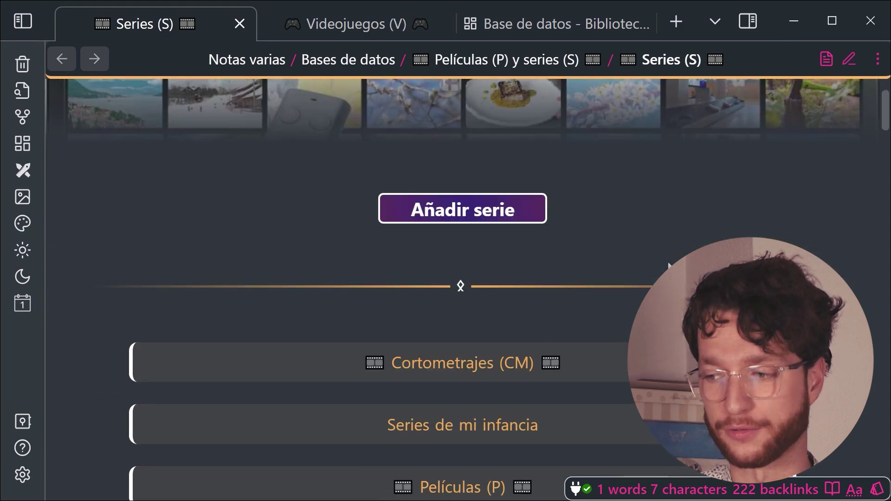
scroll(668, 260, "up", 3)
scroll(669, 179, "down", 3)
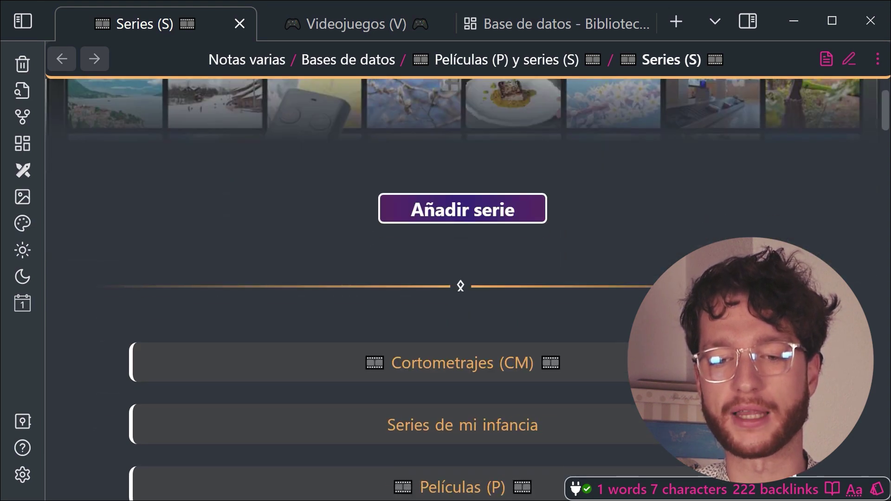
left_click(438, 209)
key("Escape")
key("Escape")
Run the QuickAdd Add Series command, search for "wakfu", and create the Wakfu La quête des six Dofus Eliatropes note
scroll(723, 221, "down", 5)
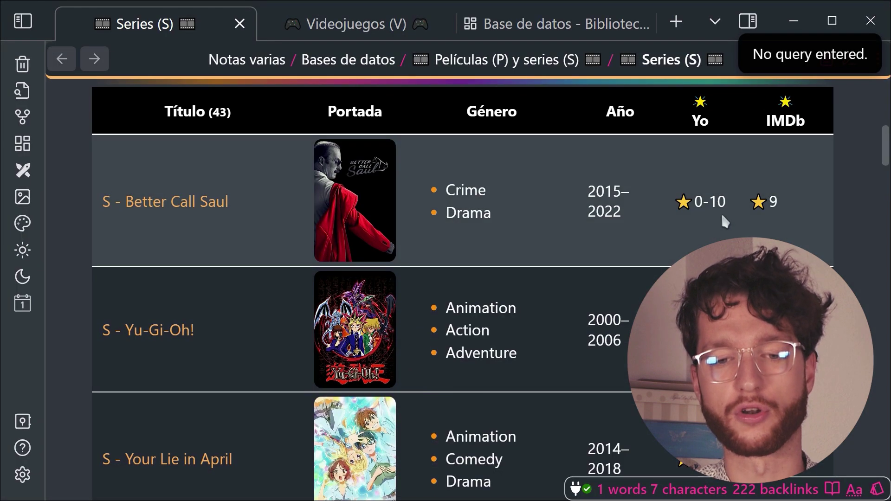
key("ctrl+p")
type("serie")
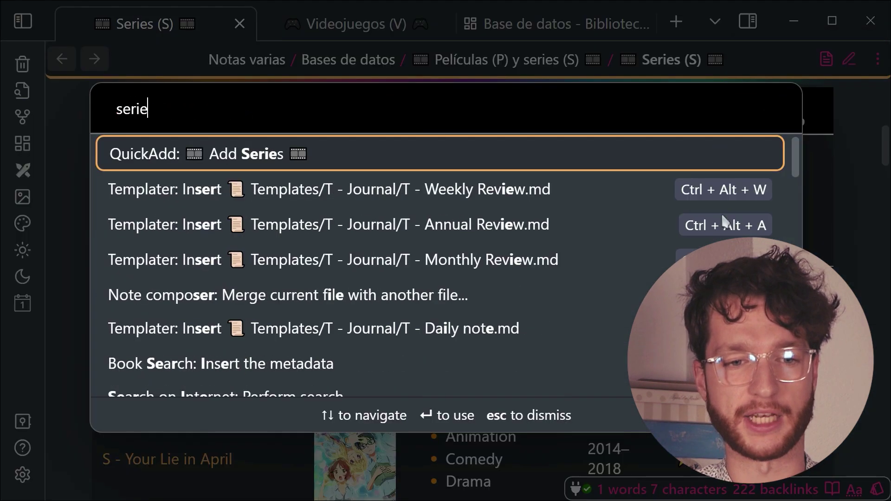
left_click(309, 152)
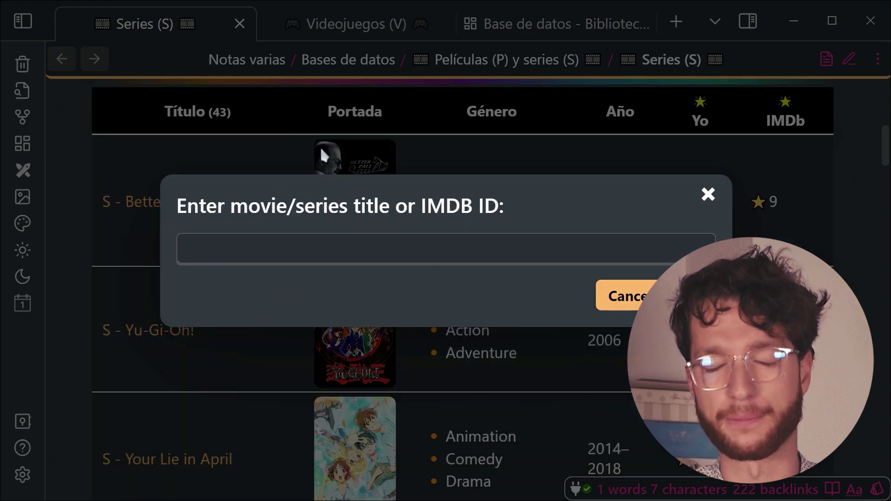
type("wakfu")
key("Return")
left_click(281, 226)
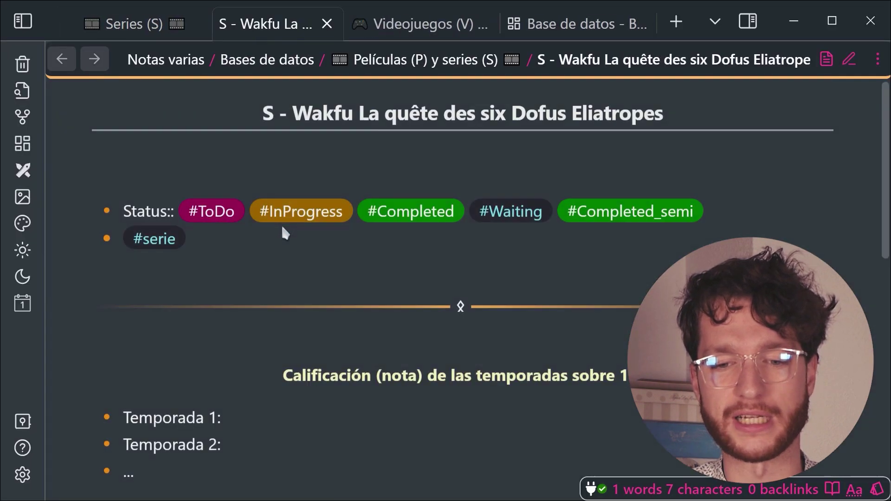
Examine the new Wakfu series note in both editing and reading views, including its metadata, status tags and season ratings
key("ctrl+e")
scroll(648, 220, "down", 15)
scroll(338, 332, "up", 15)
key("ctrl+e")
key("ctrl+e")
mouse_move(381, 243)
left_mouse_down()
mouse_move(160, 235)
mouse_move(381, 242)
left_mouse_up()
left_click(160, 243)
scroll(525, 405, "down", 10)
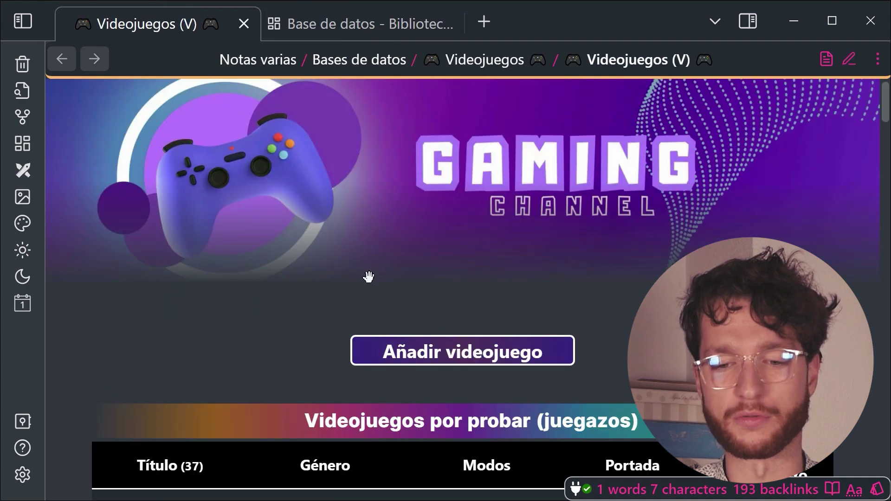
Add the videogame Pokemon Myth (2023) from the Videojuegos (V) note, marking it as played with a rating of 8
scroll(368, 276, "down", 3)
left_click(408, 212)
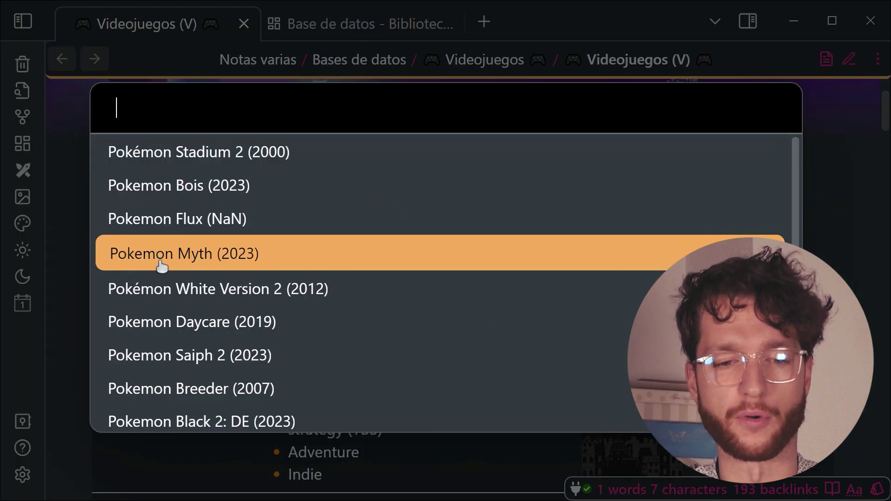
left_click(160, 262)
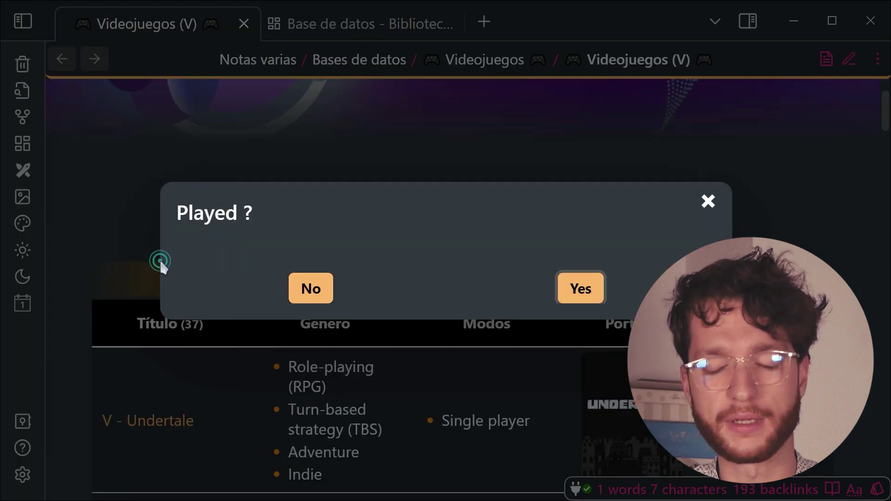
left_click(584, 292)
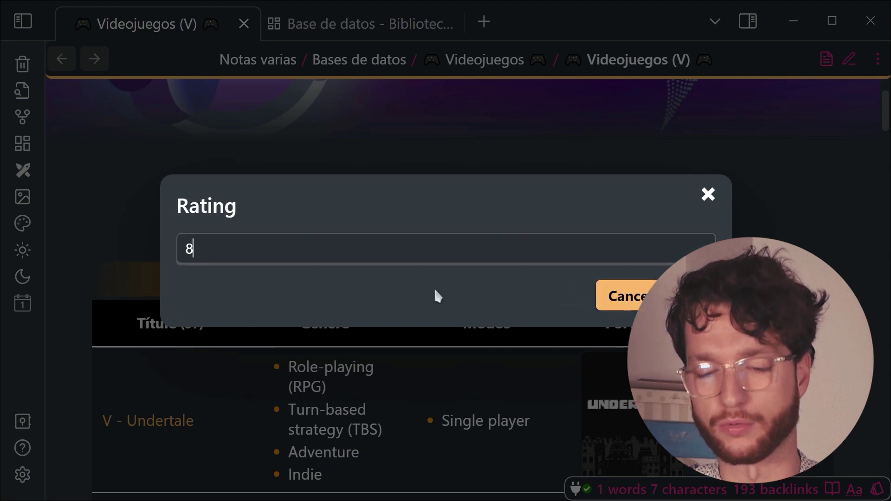
type("8")
key("Return")
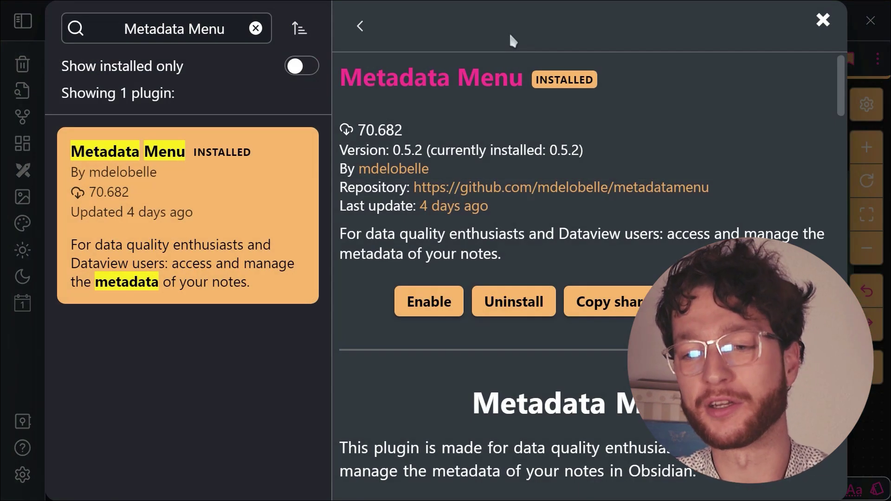
Close the Metadata Menu plugin page and examine the book cards in the priority and status groups of the Biblioteca canvas
key("Escape")
key("Escape")
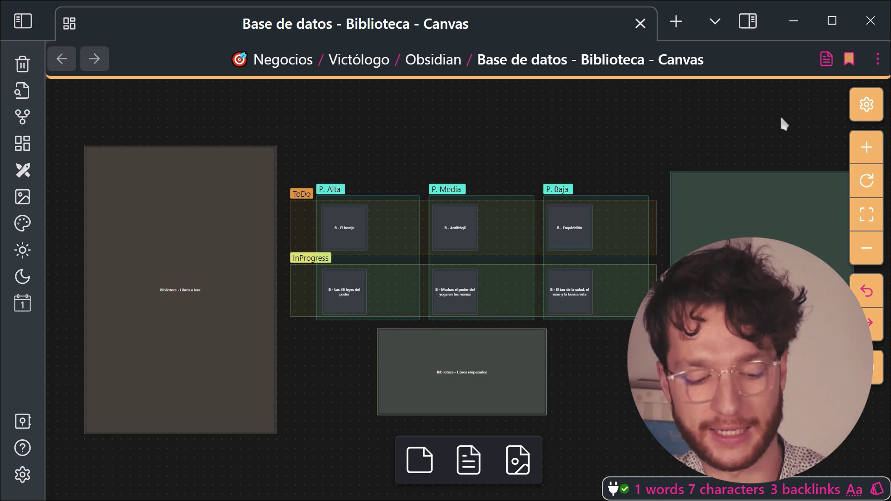
scroll(425, 151, "up", 5)
left_click_drag(243, 193, 161, 95)
left_click_drag(209, 280, 411, 68)
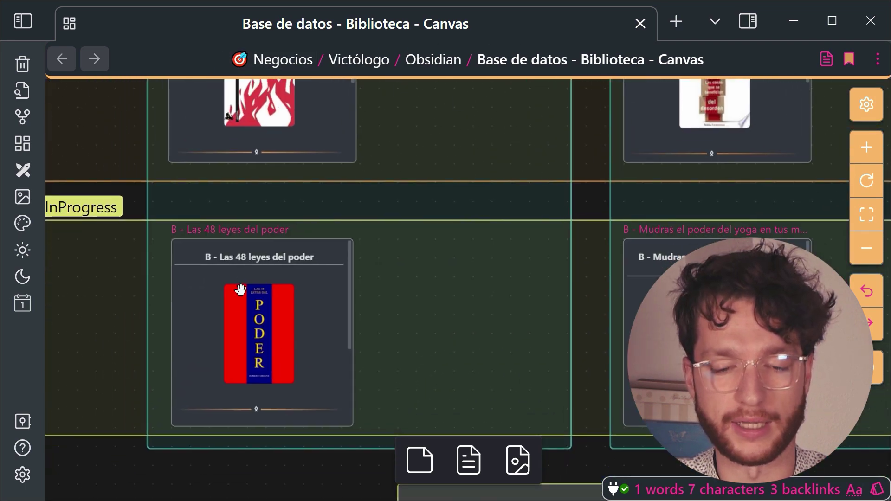
scroll(245, 278, "up", 3)
left_click(288, 272)
scroll(259, 297, "down", 5)
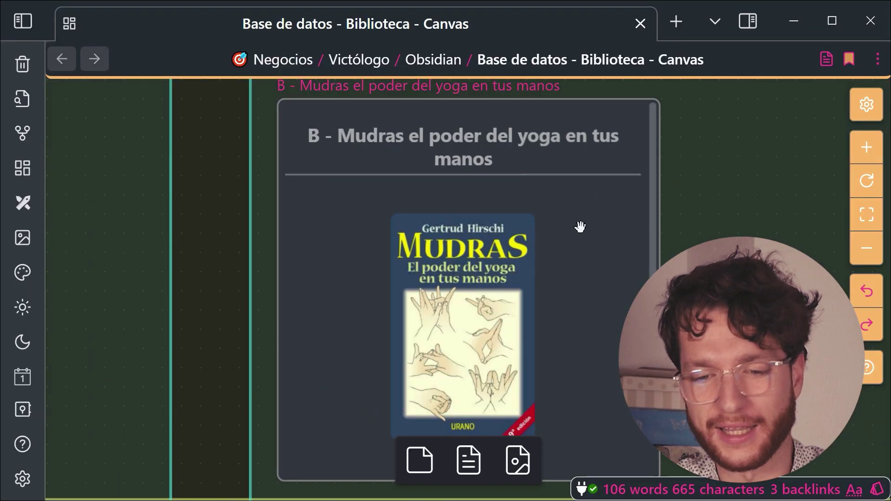
Open the Mudras card for editing, highlight its Prioridad and Estado properties, leave editing, and compare them with the canvas groups
left_click(580, 226)
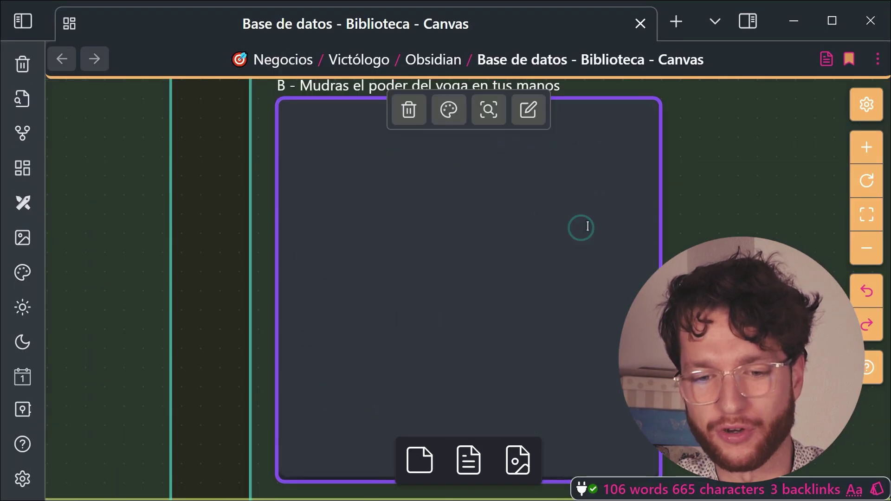
scroll(464, 241, "down", 5)
left_click_drag(298, 336, 437, 355)
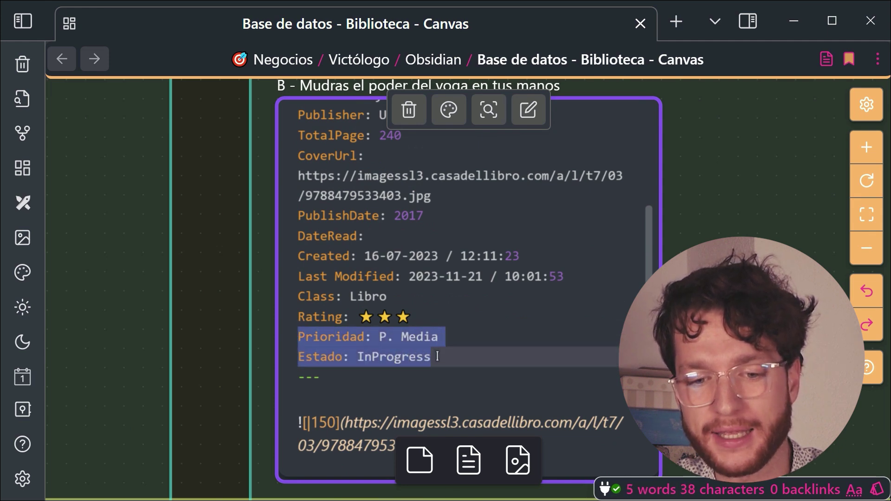
key("Escape")
scroll(215, 251, "down", 5)
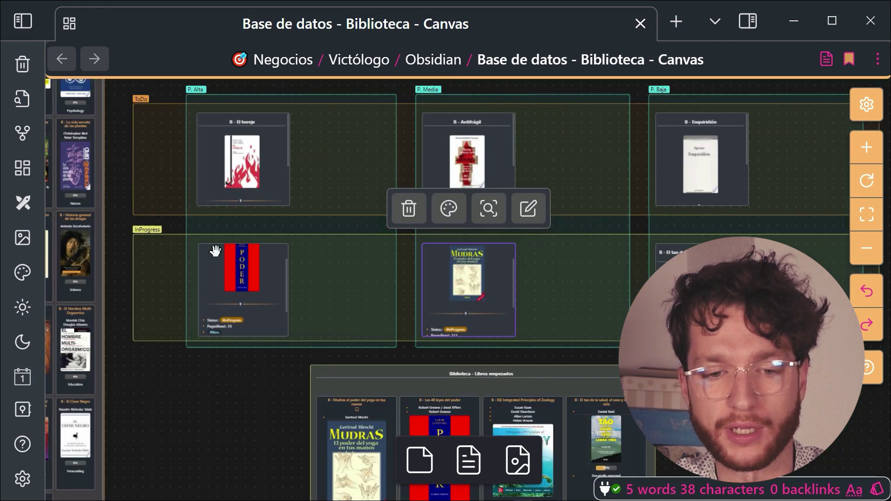
scroll(137, 224, "up", 5)
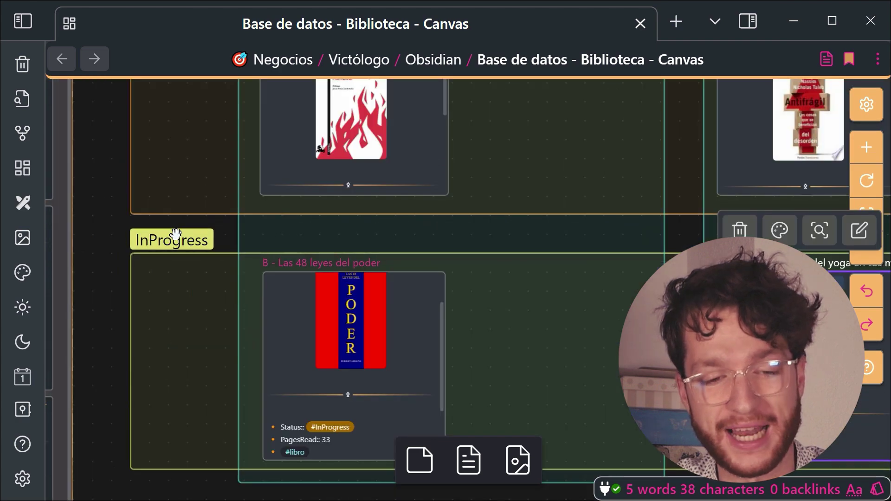
Open the note "B - Mudras el poder del yoga en tus manos" in a split pane beside the Biblioteca canvas
left_click_drag(462, 186, 19, 402)
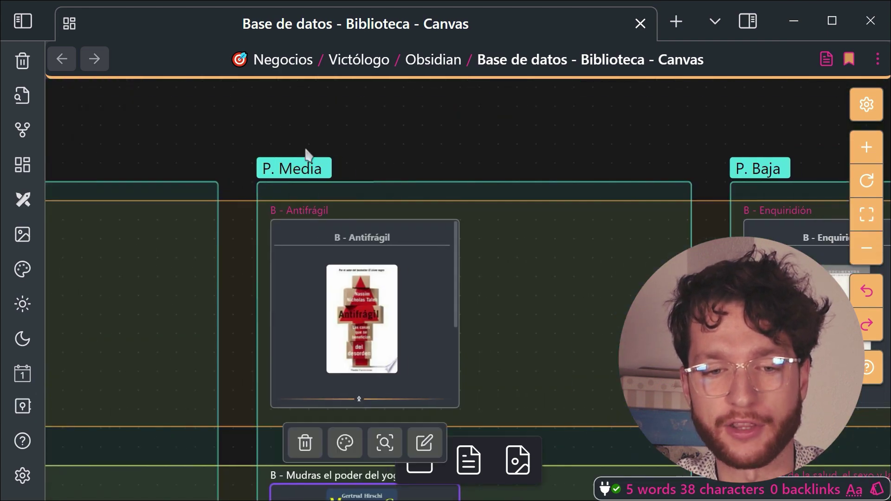
scroll(423, 297, "down", 5)
scroll(436, 297, "down", 5)
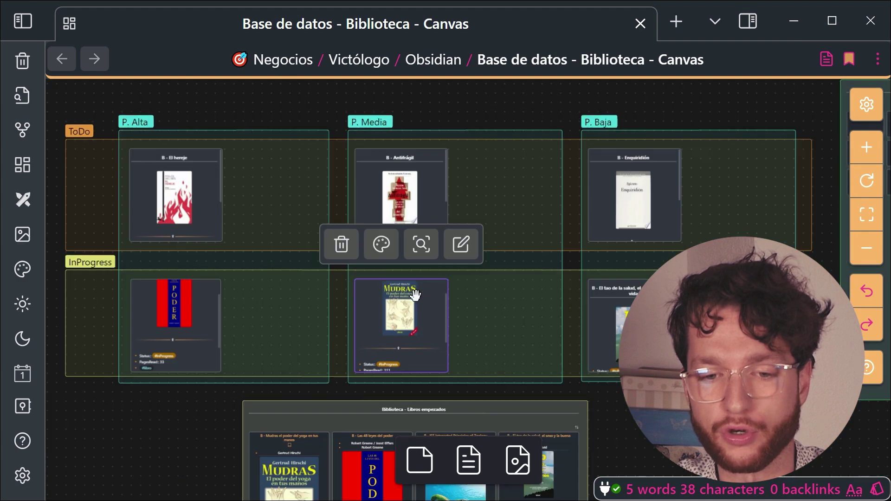
left_click(416, 293)
key("ctrl+o")
type("b mudras")
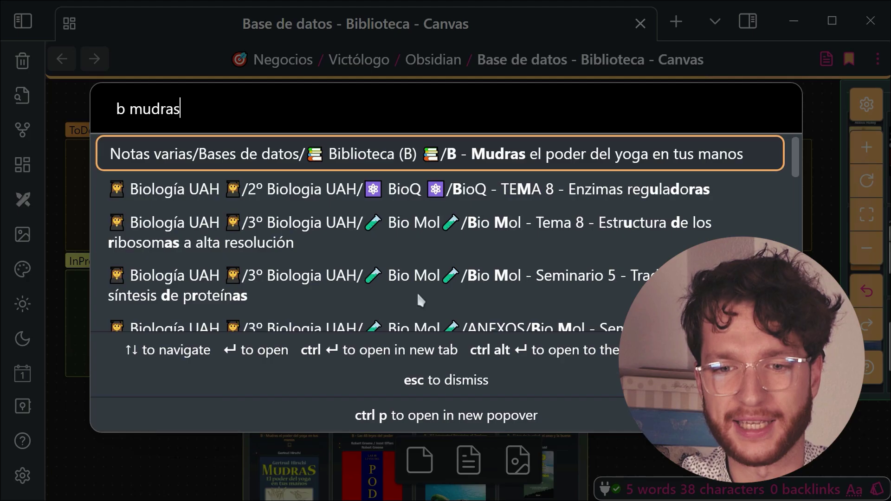
key("ctrl+alt+Return")
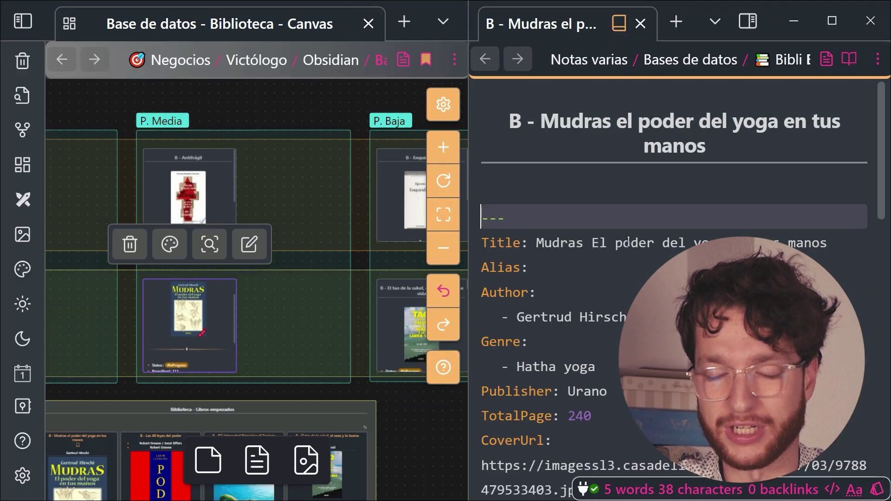
Move the Mudras card into the overlap of the P. Baja and ToDo groups, highlight its note's properties, and undo the move
scroll(637, 239, "down", 12)
left_click_drag(272, 326, 407, 180)
left_click(162, 305)
left_click_drag(308, 382, 204, 425)
left_click_drag(599, 253, 433, 198)
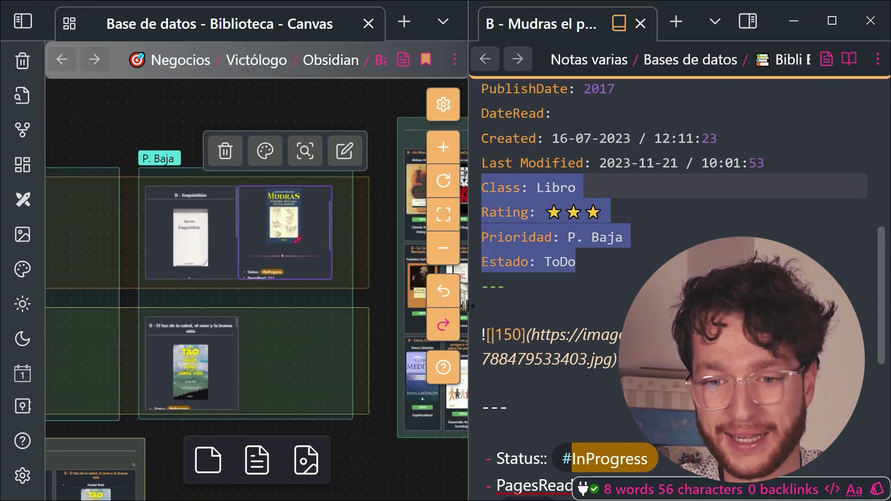
left_click(302, 104)
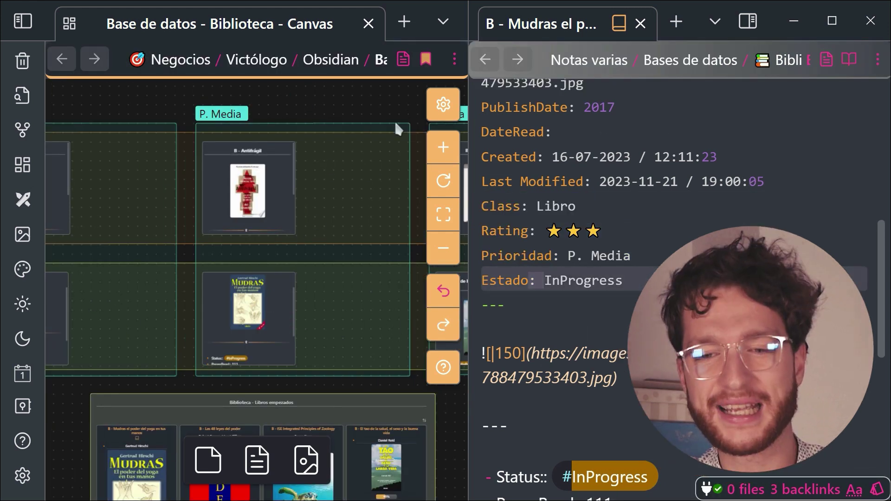
Close the Mudras note and fit the whole Biblioteca canvas in view
middle_click(563, 27)
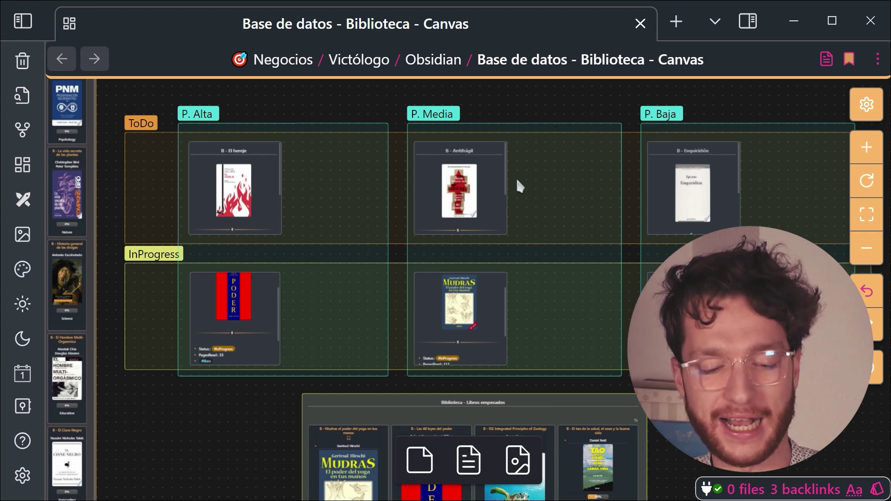
key("shift+1")
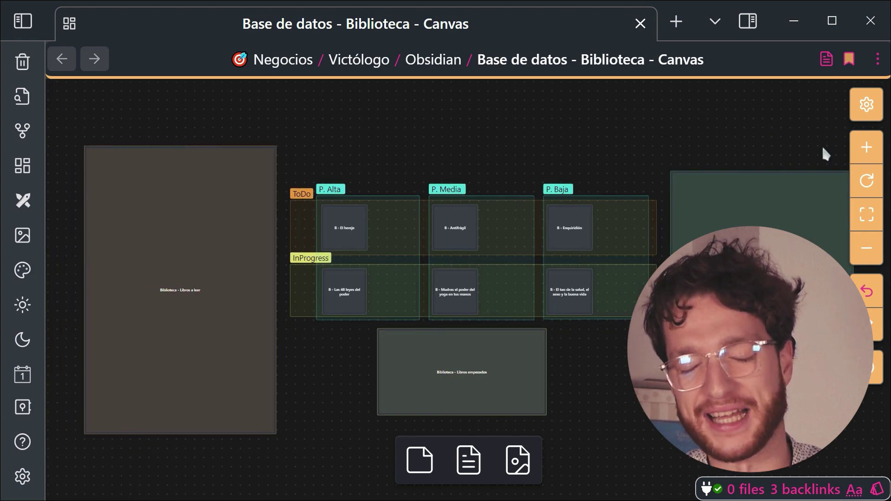
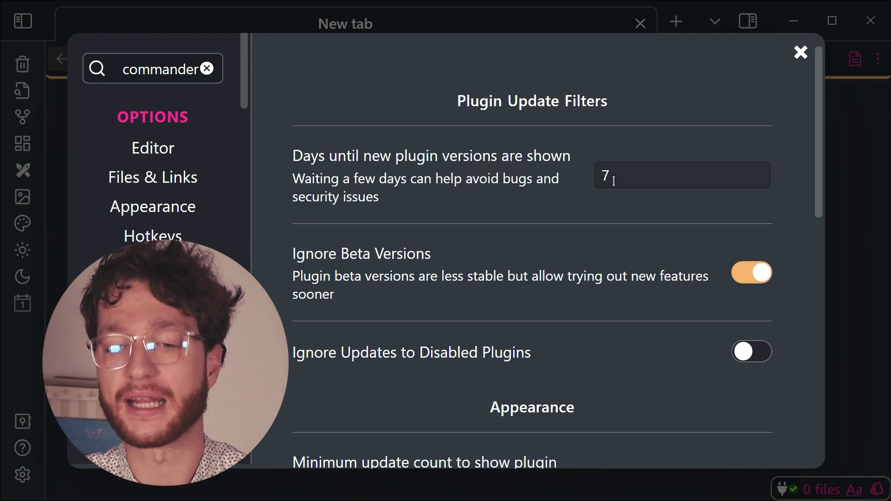
Check the plugin update filter for days until new versions are shown, and close the settings
double_click(613, 180)
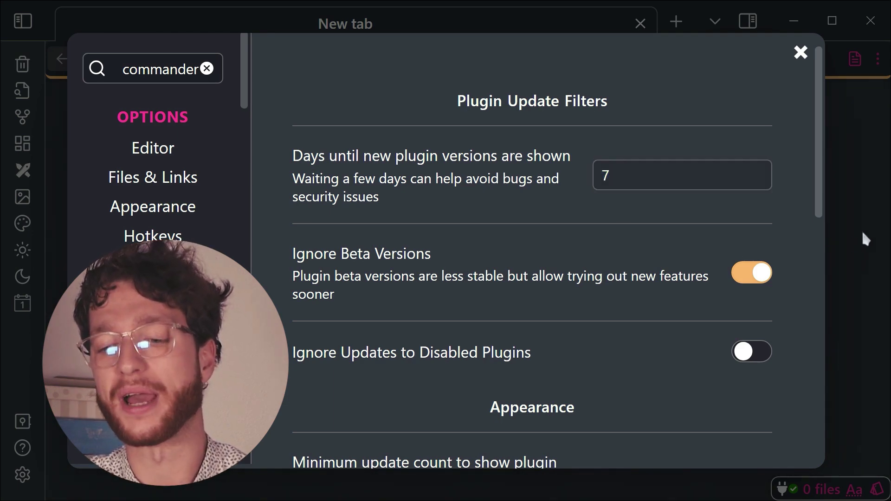
left_click(862, 231)
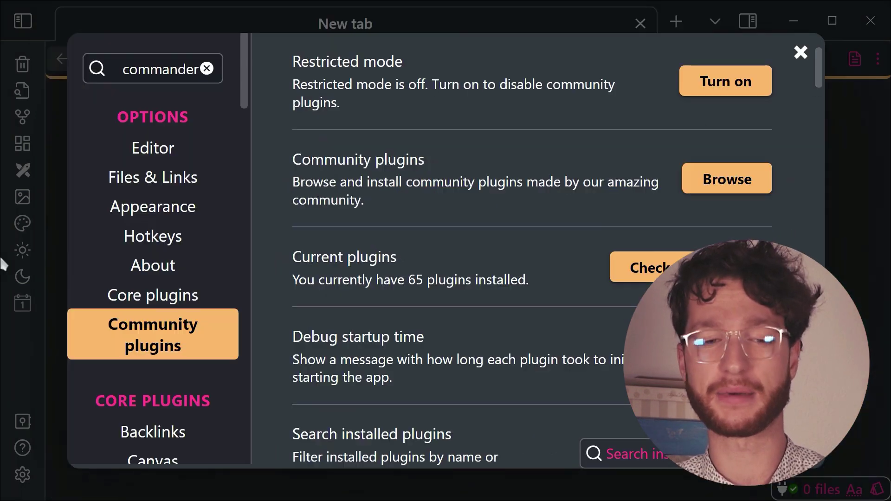
key("Escape")
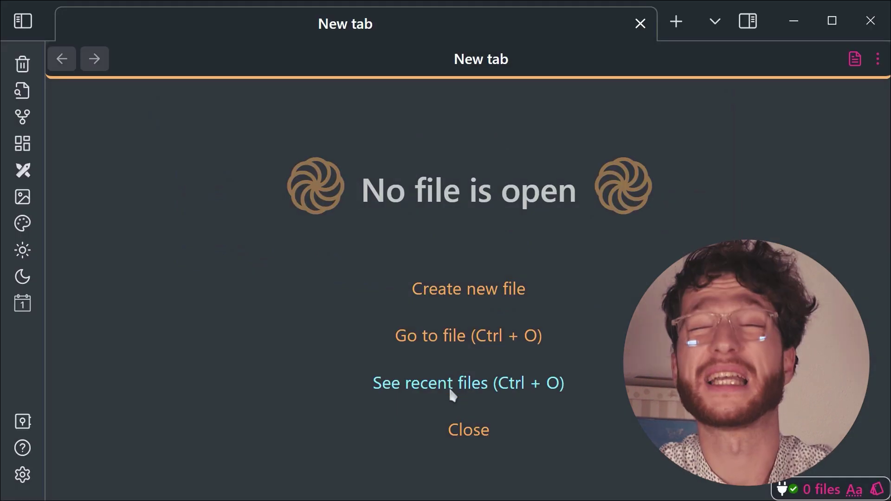
left_click(450, 387)
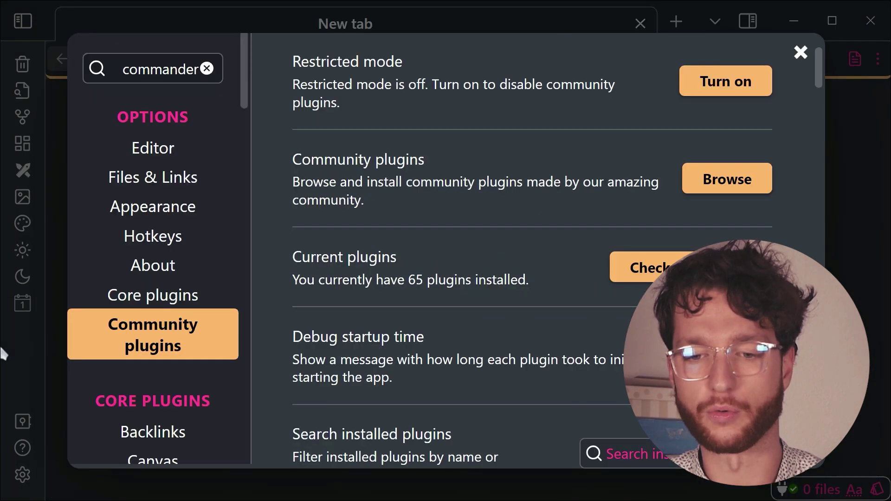
key("Escape")
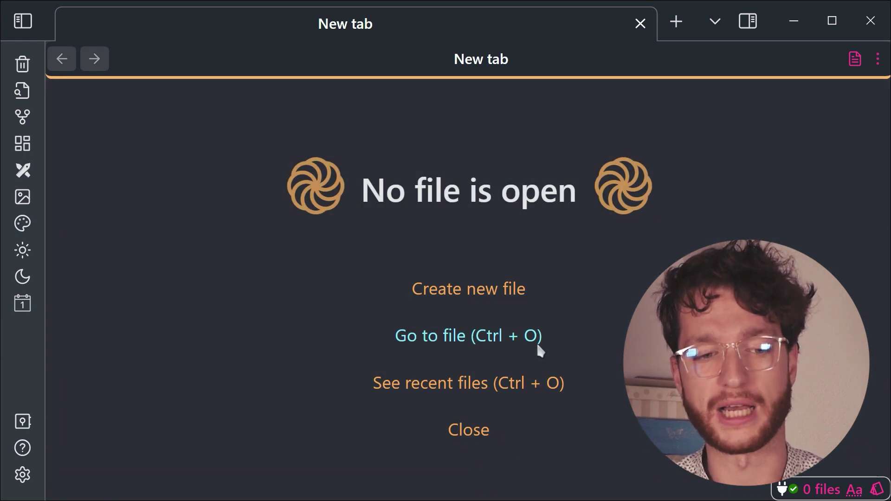
Run Find broken links from Find orphaned files and broken links, and highlight the title of the generated note
key("ctrl+p")
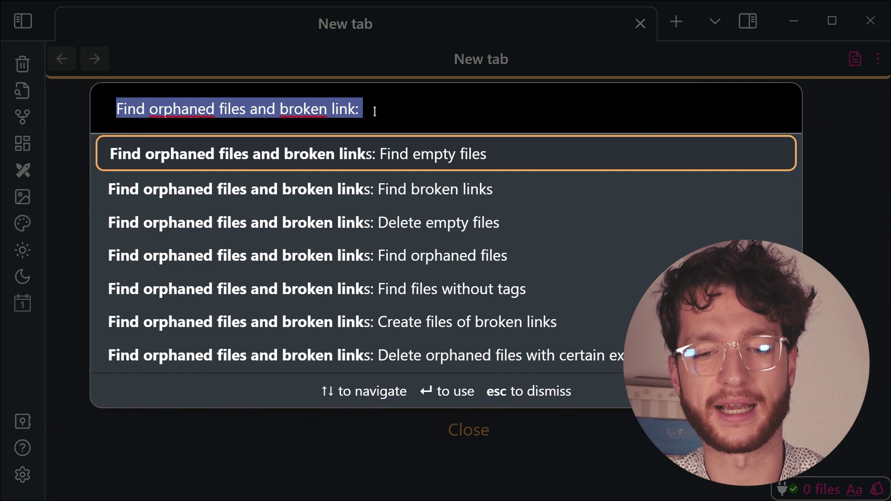
left_click(374, 111)
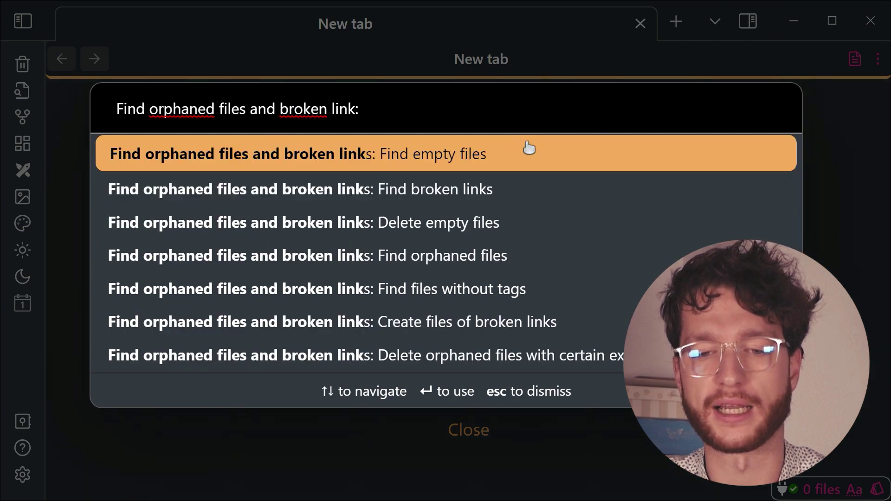
type("s")
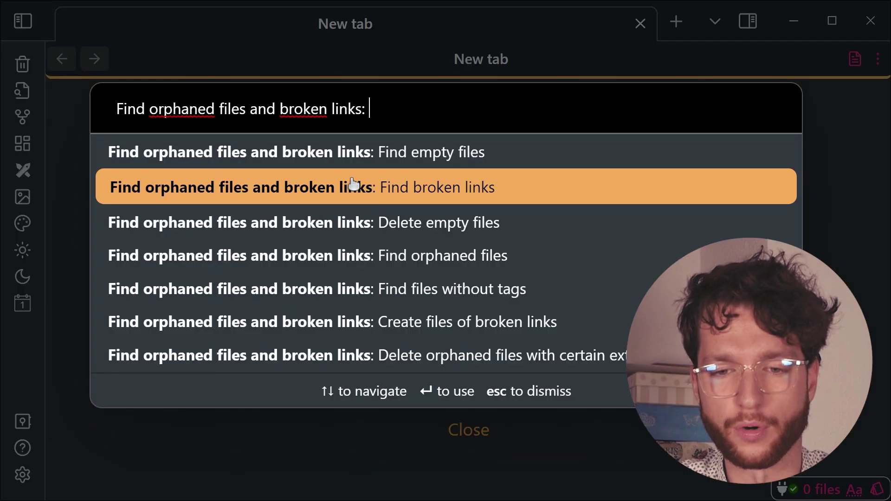
left_click(353, 184)
left_click_drag(371, 113, 531, 121)
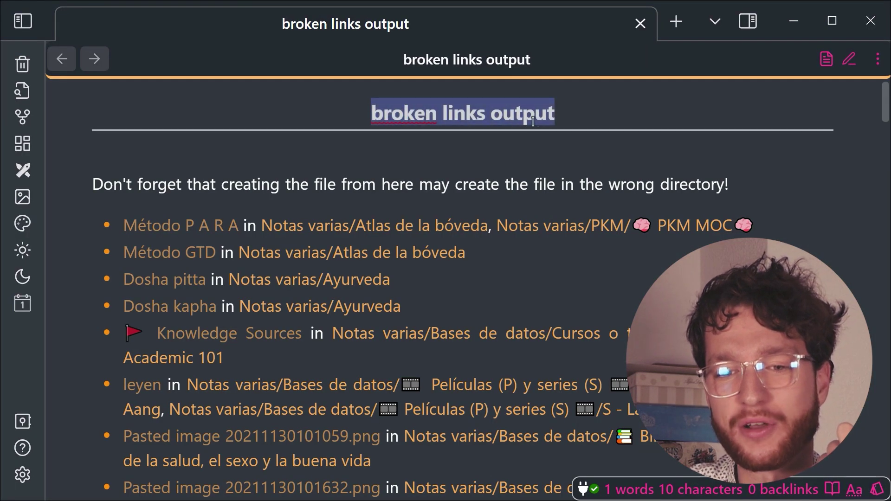
Examine the broken links list, comparing missing notes such as Método P A R A, Dosha pitta and Knowledge Sources with their source notes
left_click_drag(238, 226, 117, 223)
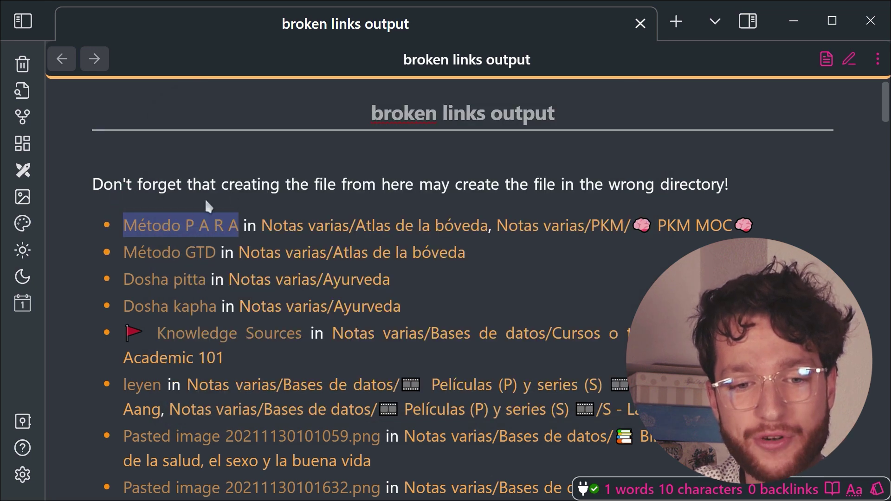
left_click(195, 185)
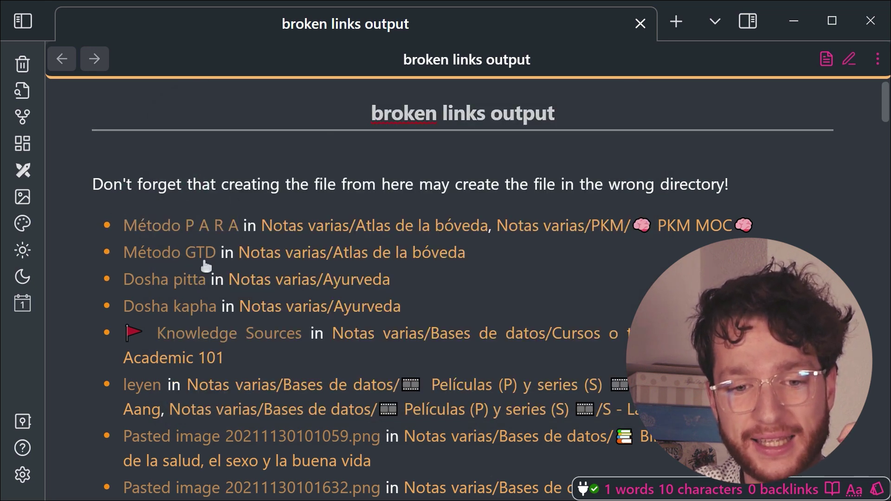
left_click_drag(257, 226, 748, 226)
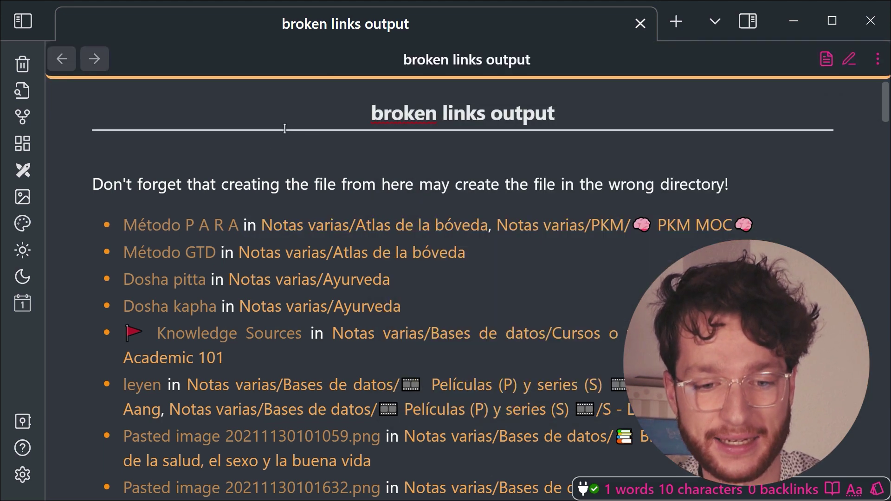
double_click(218, 282)
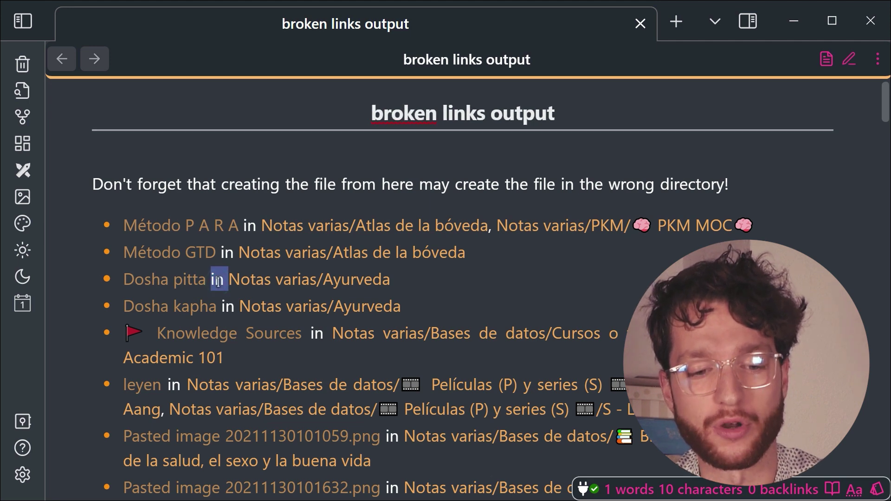
left_click_drag(218, 282, 196, 315)
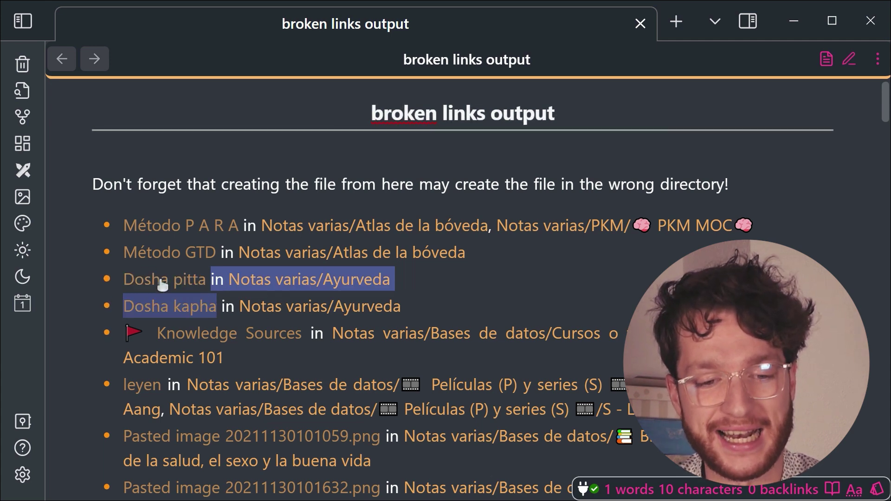
left_click_drag(328, 337, 267, 374)
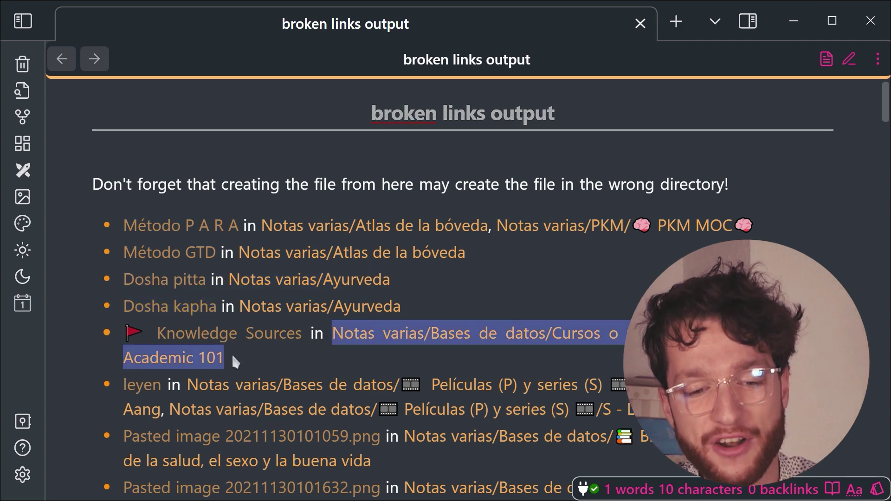
mouse_move(239, 340)
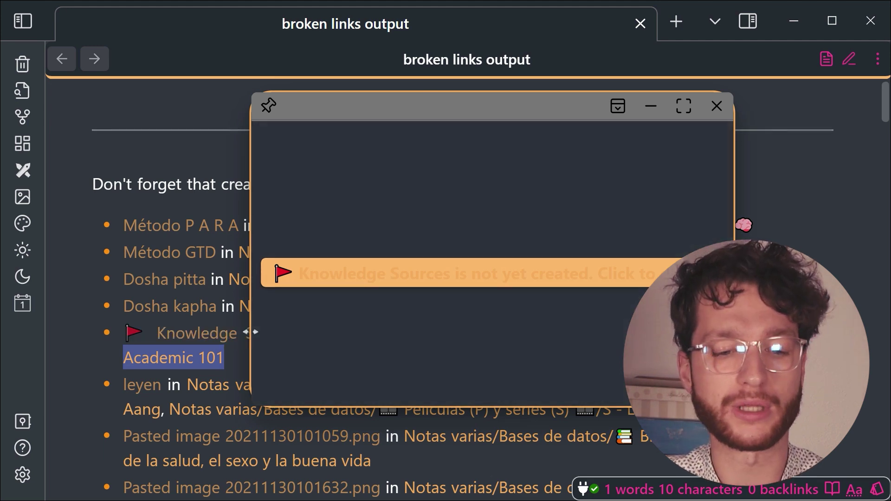
left_click(112, 334)
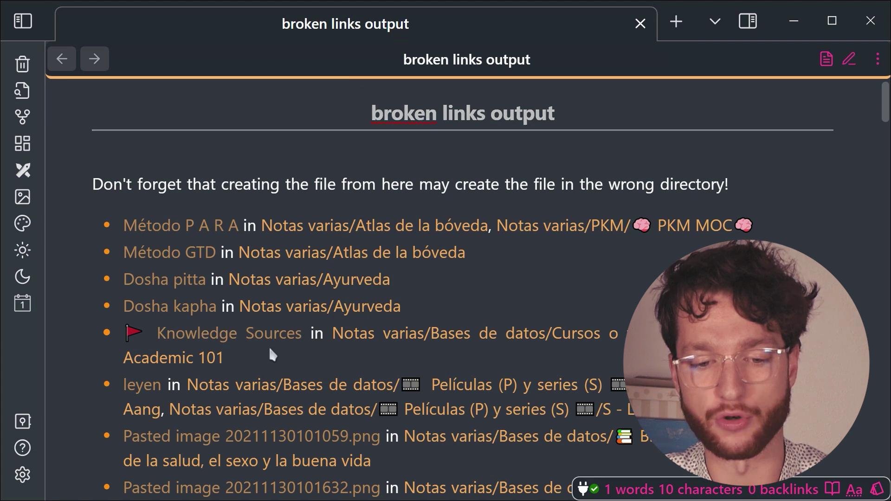
Delete the Knowledge Sources link block from the CT - Effortless Academic 101 note and close the note
left_click(375, 333, "ctrl")
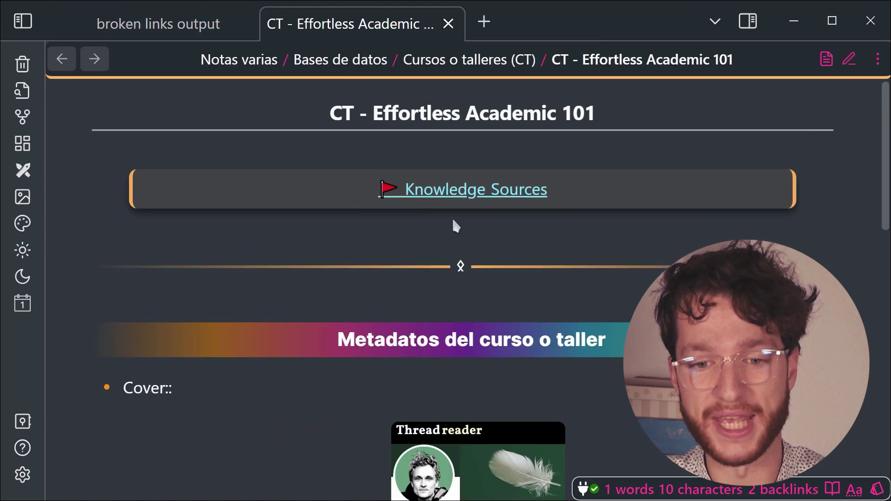
key("ctrl+e")
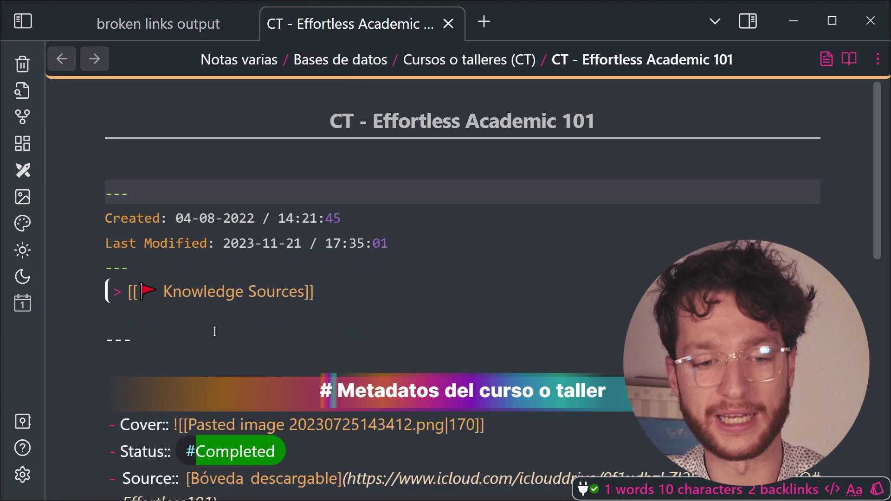
left_click_drag(186, 340, 185, 285)
key("BackSpace")
key("ctrl+w")
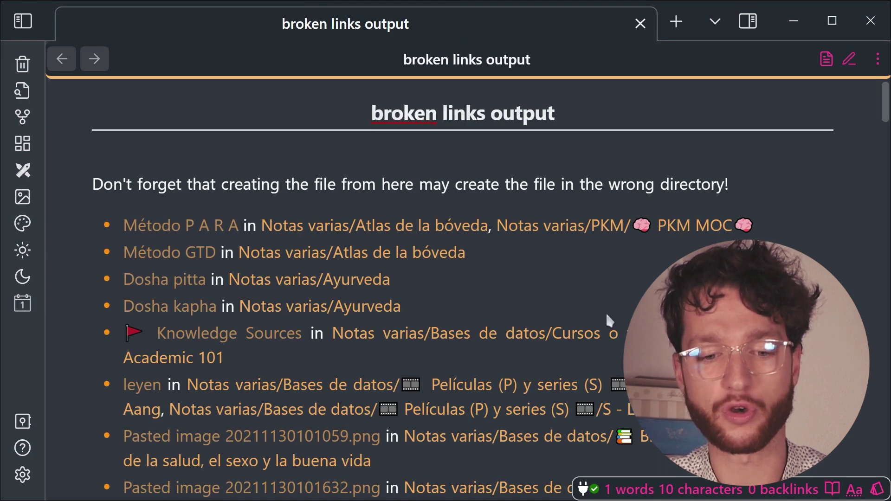
Highlight the Knowledge Sources entry and the four entries above it in the broken links output
left_click_drag(228, 356, 103, 324)
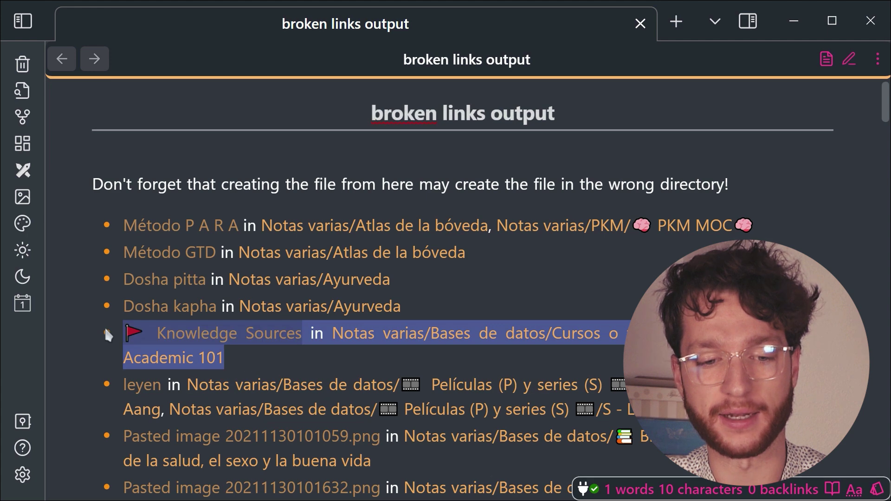
left_click_drag(402, 306, 115, 213)
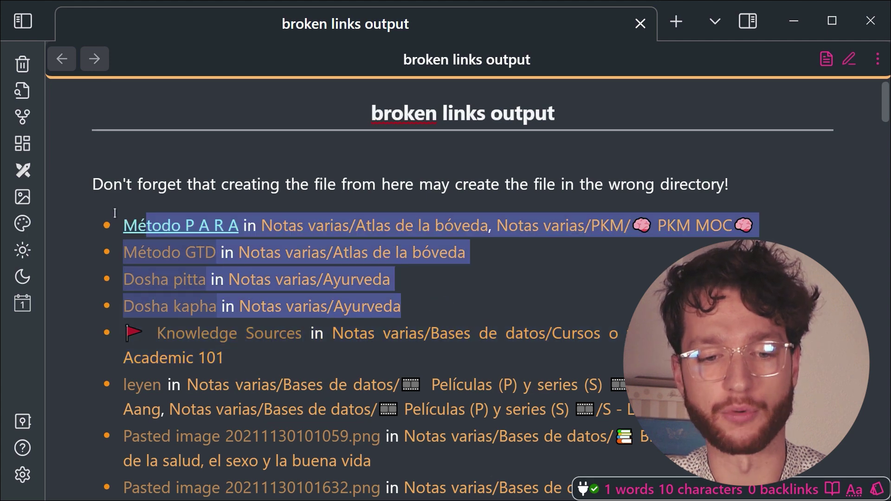
triple_click(216, 341)
left_click(294, 375)
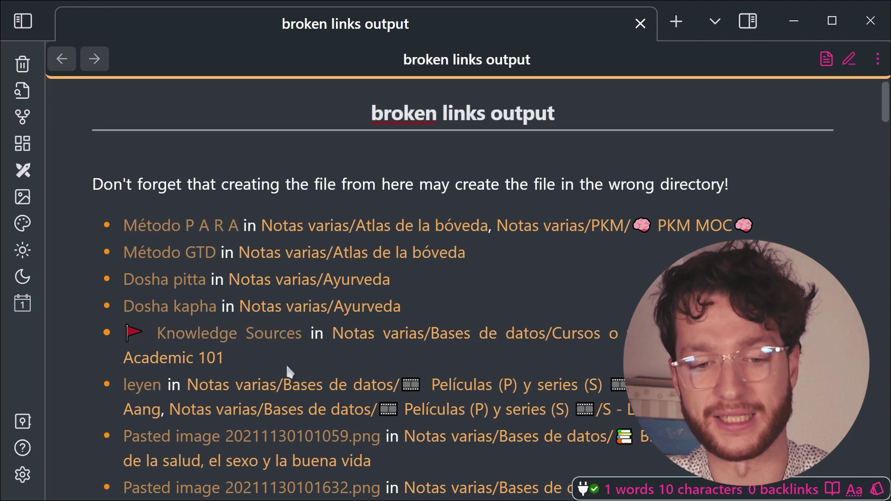
left_click_drag(225, 361, 112, 330)
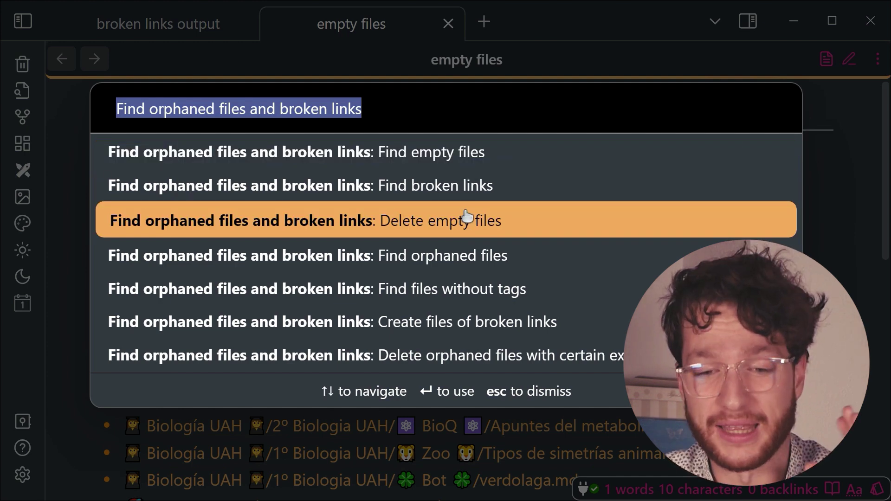
Try the Delete empty files command and highlight the title of the empty files list
left_click(467, 215)
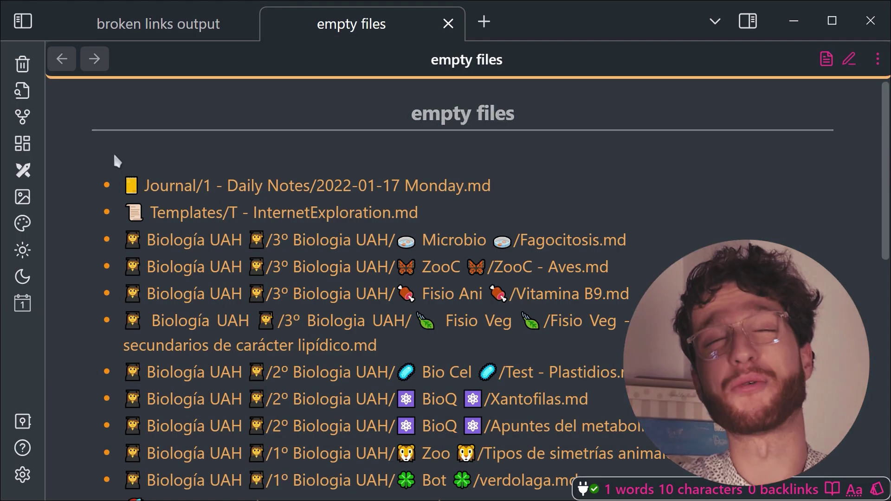
triple_click(481, 112)
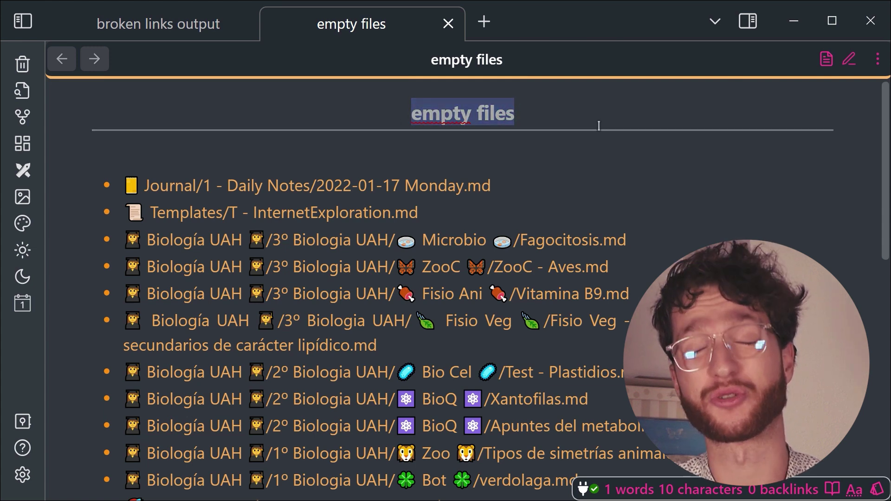
Open the 2022-01-17 Monday daily note from the empty files list, highlight its frontmatter and return to the list
left_click(432, 185)
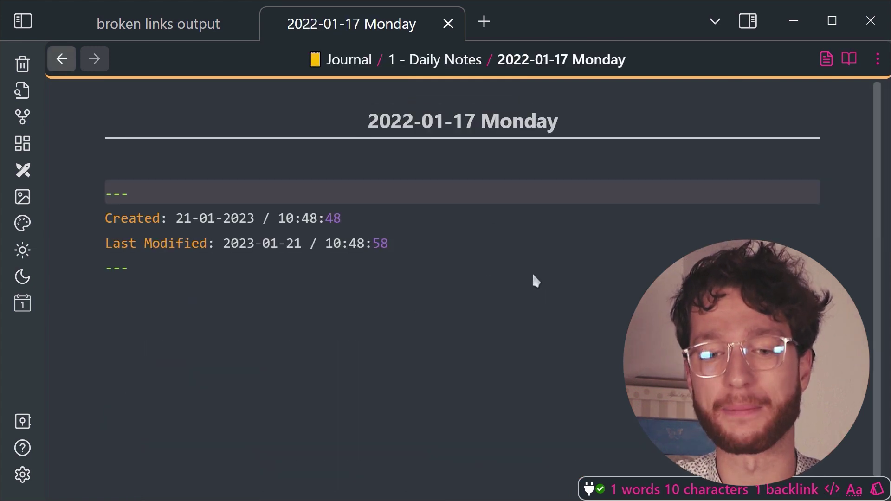
key("ctrl+e")
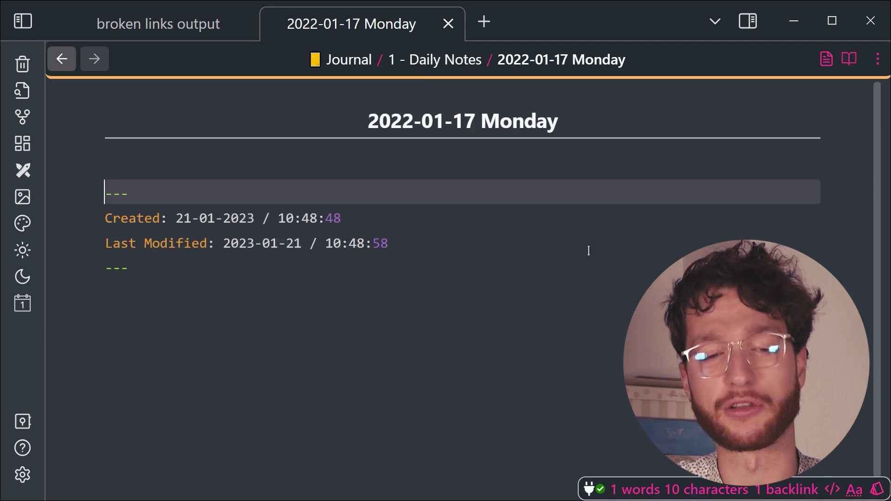
left_click(346, 277)
key("ctrl+shift+Home")
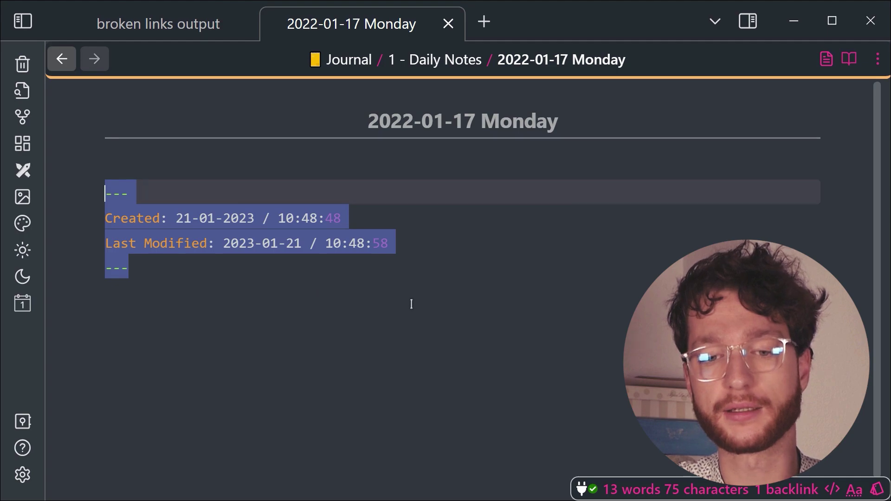
left_click(62, 59)
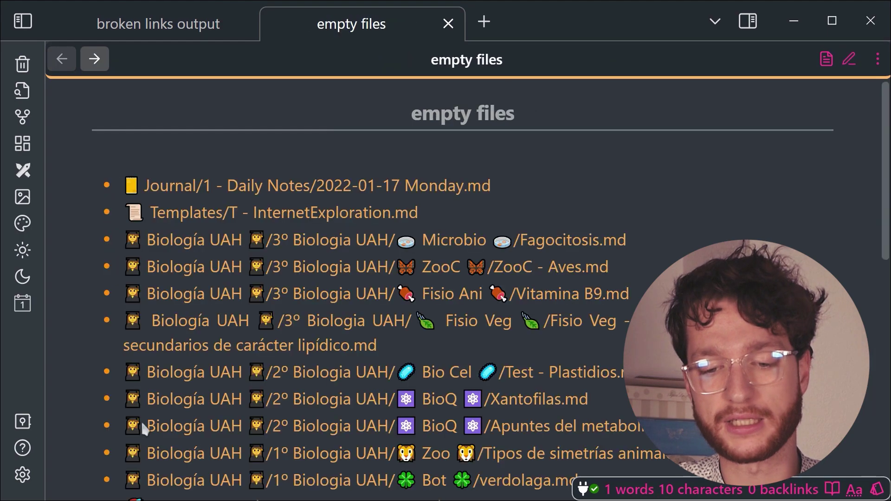
Review the empty files list and run Delete empty files, confirming that the listed files move to the system trash
scroll(591, 348, "down", 9)
scroll(609, 390, "up", 7)
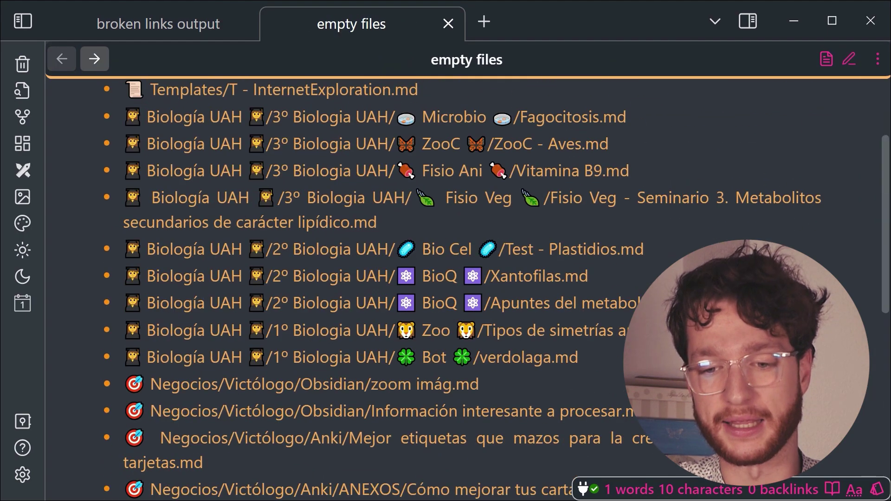
key("ctrl+p")
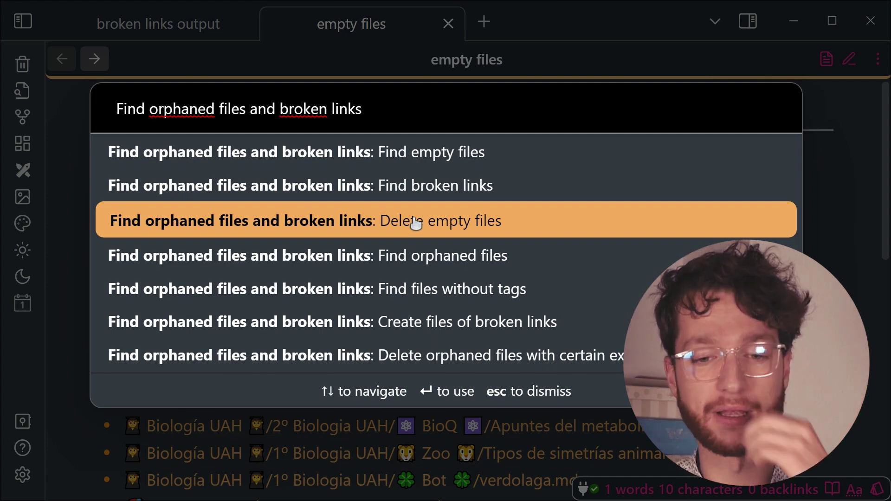
left_click(415, 222)
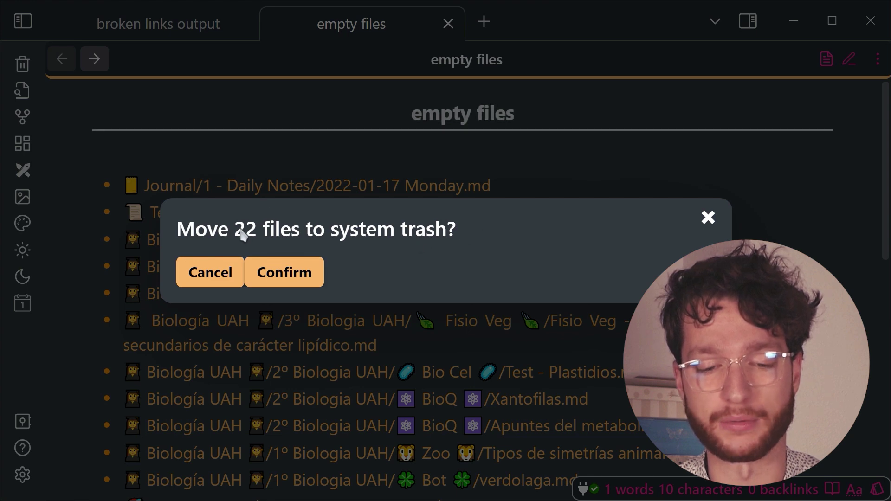
left_click(285, 273)
scroll(297, 195, "down", 15)
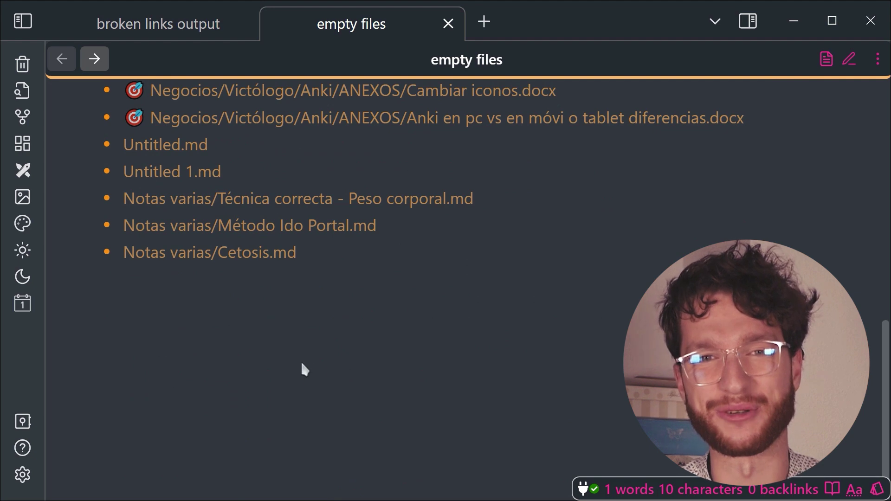
scroll(482, 200, "up", 3)
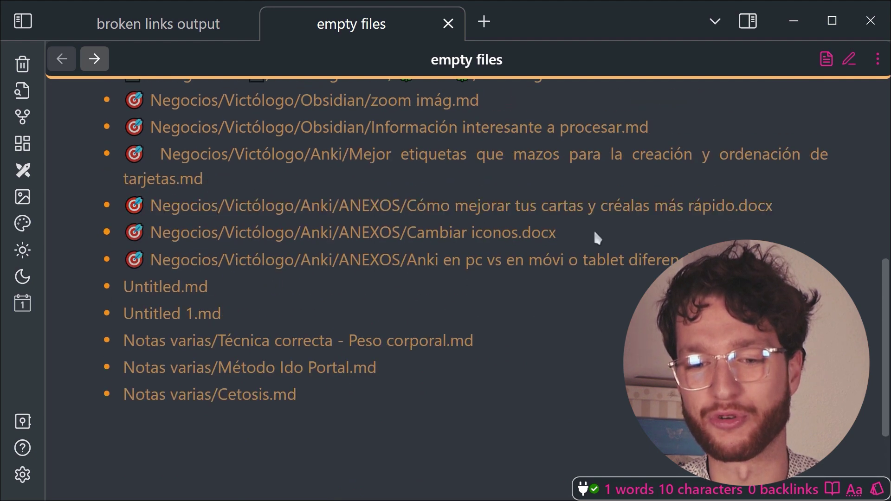
Delete the empty files note and the broken links output note
key("ctrl+Delete")
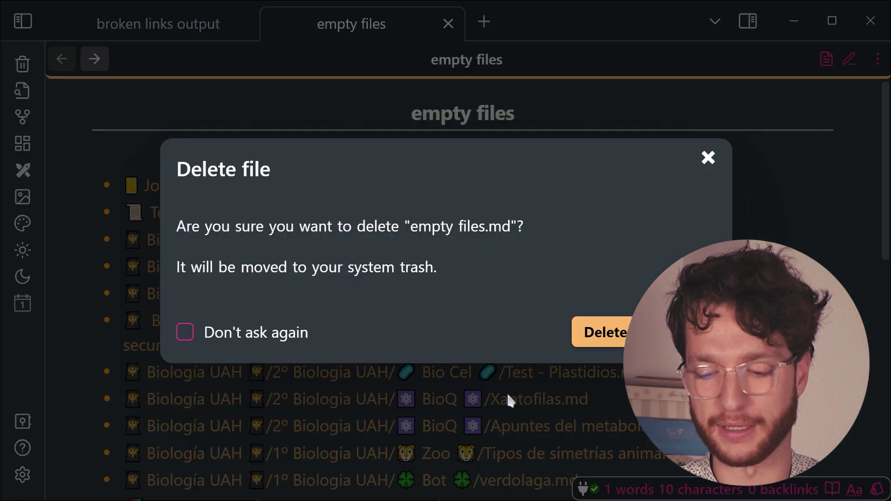
key("Return")
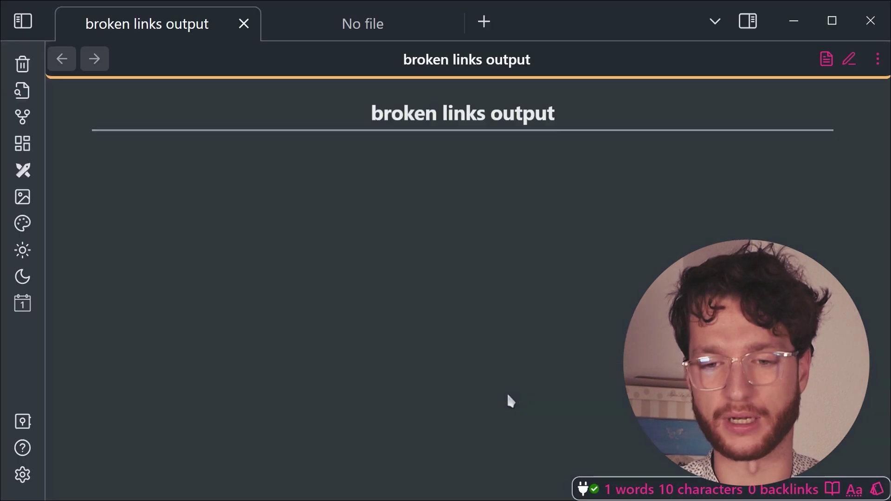
key("ctrl+Delete")
key("Return")
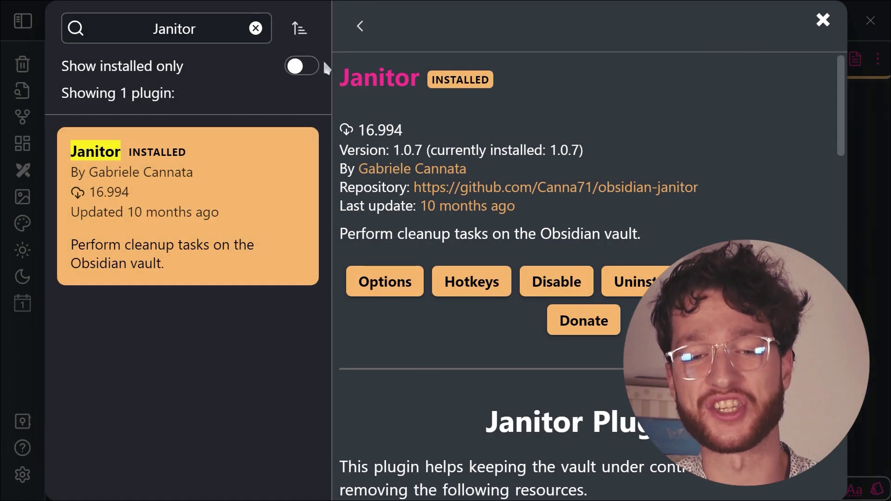
Examine the Janitor plugin's description, highlighting its Orphan files, Empty files, Big Files and Expired Notes headings
scroll(548, 158, "down", 8)
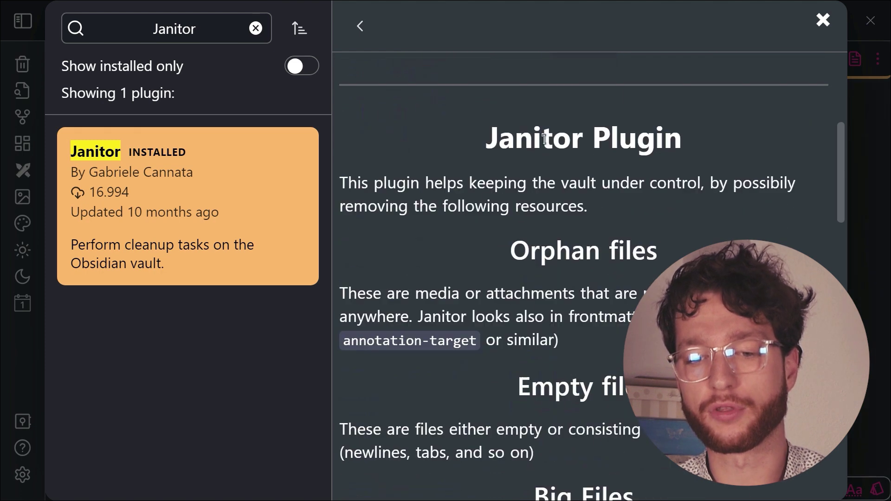
left_click_drag(657, 109, 491, 91)
left_click_drag(531, 258, 670, 240)
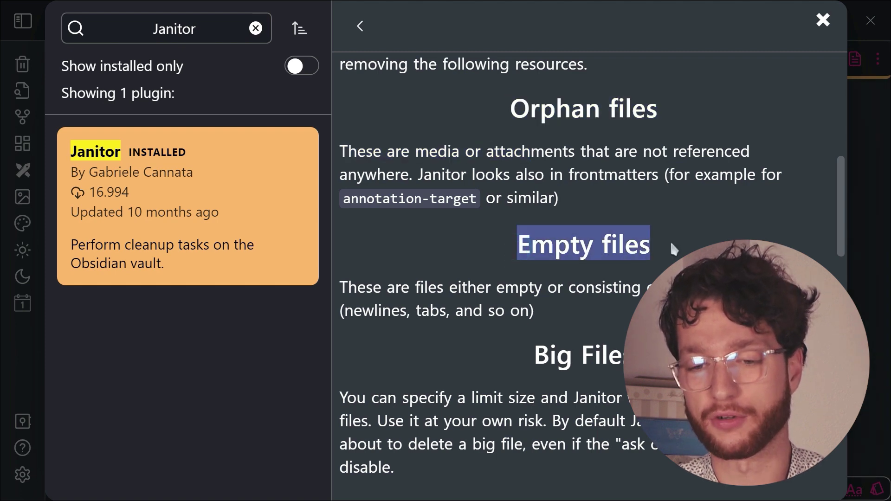
scroll(555, 241, "down", 3)
left_click_drag(534, 213, 633, 211)
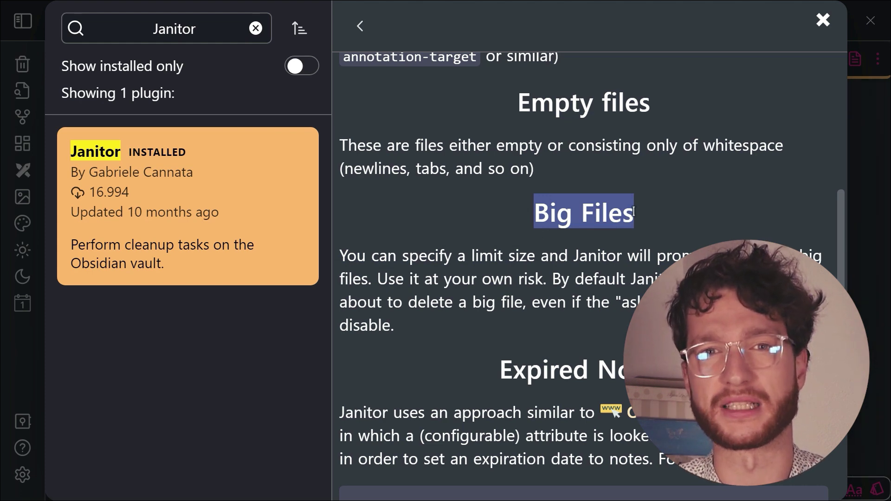
scroll(633, 212, "down", 3)
left_click_drag(500, 227, 671, 241)
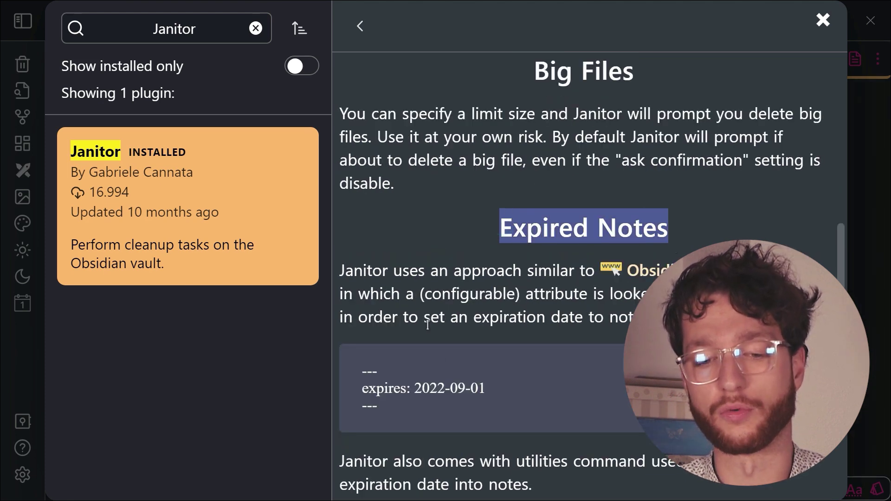
scroll(478, 280, "down", 3)
scroll(494, 308, "down", 8)
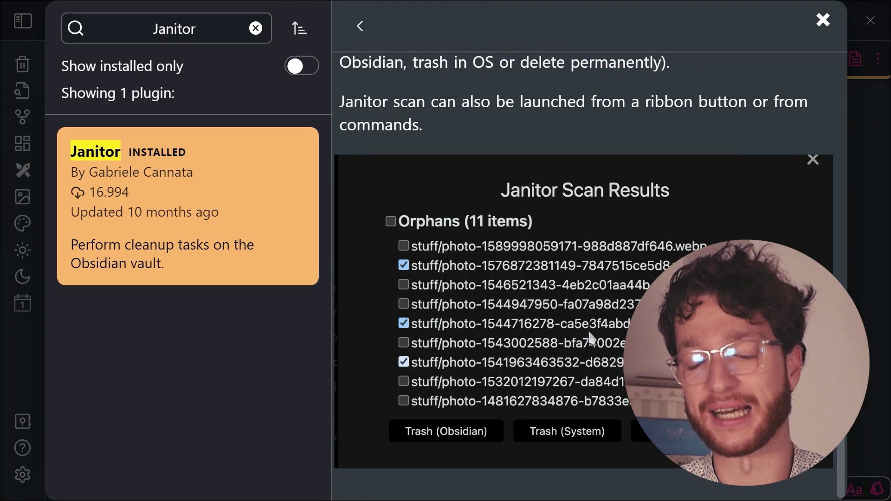
Scan the vault with Janitor and mark the desktop.ini orphans in Biología UAH and its ANEXOS folder
key("Escape")
key("Escape")
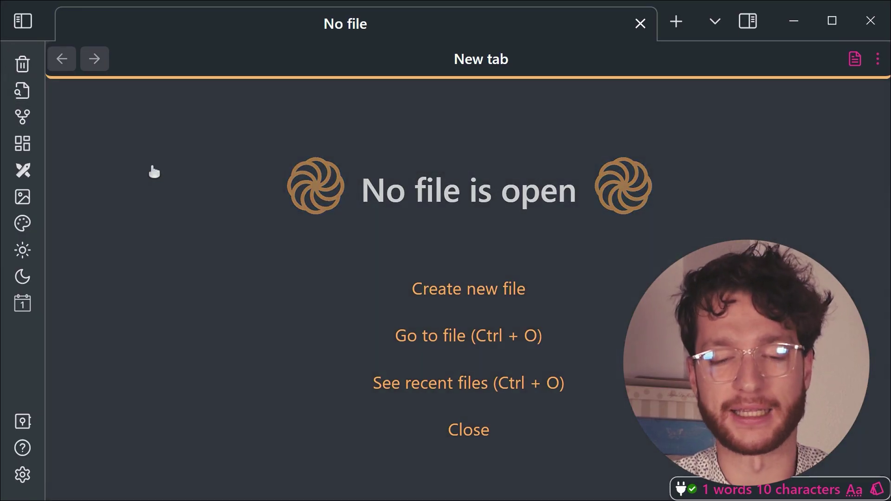
key("ctrl+p")
type("janitor")
key("Escape")
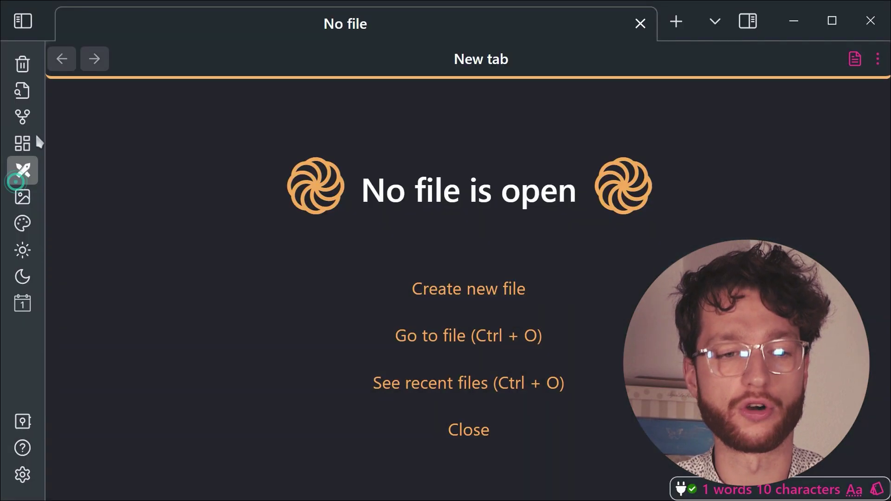
left_click(19, 66)
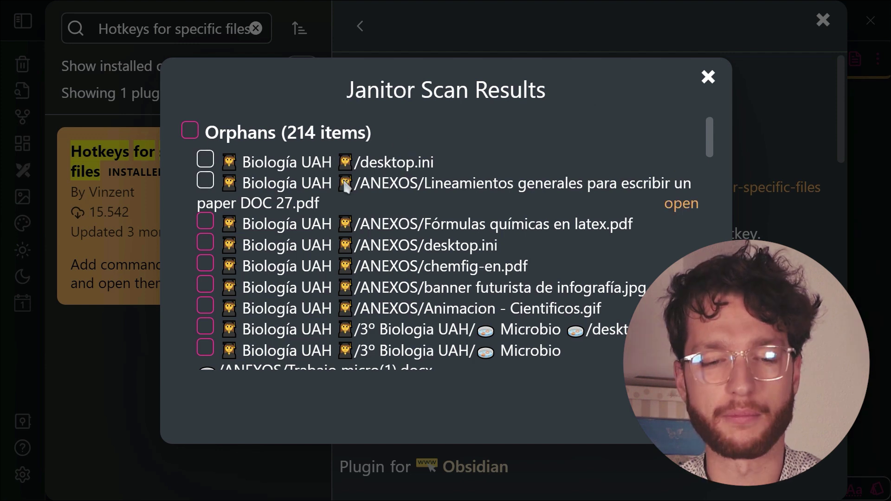
left_click(206, 160)
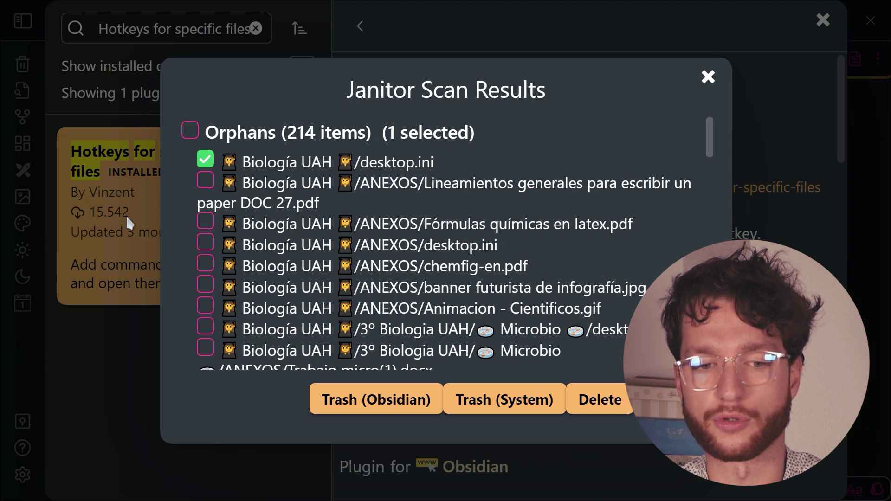
left_click(206, 242)
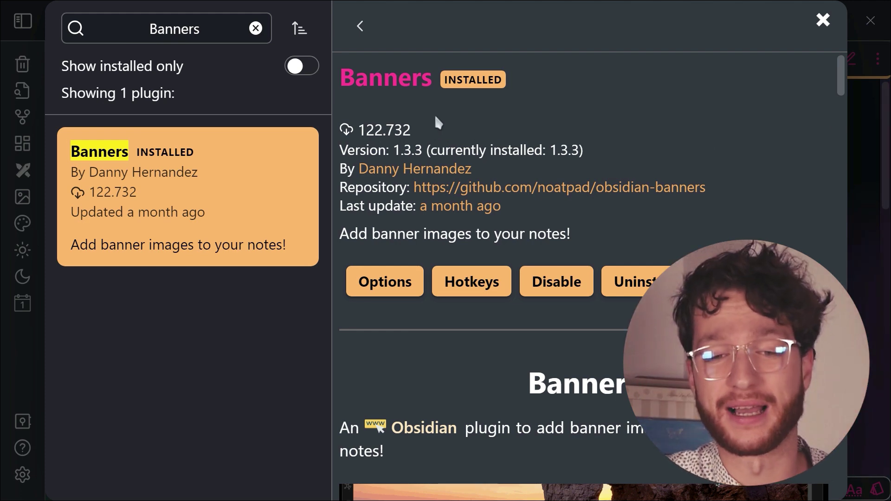
Close the plugin browser and open the Películas (P) note by searching for "pelis"
left_click(880, 176)
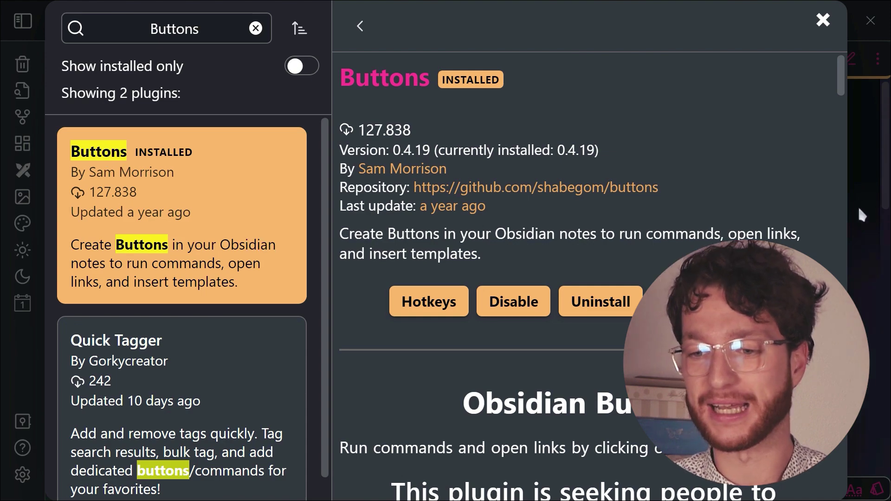
key("Escape")
key("Escape")
key("ctrl+o")
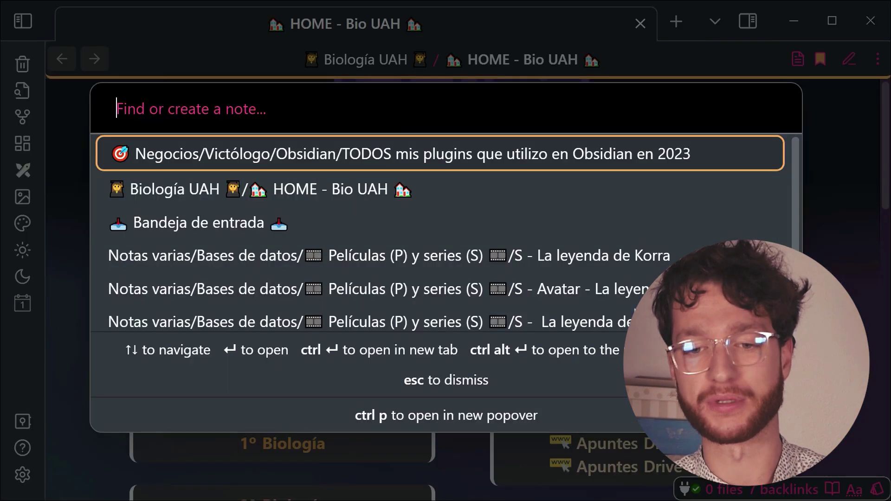
type("pelis")
key("Return")
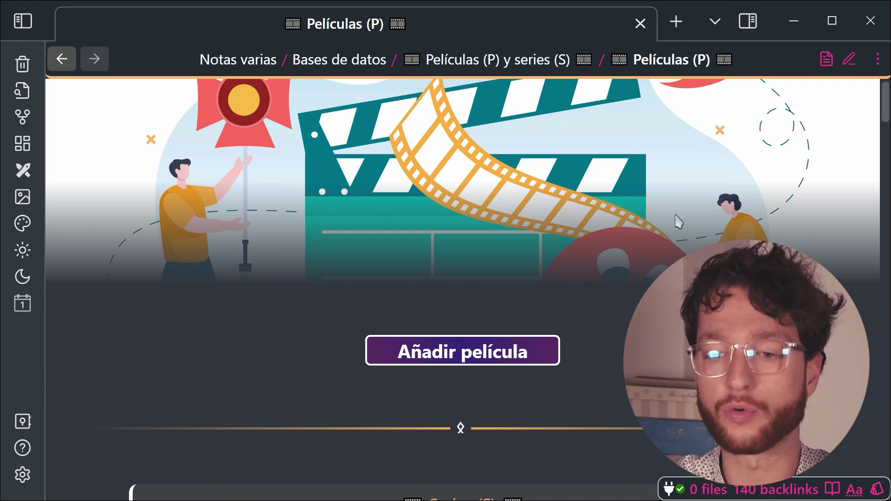
Show the source of the Películas (P) note and highlight the command type and QuickAdd: Add Movie action in its button block
key("ctrl+e")
scroll(275, 314, "down", 10)
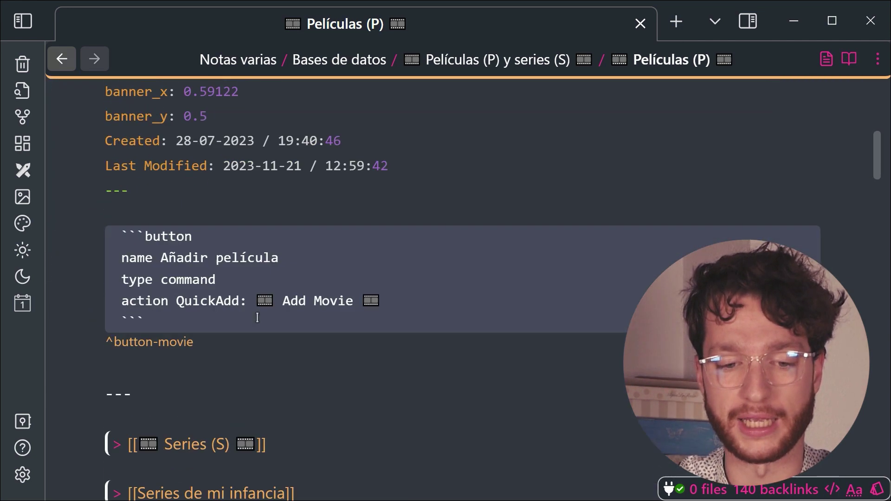
double_click(197, 281)
left_click_drag(224, 286, 387, 282)
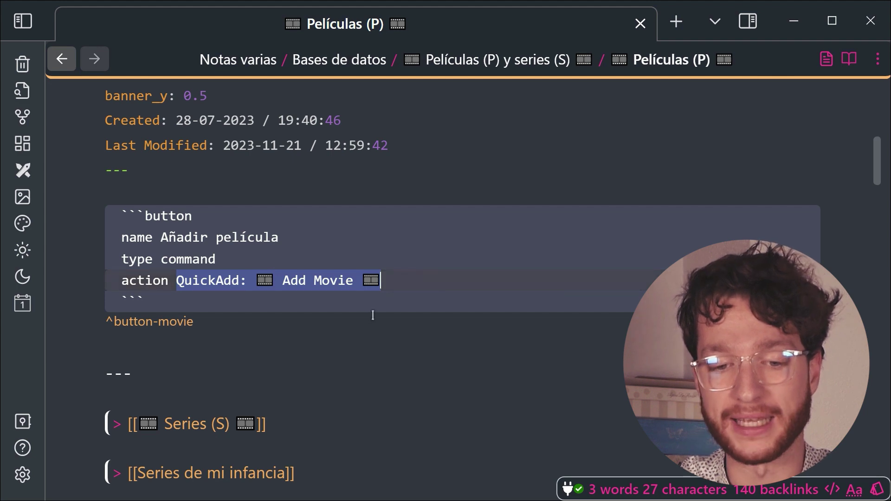
Return the note to reading view, run its Añadir película button for Garfield and choose Garfield (2004)
key("ctrl+e")
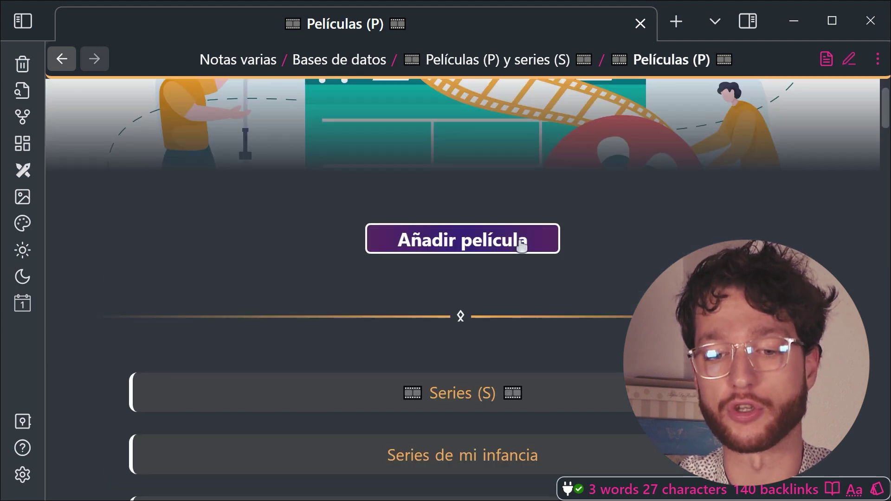
left_click(442, 247)
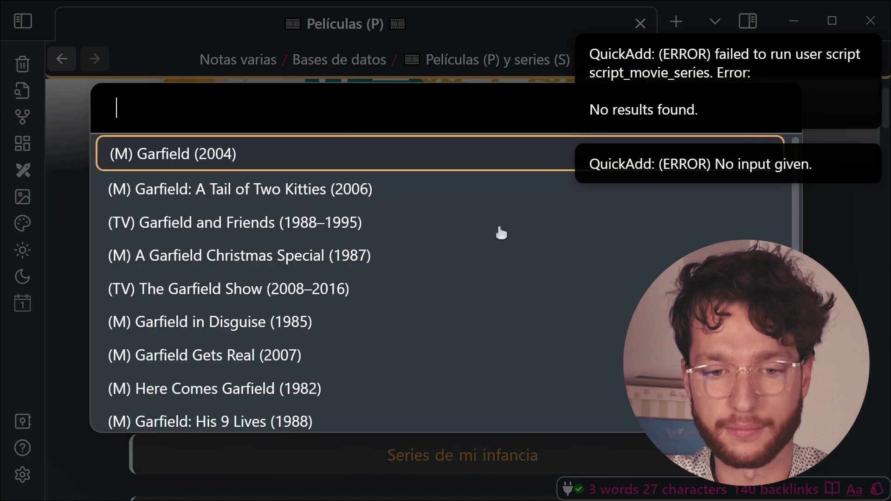
left_click(215, 152)
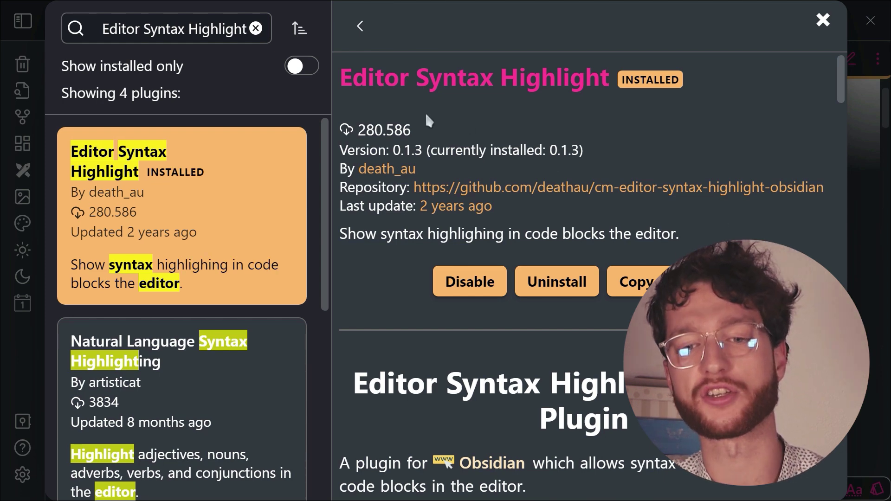
Close the Editor Syntax Highlight plugin page and highlight the frontmatter in the source of the Películas (P) note
left_click(869, 104)
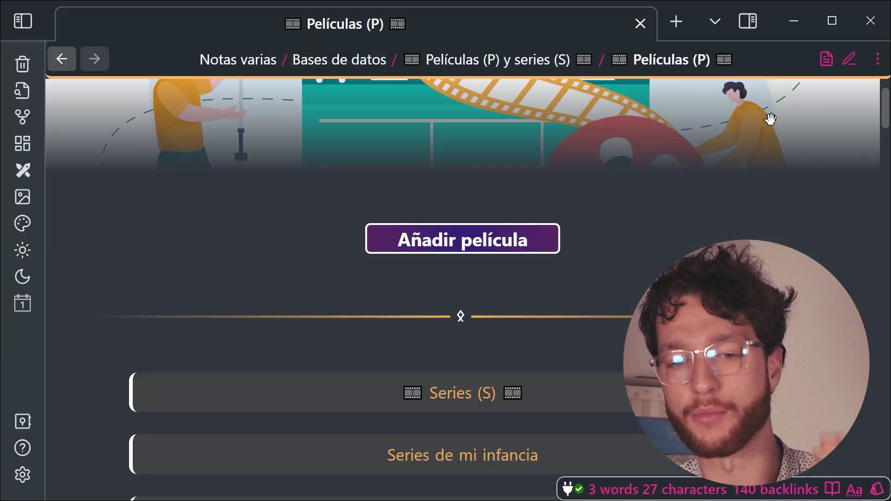
key("ctrl+e")
scroll(317, 277, "up", 5)
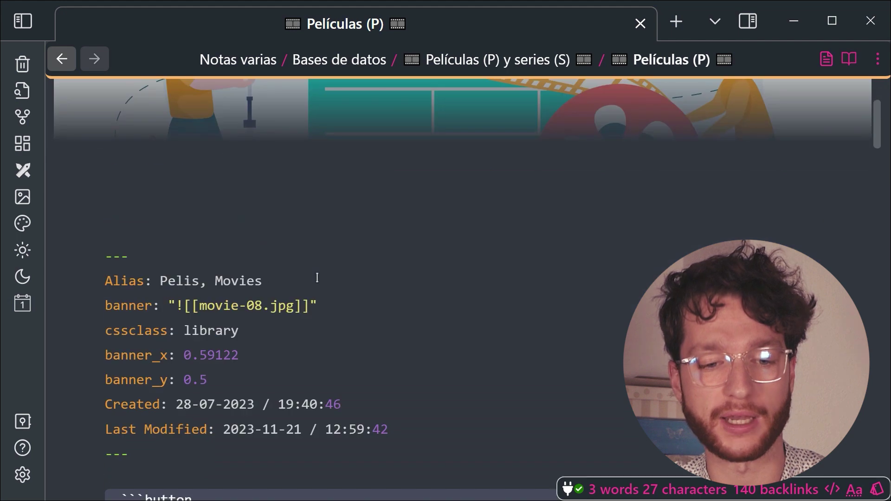
left_click_drag(143, 455, 75, 253)
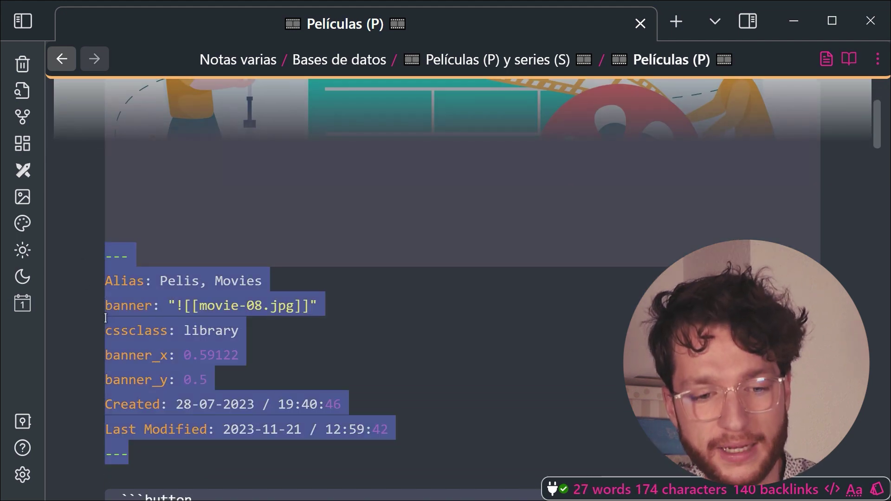
key("Right")
left_click_drag(64, 407, 122, 280)
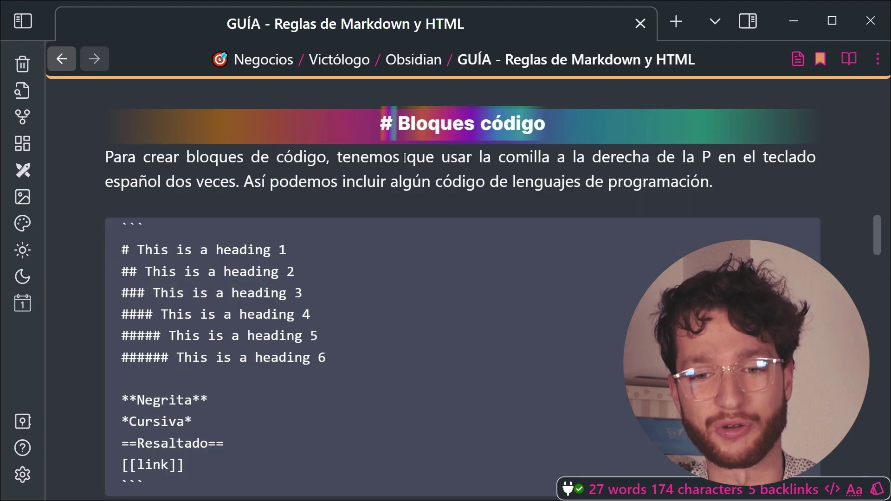
Examine the plain, md and html examples in the Bloques código section of the Markdown and HTML guide
scroll(404, 158, "down", 8)
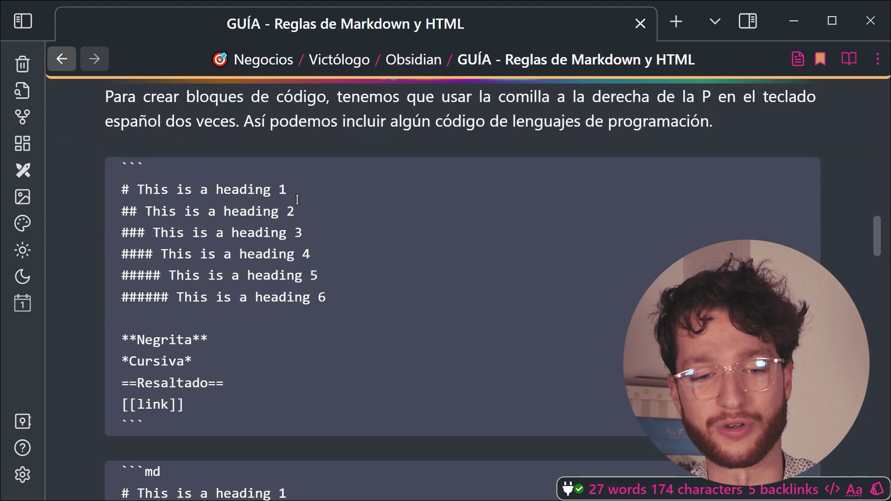
scroll(283, 234, "down", 10)
scroll(283, 234, "up", 18)
scroll(282, 236, "down", 3)
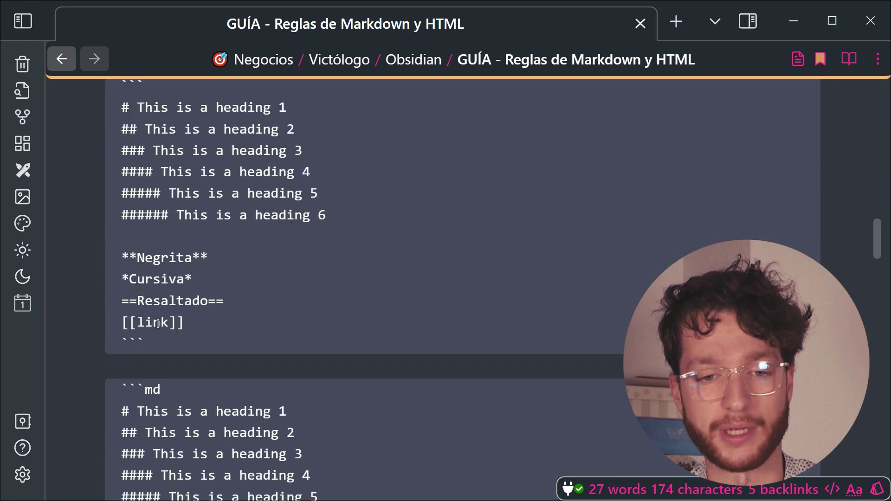
scroll(120, 197, "up", 3)
scroll(154, 223, "down", 9)
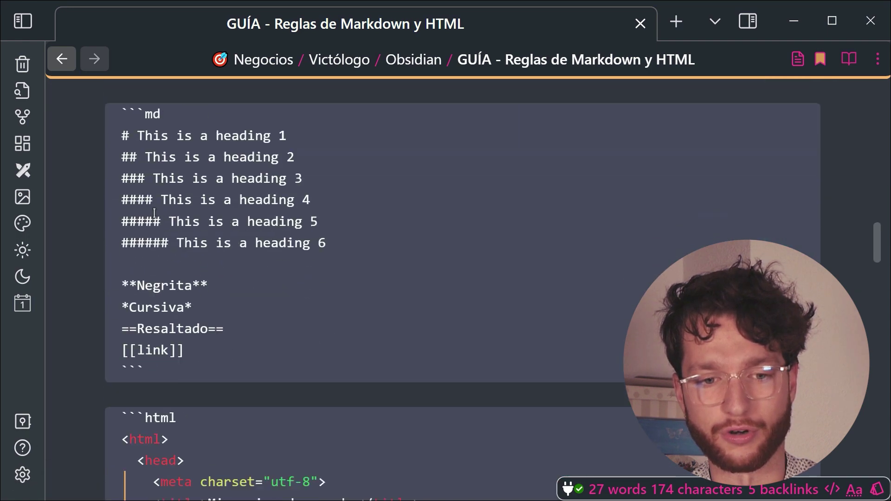
scroll(174, 167, "down", 5)
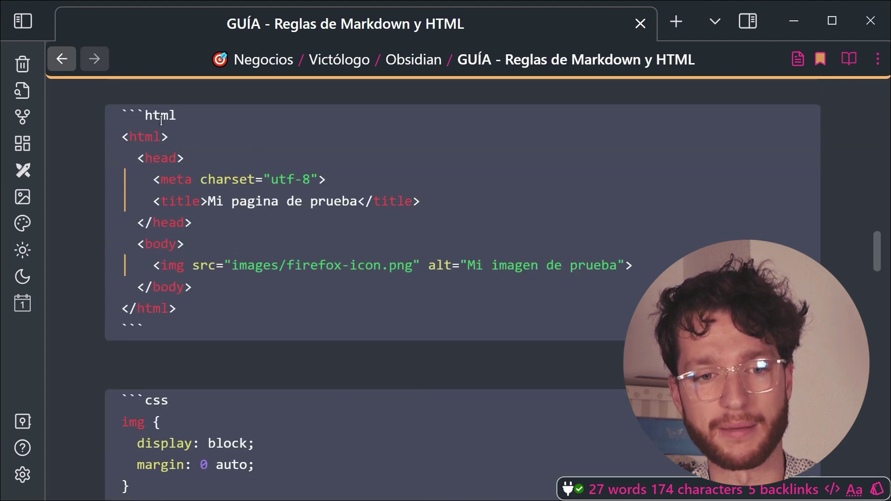
Highlight the language tags of the html, css and js code blocks and switch the guide to reading view
double_click(155, 122)
scroll(157, 236, "down", 3)
double_click(153, 259)
scroll(151, 263, "down", 5)
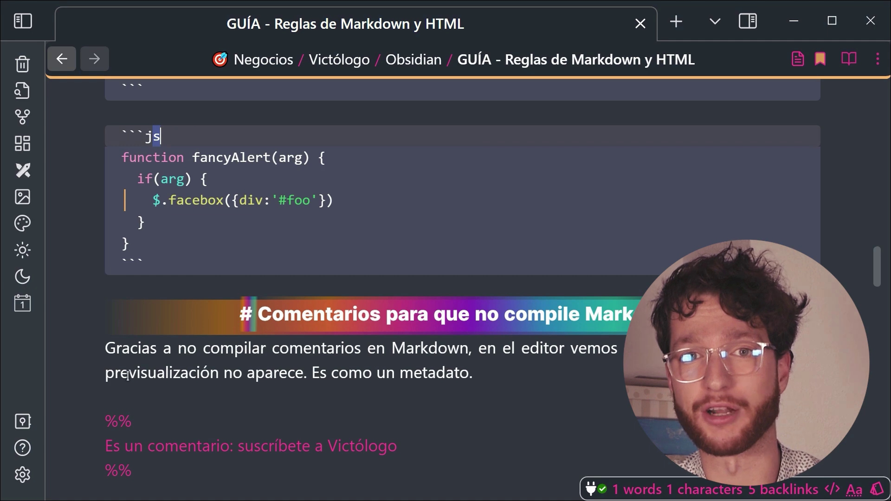
key("ctrl+e")
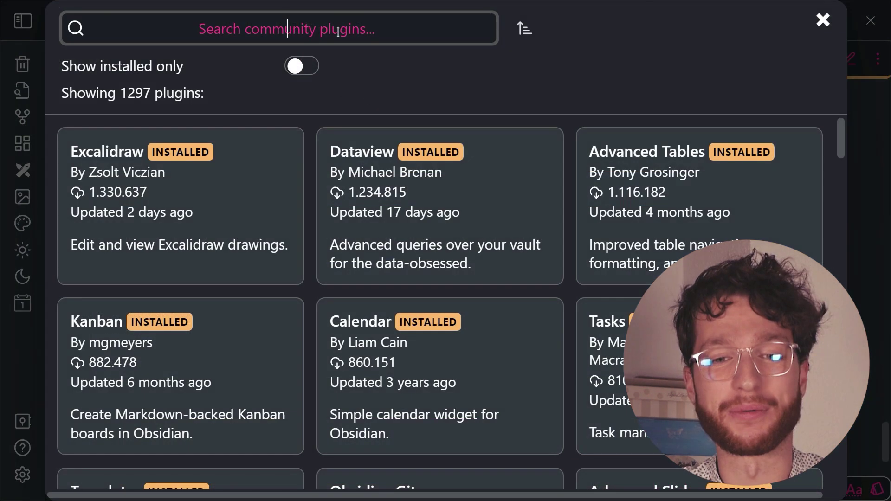
Search the community plugins for Commander and open the Commander plugin's page
type("Commander")
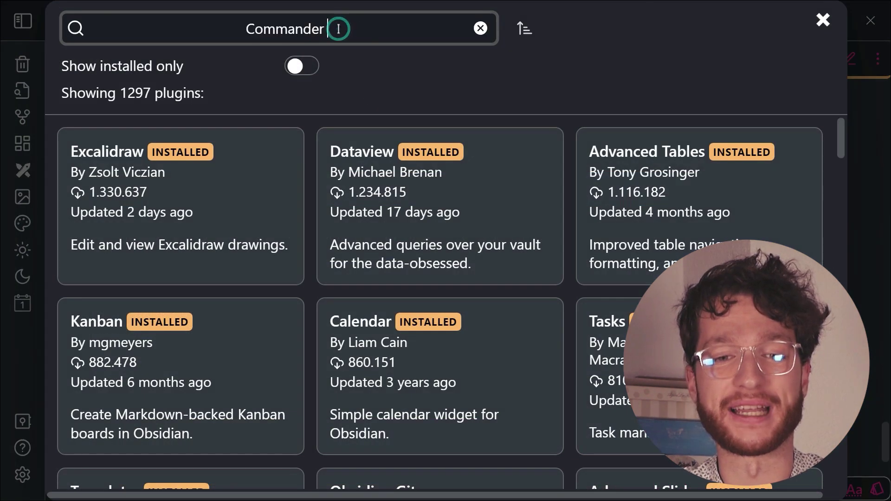
left_click(135, 193)
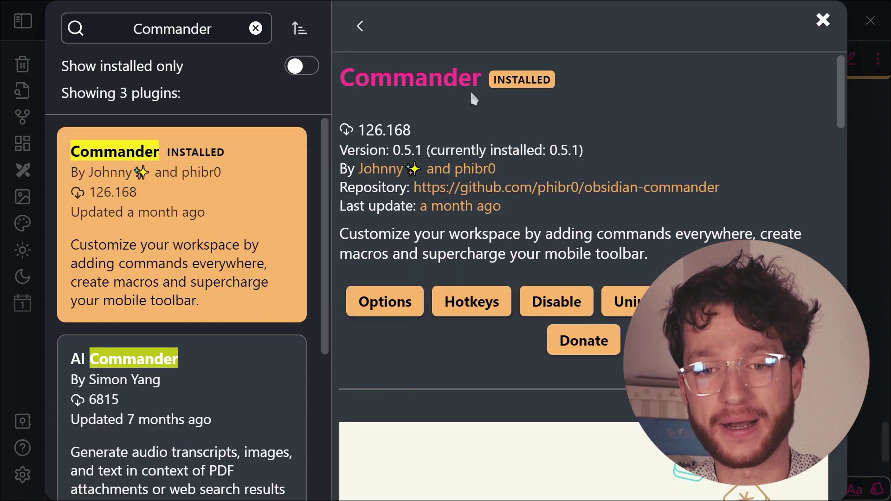
left_click(143, 132)
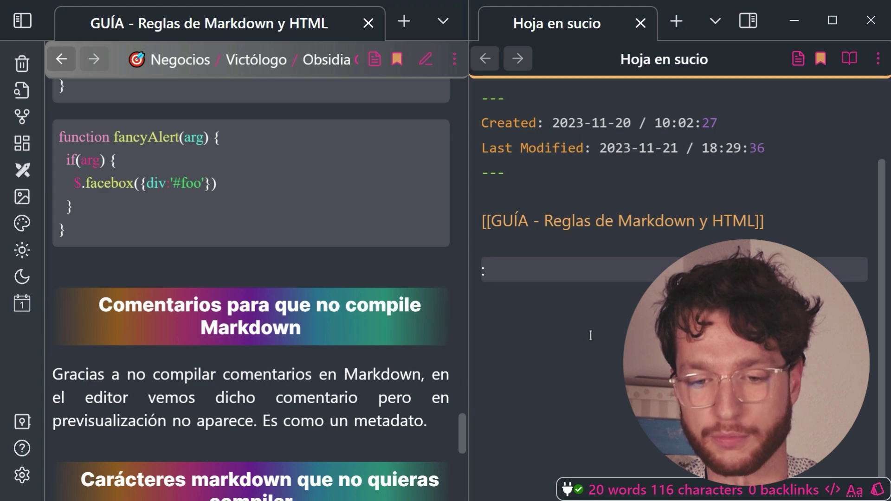
Insert a whale and a smile emoji below the link in Hoja en sucio using the :whale and :smile shortcodes
type("whale")
left_click(549, 314)
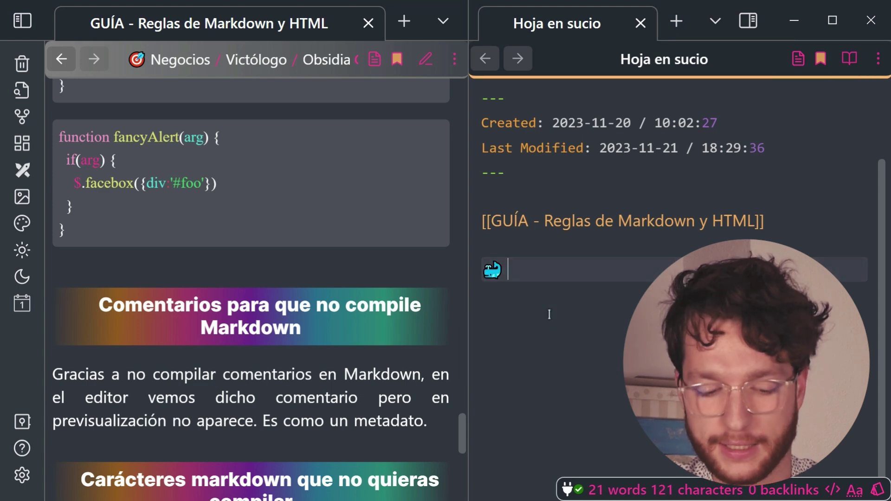
type(":sim")
key("BackSpace")
key("BackSpace")
type("mile")
left_click(548, 314)
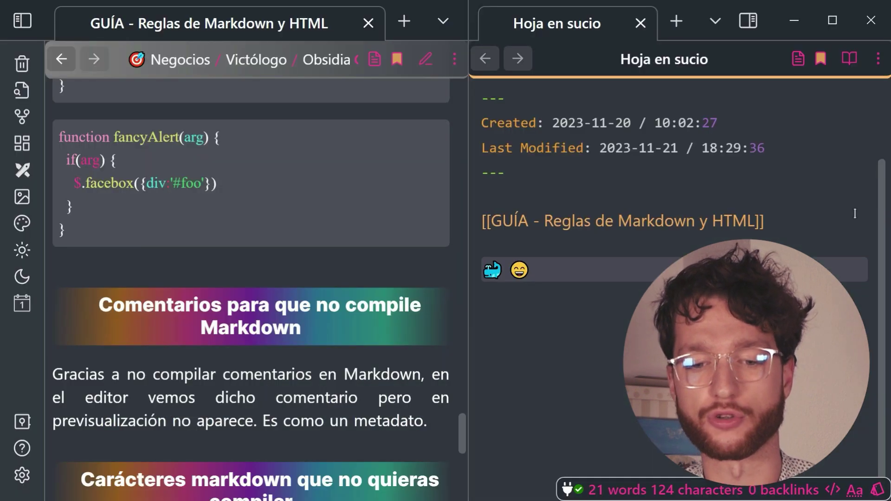
Look up whale and smile in the emoji picker and insert the grin emoji into Hoja en sucio
left_click(581, 277)
key("ctrl+shift+e")
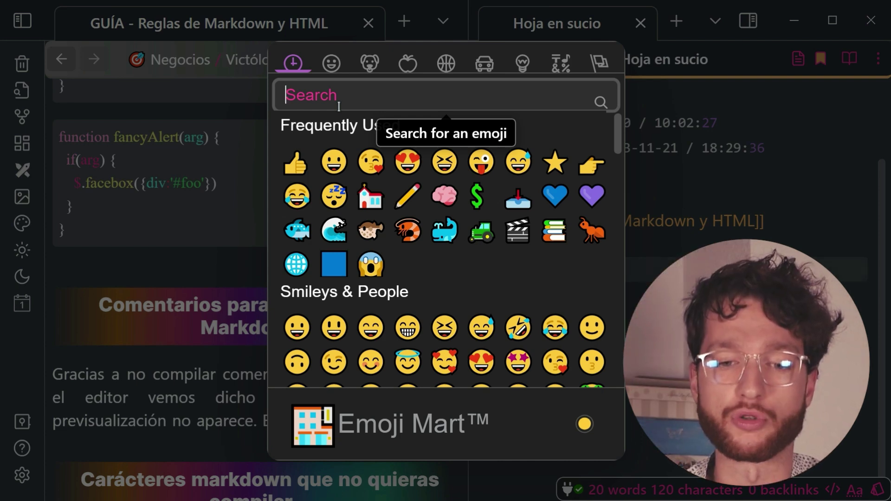
type("whale")
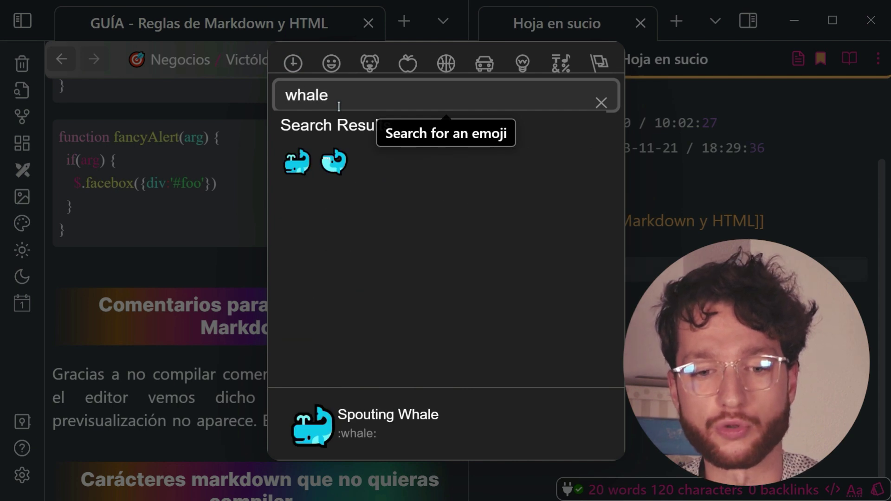
left_click_drag(339, 107, 224, 96)
type("smile")
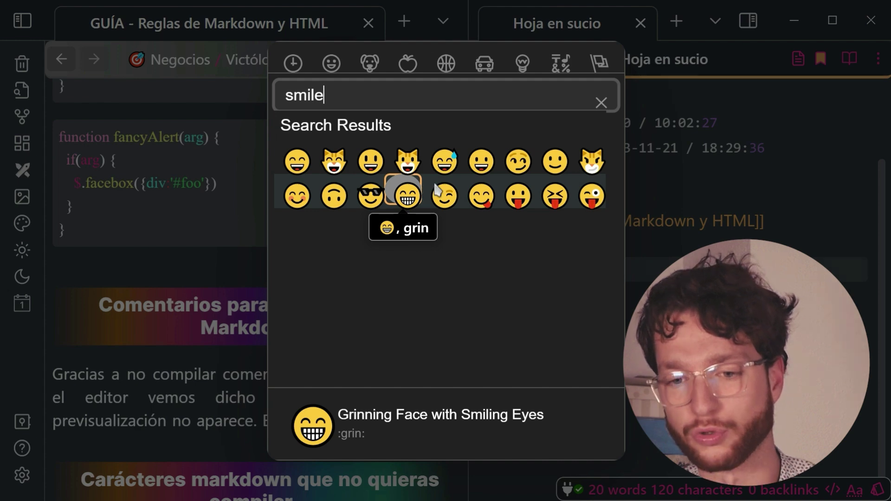
left_click(418, 188)
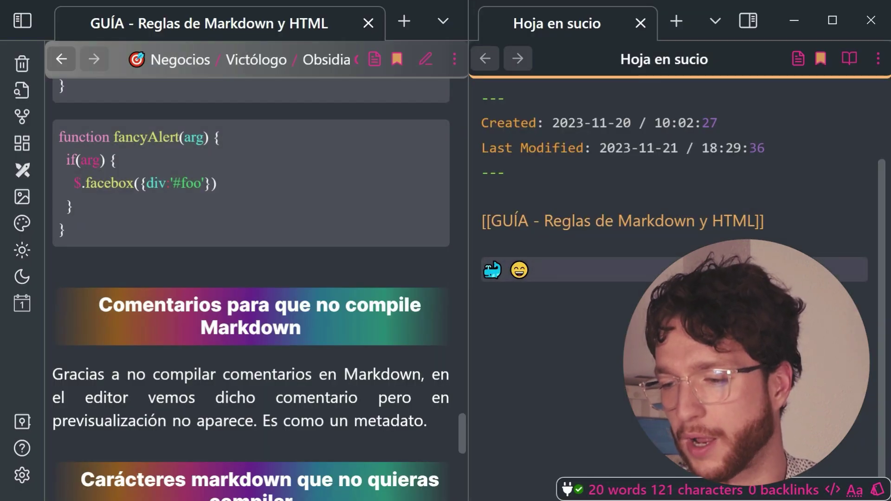
type("grin")
key("Return")
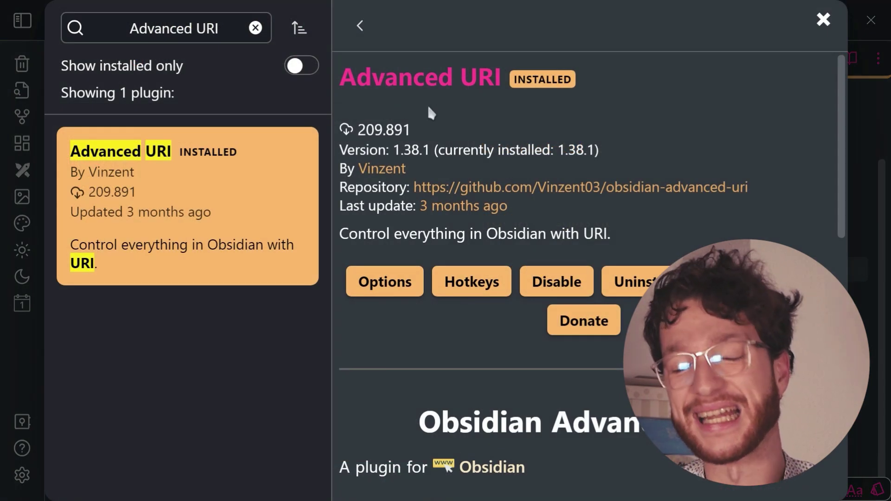
Close the Advanced URI plugin page and the settings, and open the V - HOME - V note by searching for "home"
key("Escape")
key("Escape")
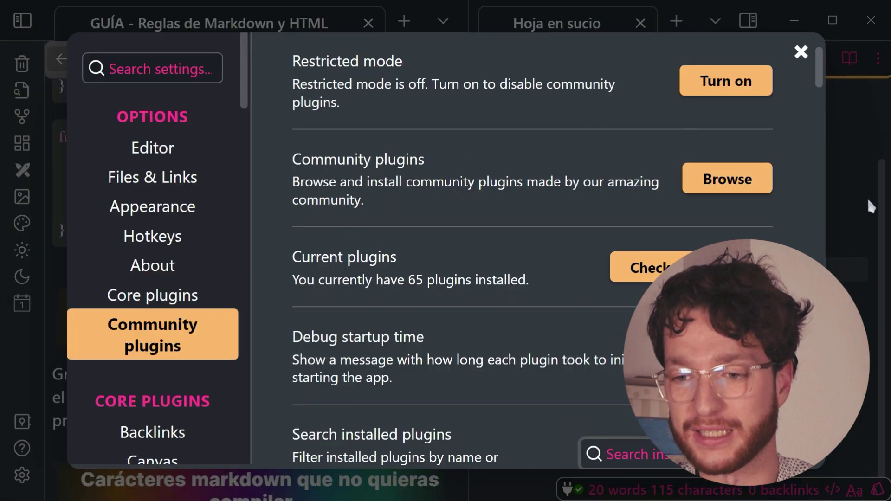
key("ctrl+o")
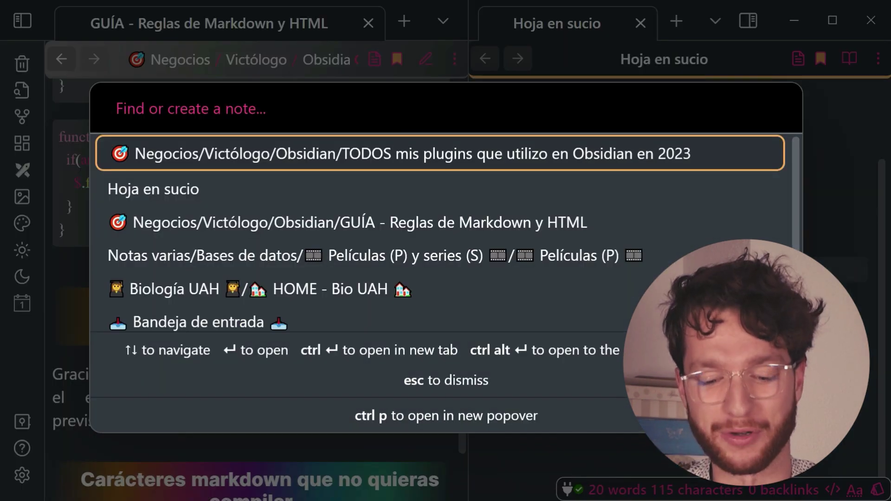
type("home")
key("Down")
key("Down")
key("Down")
key("Return")
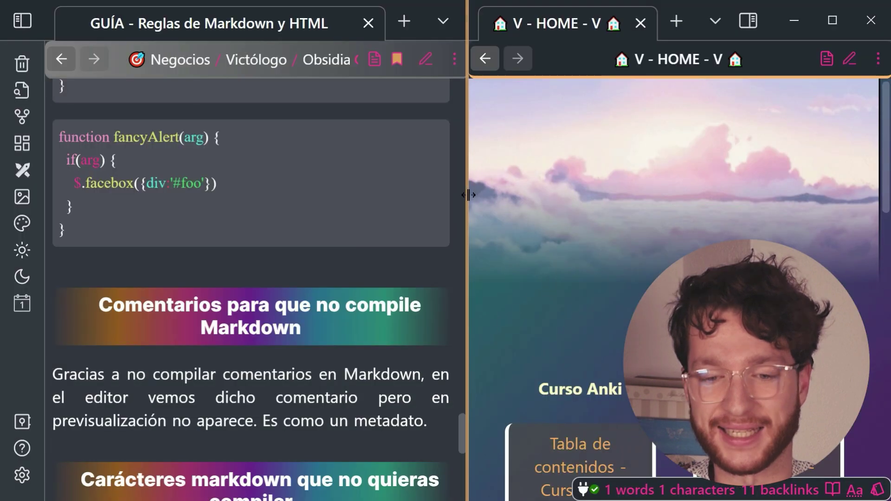
Open today's daily note through the Advanced URI link under Accesos rápidos and return to the home note
scroll(603, 223, "down", 5)
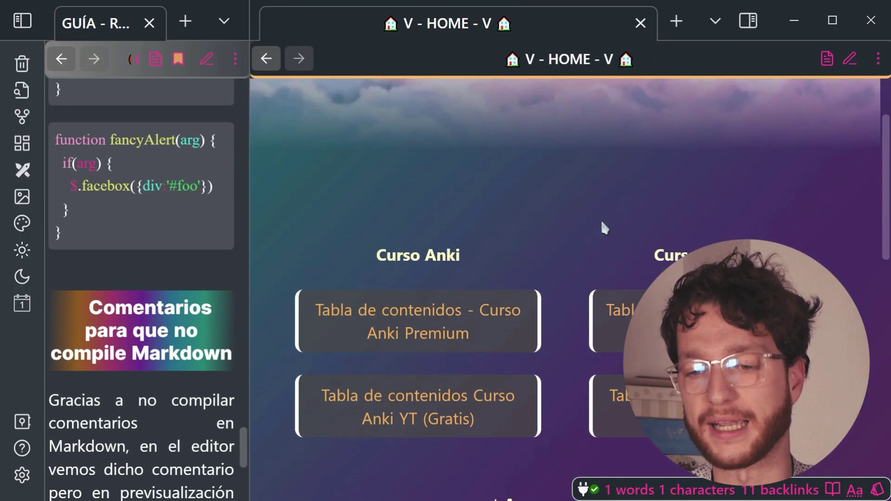
scroll(566, 260, "down", 3)
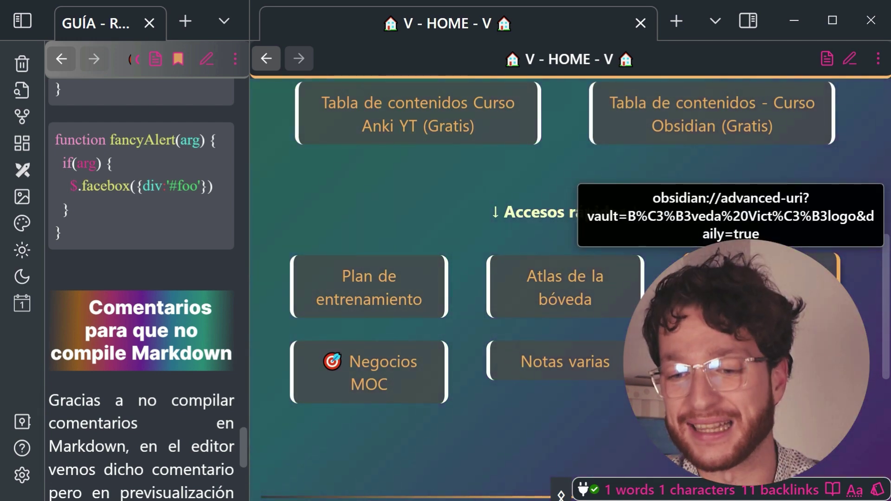
left_click(762, 280)
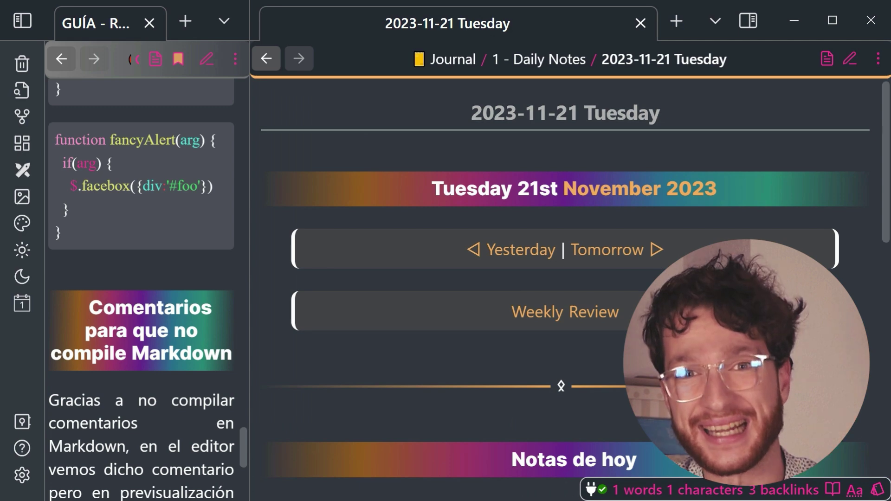
key("ctrl+alt+Left")
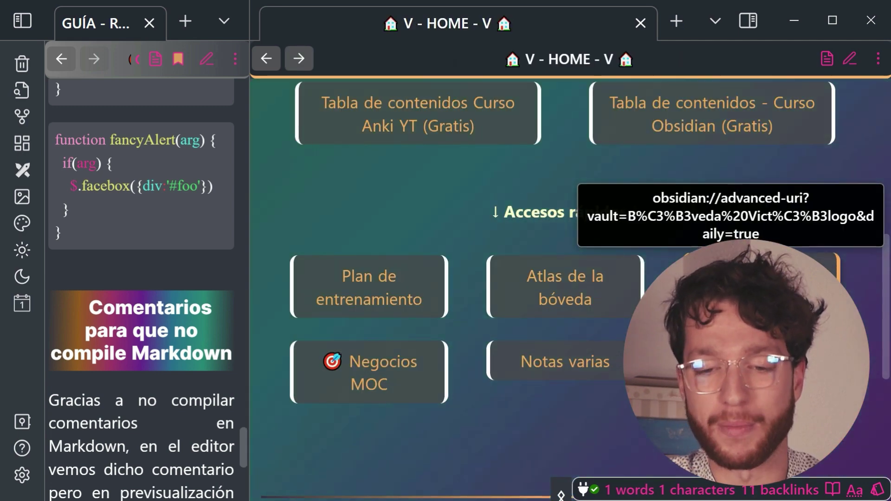
Run Periodic Notes: Open daily note, go back to the home note and reopen the daily note through its link
key("ctrl+p")
type("open dai")
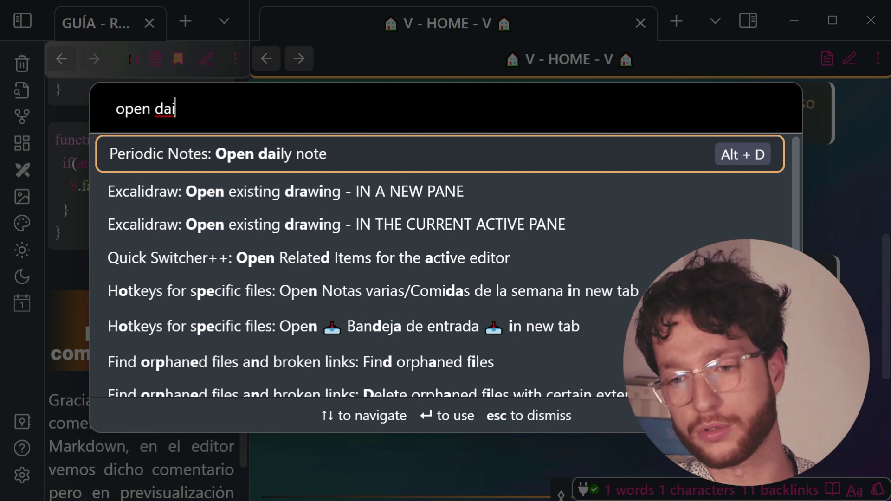
left_click(687, 167)
key("ctrl+alt+Left")
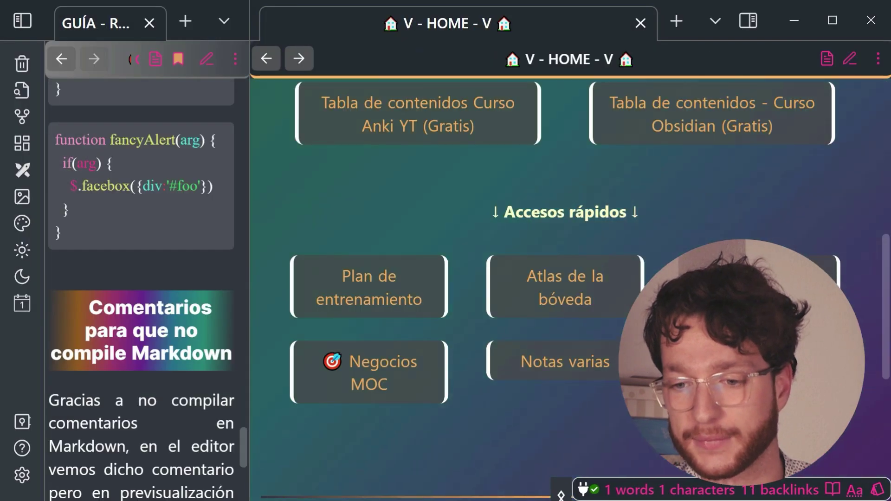
left_click(768, 296)
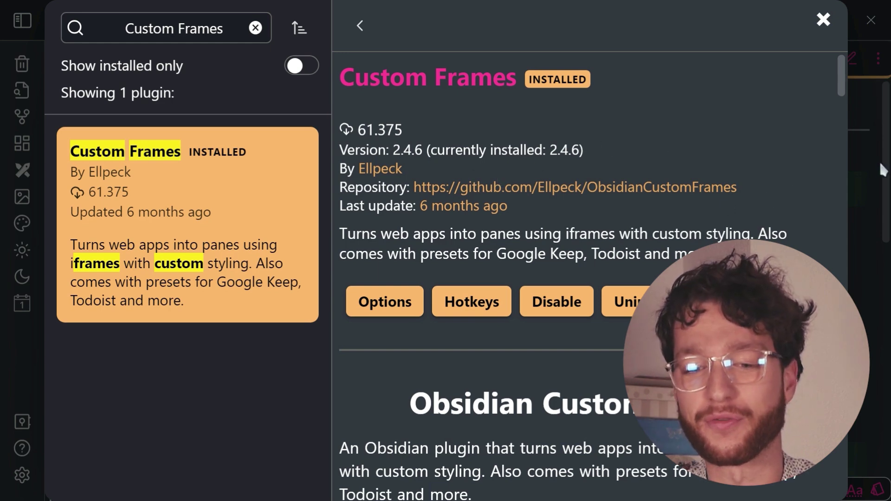
Close the Custom Frames plugin page and run the Custom Frames: Open ChatGPT command
key("Escape")
key("Escape")
key("ctrl+p")
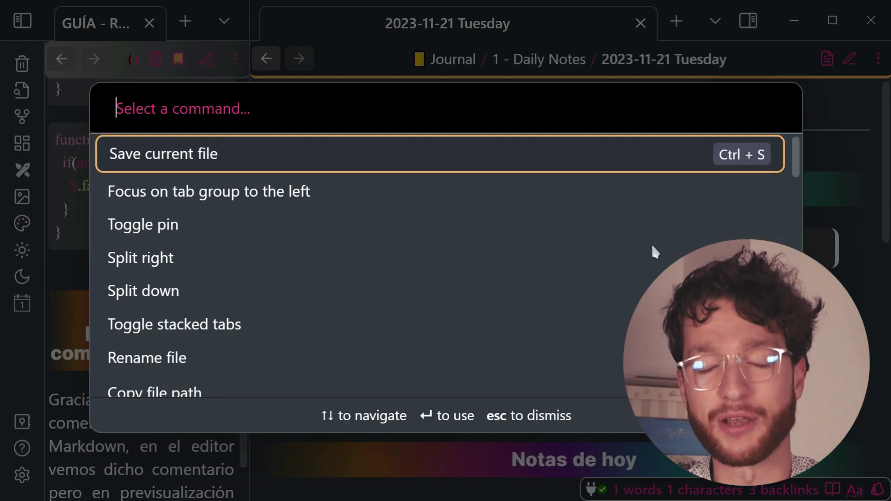
type("chat")
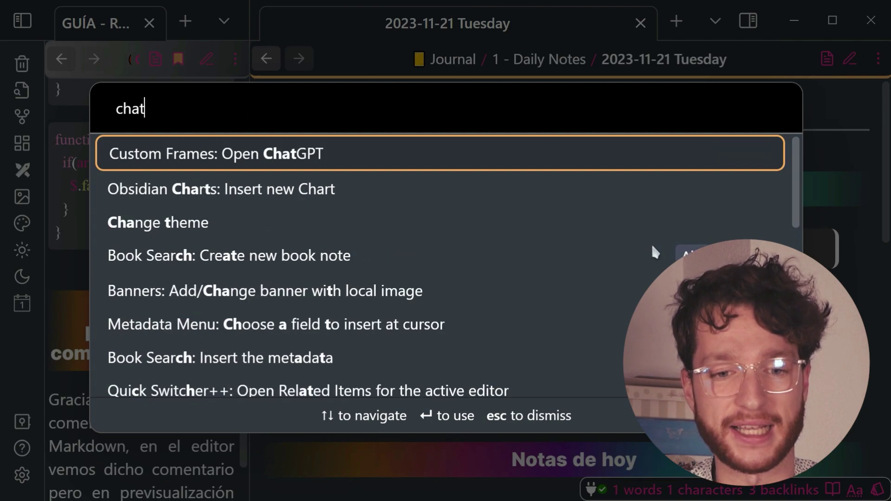
key("Return")
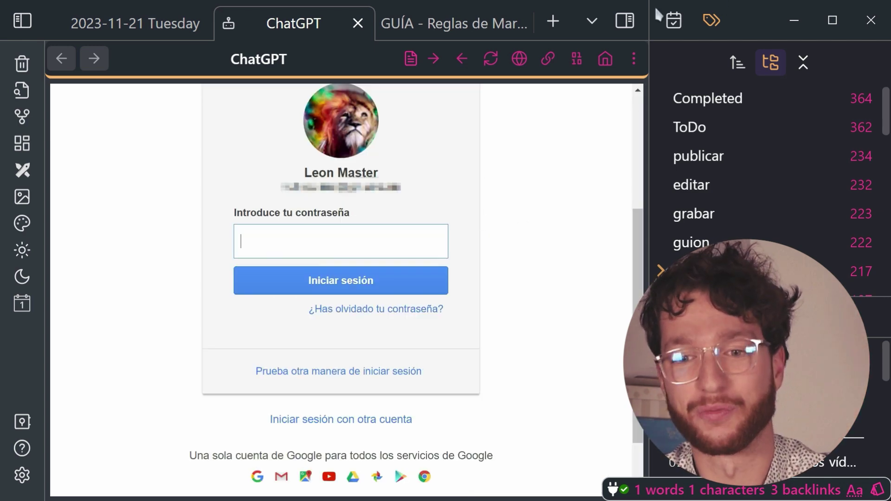
Hide the tags sidebar and send the test message "añsflsafsf" in the ChatGPT frame
left_click(622, 23)
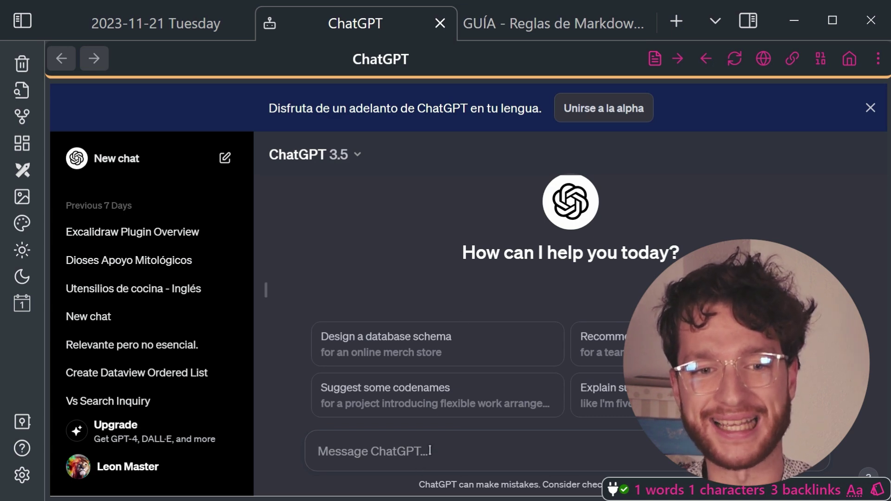
type("añsflsafsf")
key("Return")
scroll(383, 392, "up", 3)
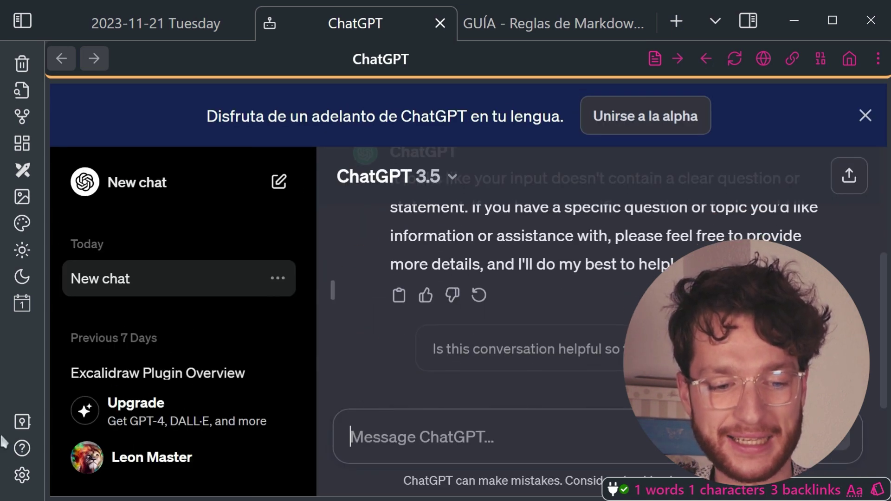
Search the settings for "ribbon" and open the ChatGPT frame from its ribbon shortcut
left_click(21, 476)
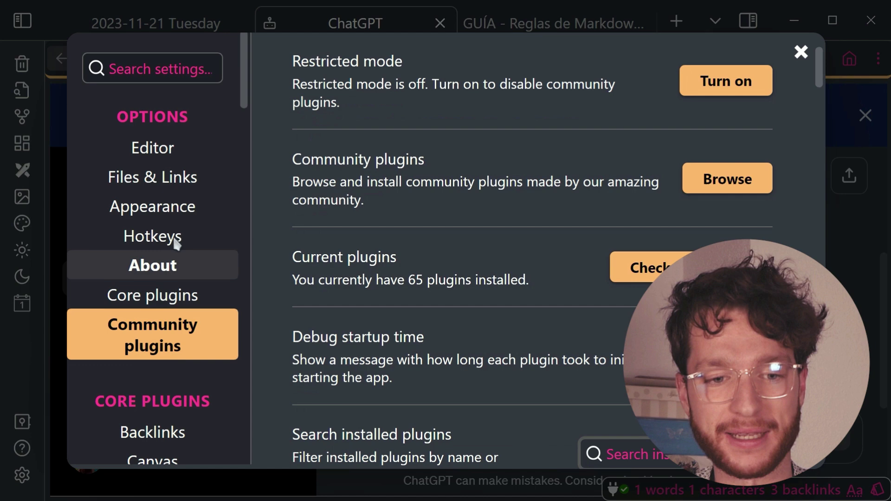
left_click(163, 69)
type("ribbon")
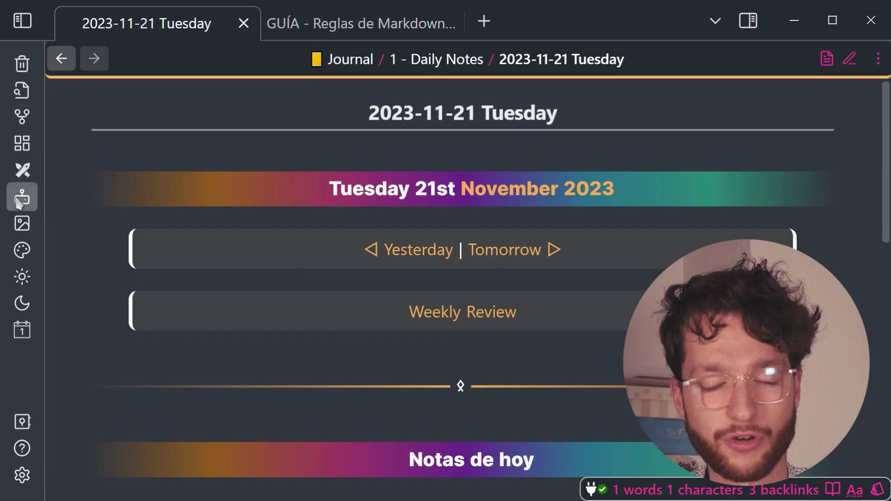
left_click(18, 198)
left_click_drag(738, 20, 471, 37)
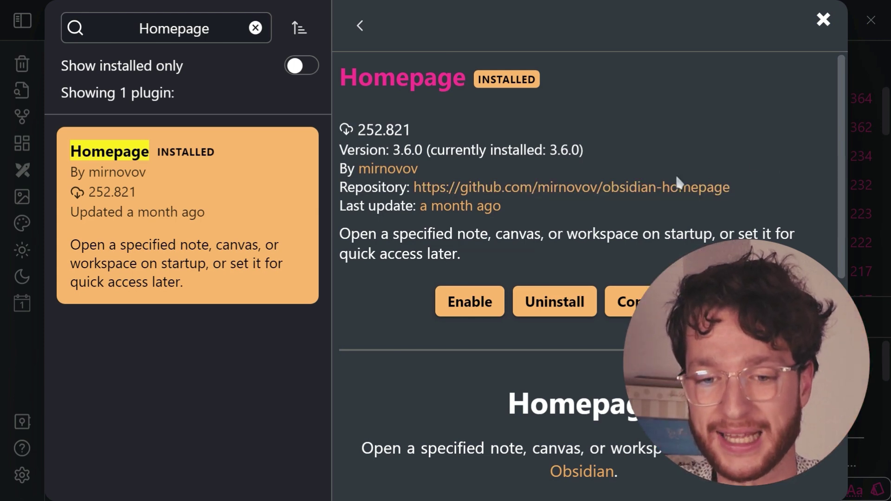
Enable the Homepage community plugin
left_click(457, 302)
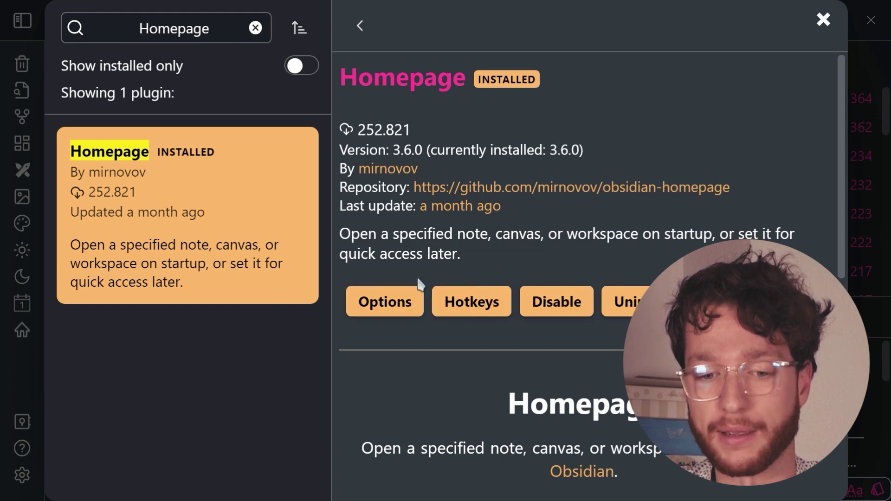
Open the Homepage plugin options, set the homepage file to "🏠 V - HOME - V 🏠" and close the settings
left_click(383, 304)
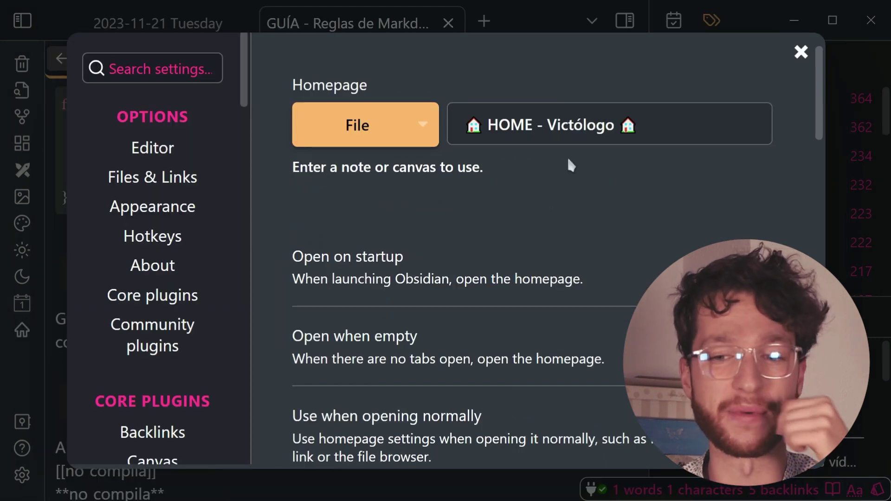
double_click(580, 126)
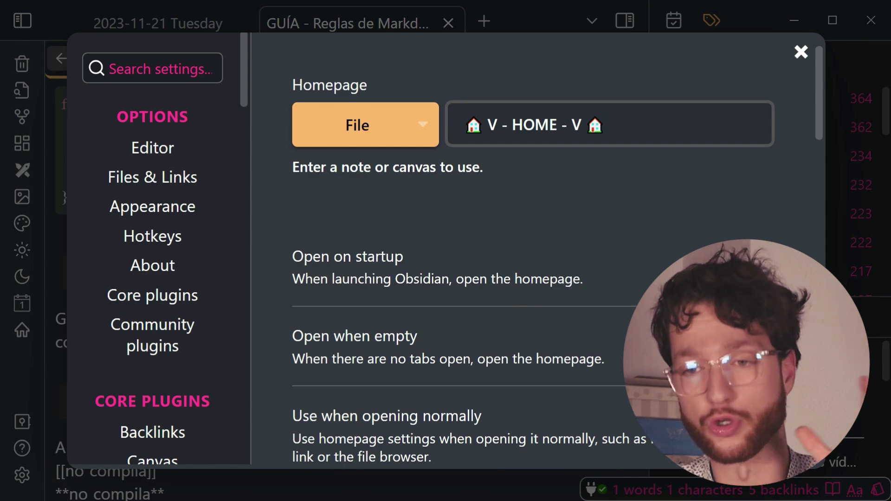
key("Escape")
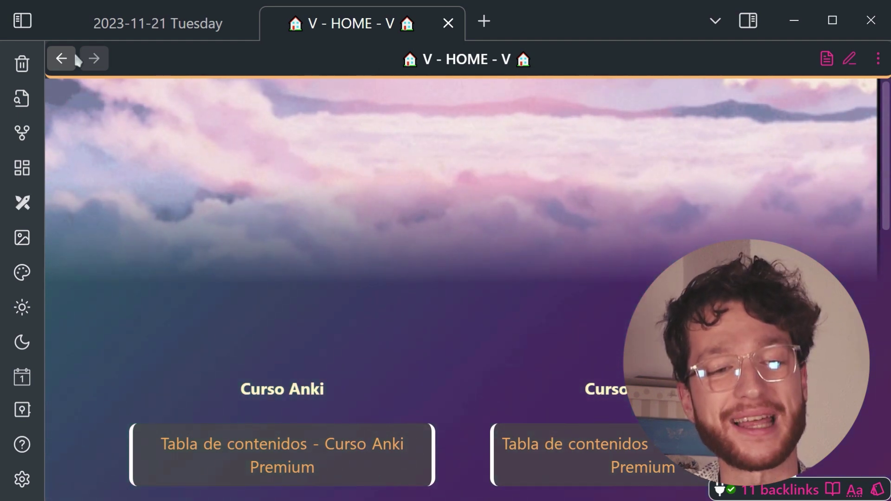
Return to the "GUÍA - Reglas de Markdown y HTML" note and show the recent files list in the sidebar
left_click(61, 60)
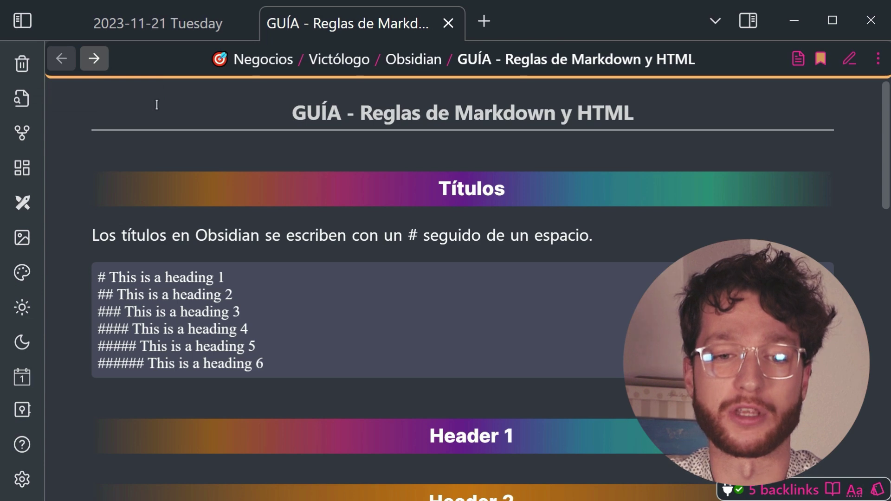
left_click(22, 21)
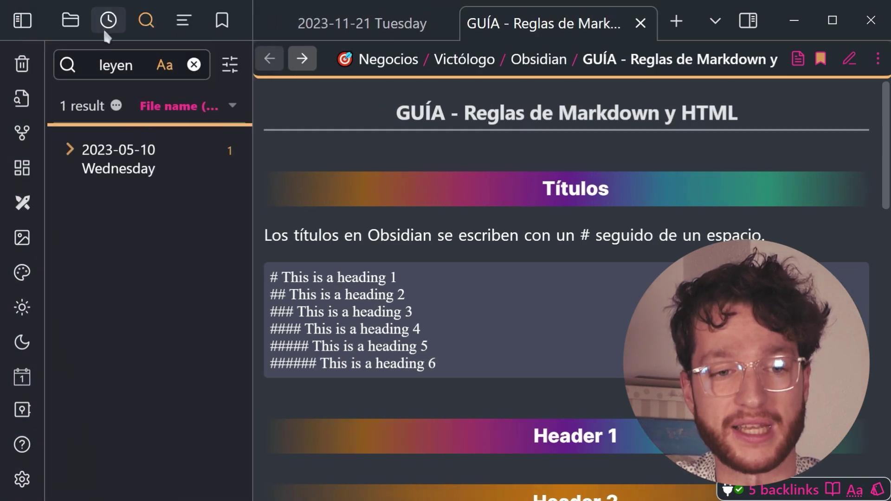
left_click(106, 21)
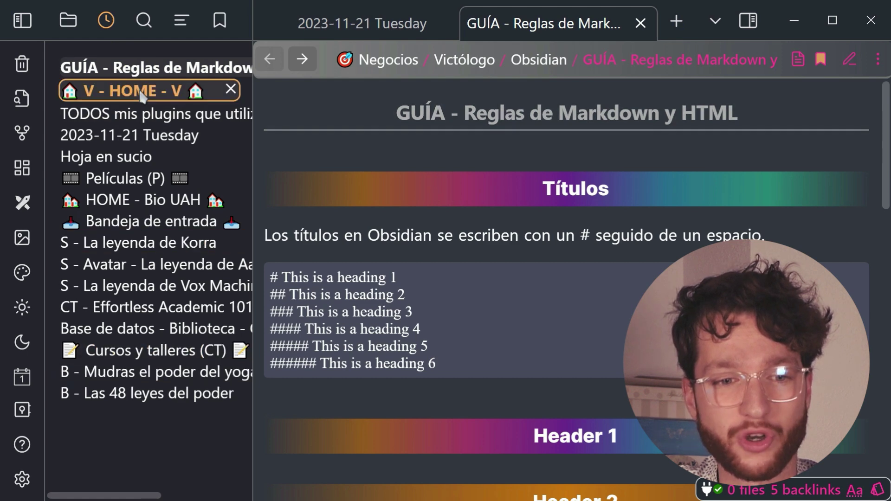
left_click(142, 89)
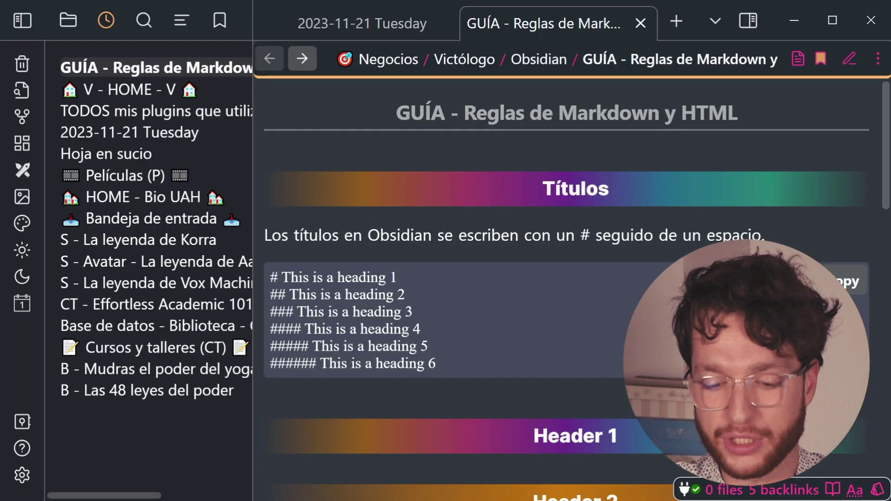
Run Quick Switcher++ in Headings Mode, search for "listas" and jump to the lists section of the Markdown guide note
key("ctrl+p")
type("heading mode")
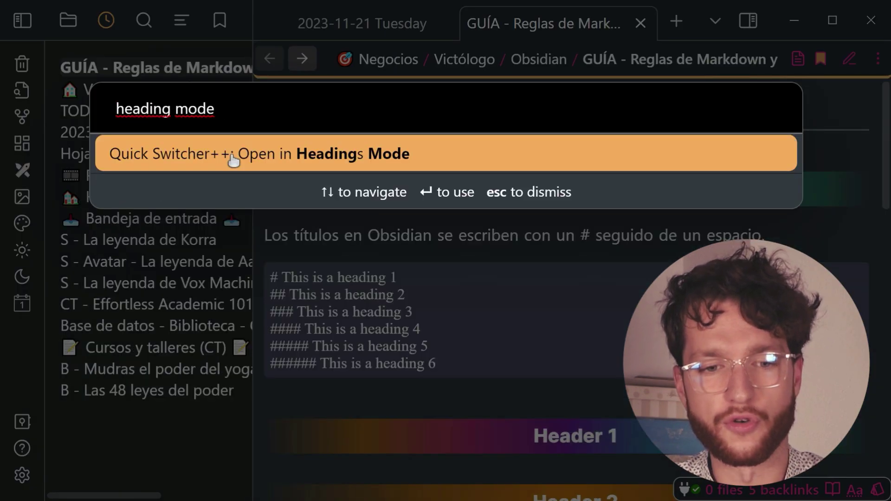
left_click(233, 157)
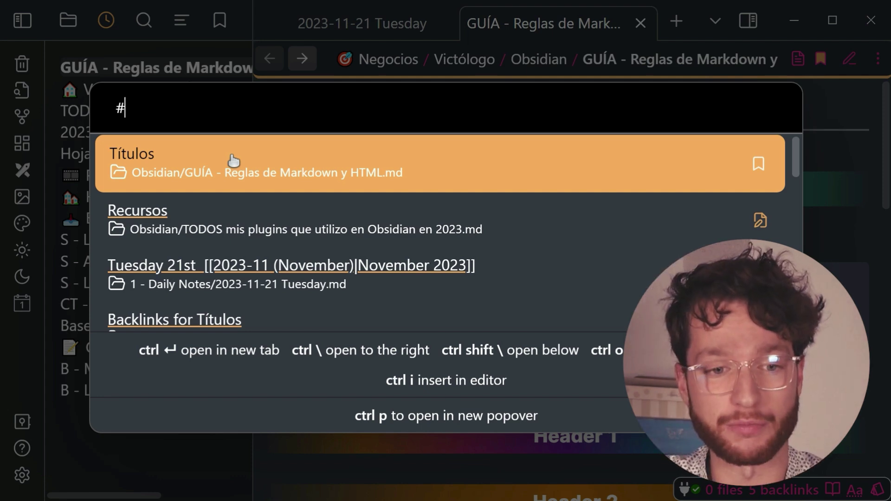
type("listas")
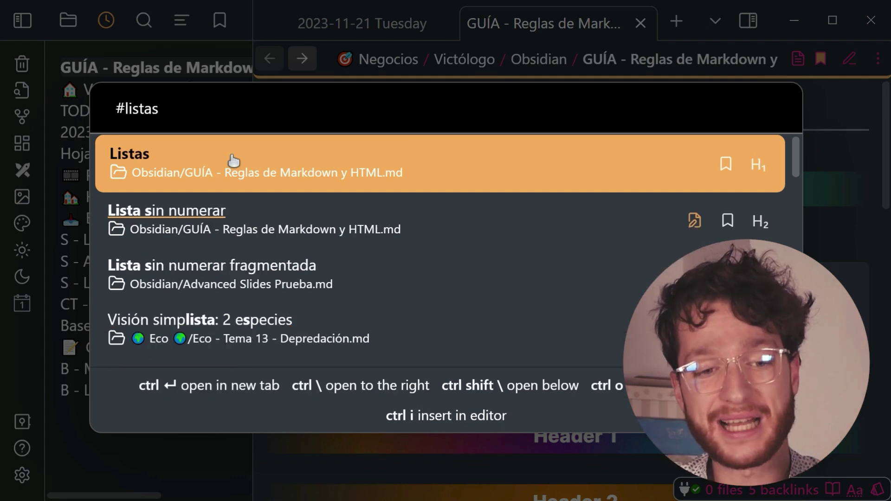
scroll(233, 161, "down", 3)
scroll(226, 186, "down", 3)
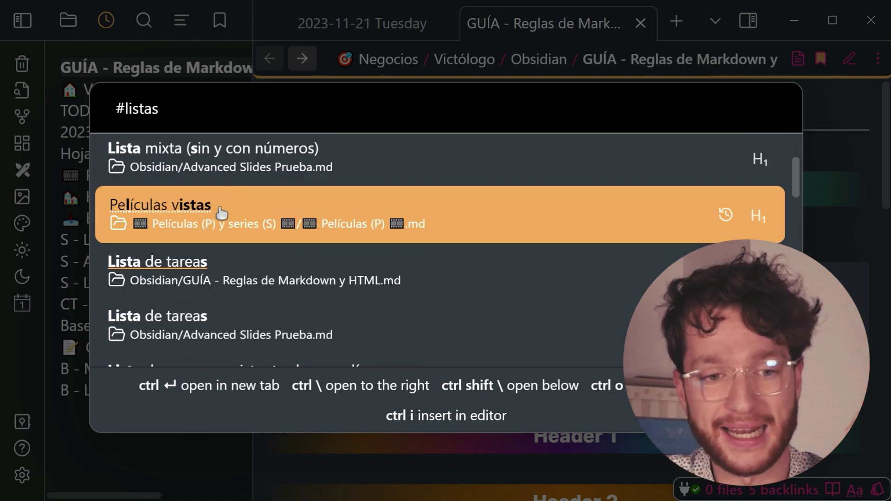
scroll(174, 211, "up", 6)
left_click(199, 204)
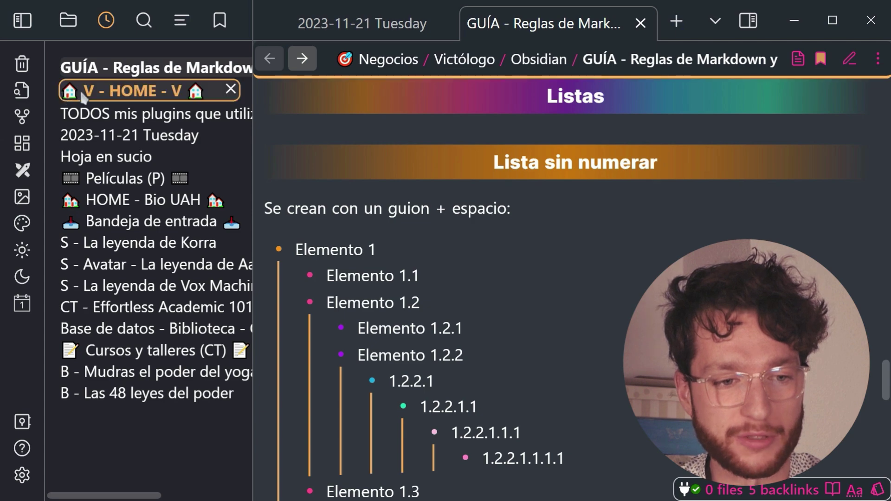
Close the Mind Map plugin page and hide the recent files sidebar
left_click(20, 96)
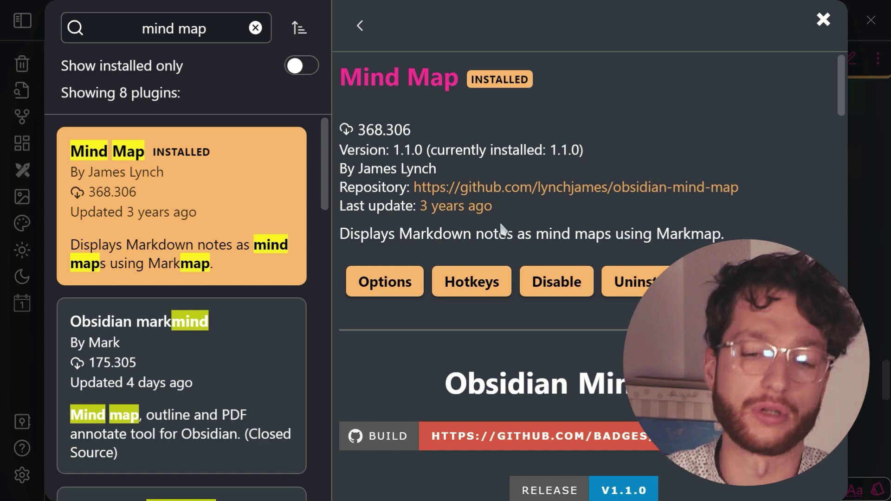
left_click(1, 281)
left_click(2, 280)
left_click(14, 31)
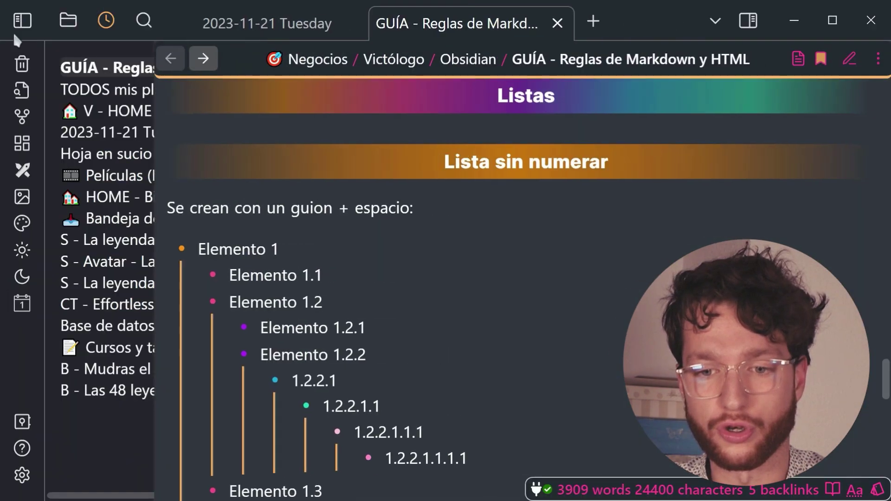
Switch the guide note to editing, add blank lines below the unnumbered list and search the commands for "mind map"
key("ctrl+e")
scroll(245, 254, "down", 3)
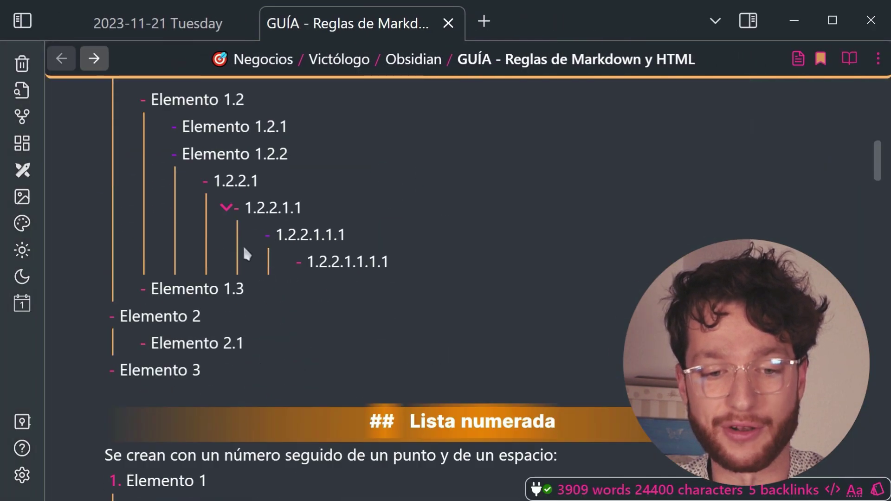
left_click(241, 387)
key("Return")
key("Return")
key("Up")
key("ctrl+p")
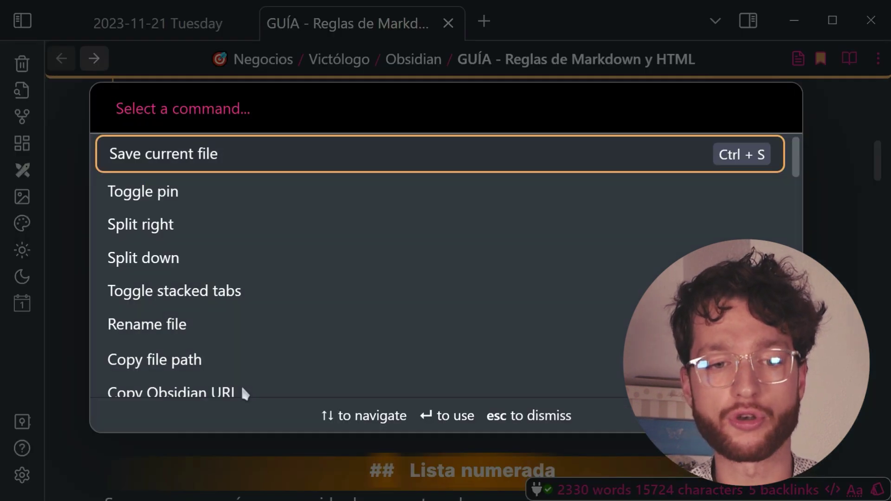
type("mind map")
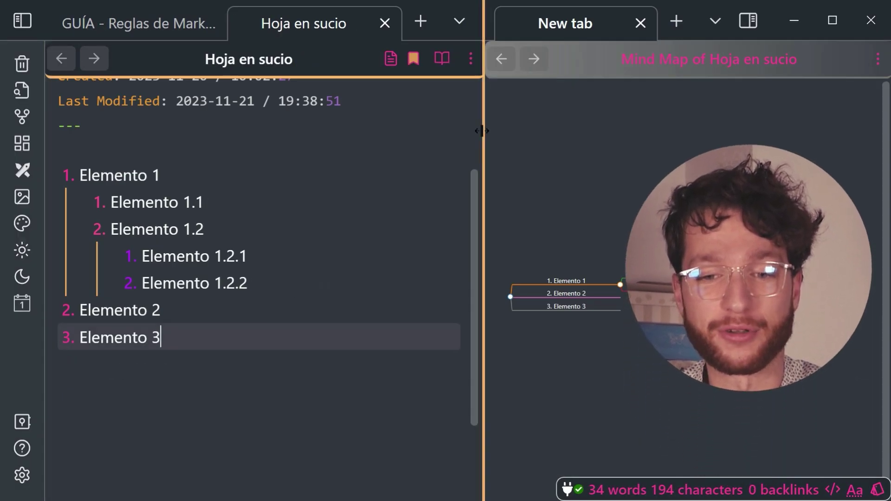
Widen the mind map pane of "Hoja en sucio" and examine its branches against the numbered list in the note
left_click_drag(482, 130, 423, 132)
left_click_drag(147, 334, 66, 173)
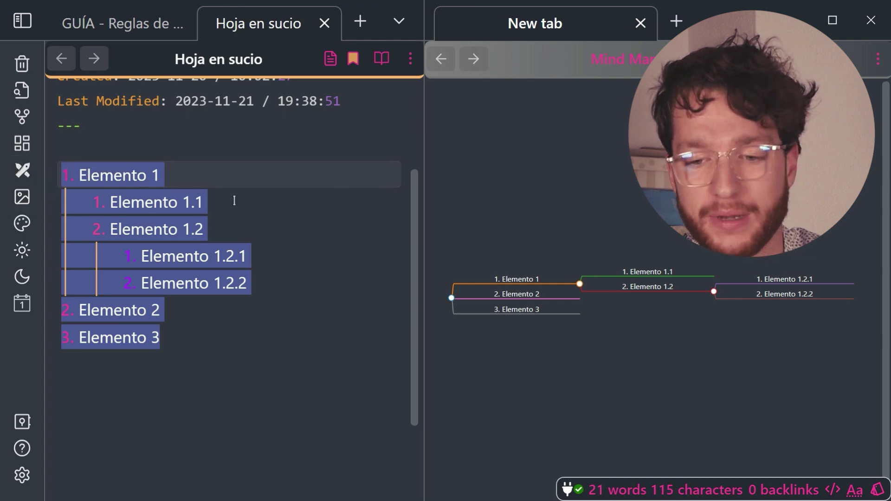
scroll(586, 288, "up", 5)
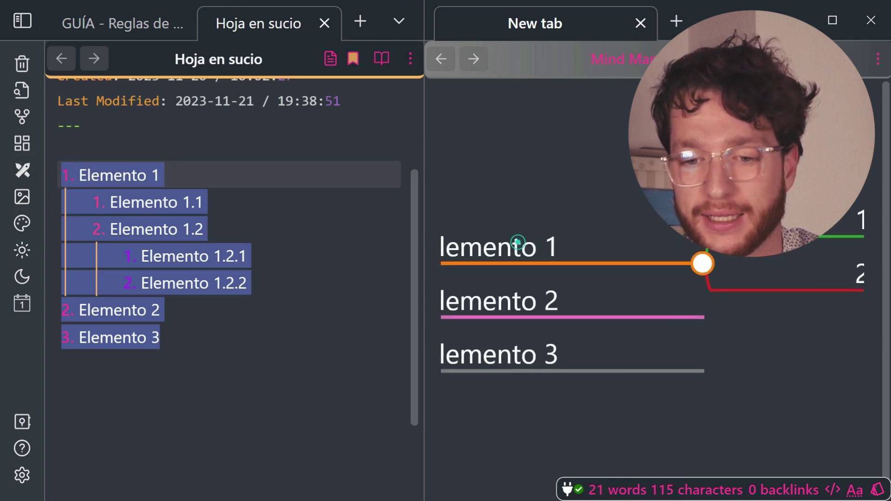
left_click_drag(650, 239, 357, 271)
scroll(658, 287, "down", 8)
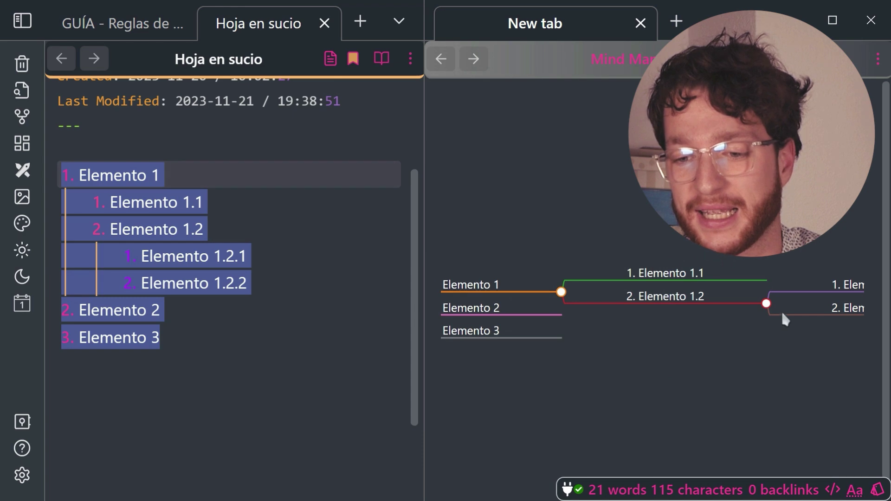
scroll(570, 294, "up", 4)
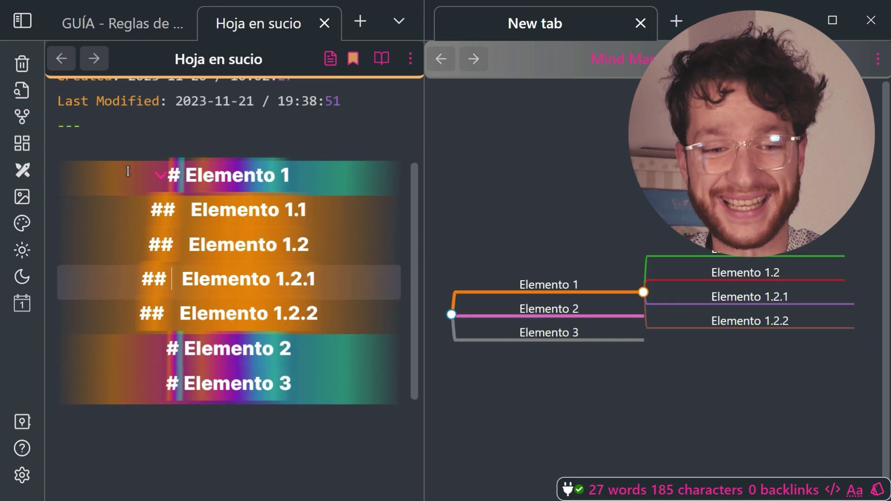
Copy a screenshot of the heading-based mind map, paste it into the "Hoja en sucio" note and check it in reading view
left_click_drag(127, 172, 368, 411)
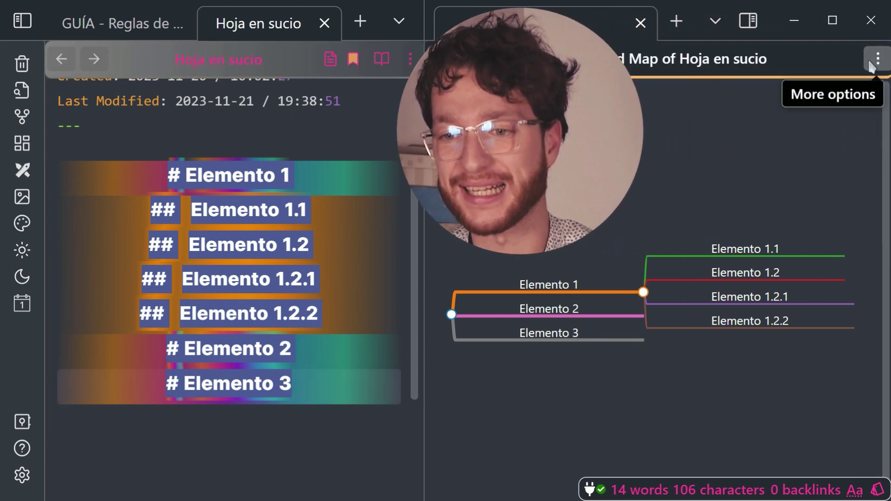
left_click(876, 60)
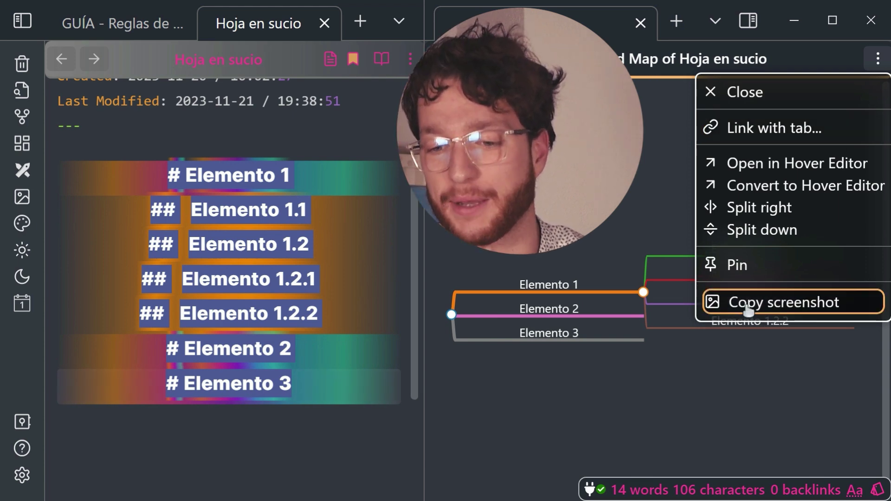
left_click(747, 303)
scroll(248, 341, "down", 4)
left_click(247, 341)
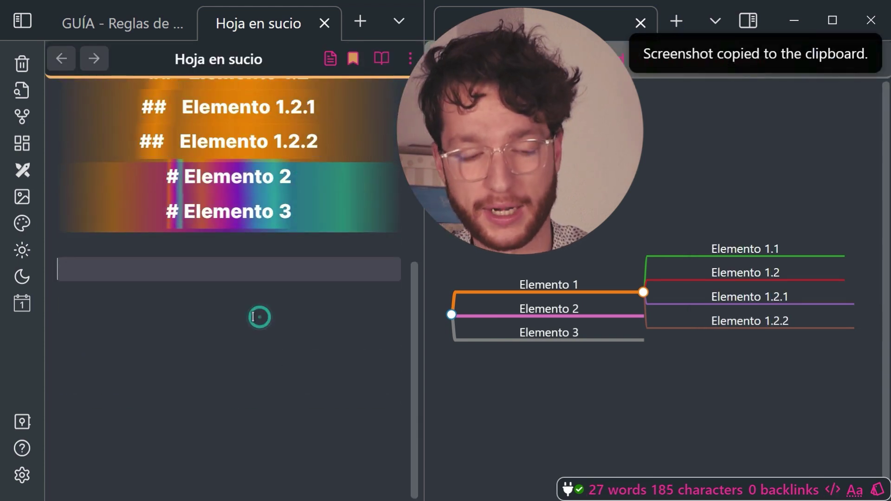
scroll(246, 309, "up", 5)
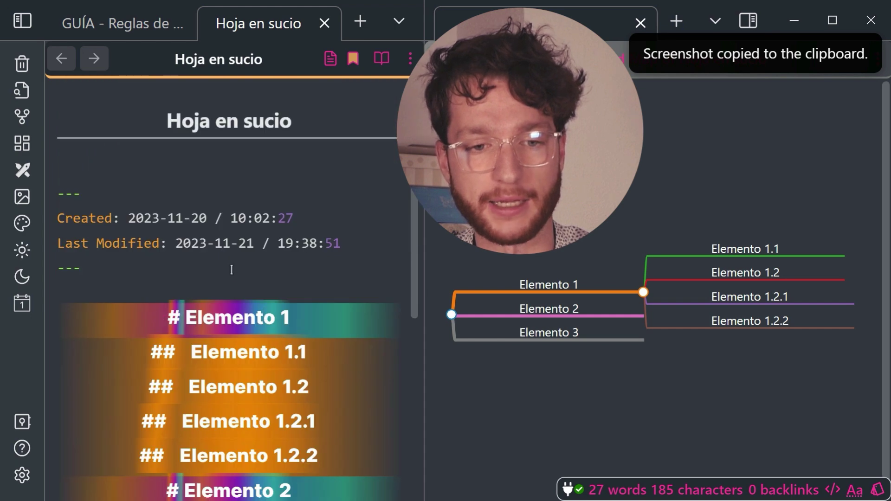
key("ctrl+v")
key("ctrl+e")
scroll(164, 256, "up", 4)
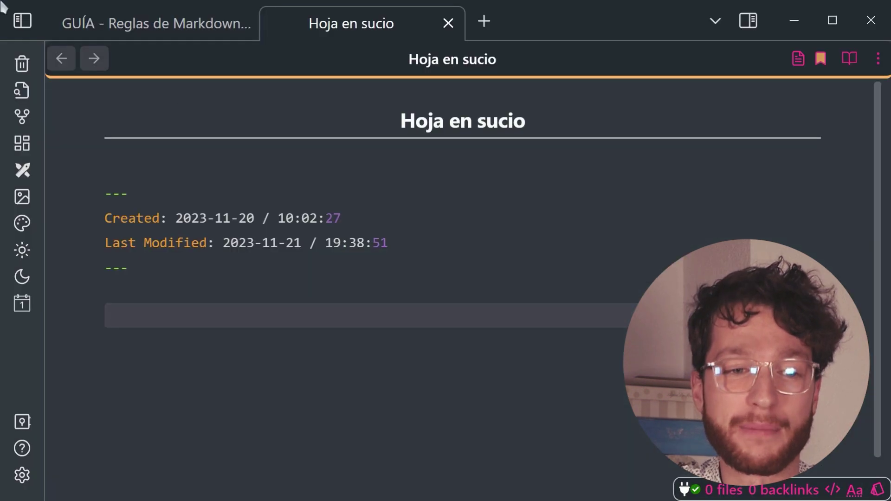
Show the file explorer and examine the context options of the Negocios folder and the "Bandeja de entrada" note
left_click(23, 21)
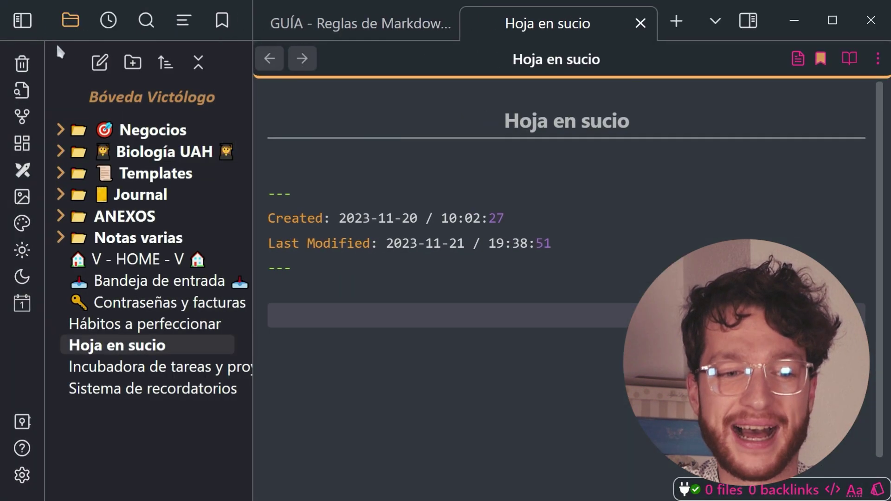
right_click(155, 138)
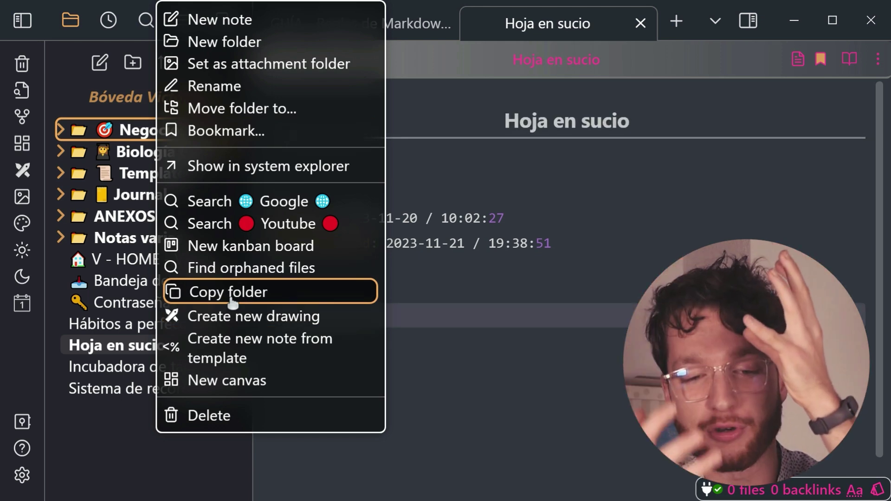
right_click(88, 283)
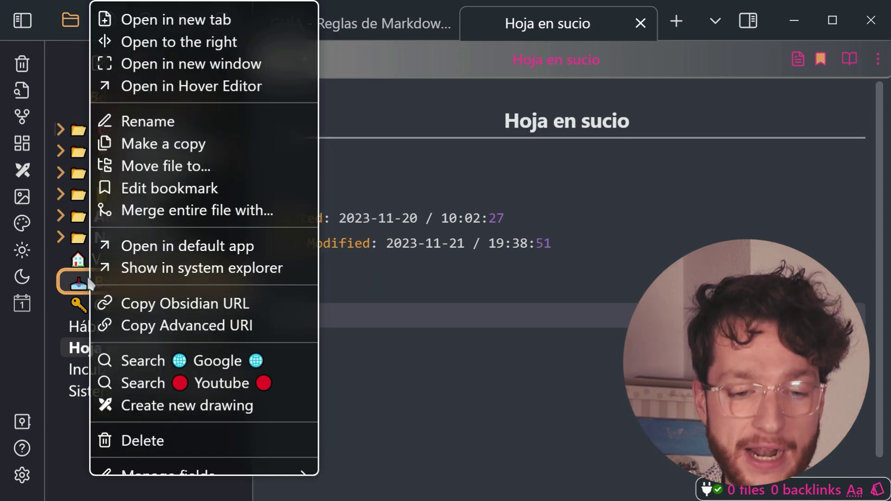
scroll(143, 342, "down", 3)
scroll(224, 123, "up", 2)
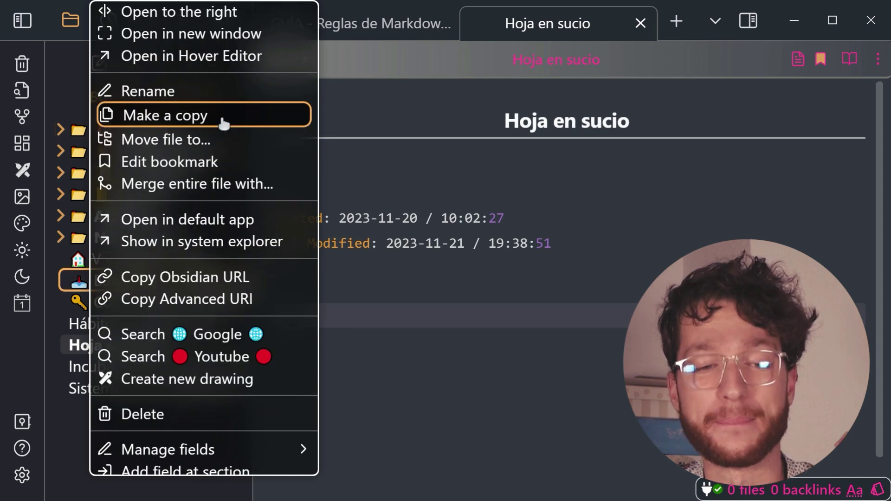